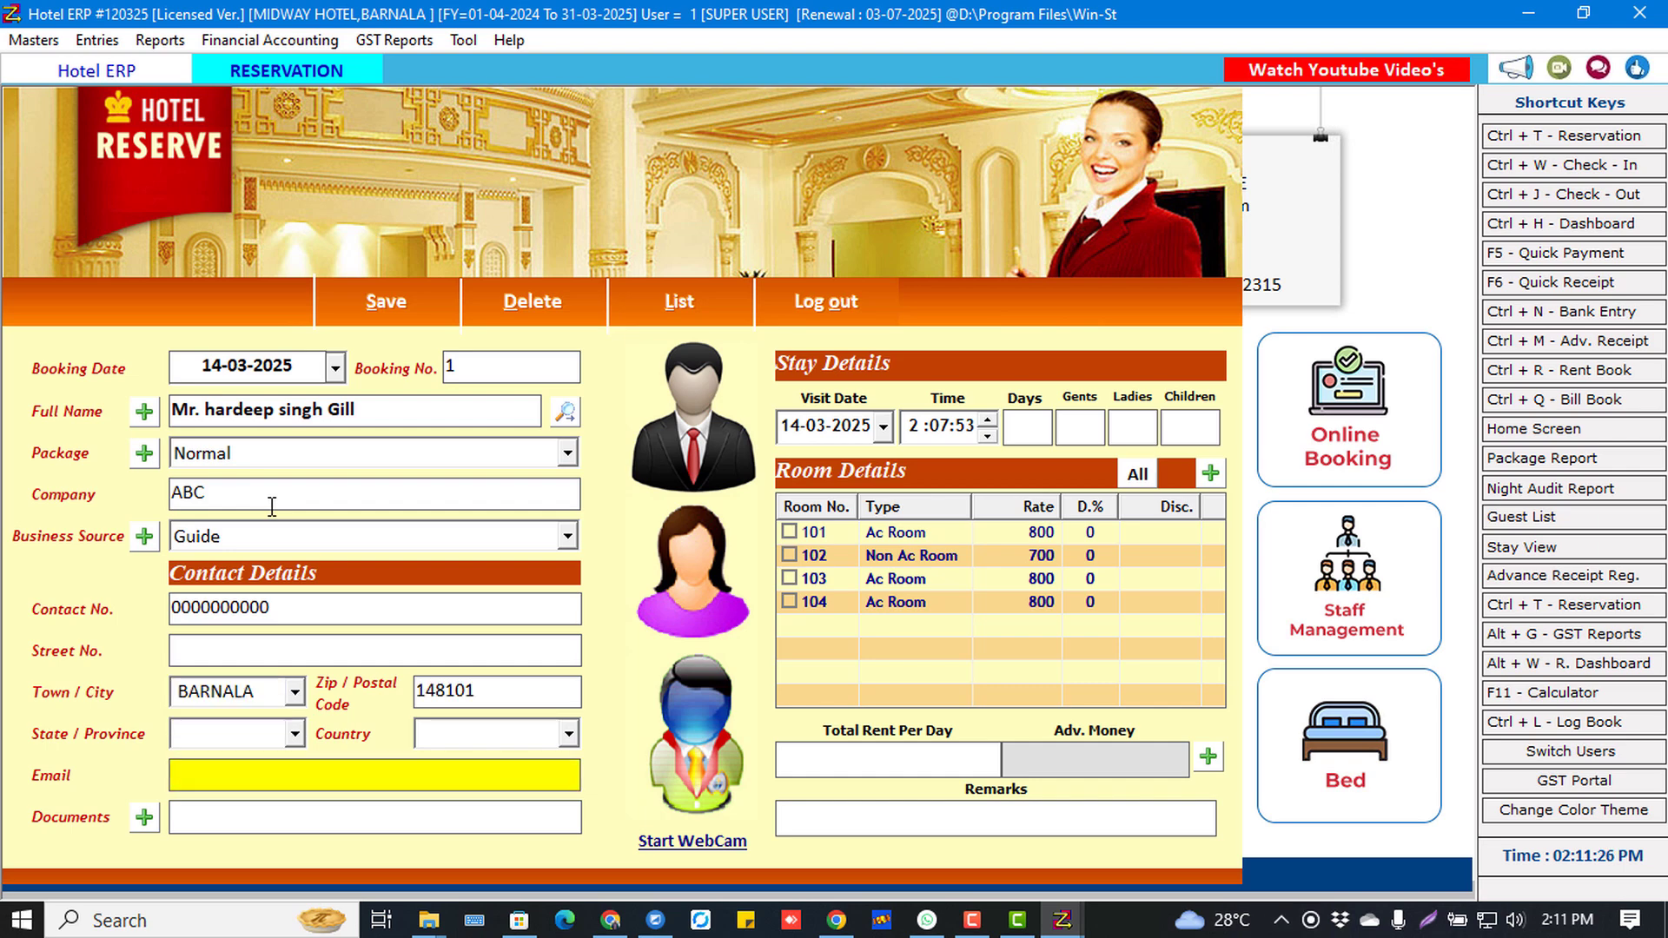
# Add a Passport entry to the guest's documents, leaving its other details blank, and return to the reservation form.
pyautogui.press('Tab')
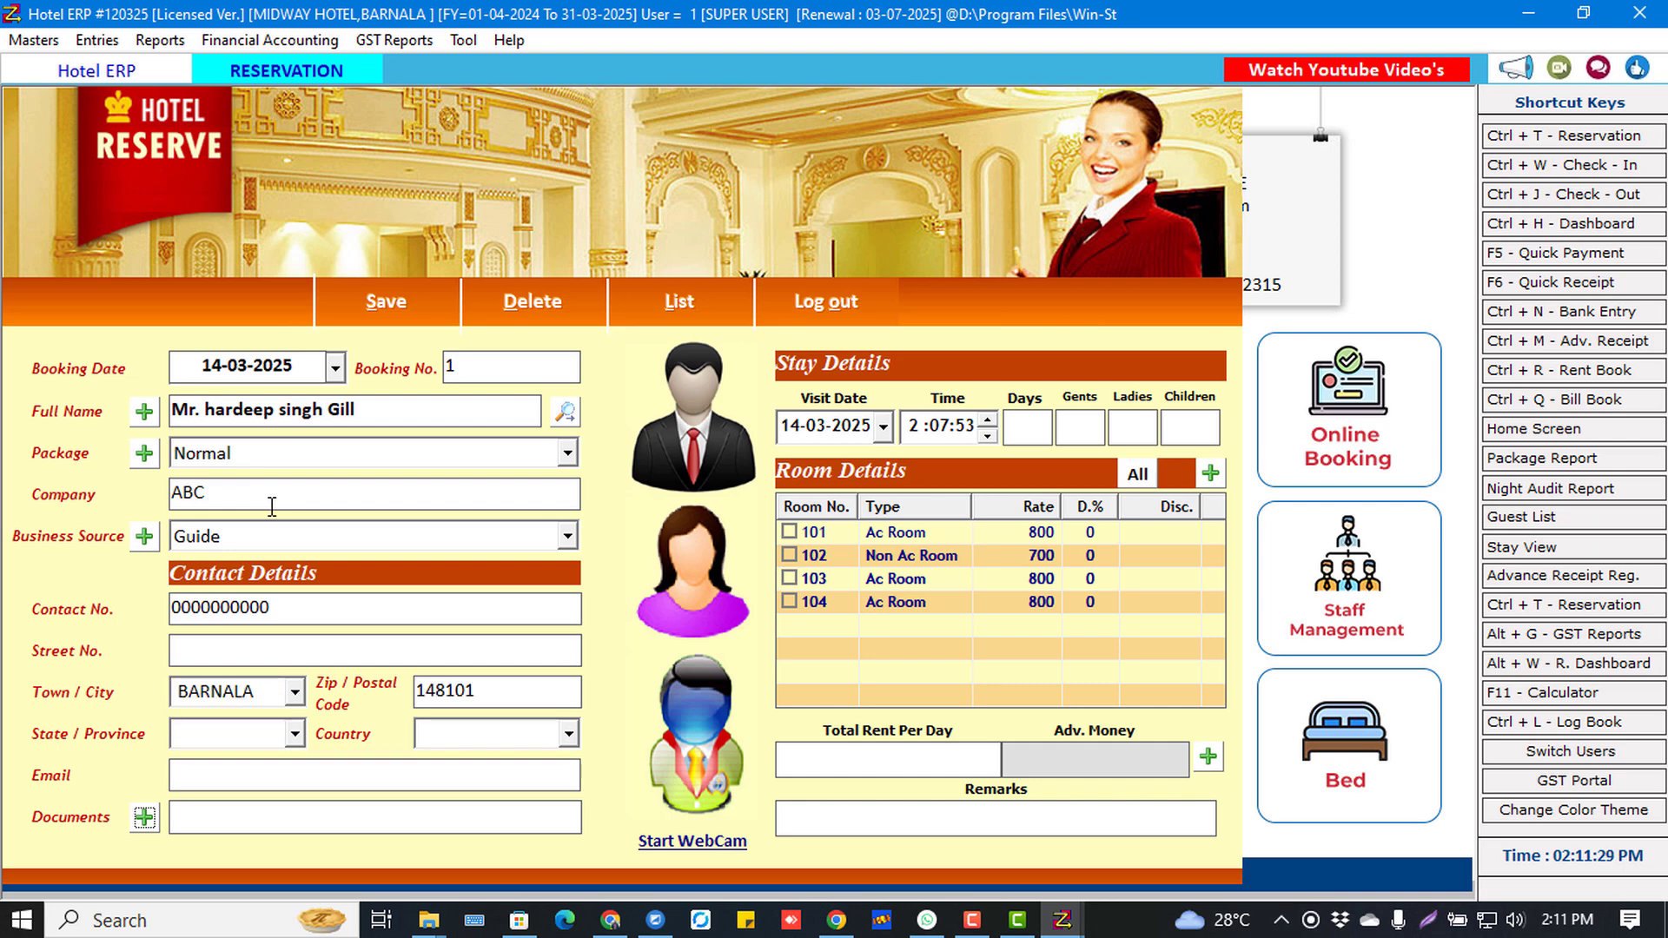
pyautogui.press('Return')
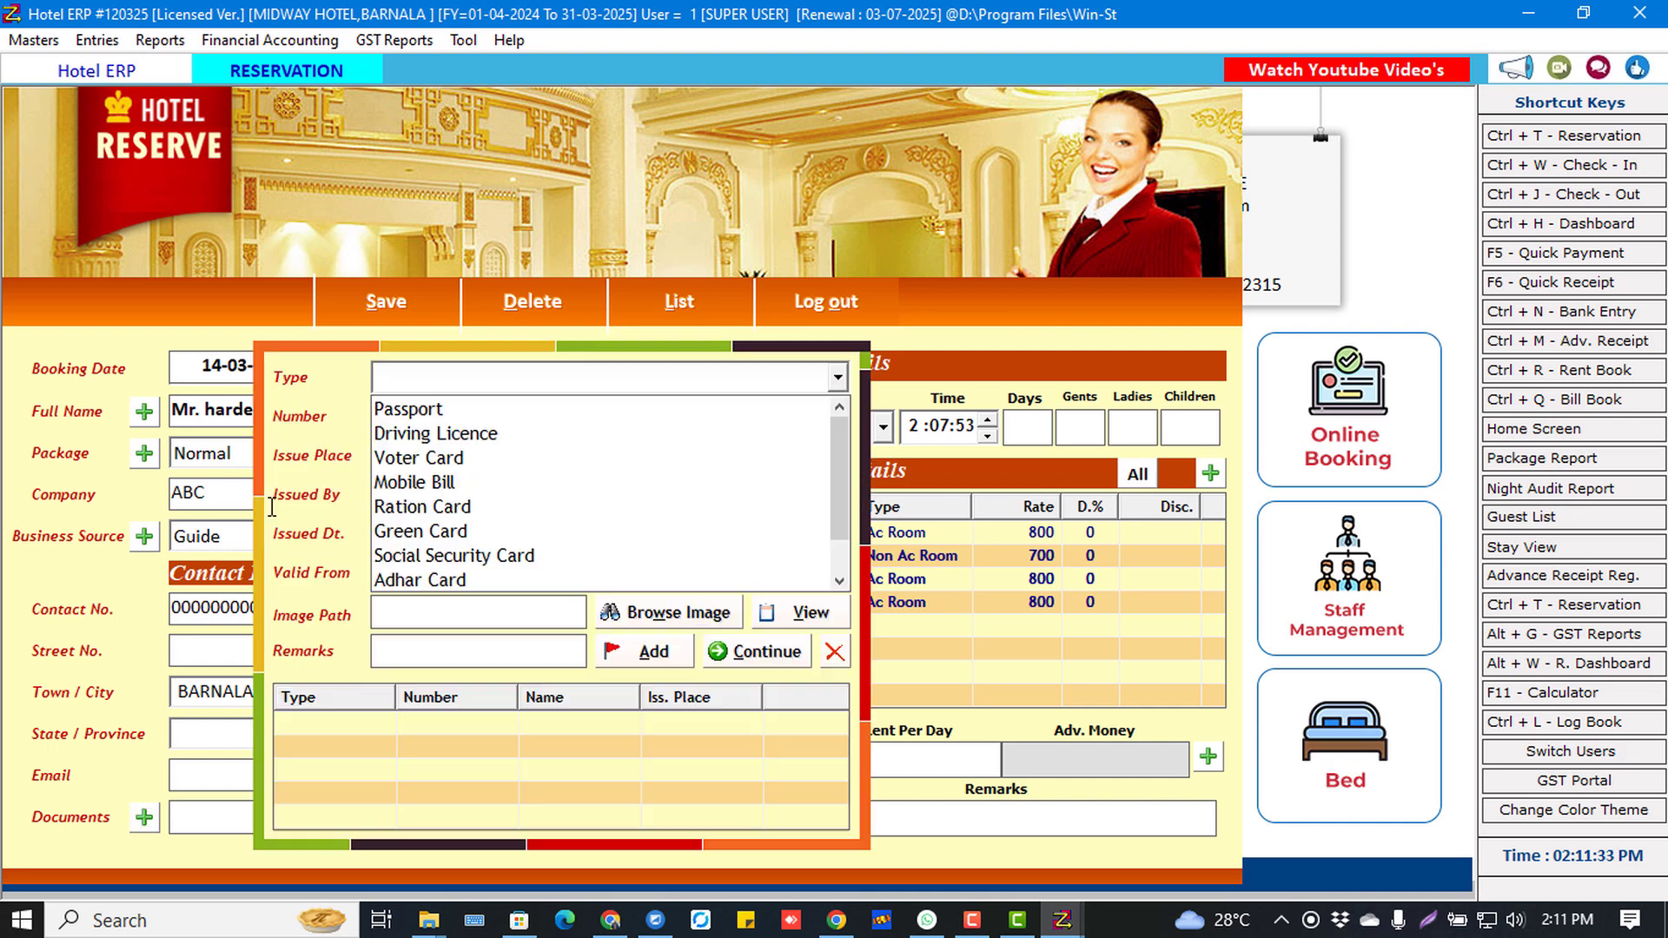
pyautogui.press('Down')
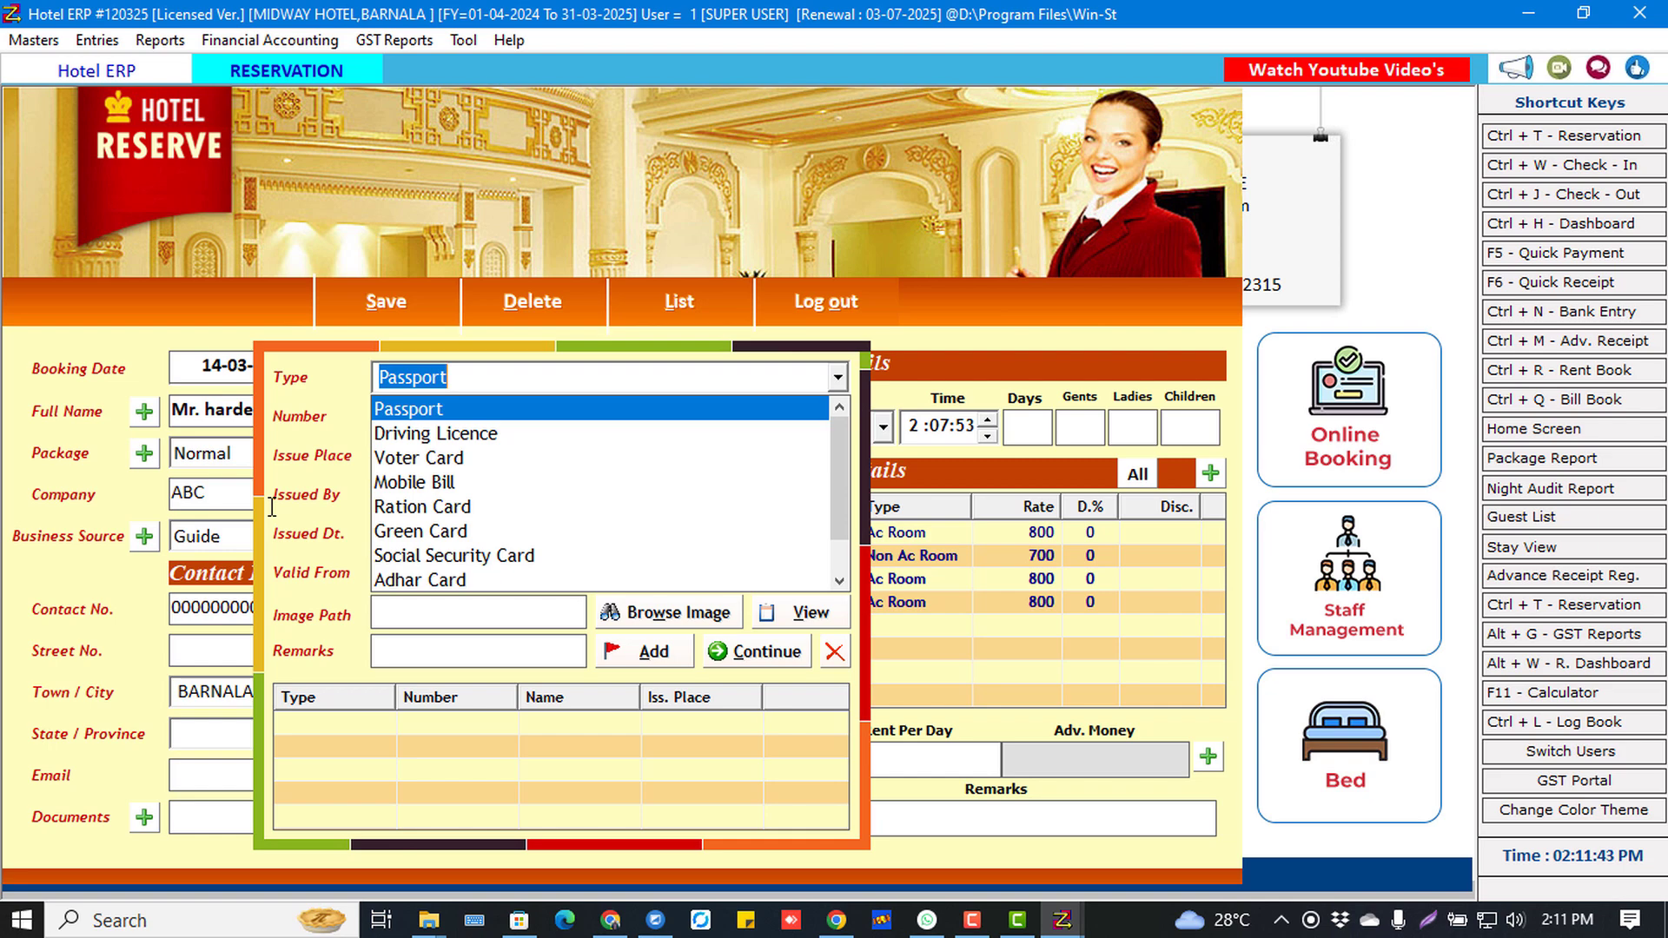
pyautogui.press('Down')
pyautogui.press('Down')
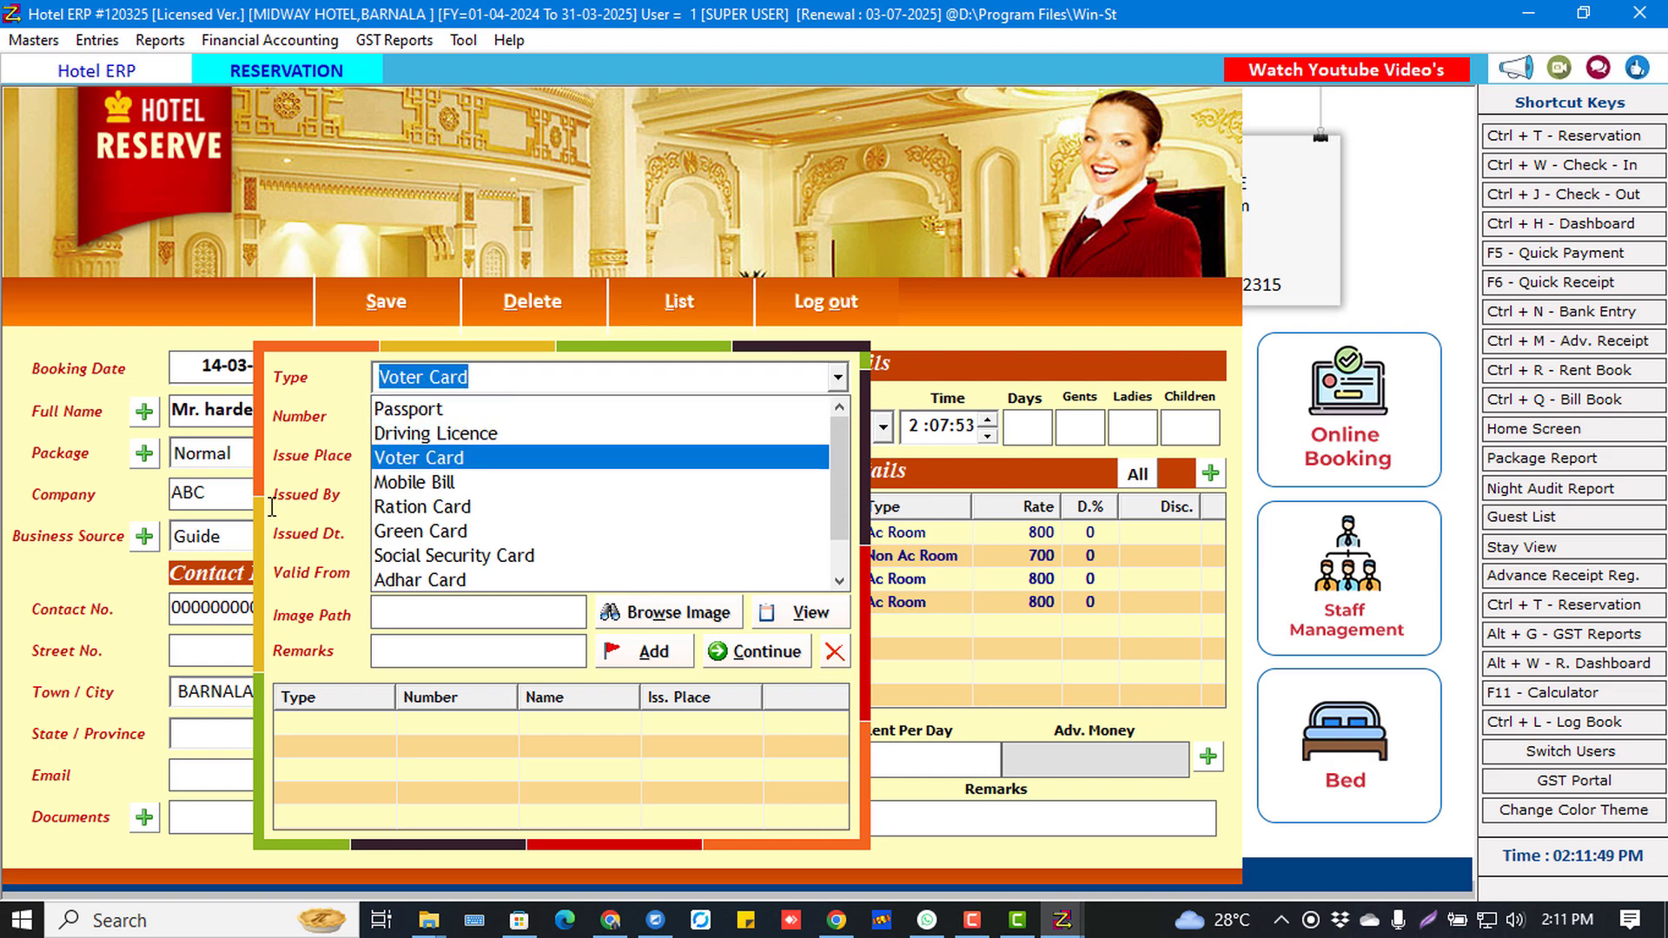
pyautogui.press('Down')
pyautogui.press('Down')
pyautogui.press('Down')
pyautogui.press('Down')
pyautogui.press('Down')
pyautogui.press('Down')
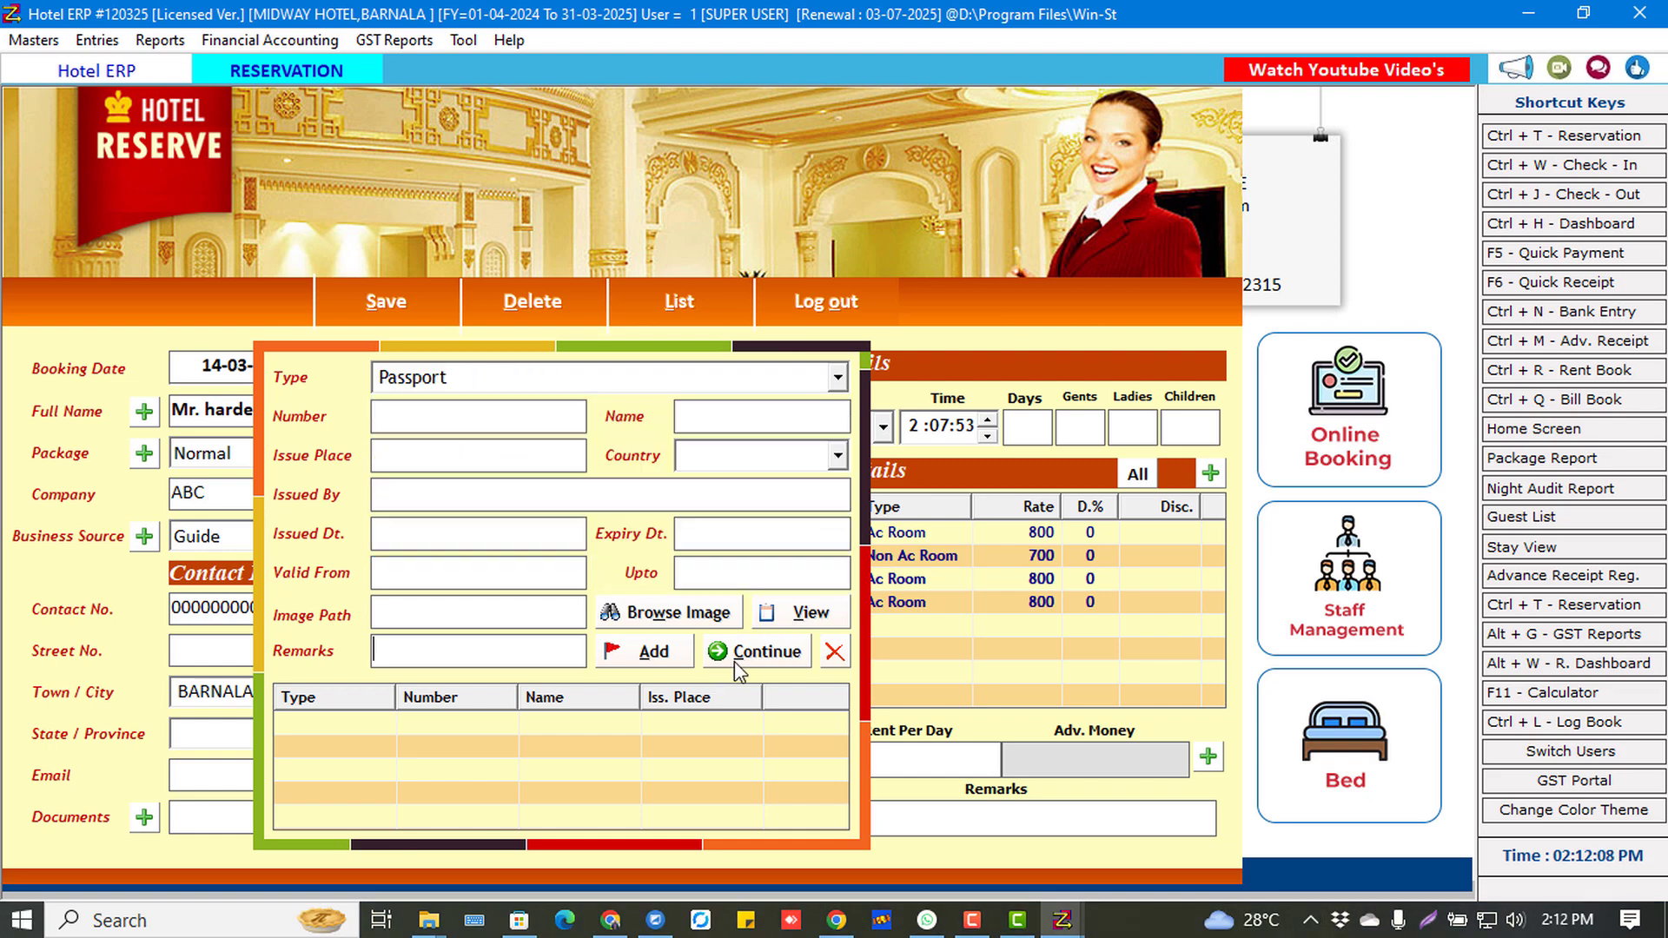
pyautogui.press('Tab')
pyautogui.press('Return')
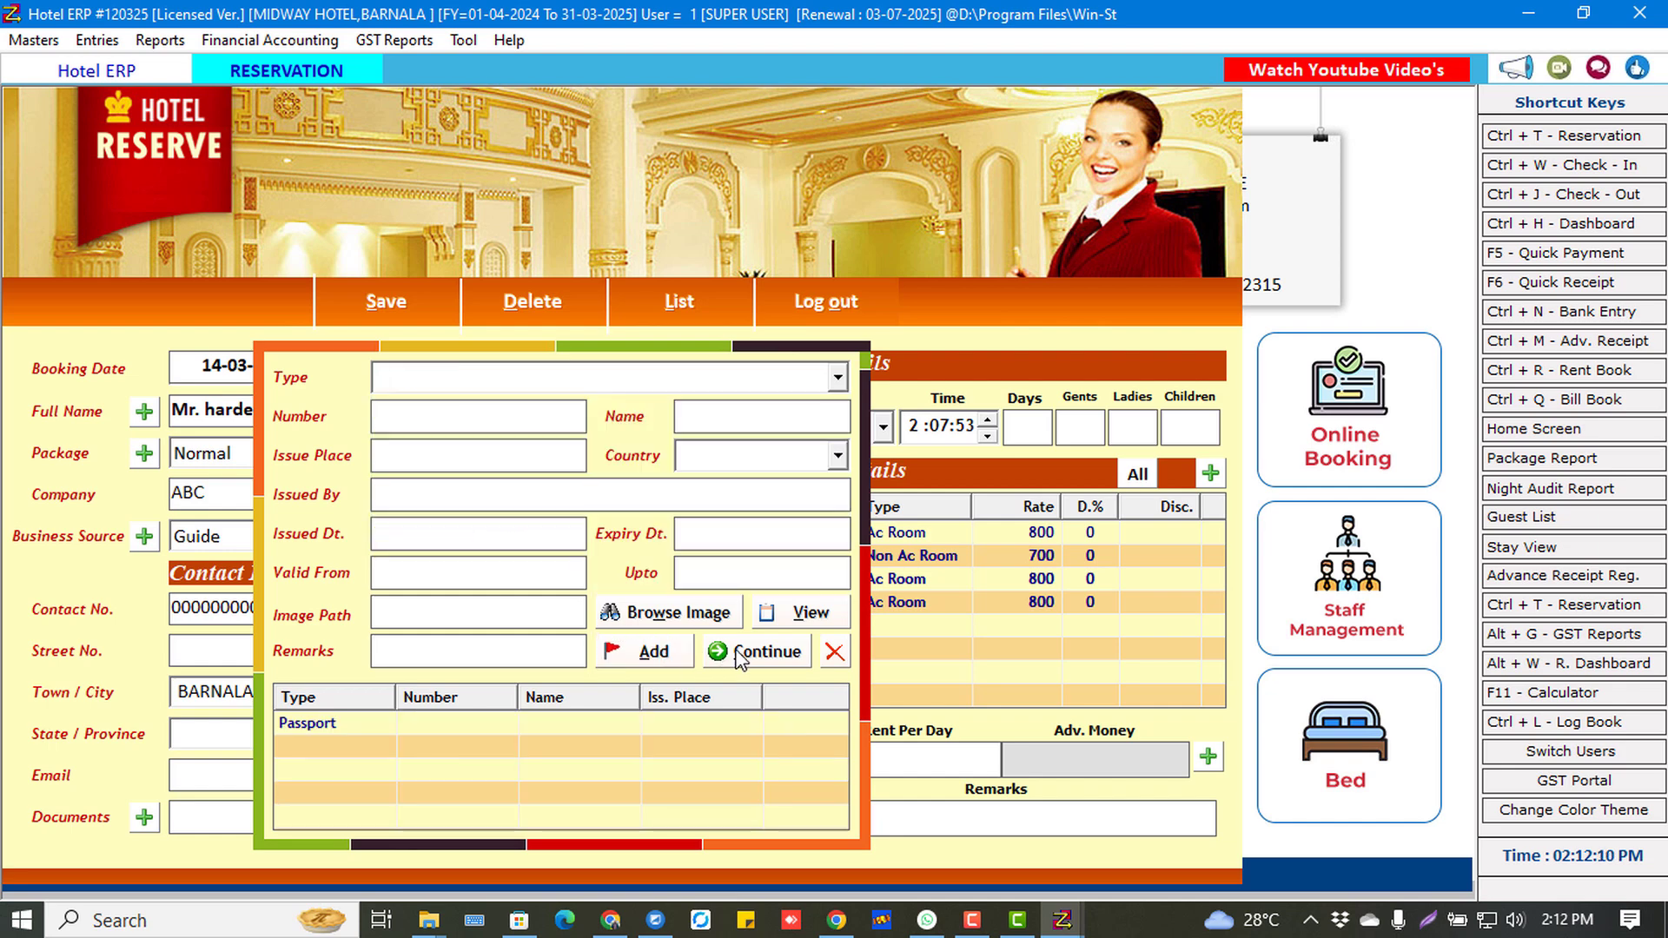
pyautogui.click(738, 653)
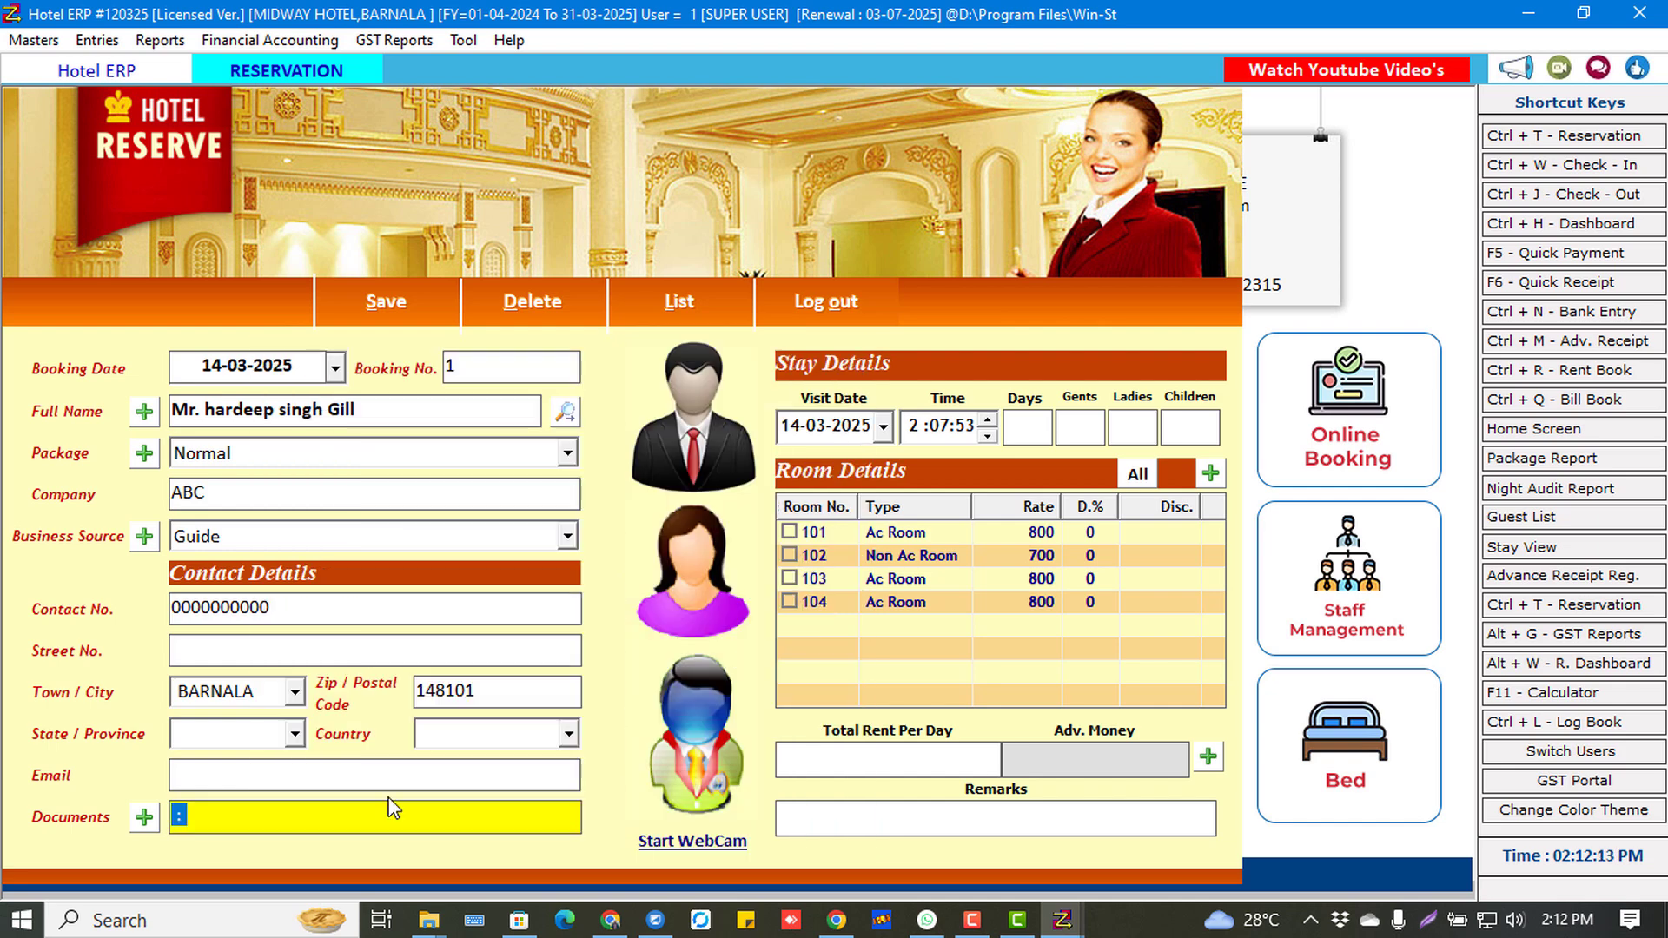
# Set the reservation's visit date to 15-03-2025 and the length of stay to 2 days.
pyautogui.press('Tab')
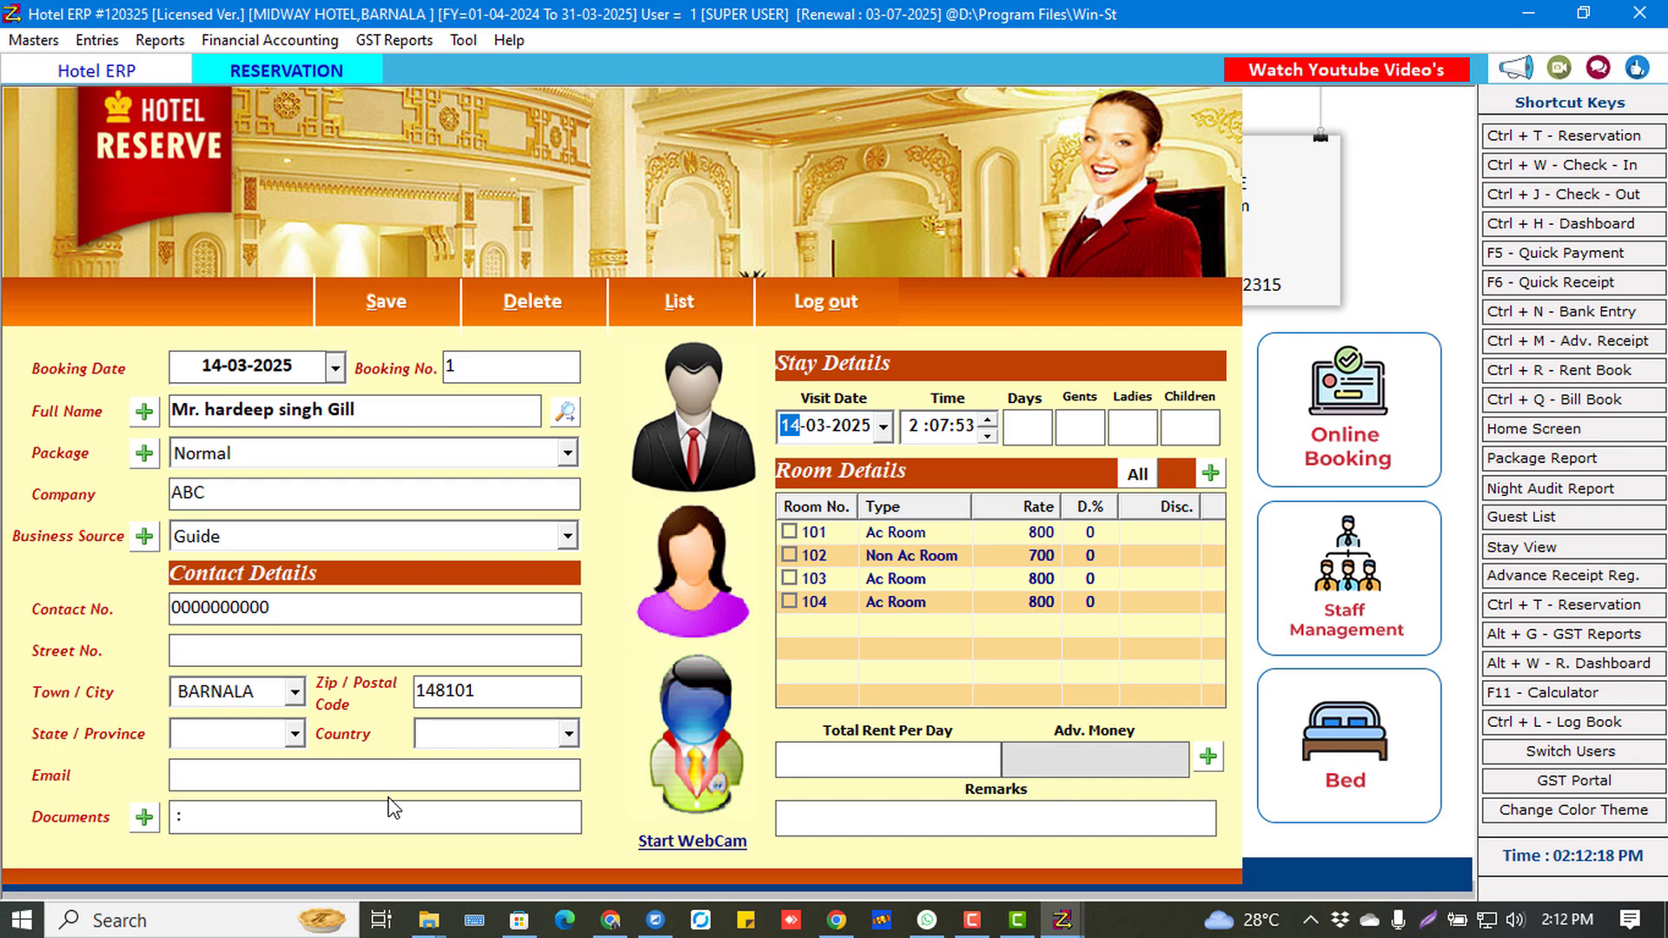
pyautogui.click(795, 430)
pyautogui.write('15')
pyautogui.press('Tab')
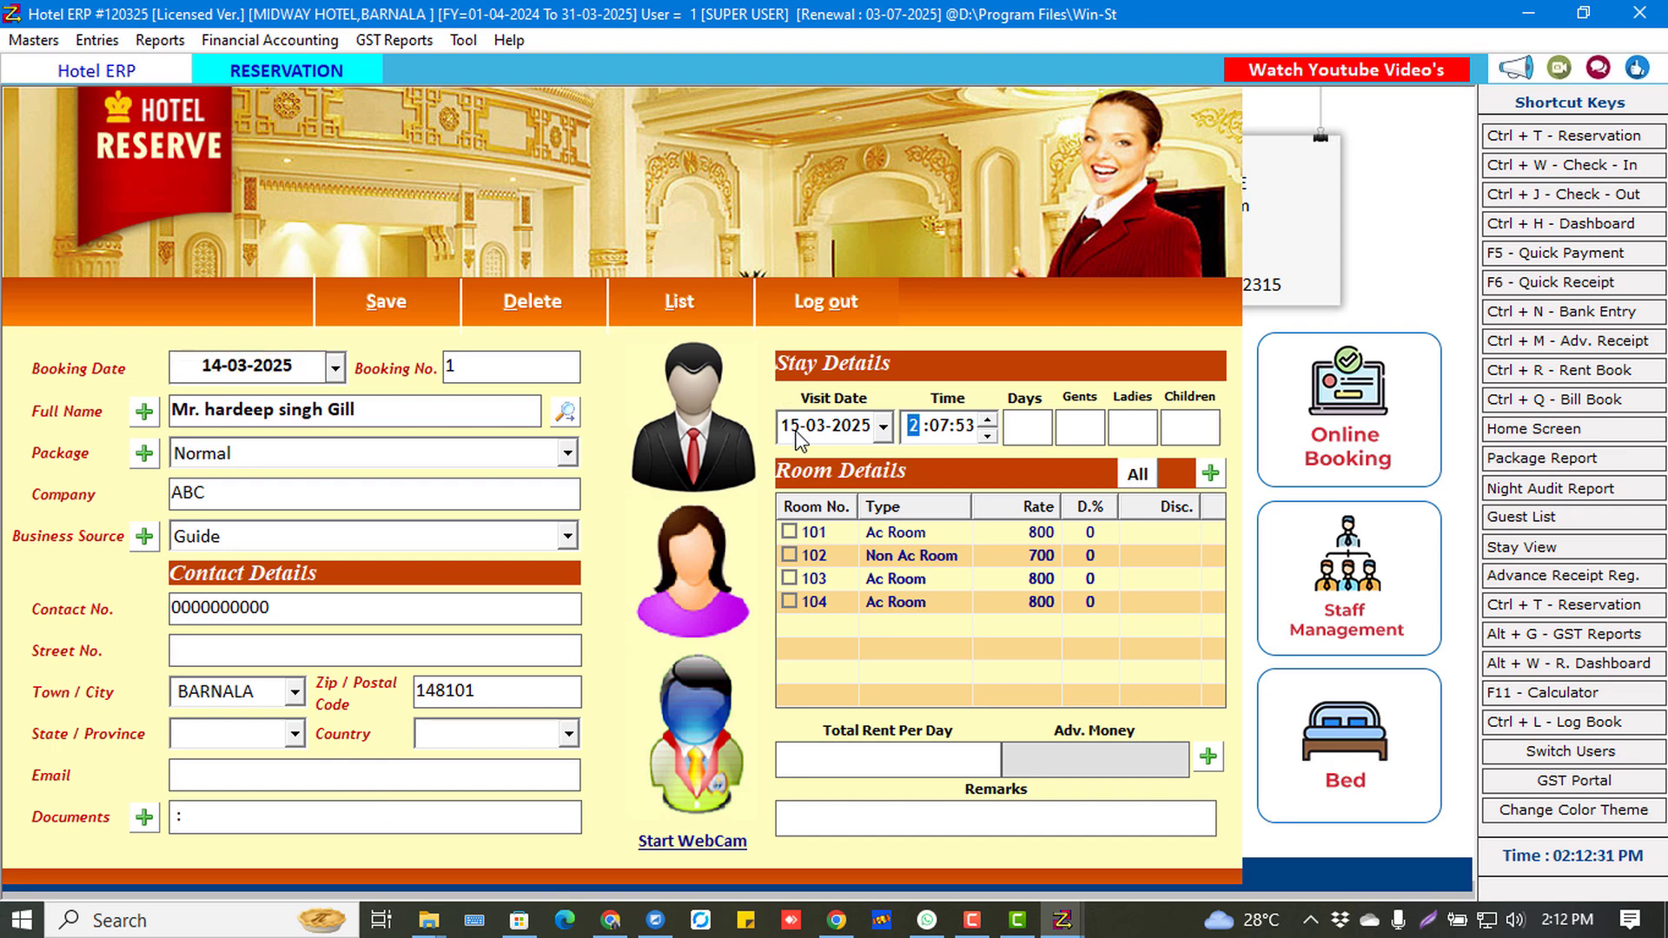
pyautogui.press('Tab')
pyautogui.write('2')
pyautogui.press('Tab')
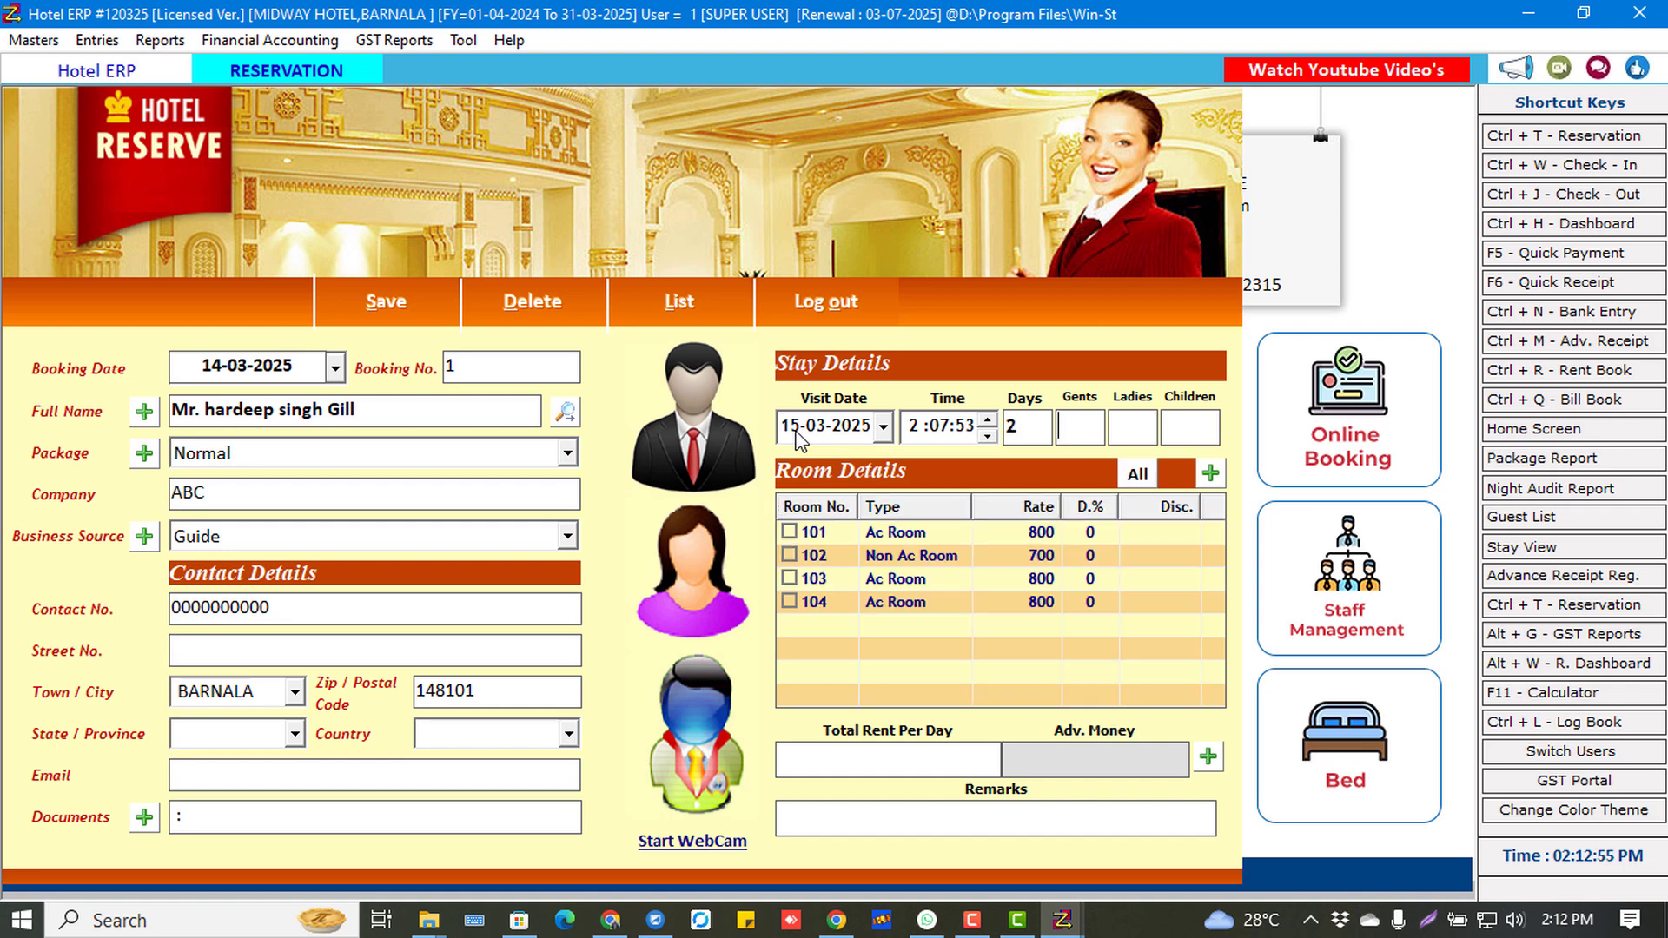
# Set the reservation's guest numbers to 1 gent, 1 lady and 1 child.
pyautogui.write('1')
pyautogui.press('Tab')
pyautogui.write('1')
pyautogui.press('Tab')
pyautogui.write('1')
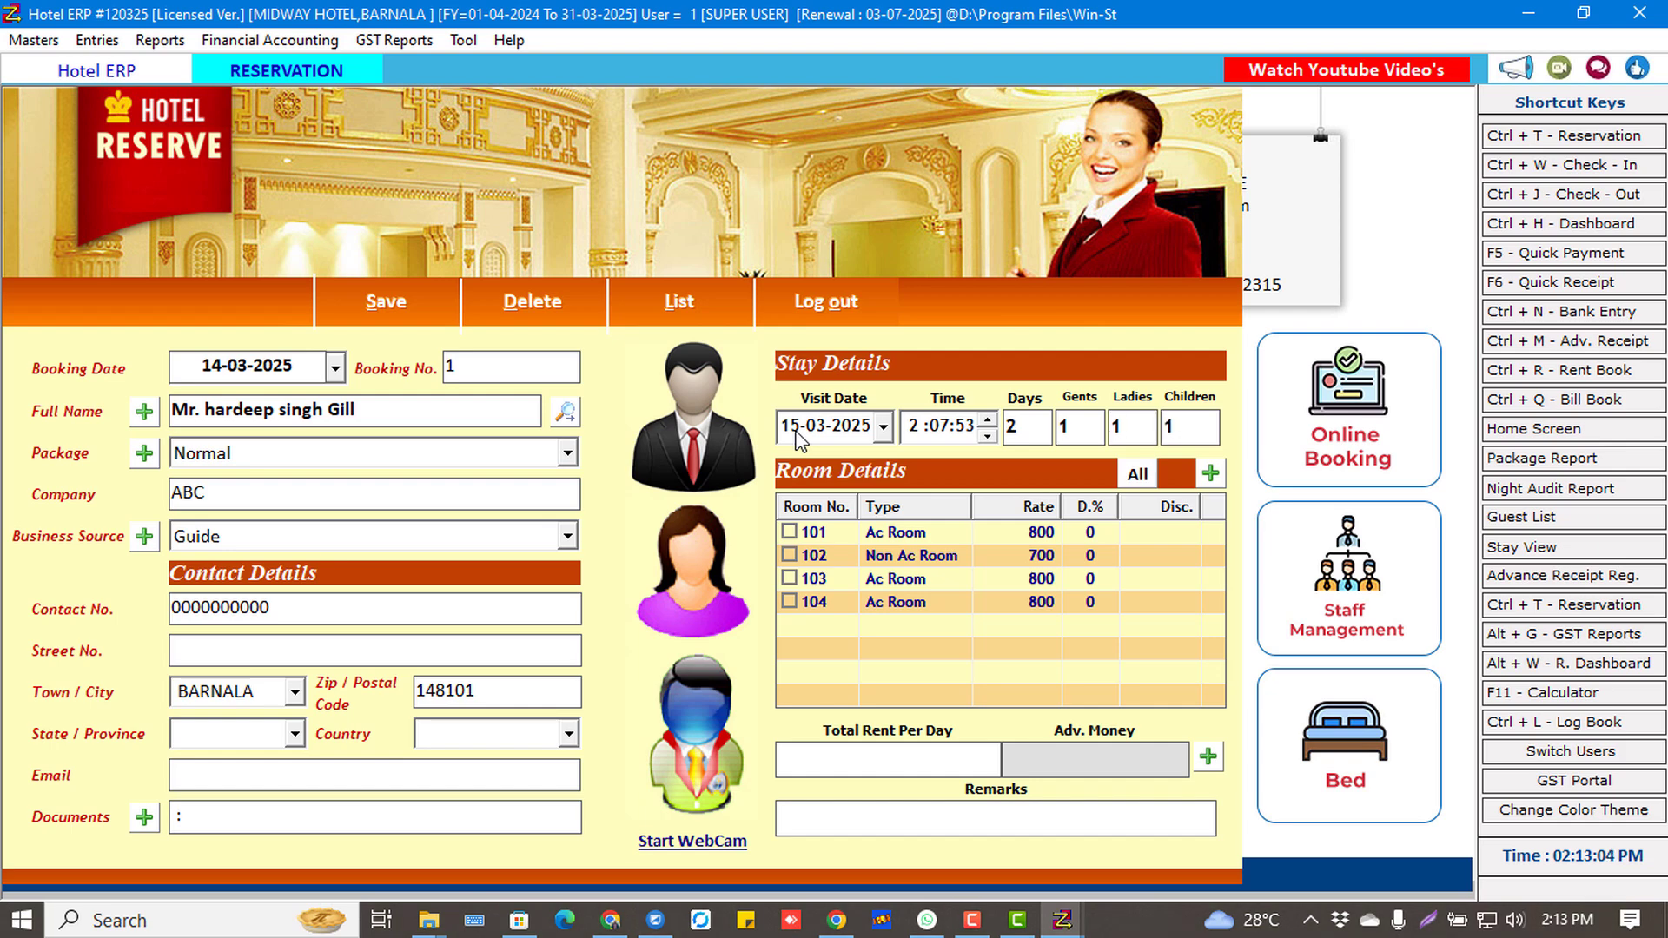
# Assign Ac Room 101 to the reservation and save it.
pyautogui.press('Tab')
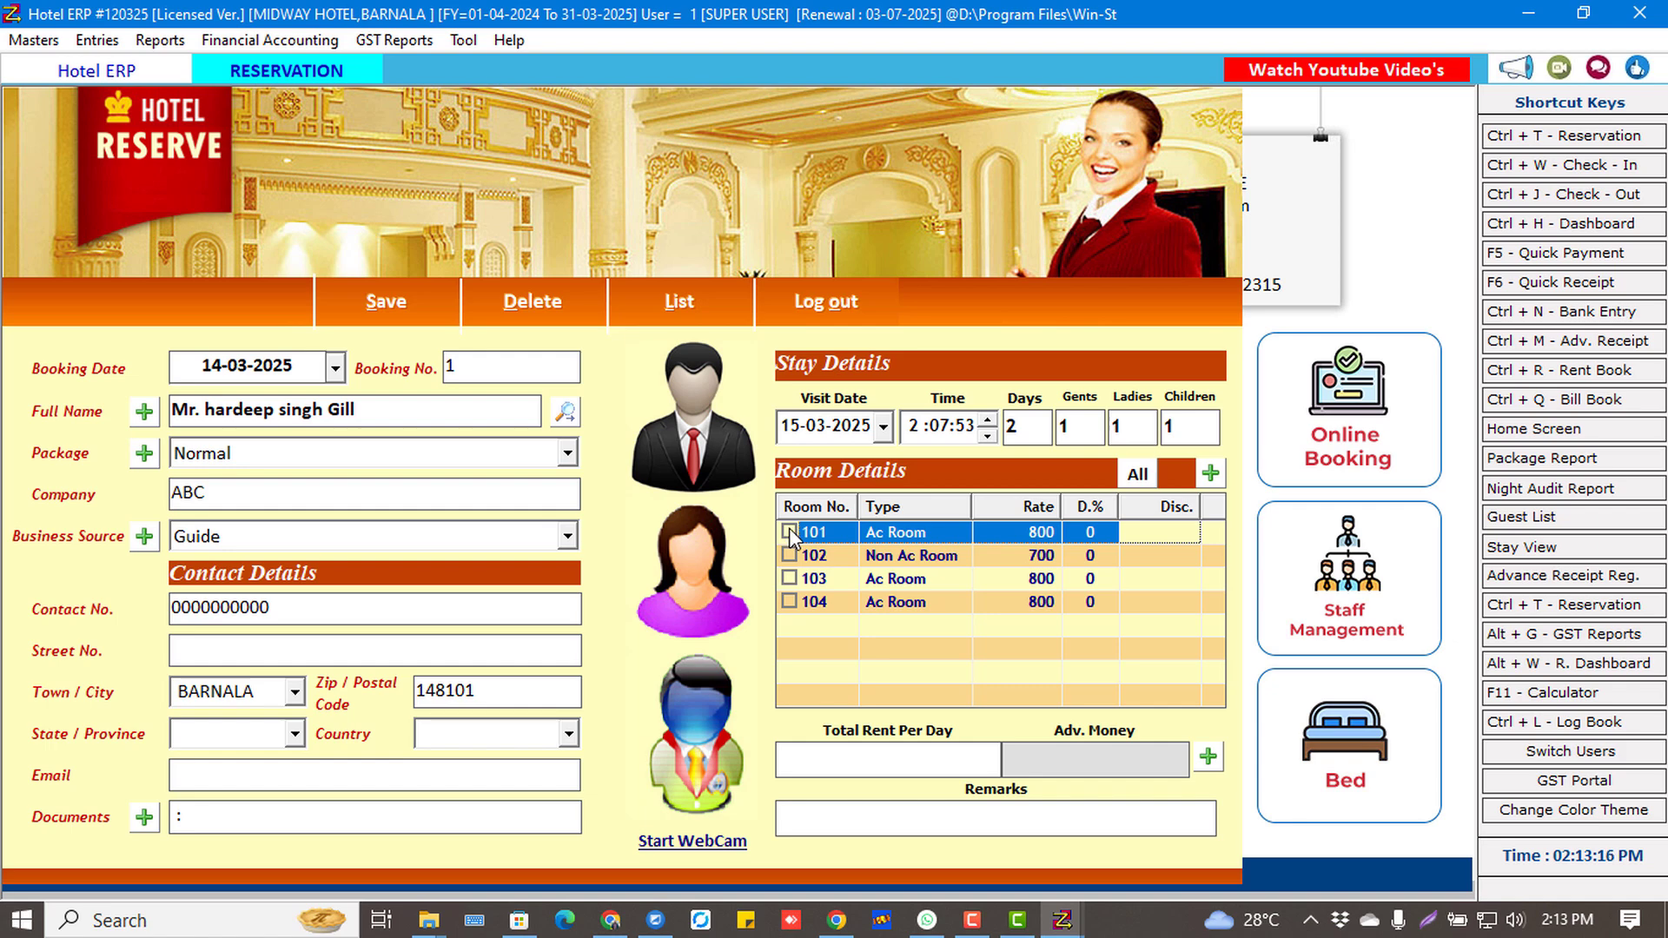
pyautogui.click(789, 531)
pyautogui.press('Tab')
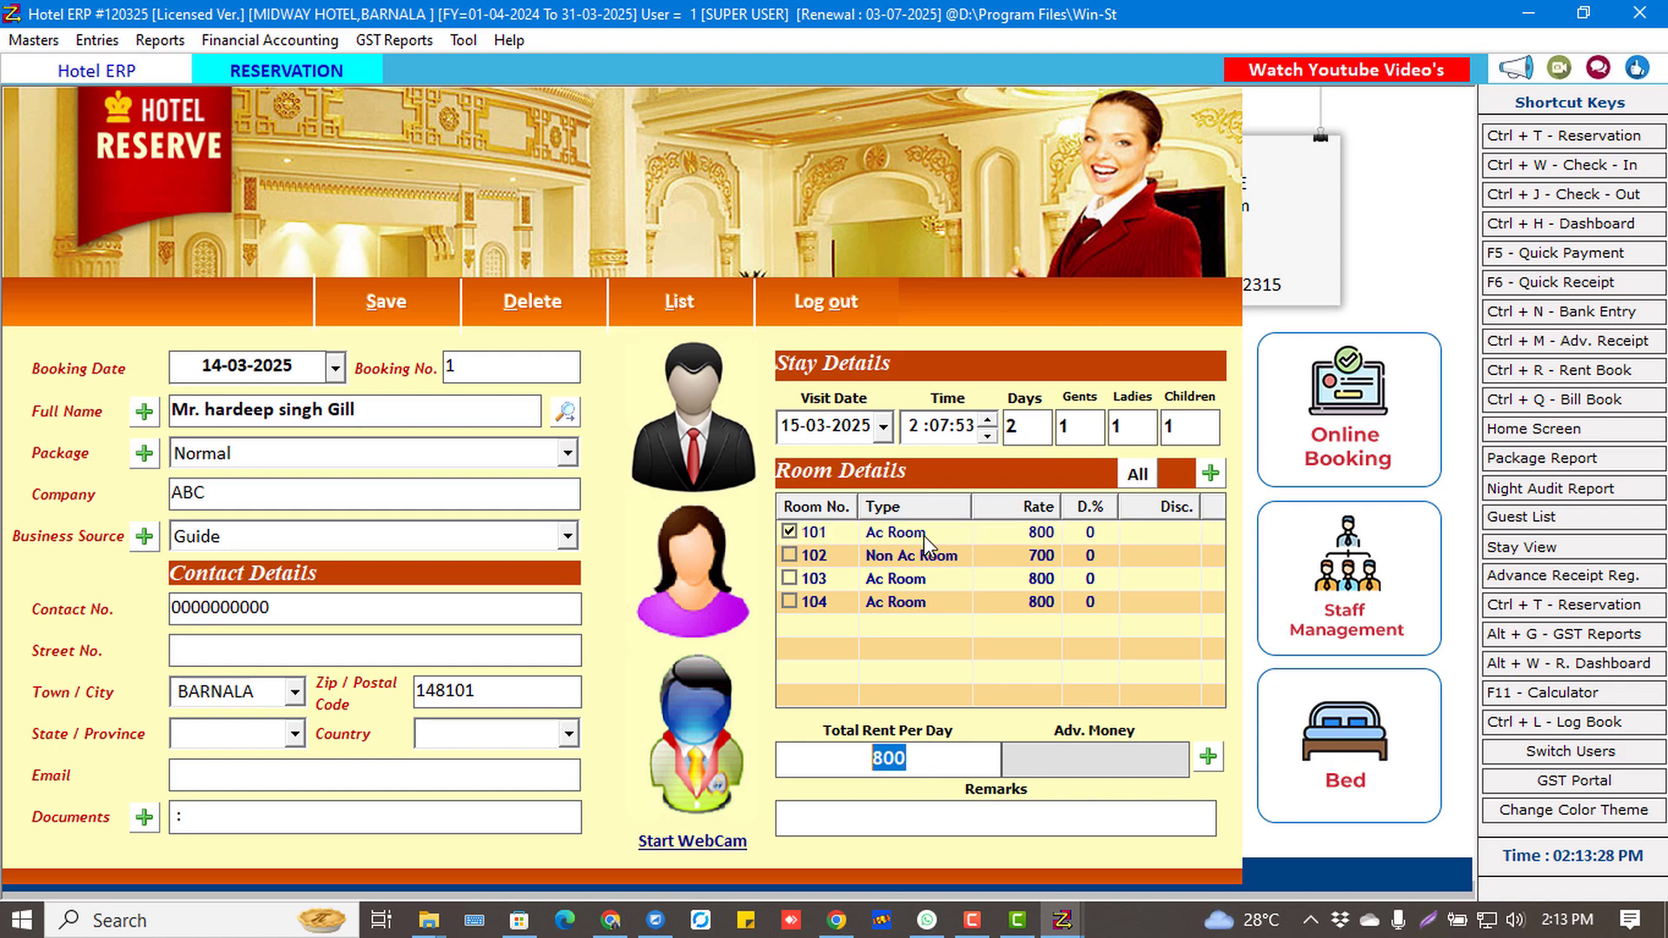
pyautogui.hotkey('alt', 's')
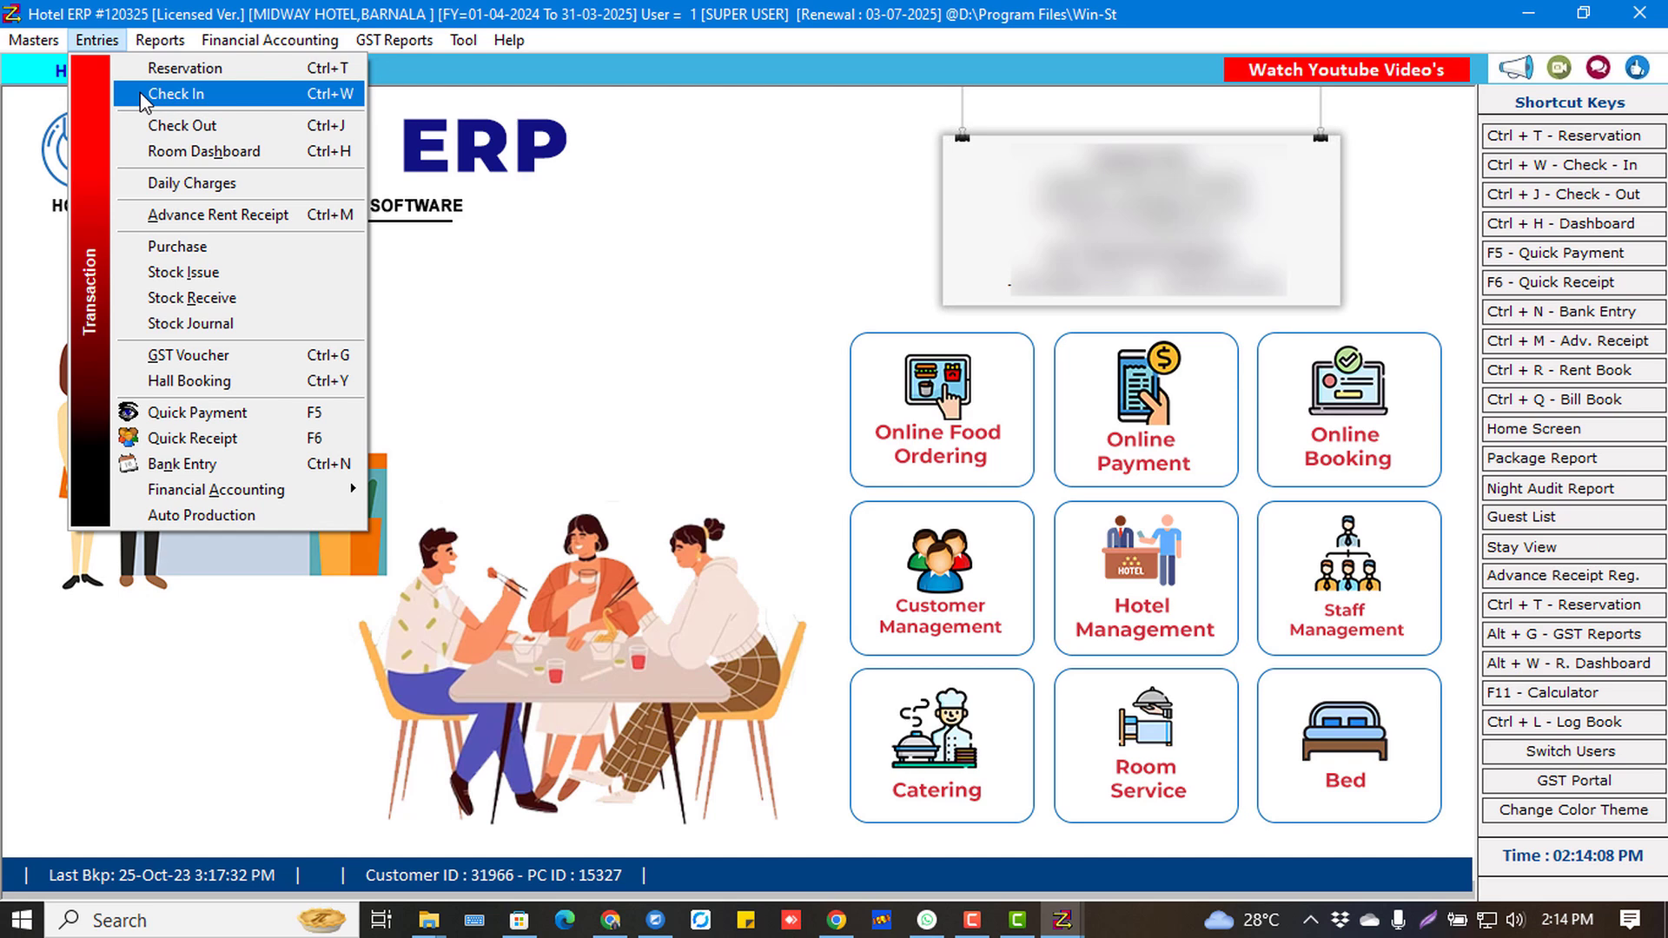
# Start a new check-in dated 15-03-2025 and load the guest's reservation for room 101 into it.
pyautogui.click(230, 94)
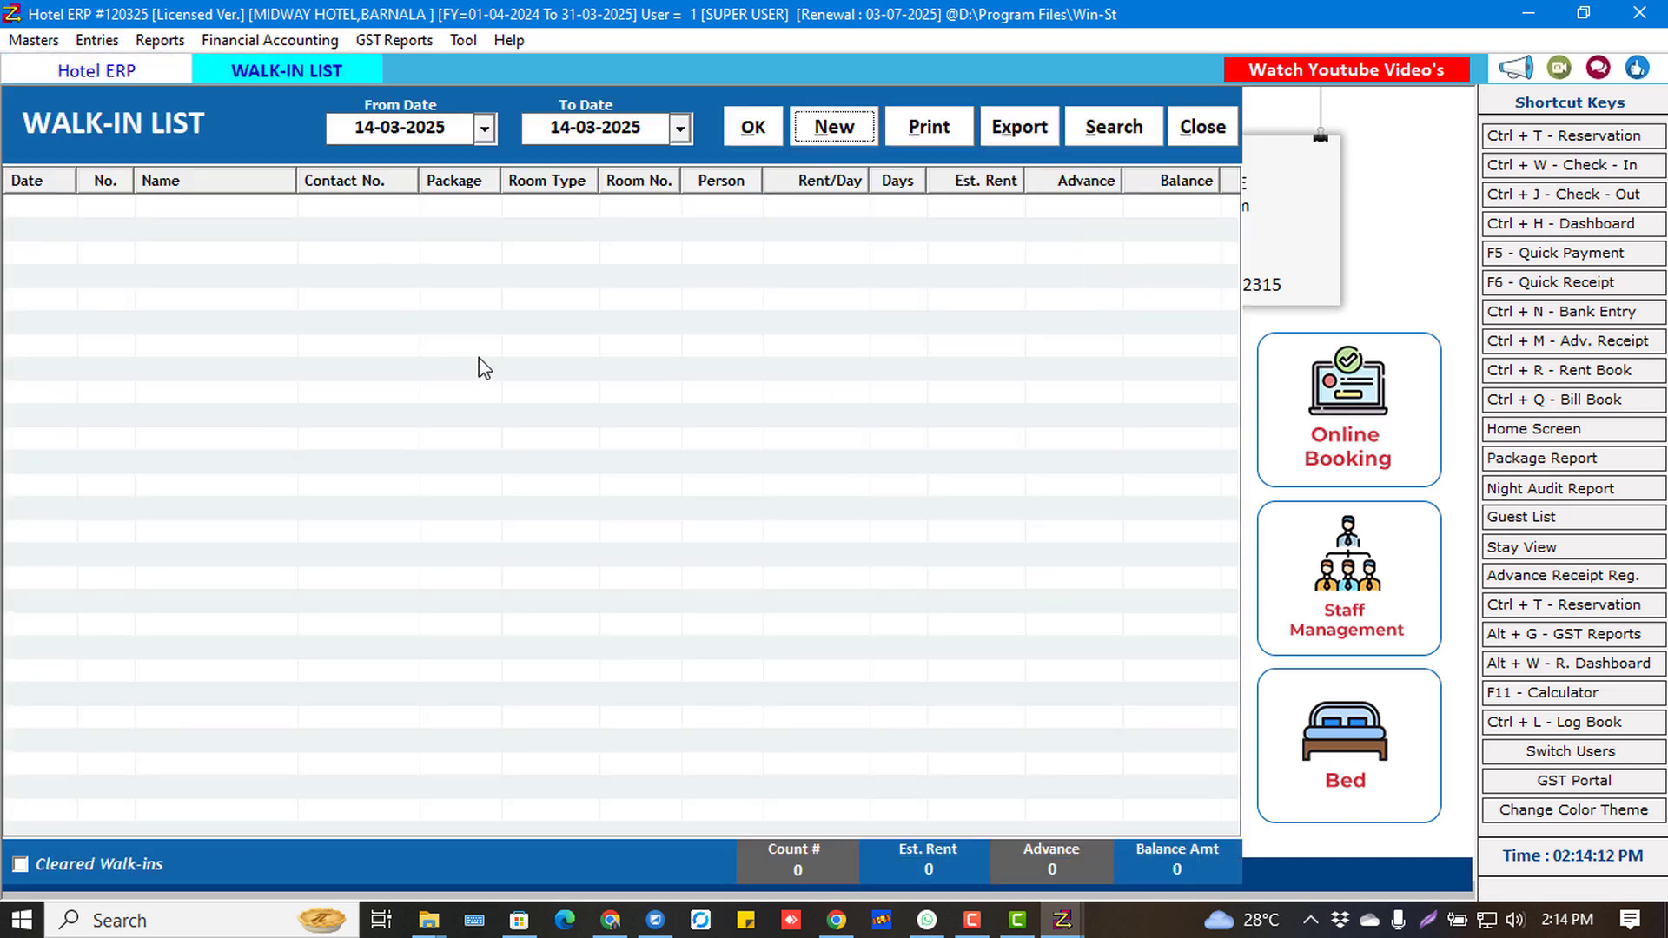
pyautogui.press('Return')
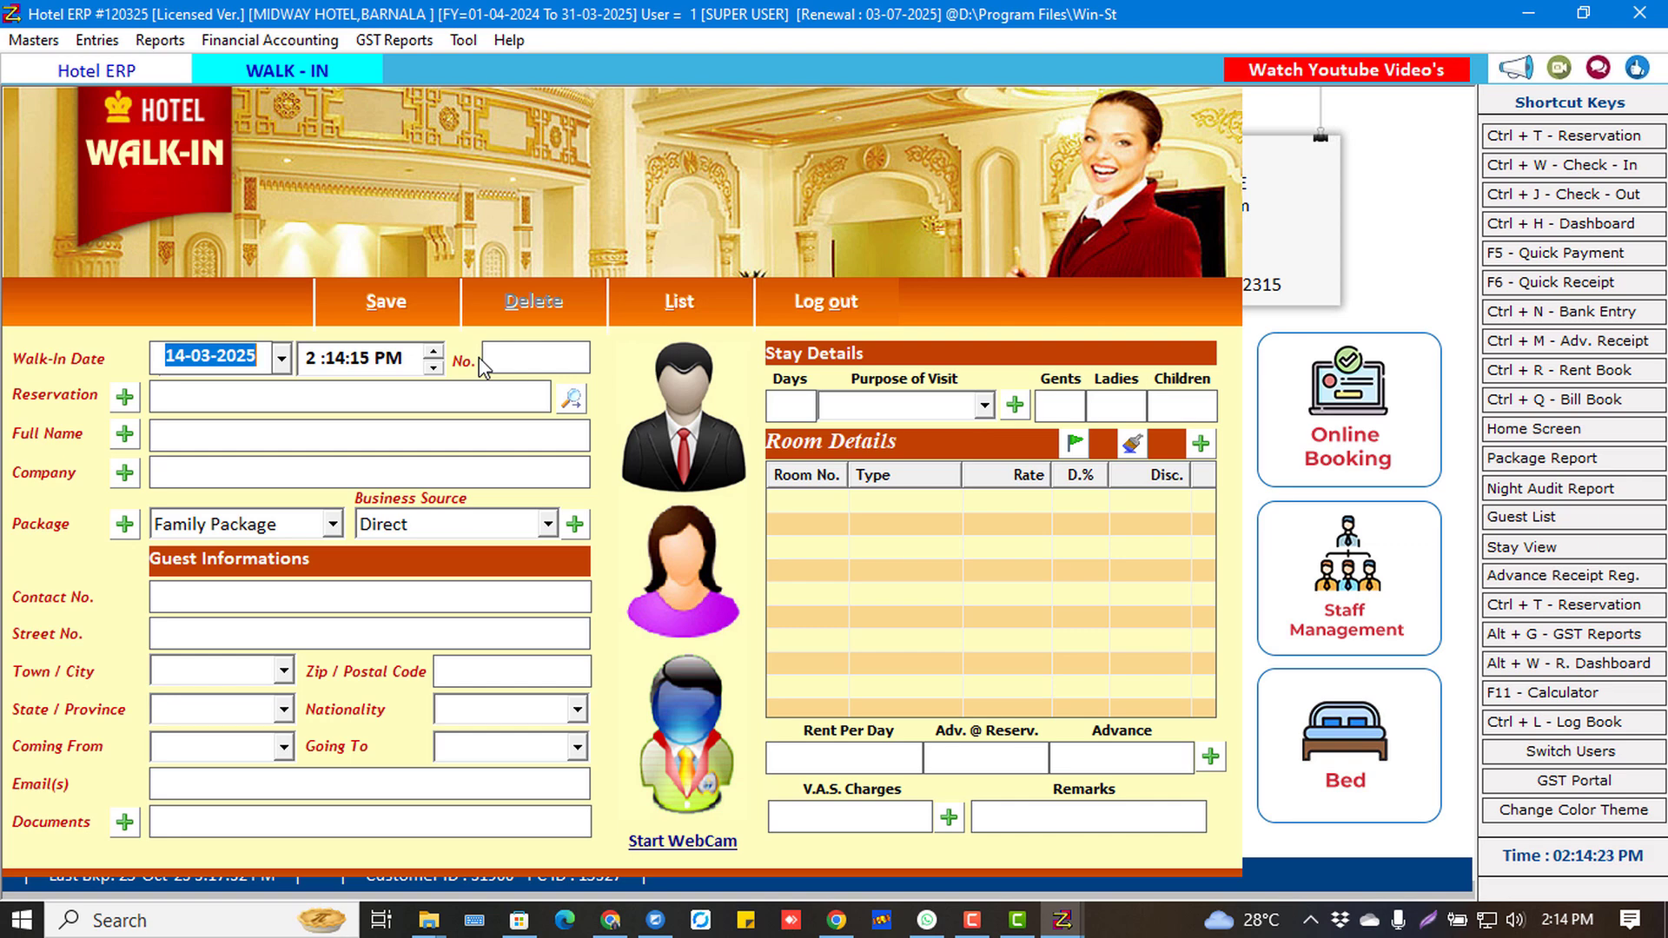
pyautogui.press('Up')
pyautogui.press('Return')
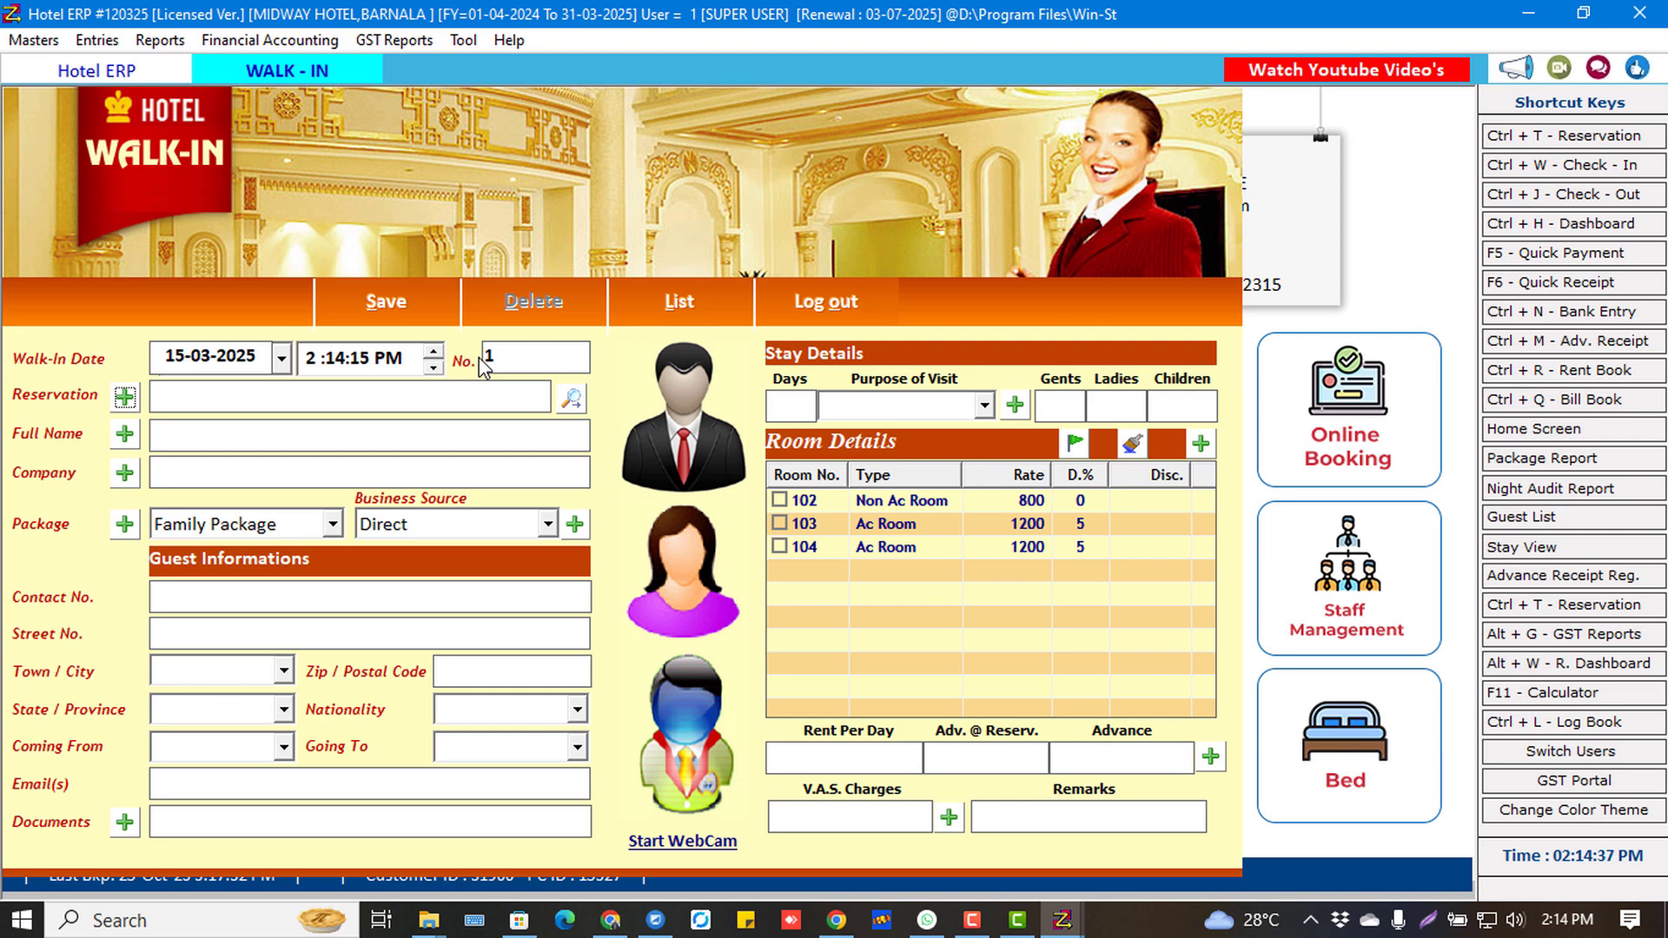
pyautogui.press('Return')
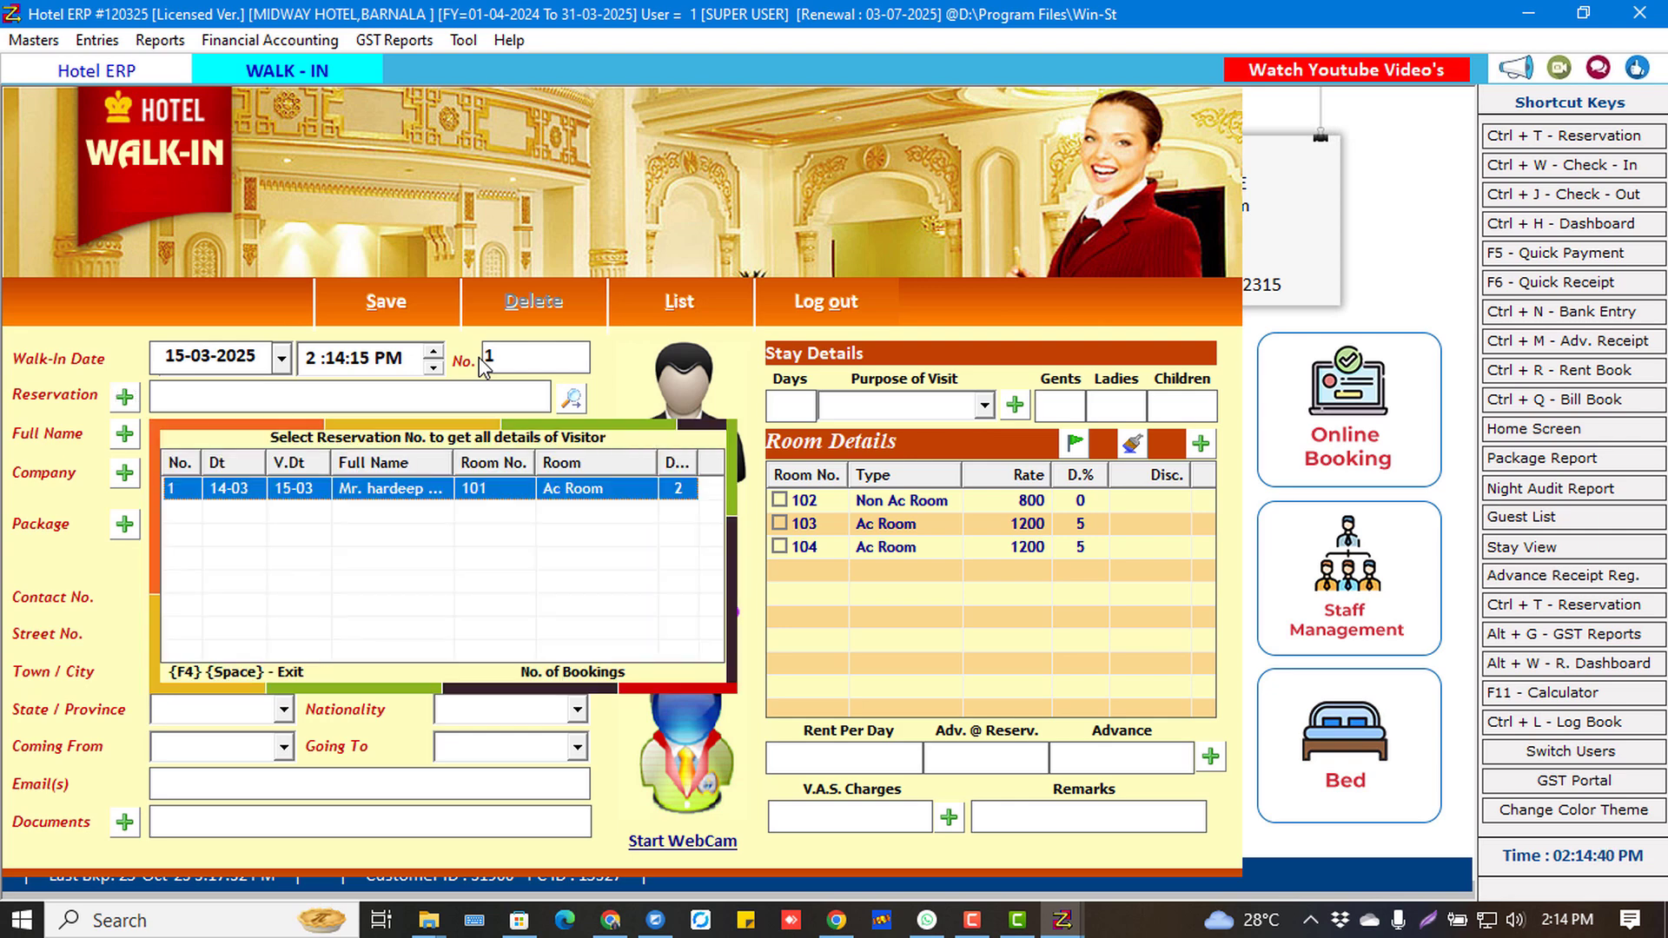
pyautogui.doubleClick(334, 489)
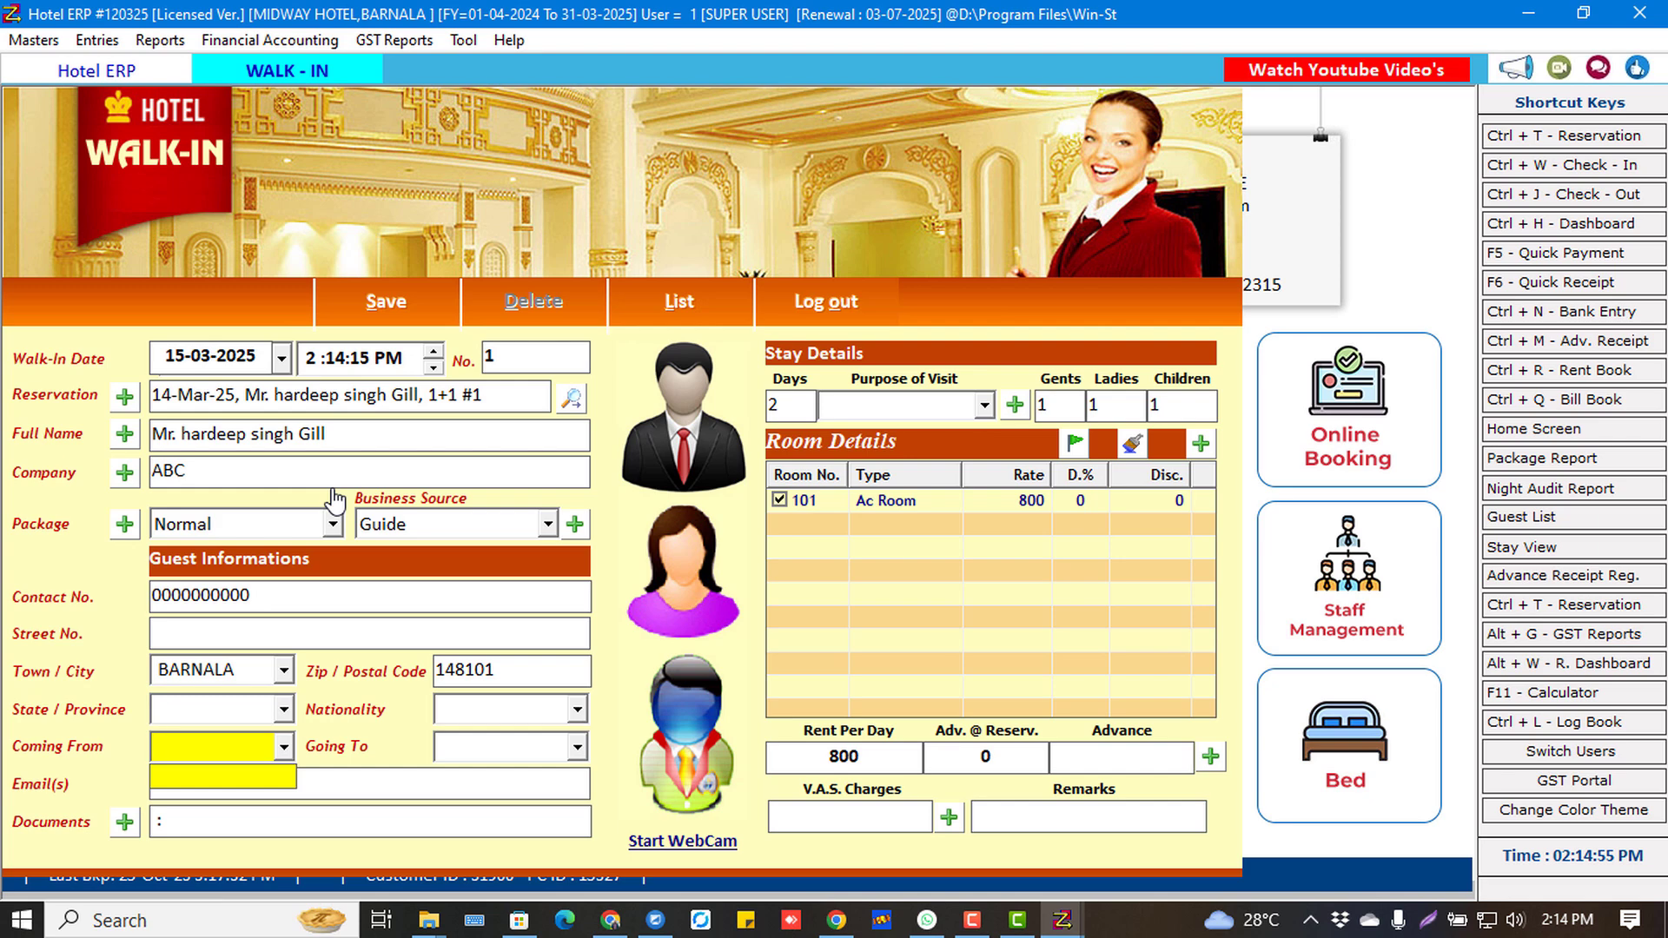
# Submit the walk-in guest's company details with the company, department, designation, GST number and website left blank.
pyautogui.click(357, 435)
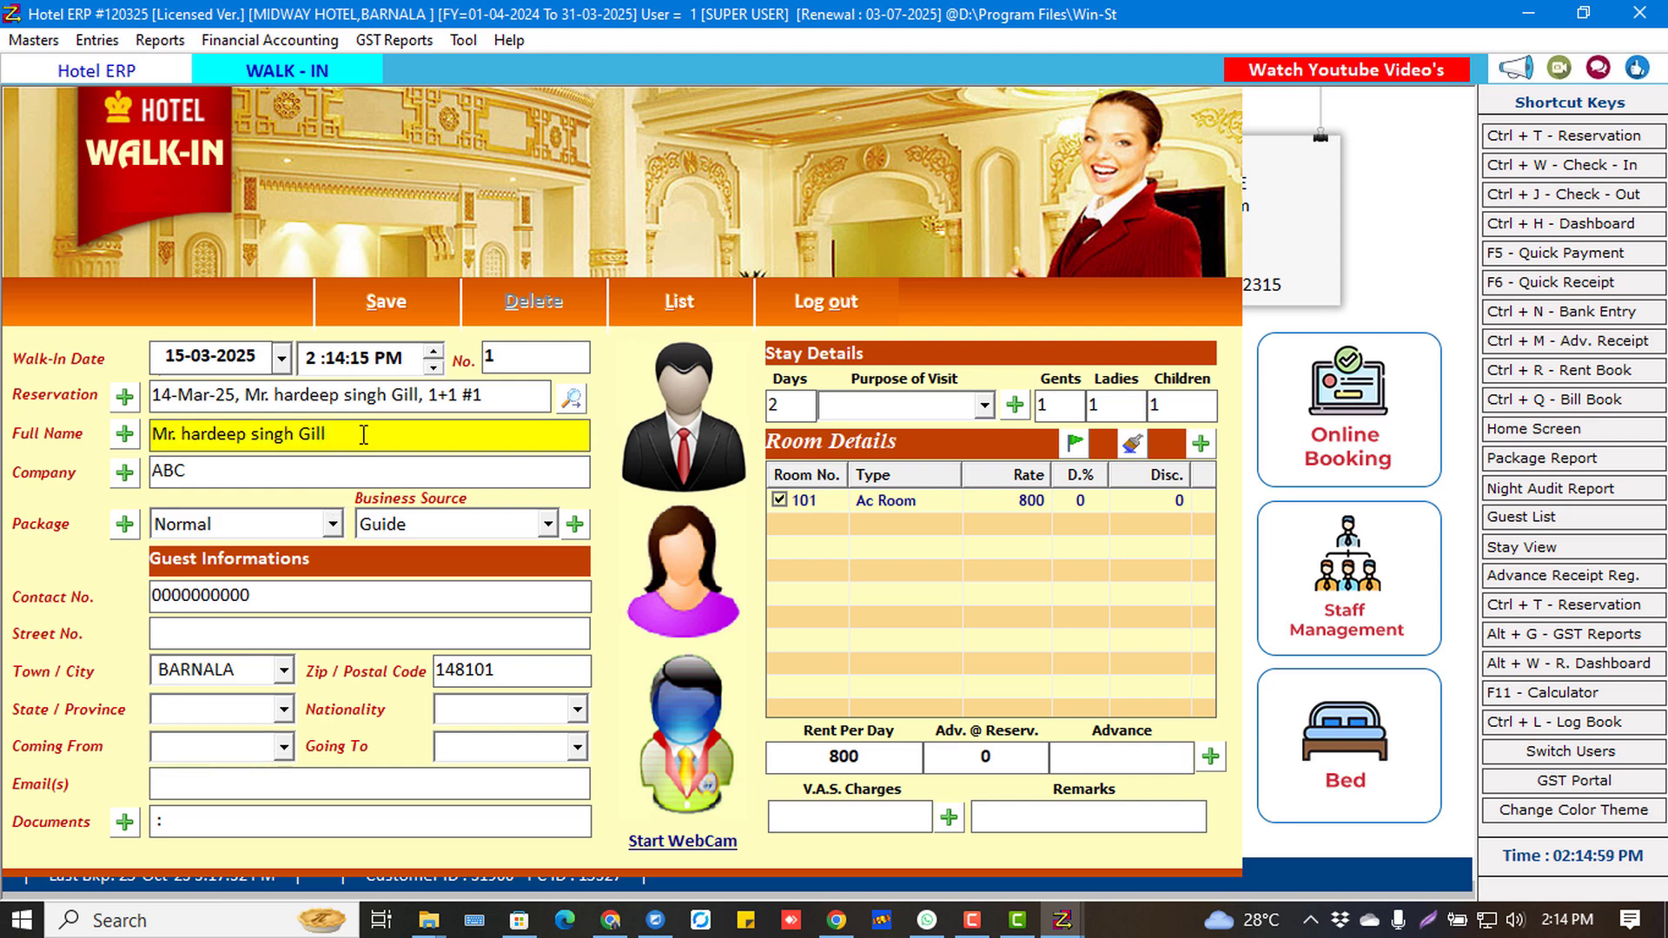
pyautogui.press('Tab')
pyautogui.press('Return')
pyautogui.press('Tab')
pyautogui.press('Tab')
pyautogui.press('Tab')
pyautogui.press('Tab')
pyautogui.press('Tab')
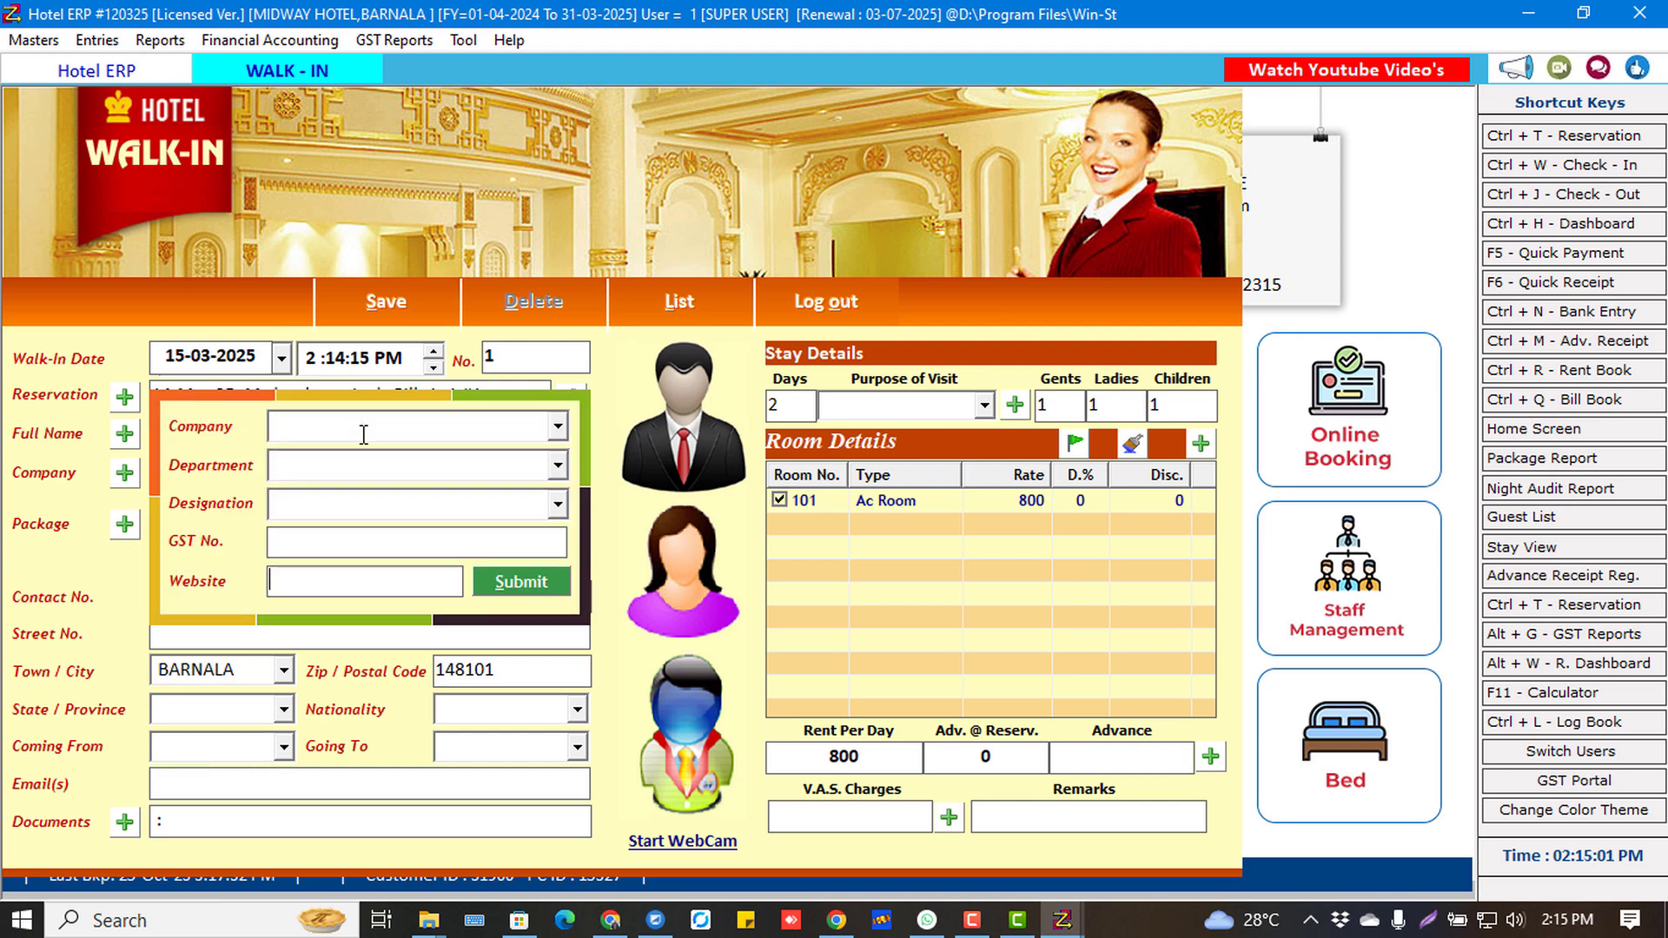
pyautogui.press('Return')
pyautogui.press('Return')
pyautogui.press('Return')
pyautogui.press('Return')
pyautogui.press('Return')
pyautogui.press('Return')
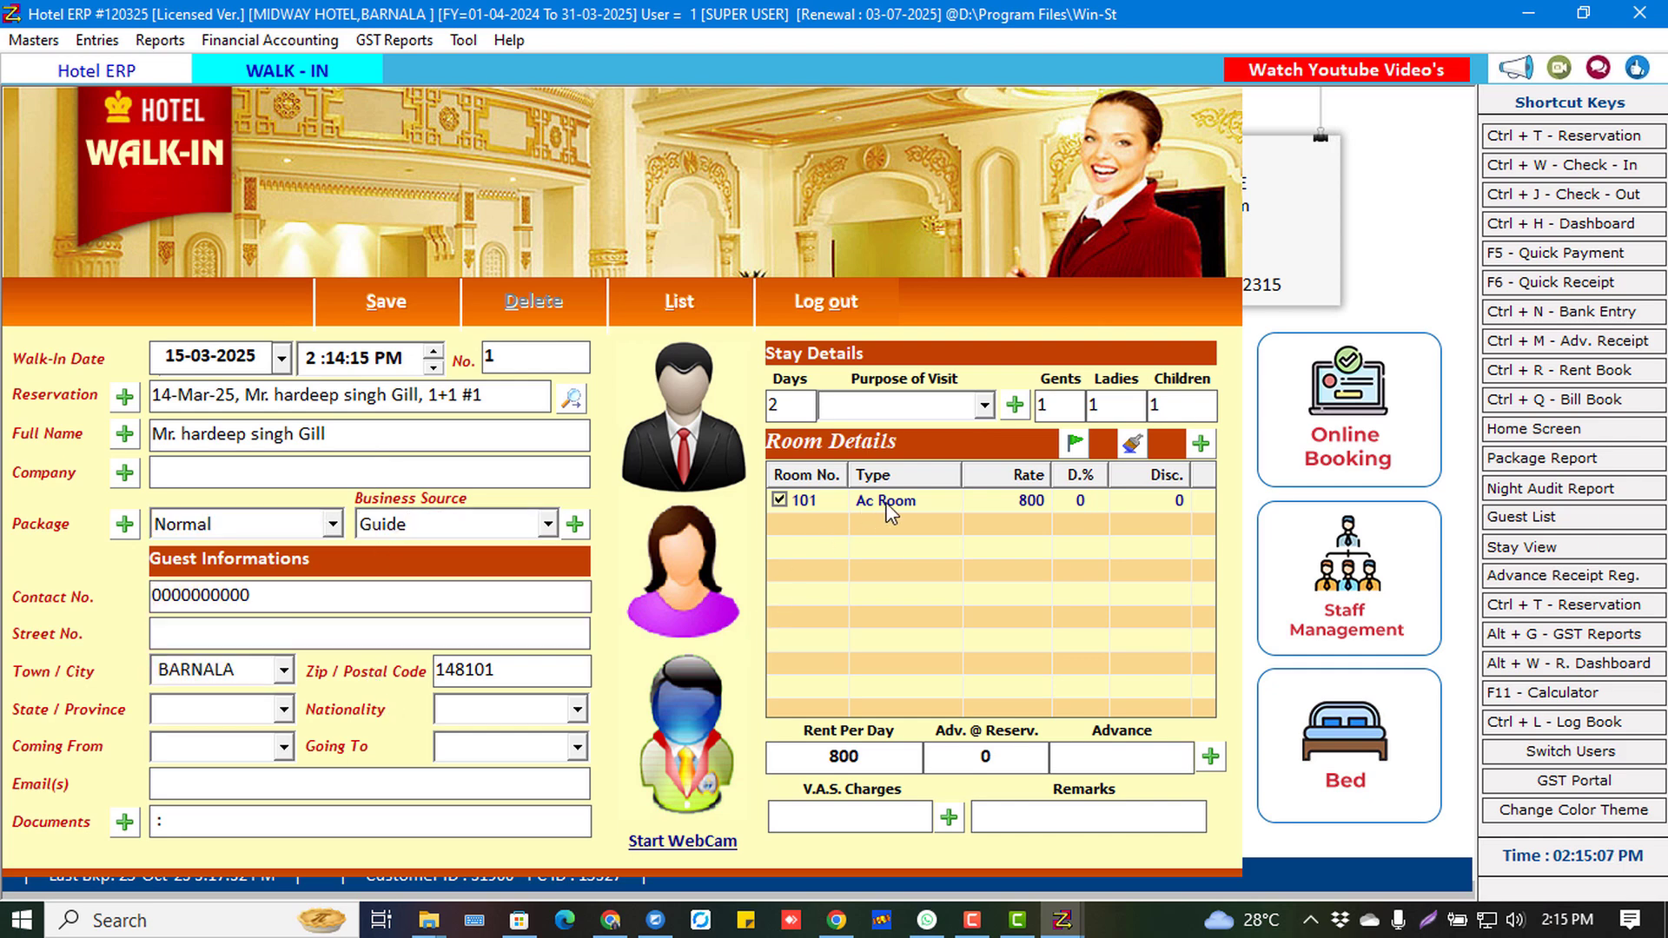
# Save the walk-in for room 101, and close its print preview and the walk-in form.
pyautogui.click(957, 500)
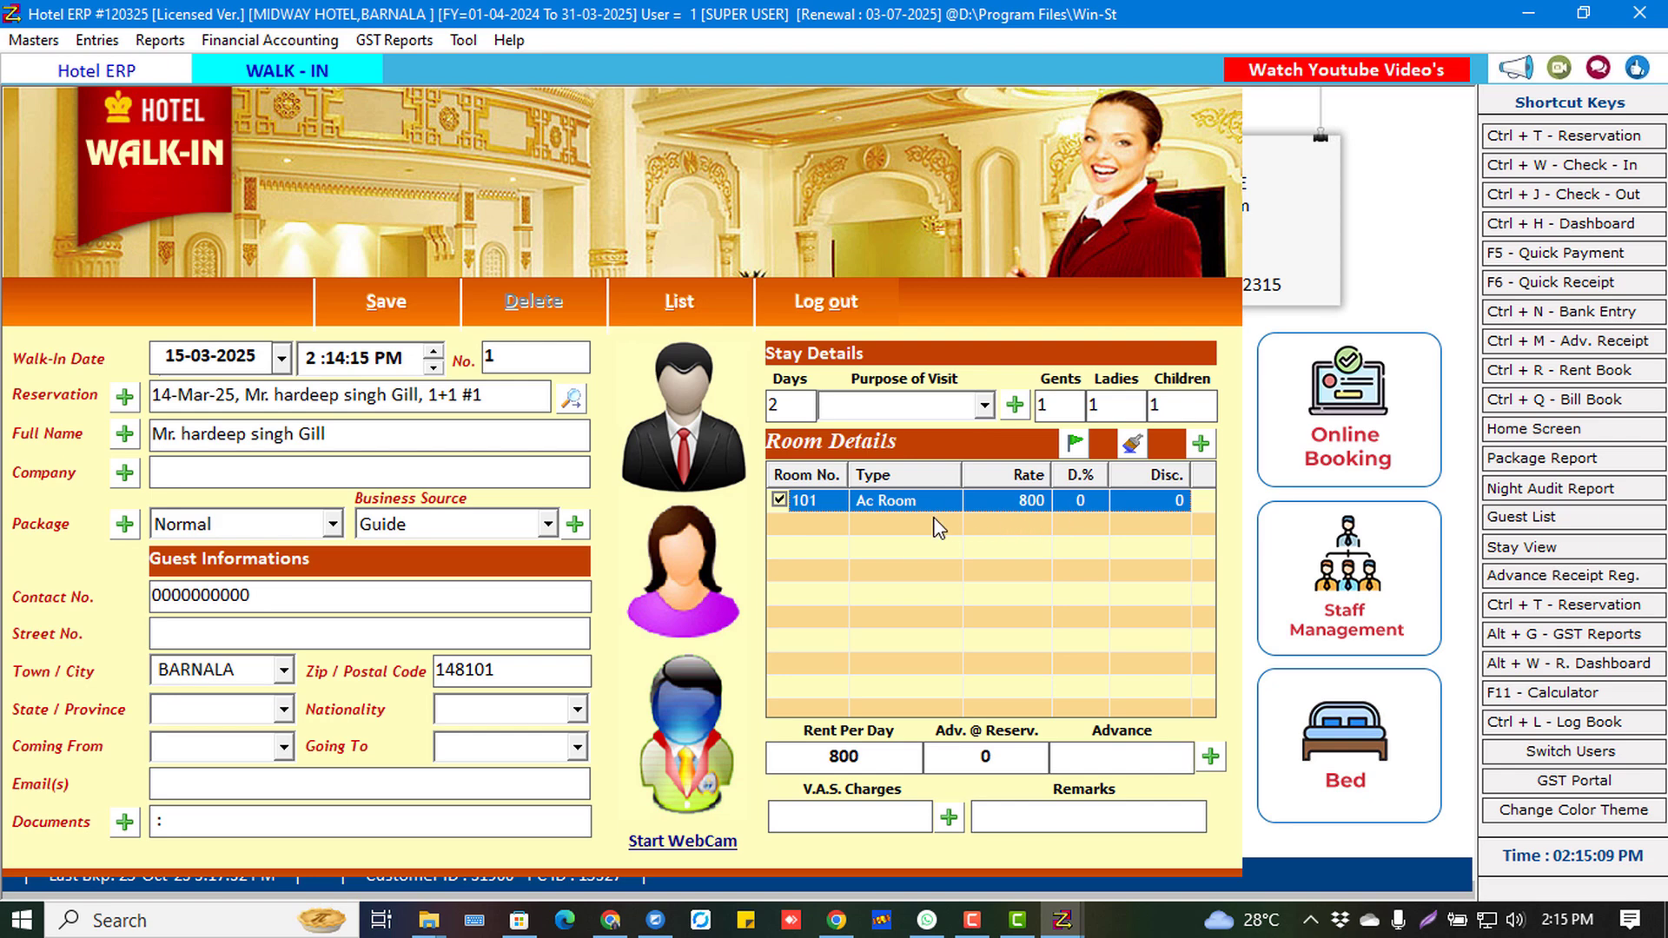
pyautogui.click(386, 322)
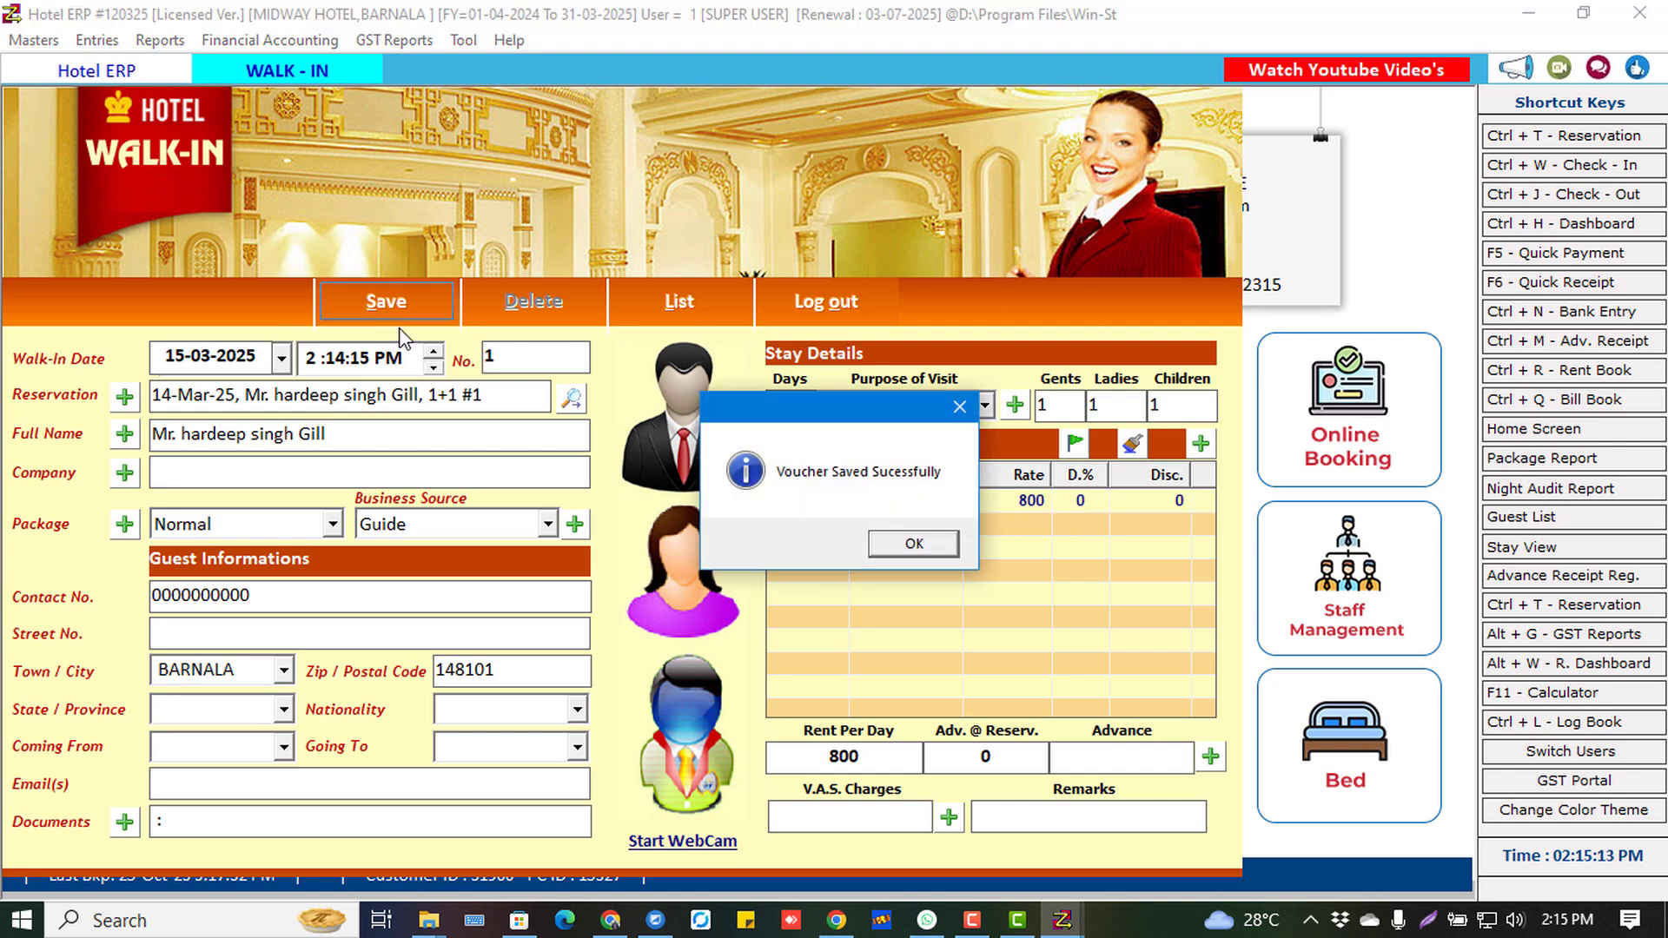
pyautogui.click(895, 553)
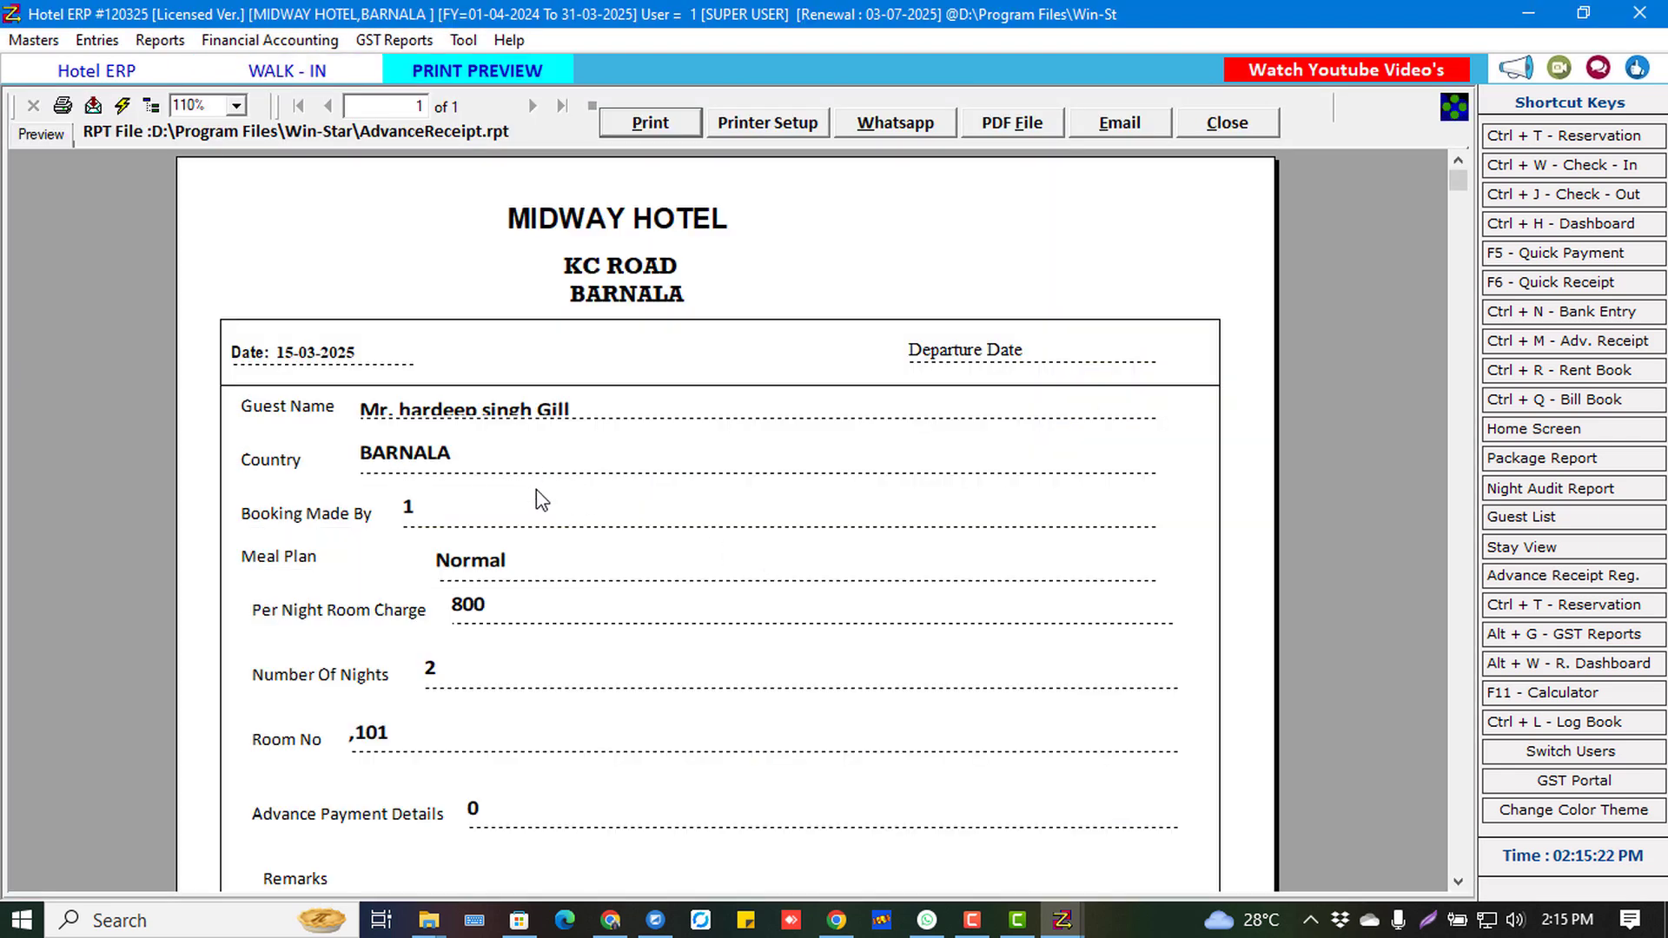
pyautogui.scroll(-5, 781, 487)
pyautogui.click(1226, 123)
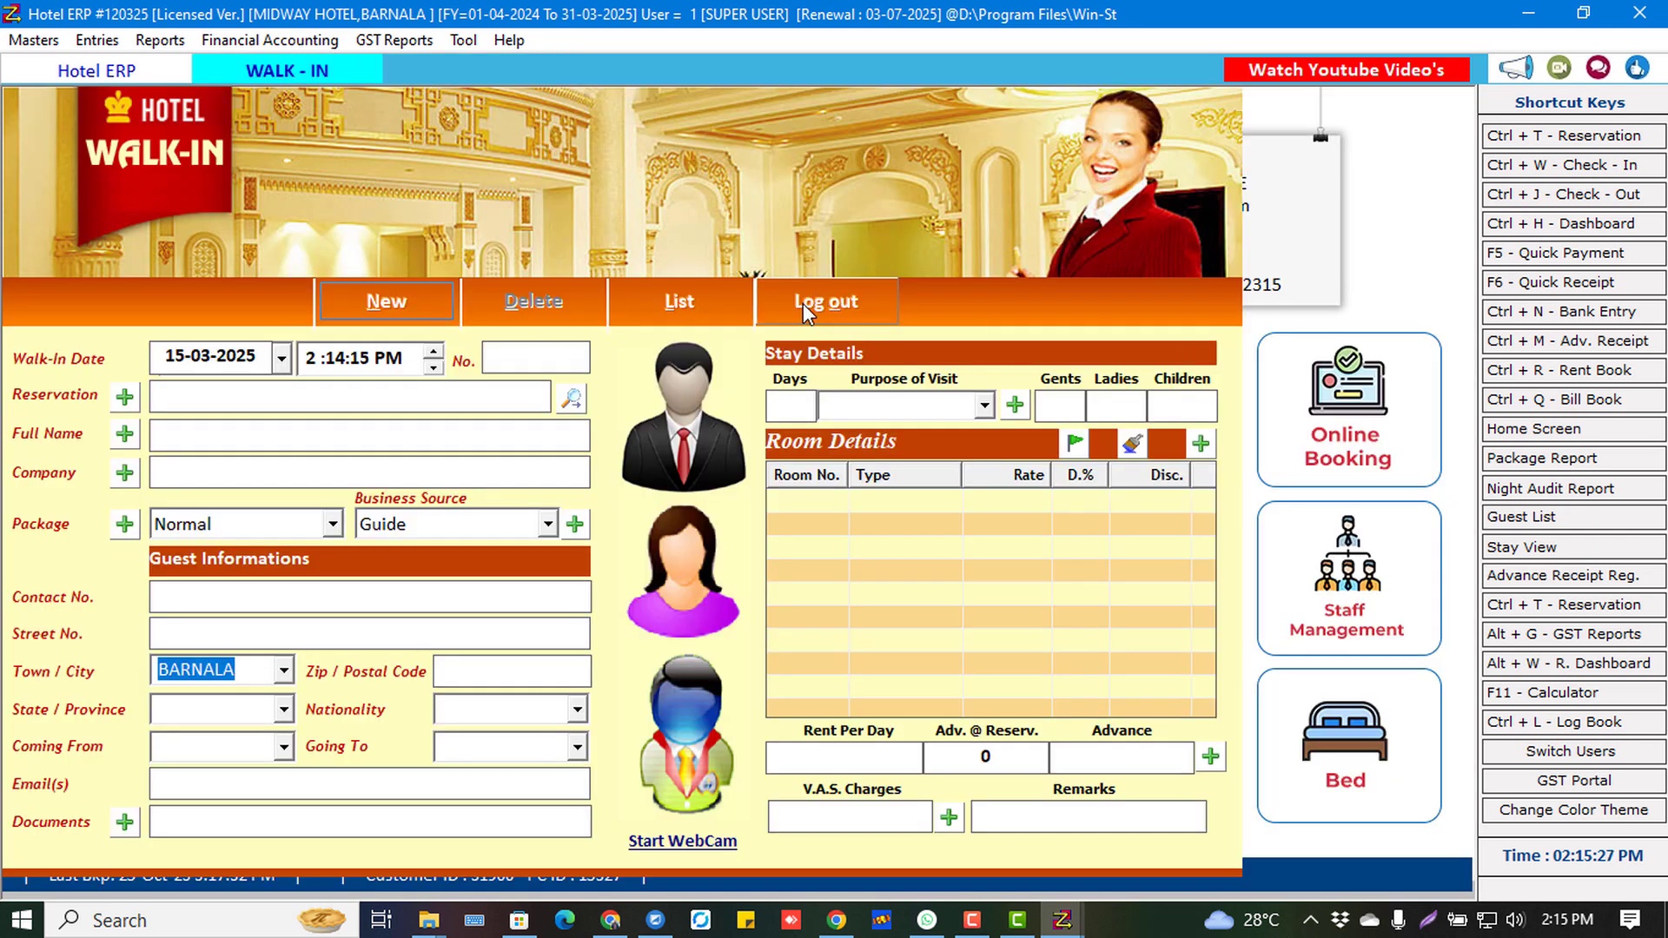
pyautogui.click(802, 304)
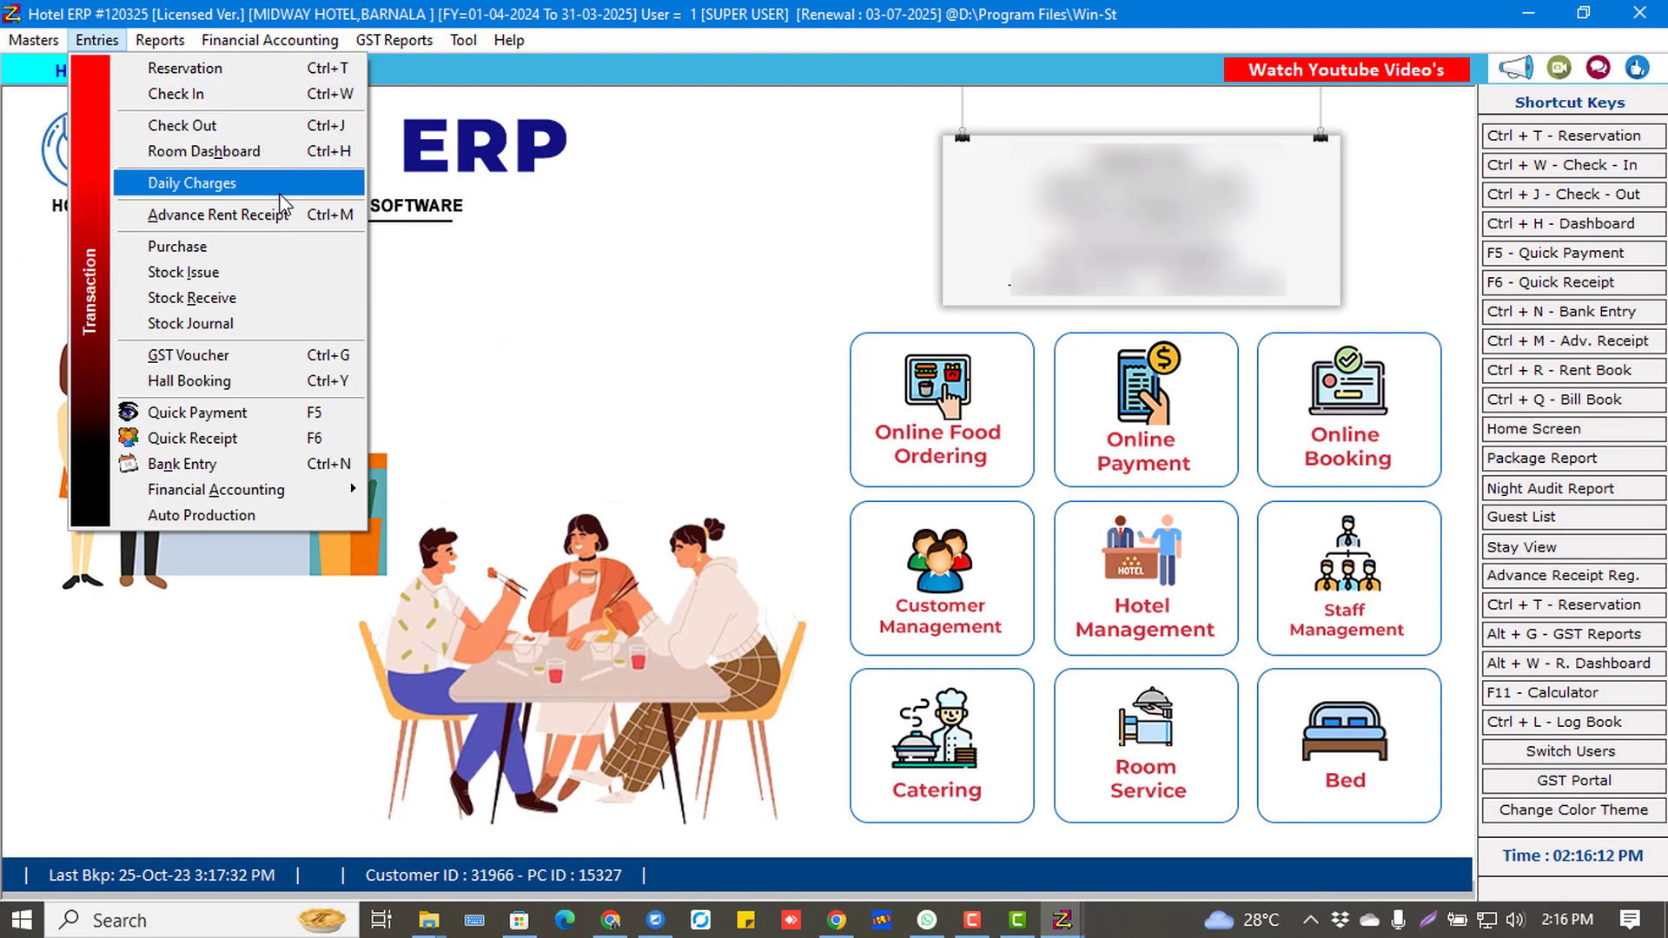
# Examine the occupancy status of rooms 101 to 104 on the room dashboard and close it.
pyautogui.click(278, 151)
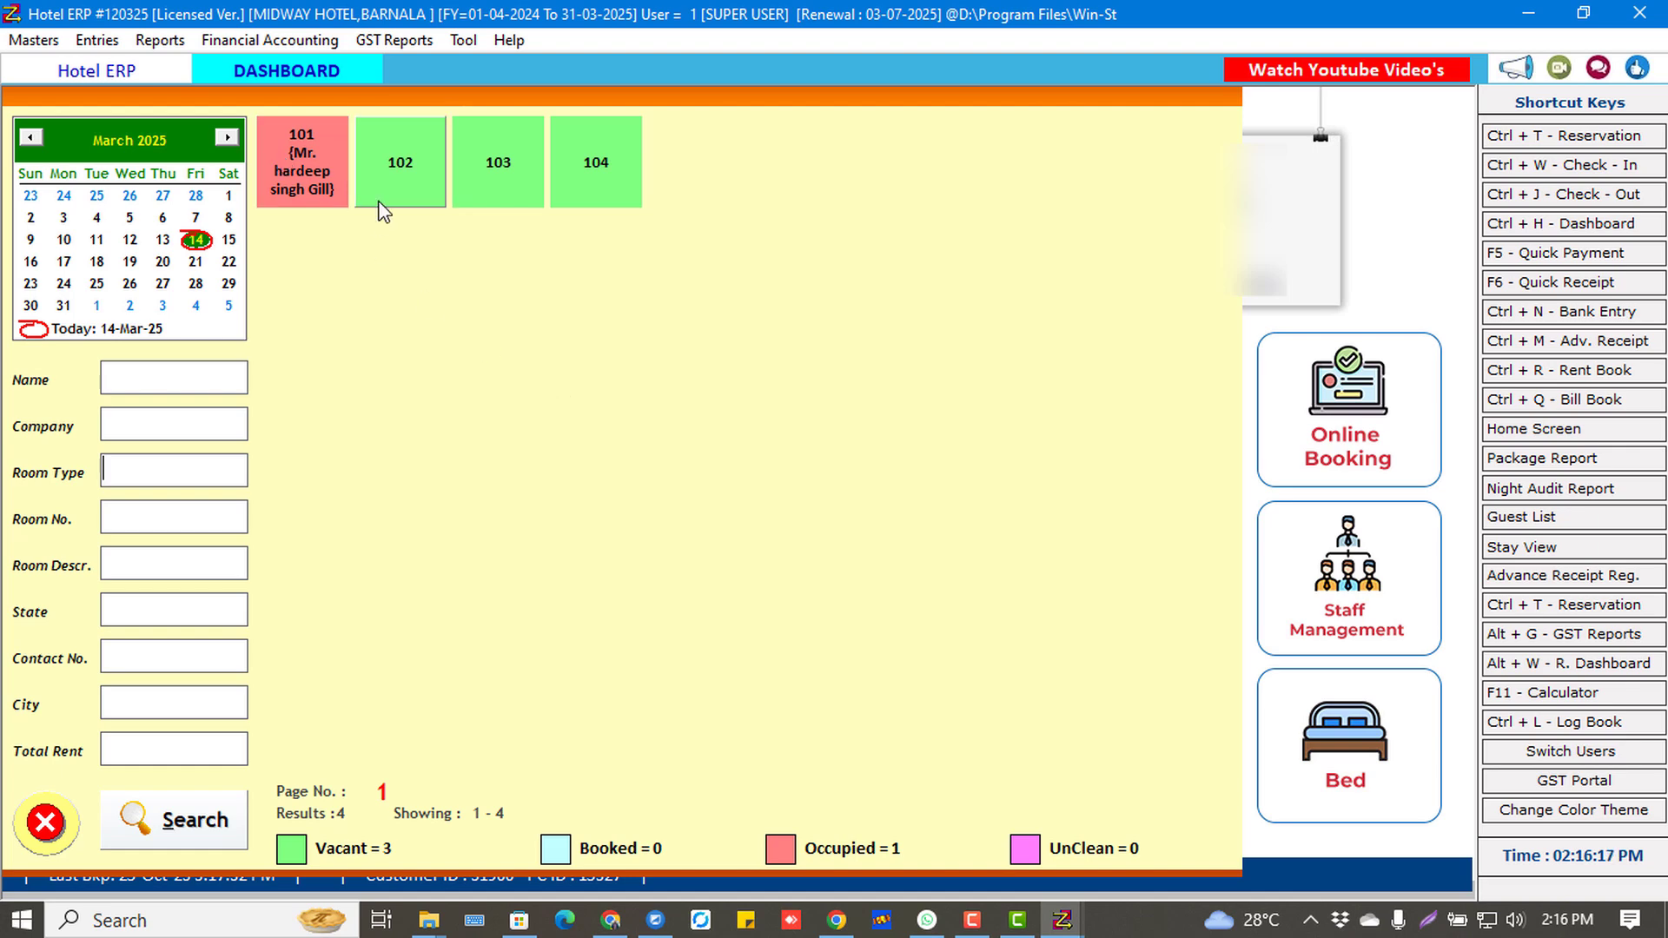
pyautogui.click(489, 201)
pyautogui.click(310, 185)
pyautogui.click(50, 829)
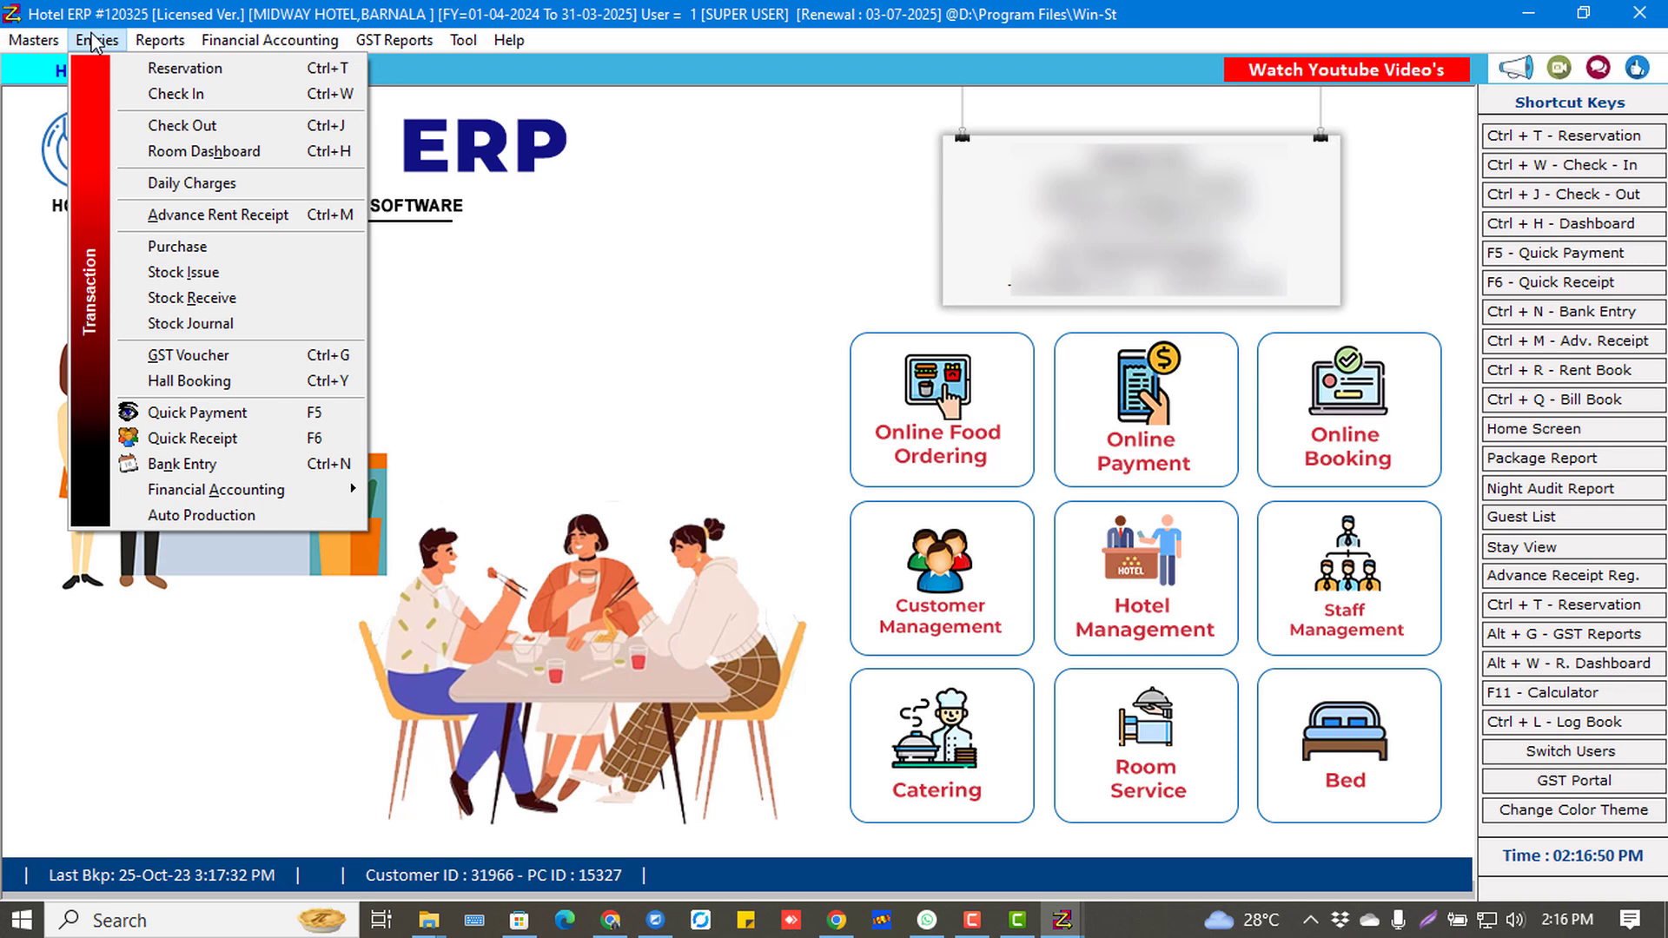
# Record and save a cash advance rent receipt of 500 dated 15-03-2025 for the guest in room 101.
pyautogui.click(169, 217)
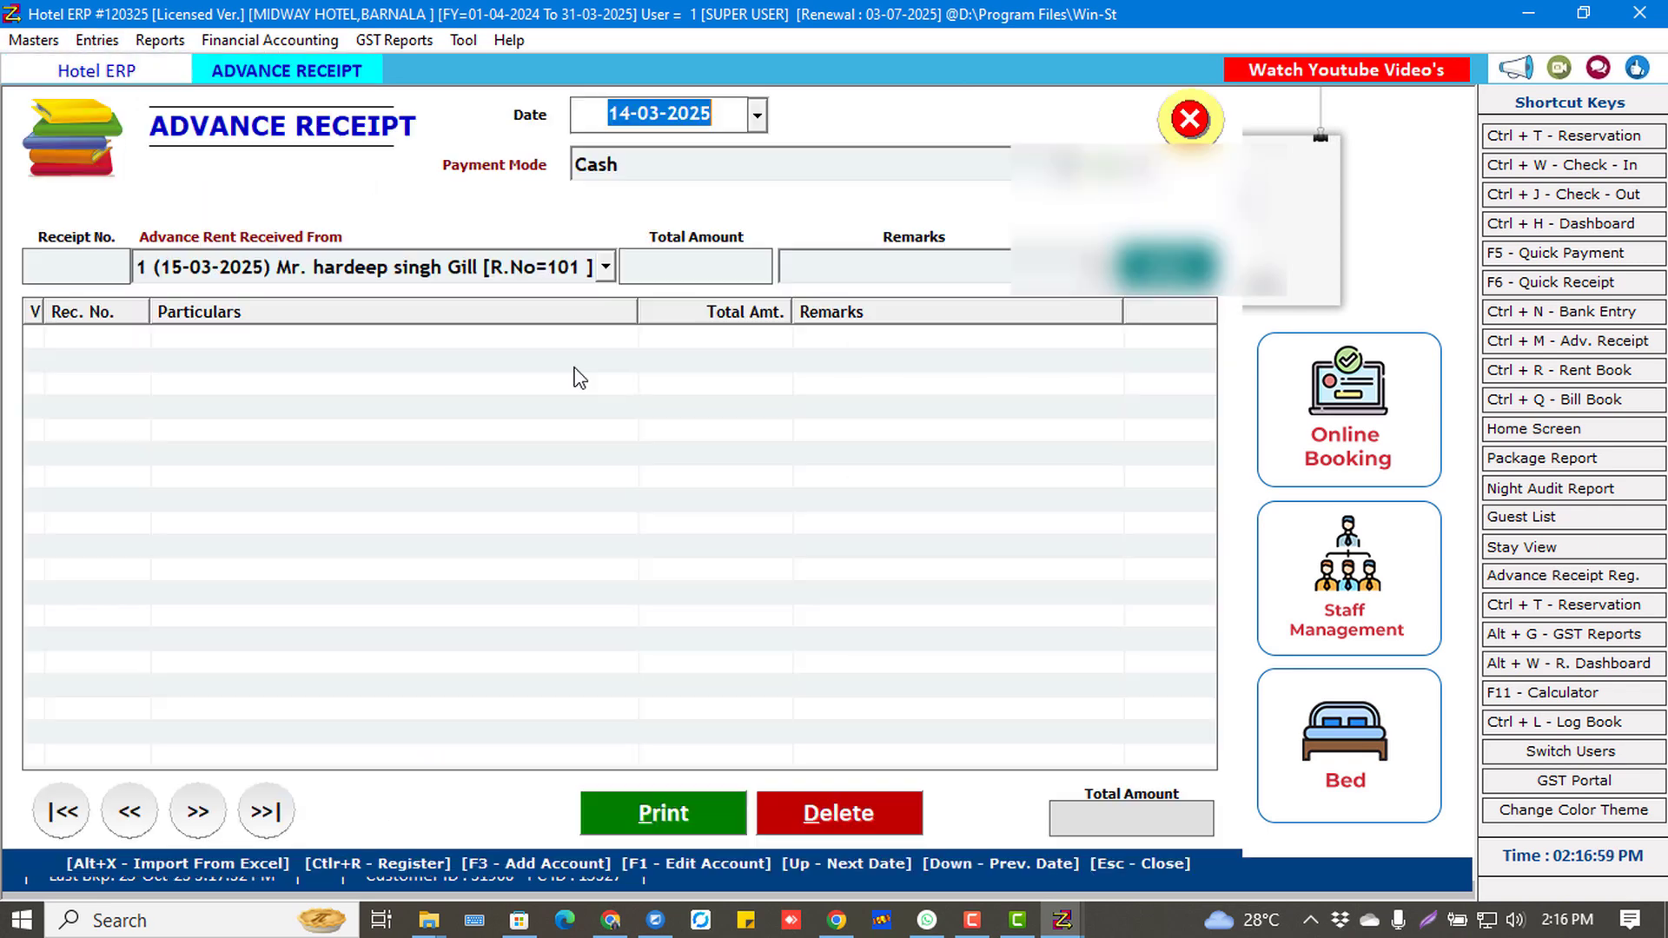
pyautogui.write('15')
pyautogui.press('Return')
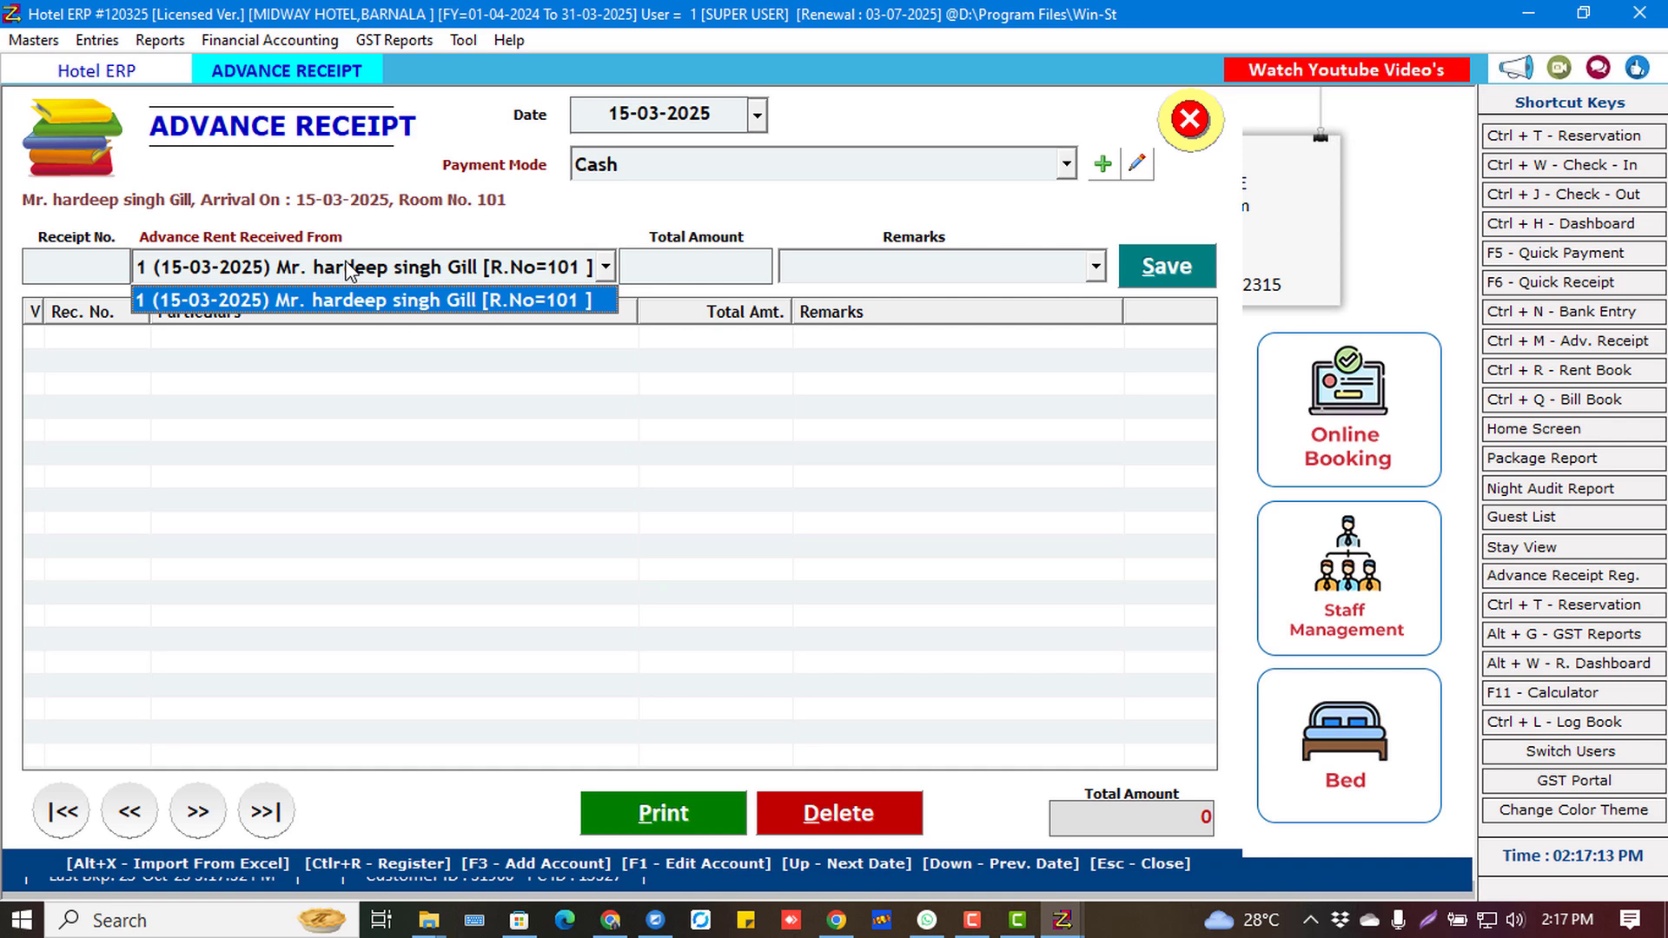
pyautogui.press('Return')
pyautogui.write('500')
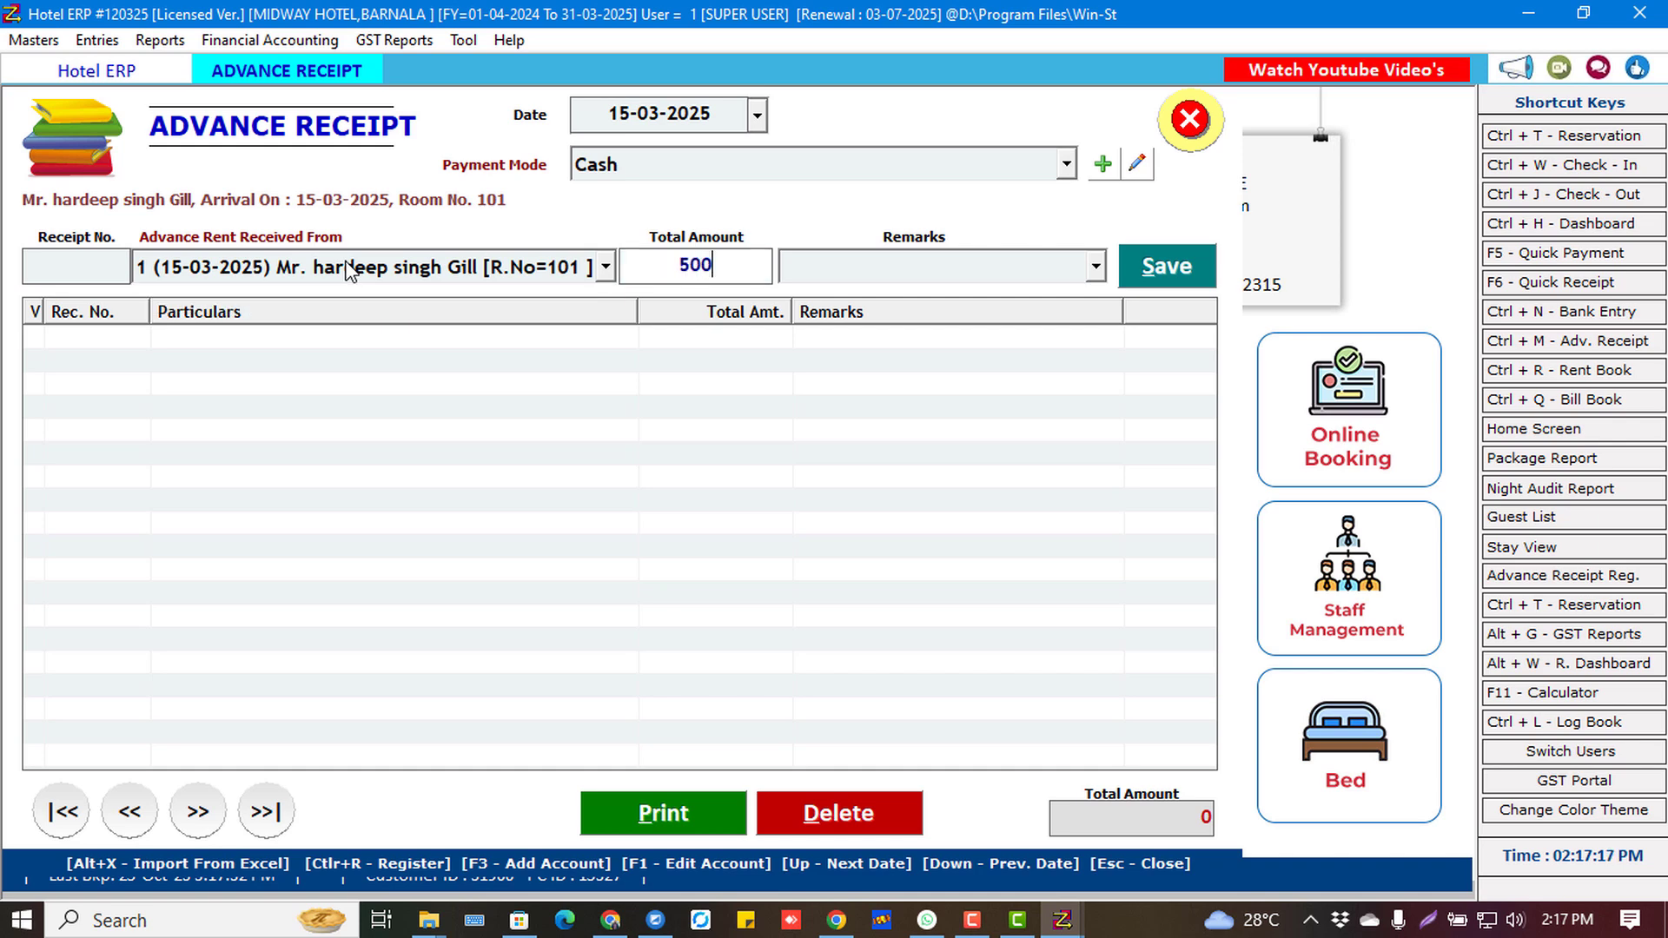
pyautogui.press('Return')
pyautogui.press('Return')
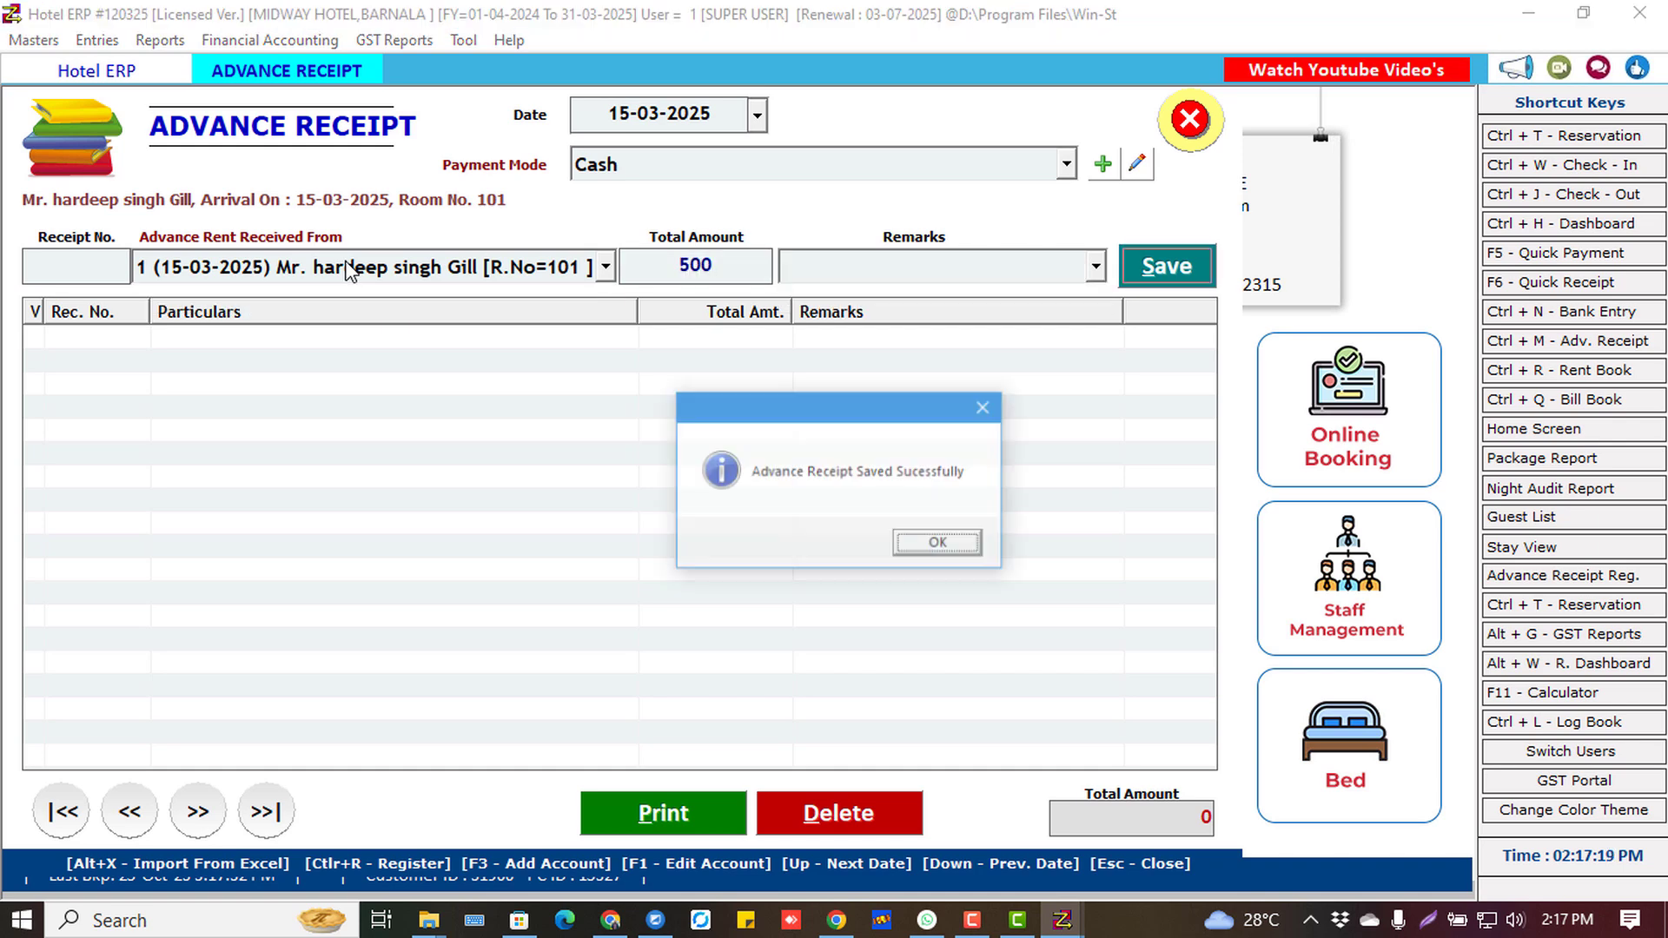
pyautogui.press('Return')
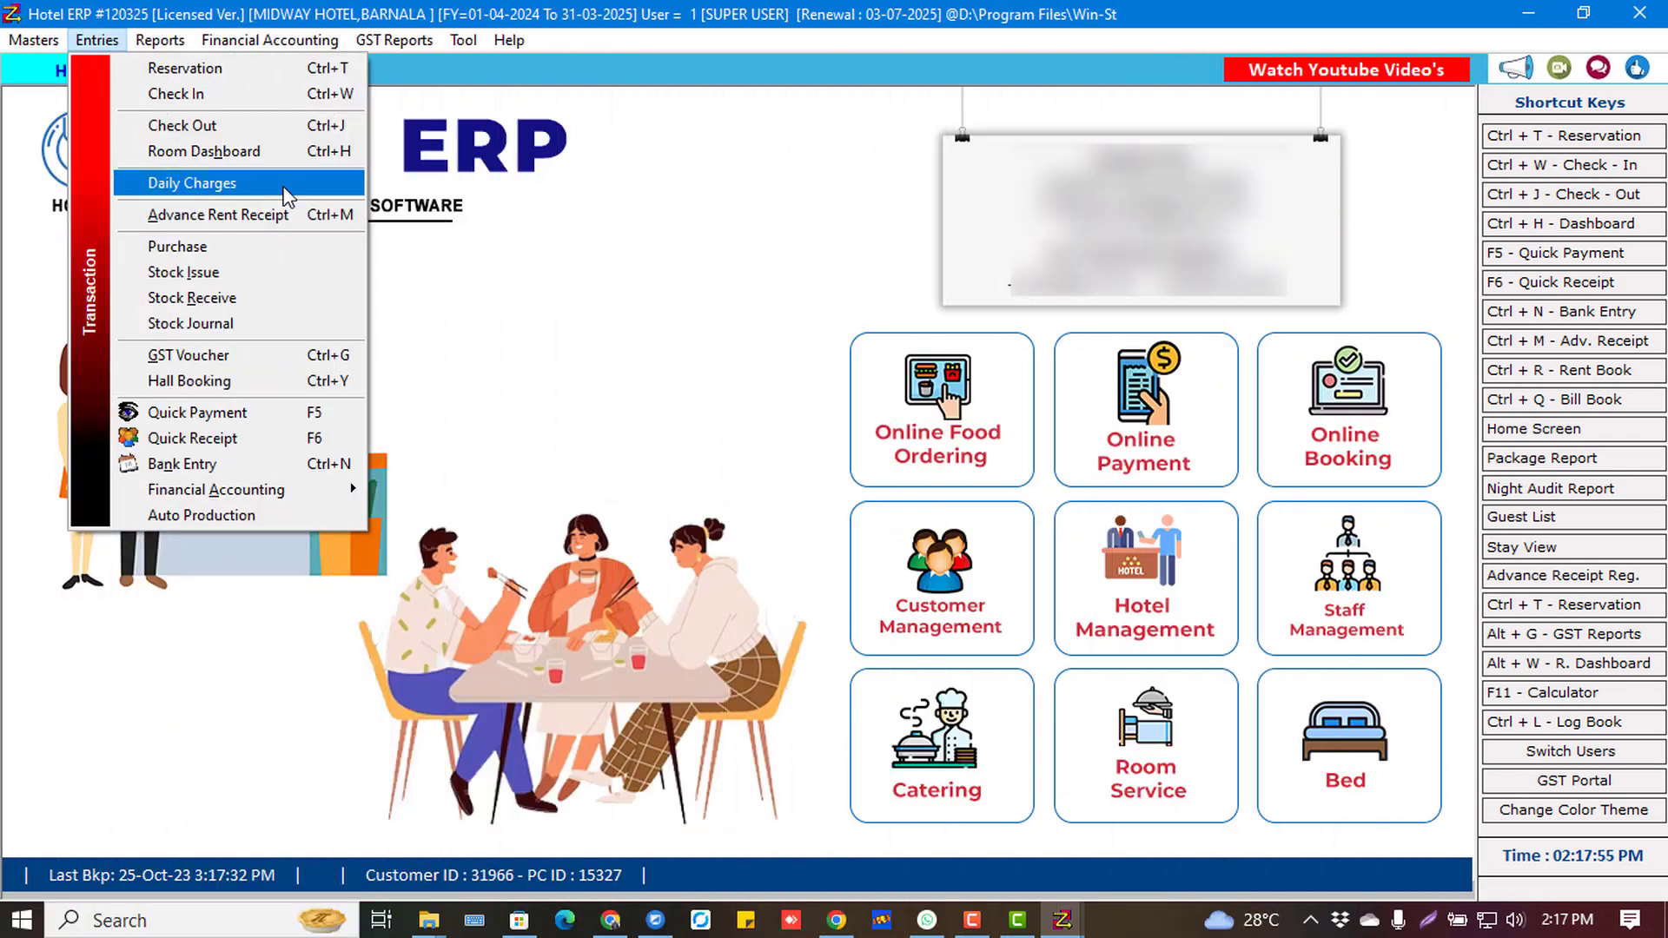
# Open the daily charges entry.
pyautogui.click(284, 184)
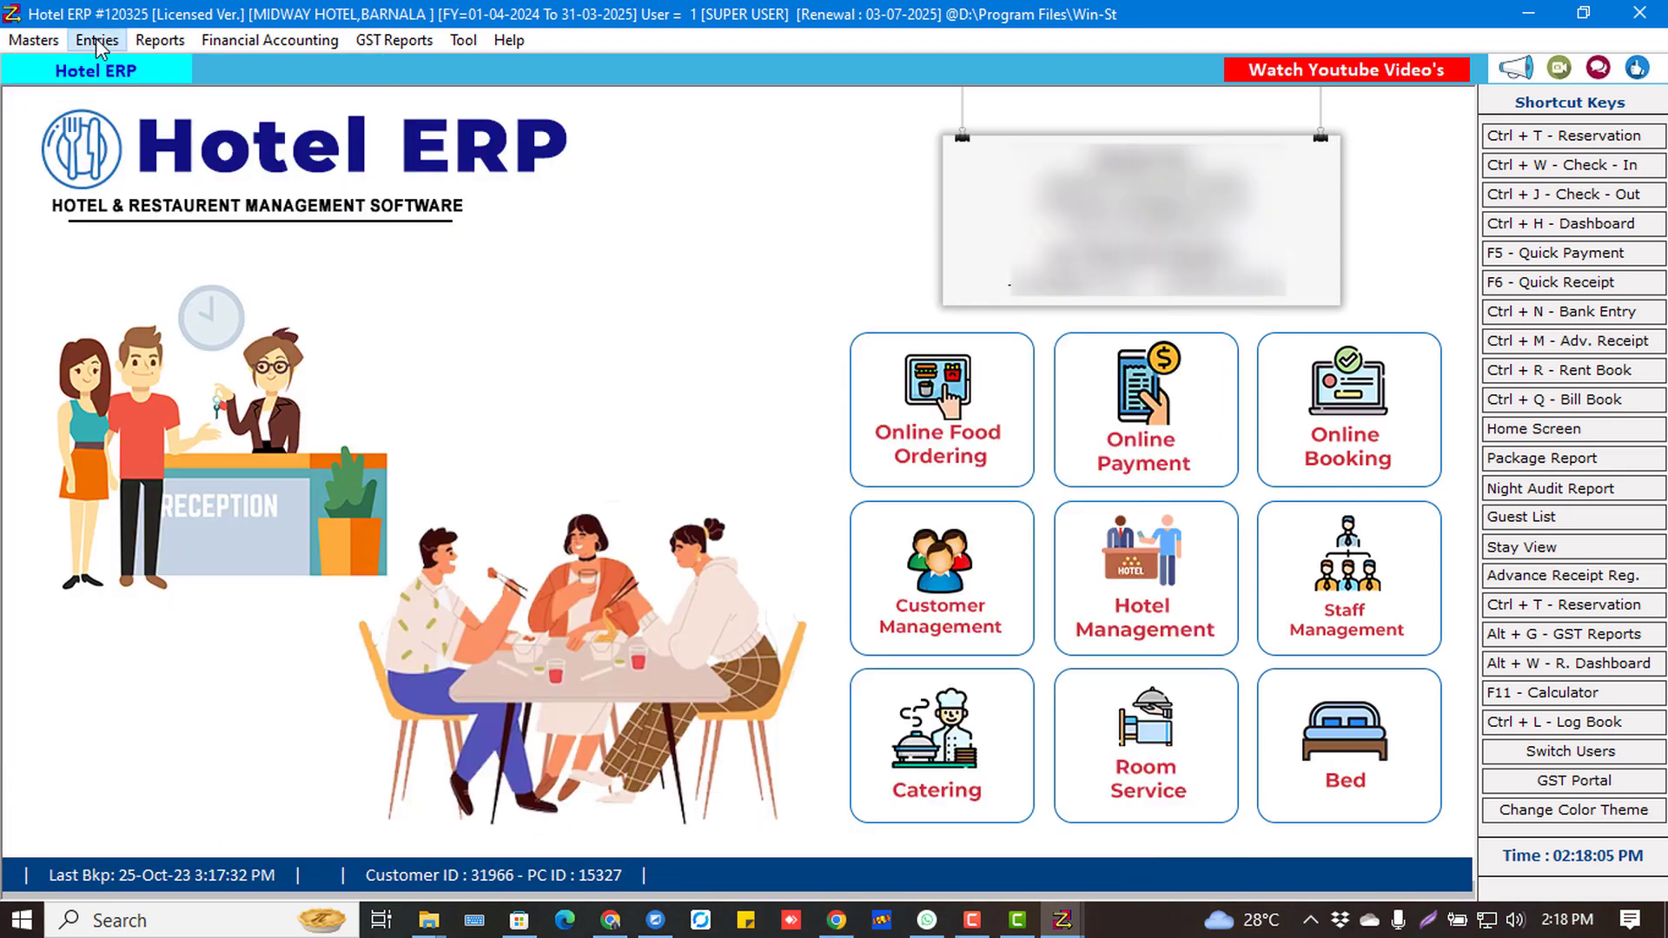
# Start a new daily charges entry dated 15-03-2025 for the guest in room 101.
pyautogui.click(95, 40)
pyautogui.click(192, 183)
pyautogui.click(1007, 132)
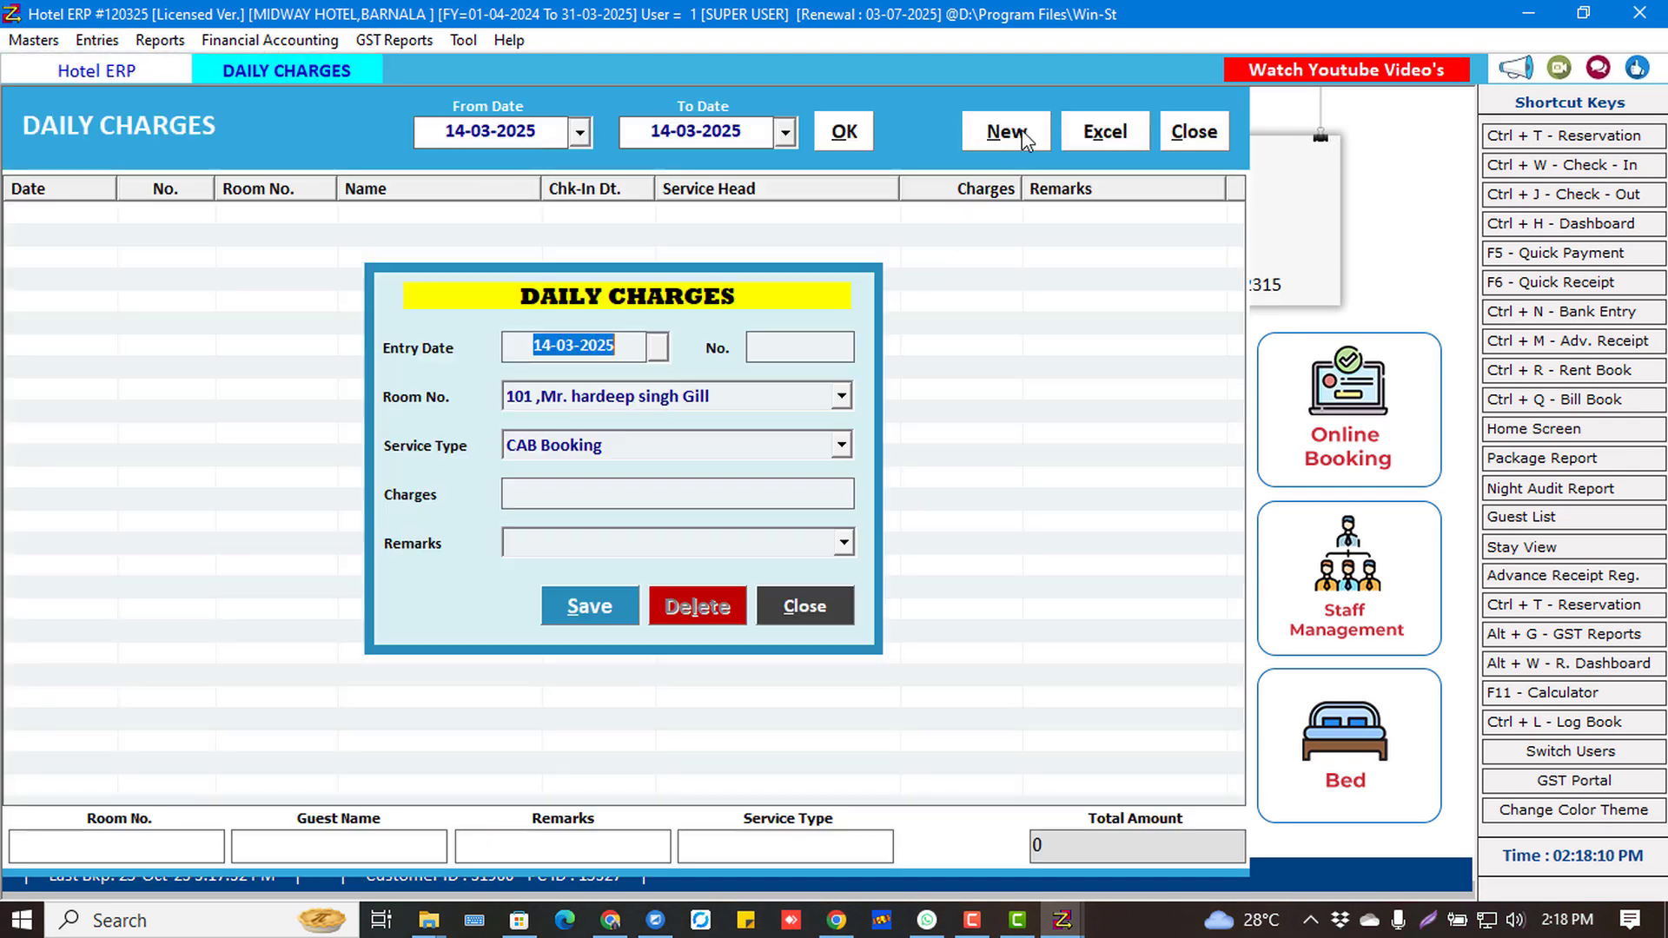
pyautogui.write('15032025')
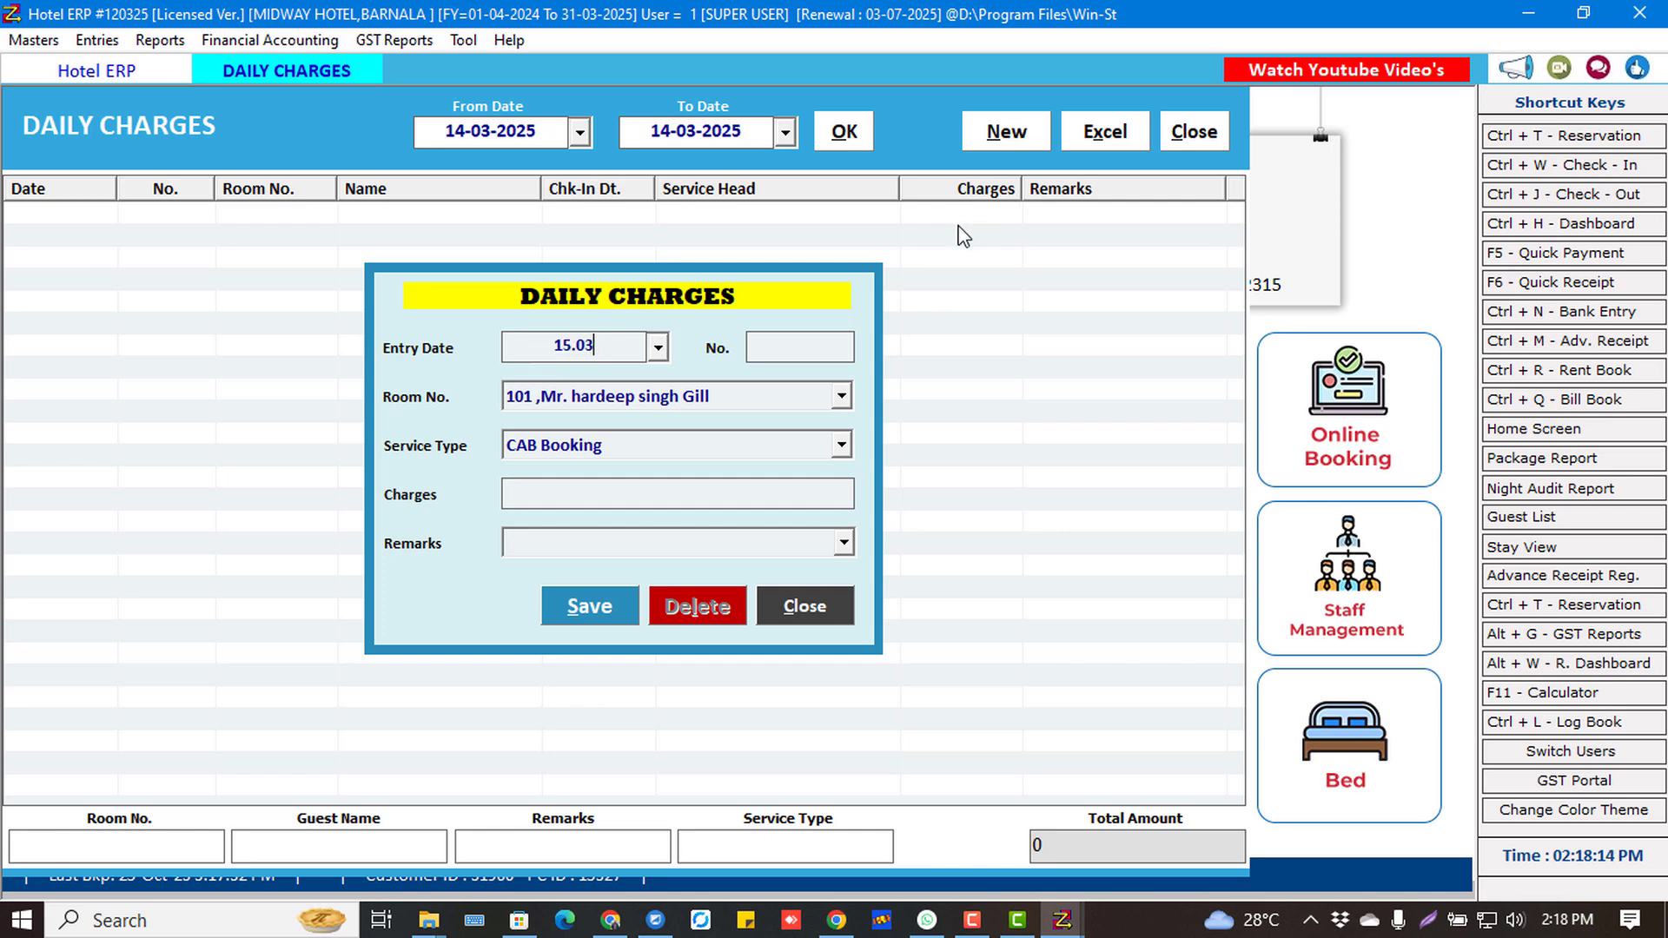
pyautogui.press('Return')
pyautogui.press('Return')
pyautogui.press('Return')
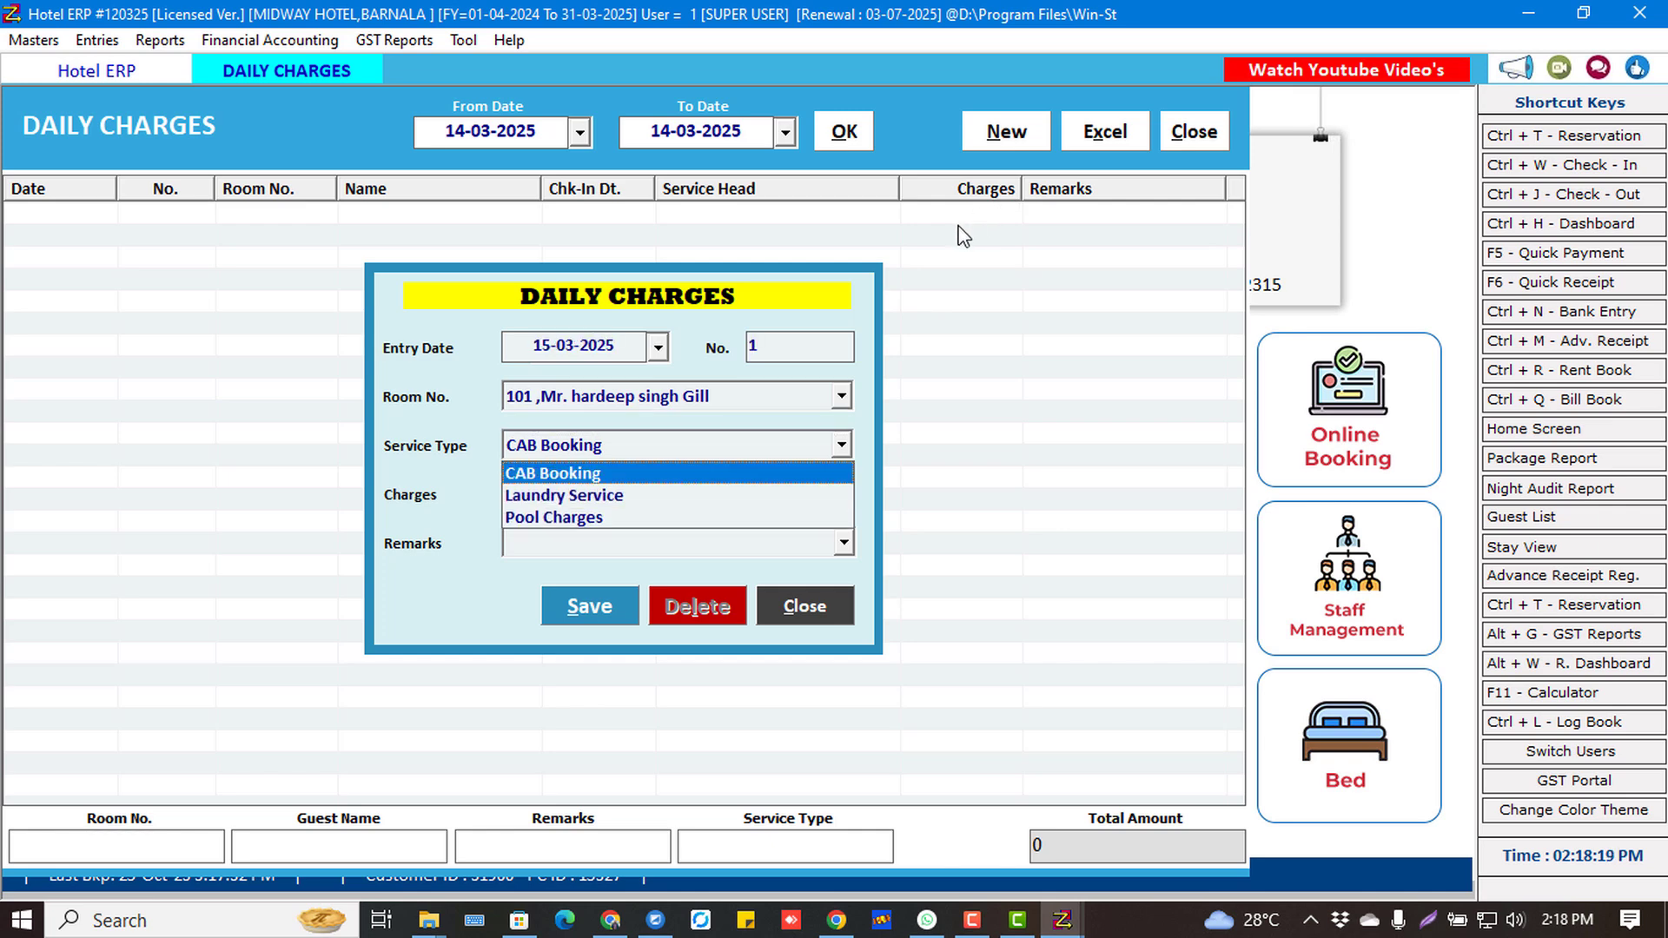
# Choose Laundry Service as the service type, enter charges of 150 and save the daily charges entry.
pyautogui.press('Down')
pyautogui.press('Down')
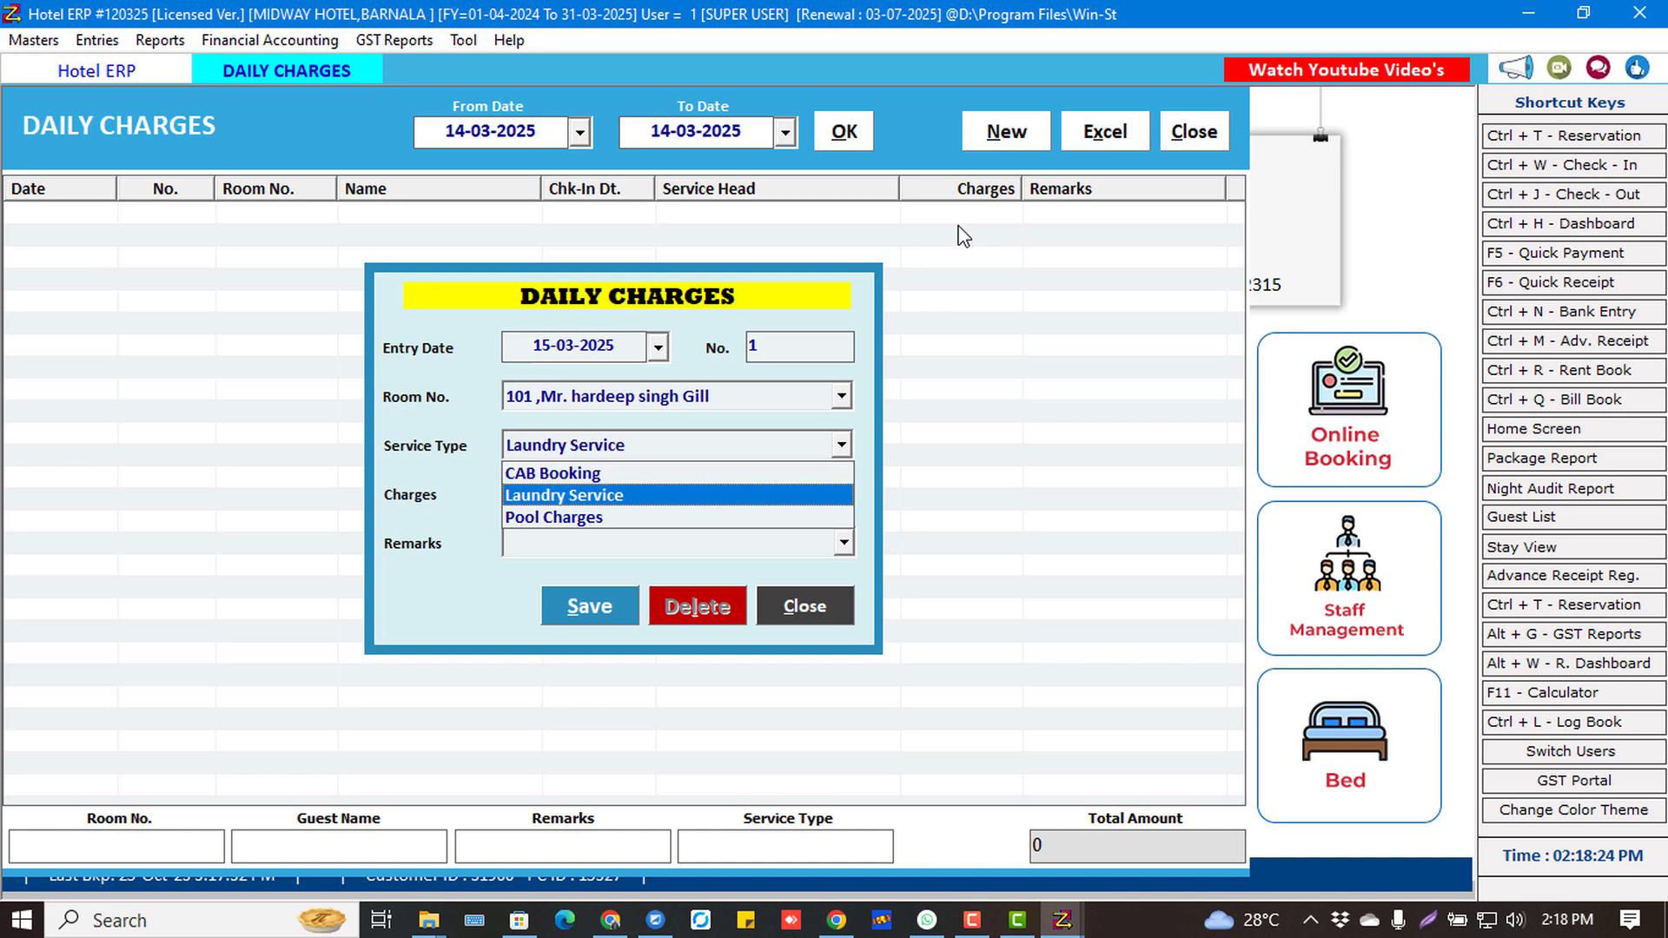
pyautogui.press('Up')
pyautogui.press('Return')
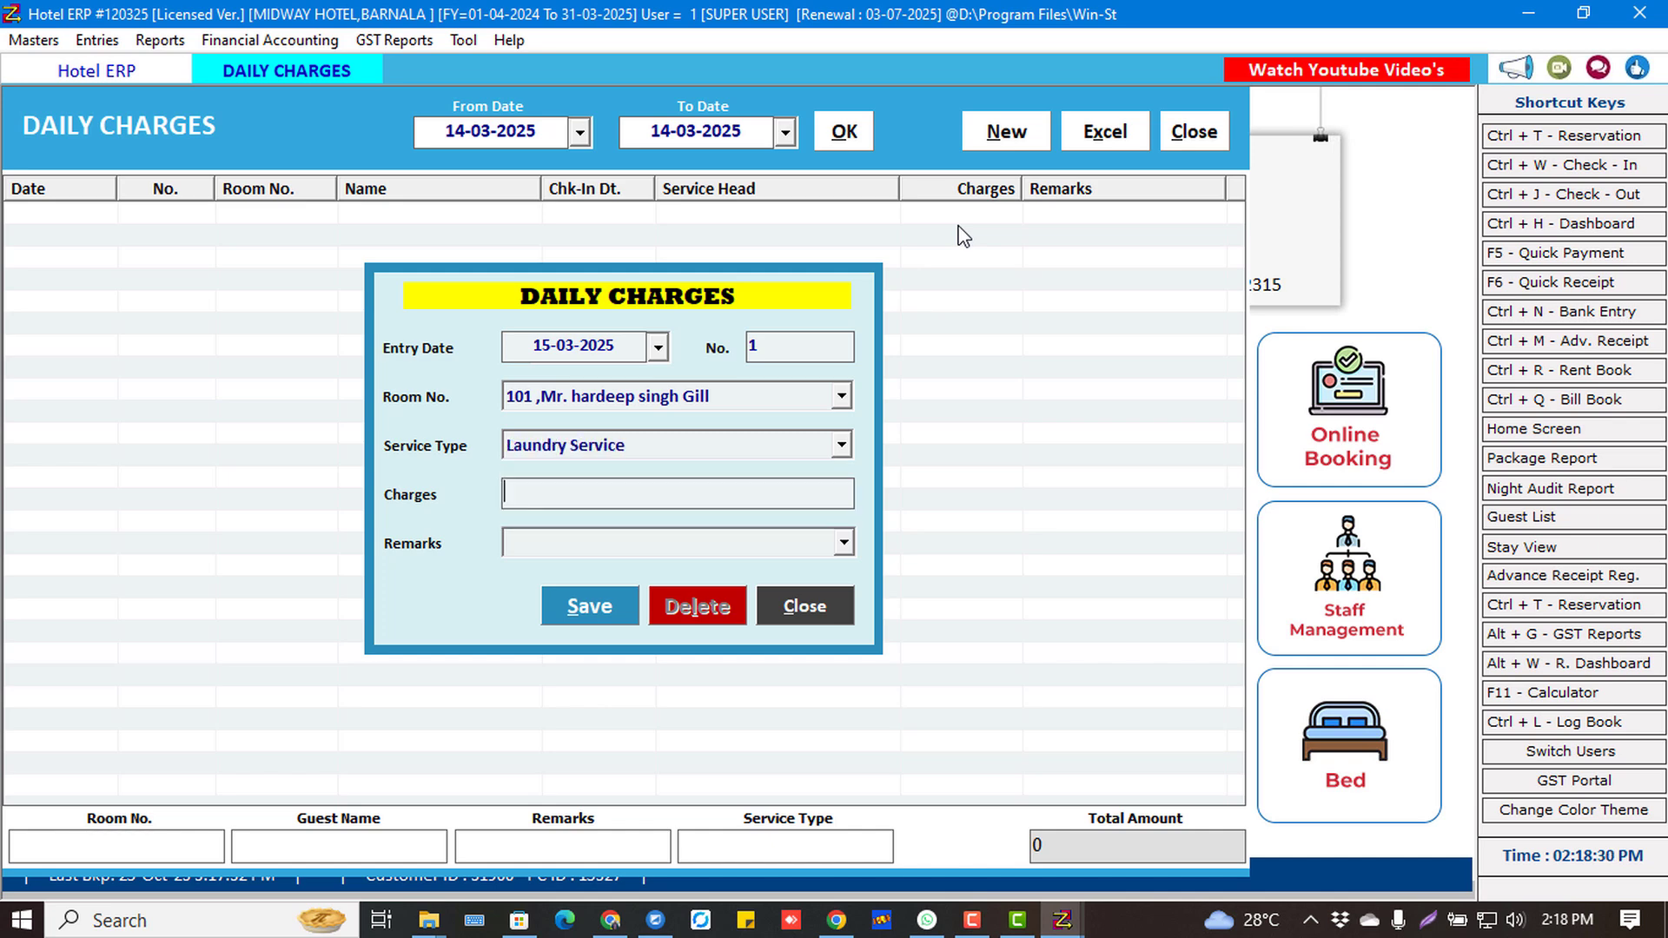
pyautogui.write('150')
pyautogui.press('Return')
pyautogui.press('Return')
pyautogui.press('Return')
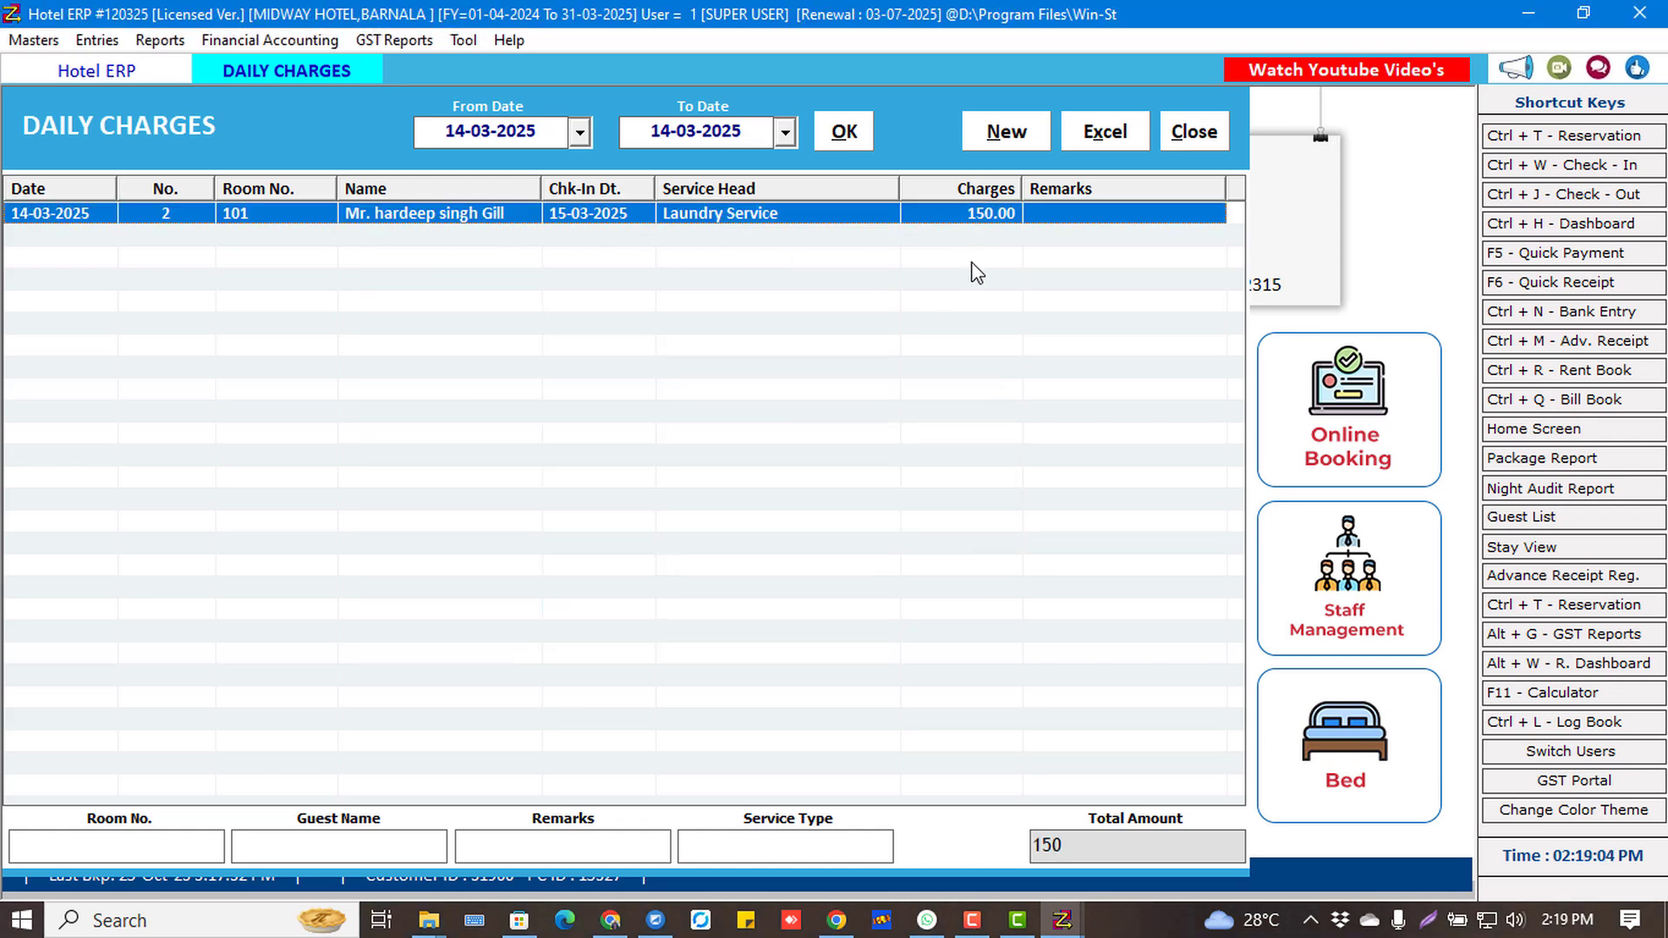
# Add and save a CAB Booking charge of 250 dated 14-03-2025 for room 101.
pyautogui.click(1005, 134)
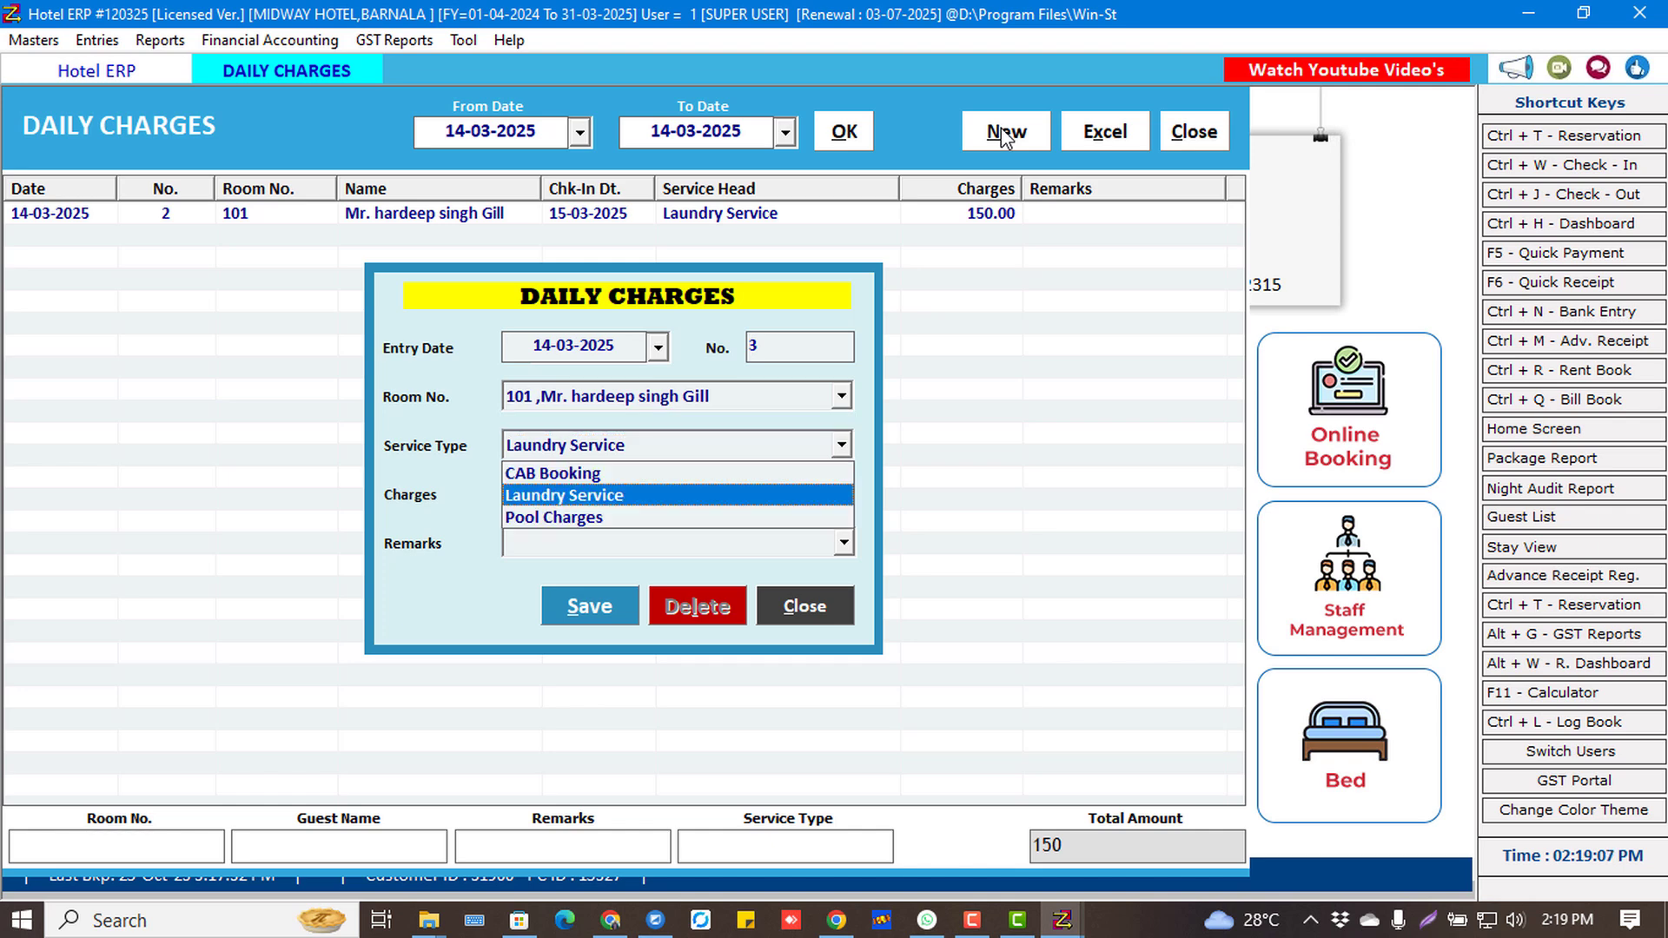
pyautogui.press('Up')
pyautogui.press('Return')
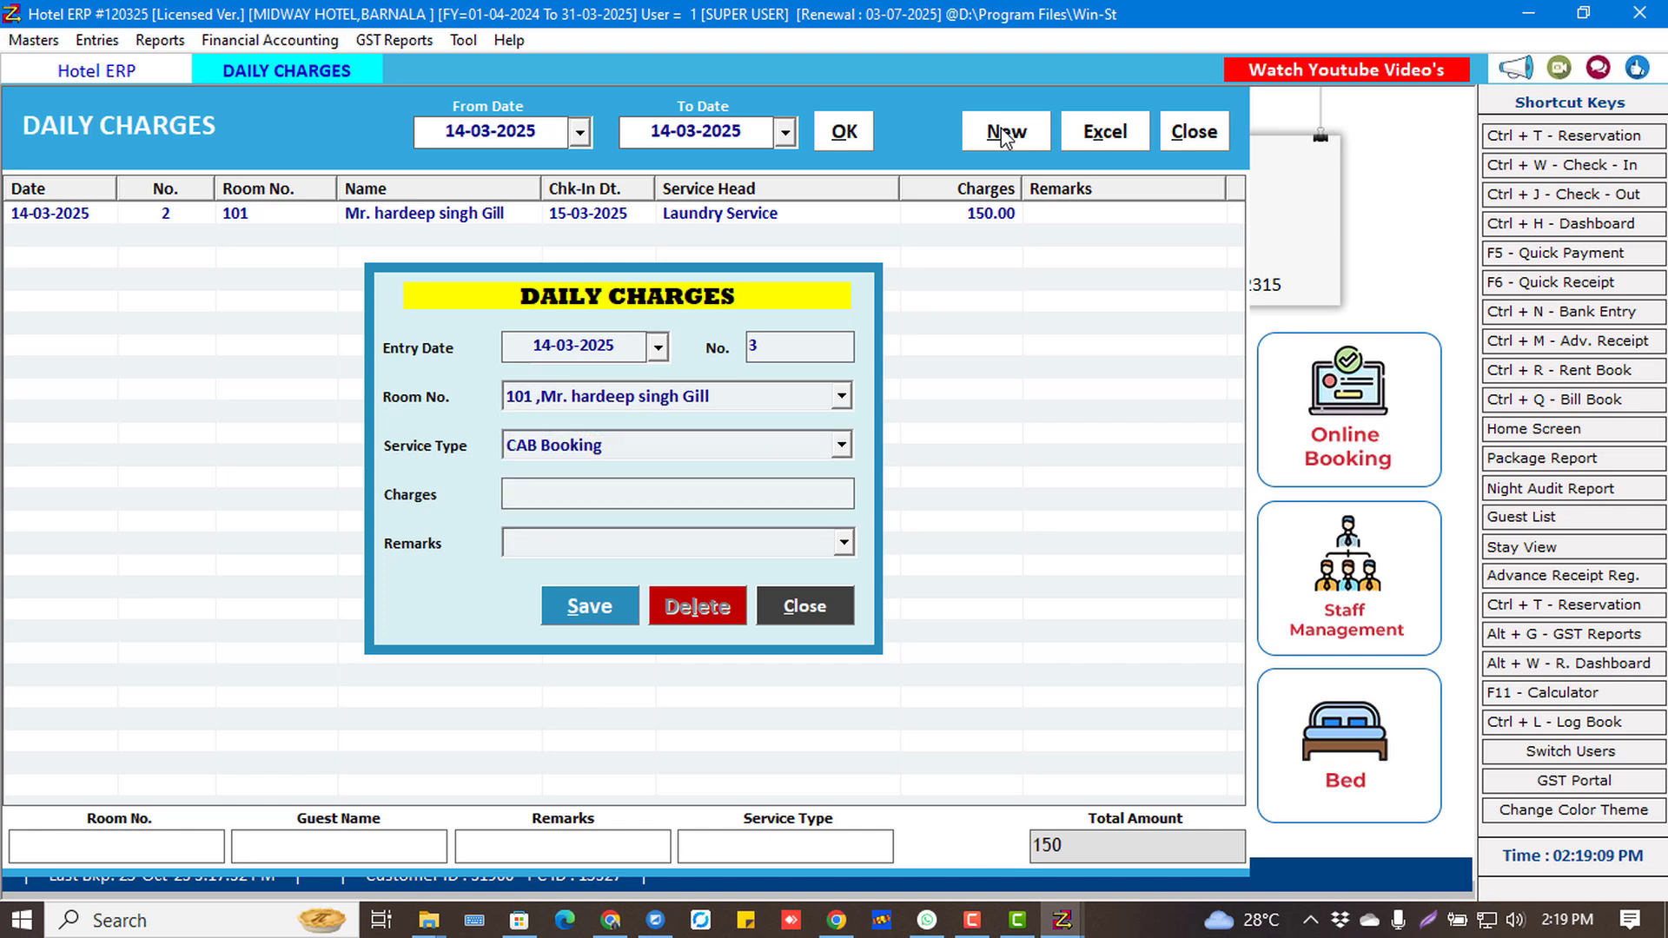
pyautogui.write('250')
pyautogui.hotkey('alt', 's')
pyautogui.press('Return')
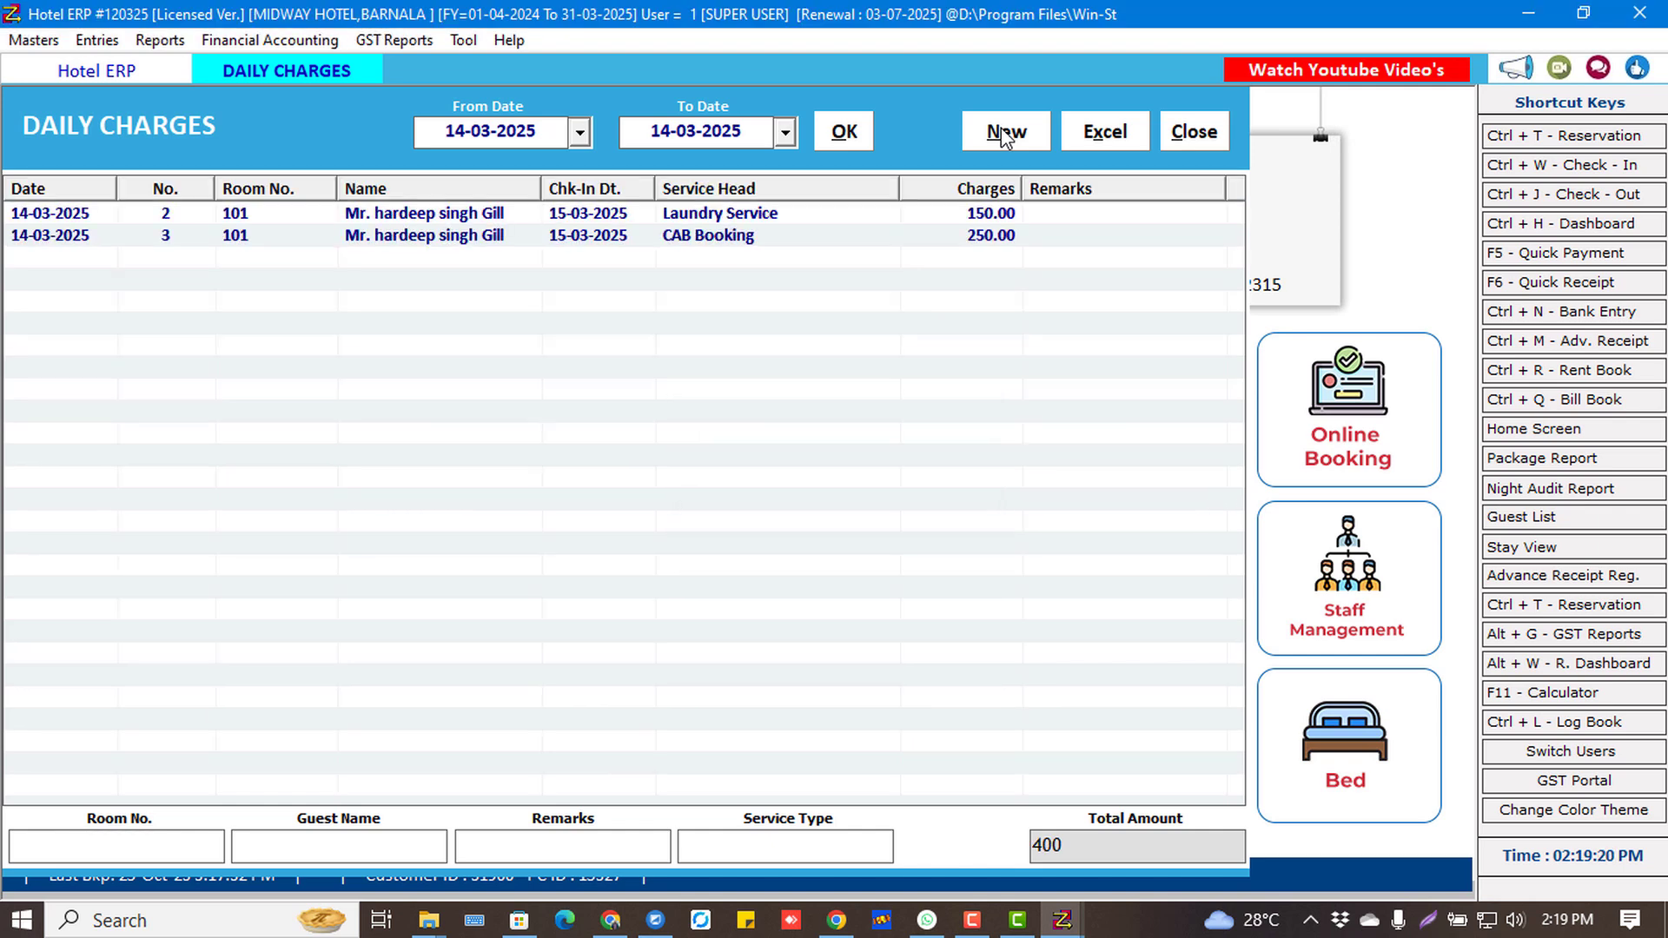
pyautogui.click(502, 214)
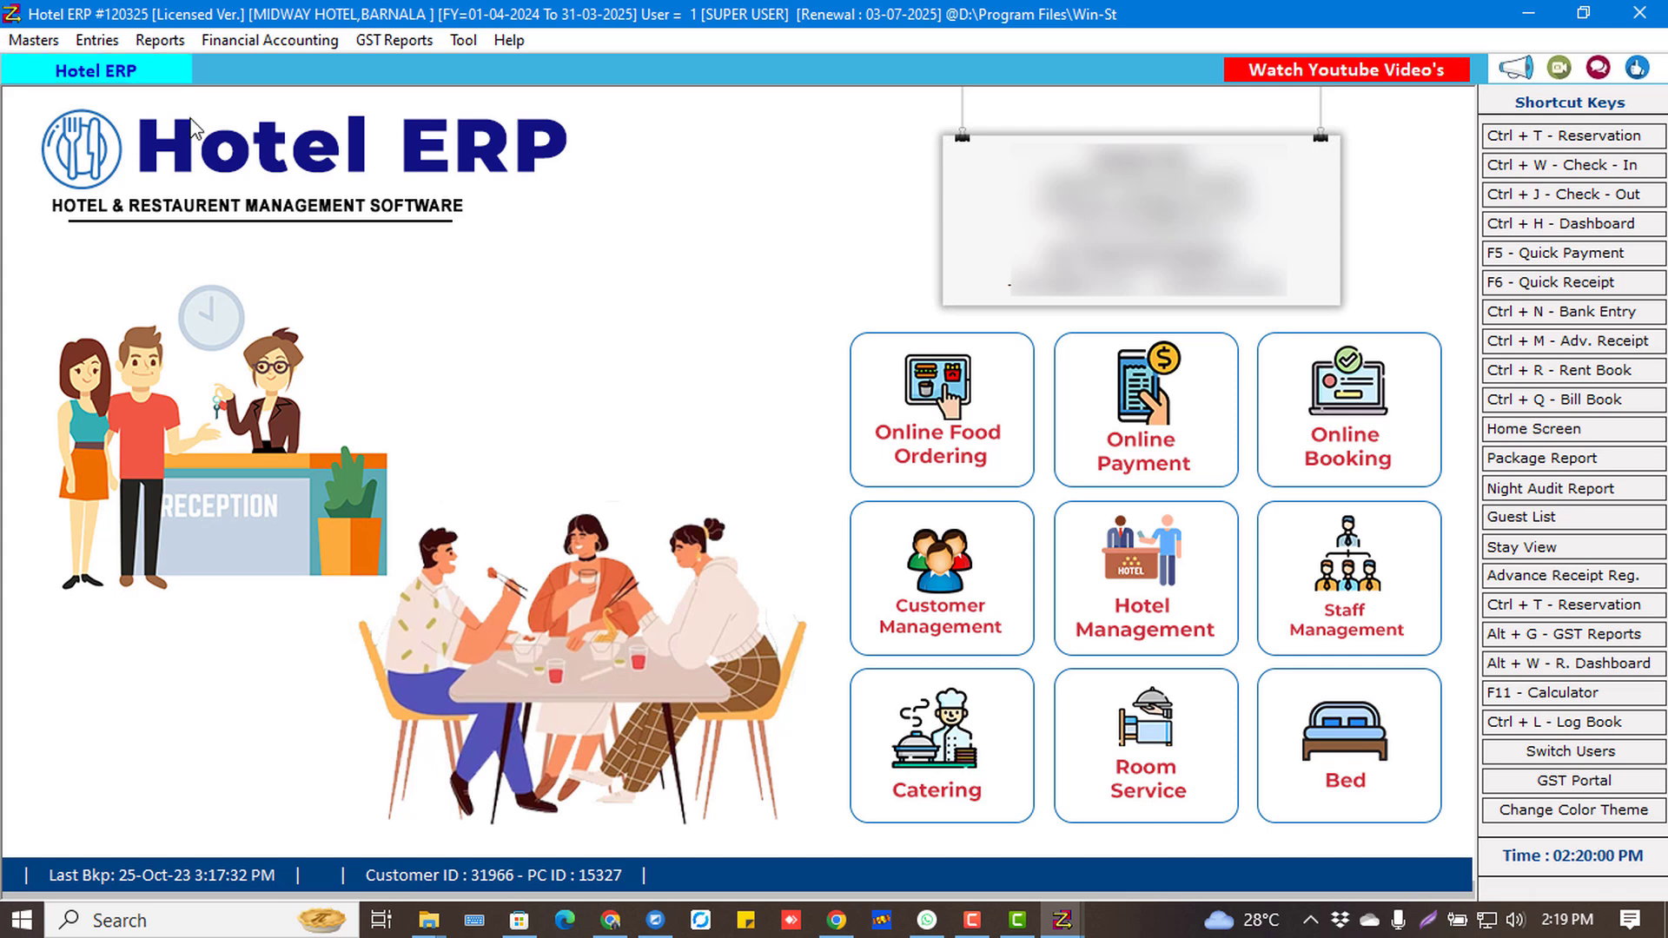
# Examine room occupancy from 14-03-2025 in the Stay View report over 3, 7, 10, 15 and 30 days.
pyautogui.click(170, 43)
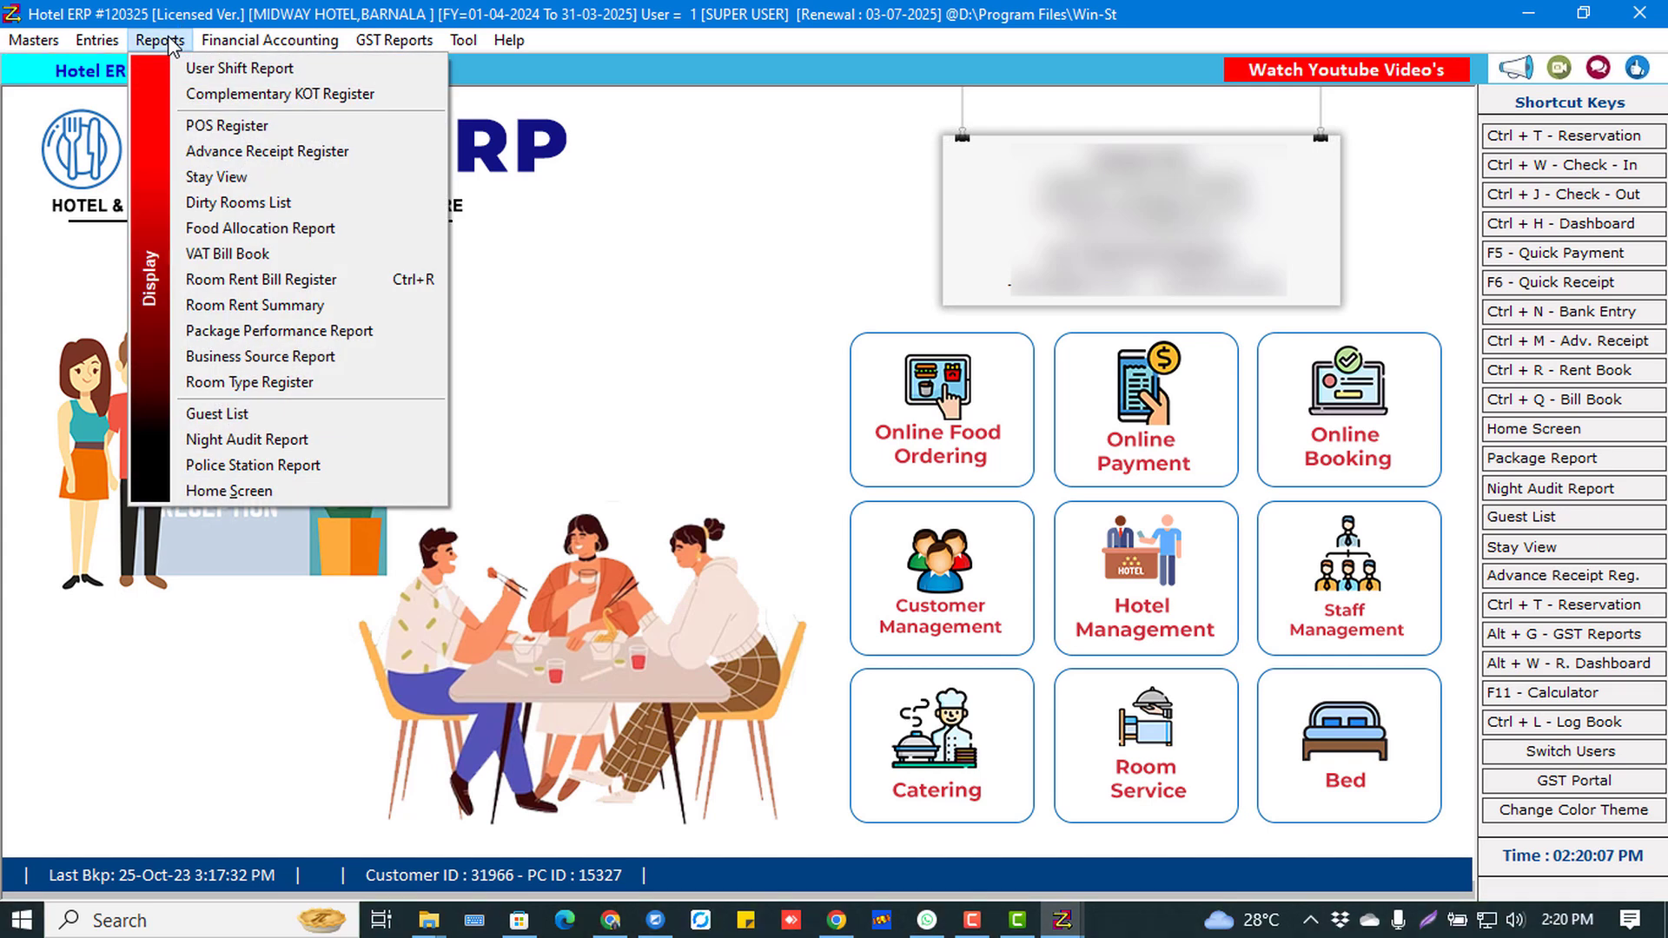
pyautogui.click(238, 179)
pyautogui.click(504, 143)
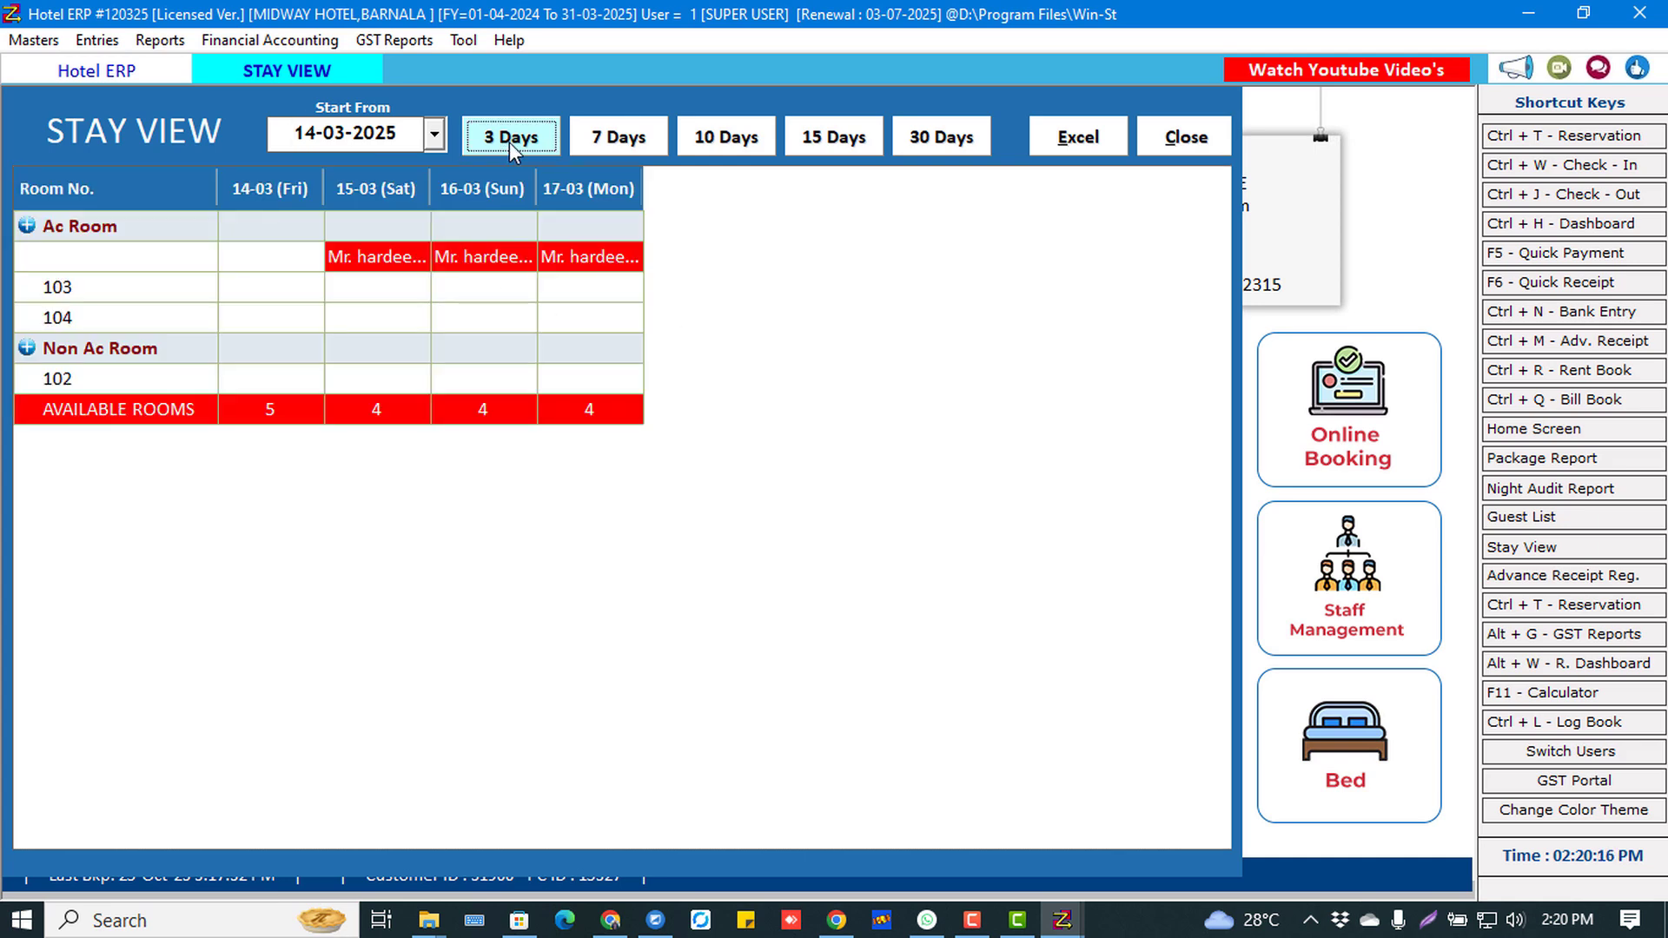
pyautogui.click(597, 137)
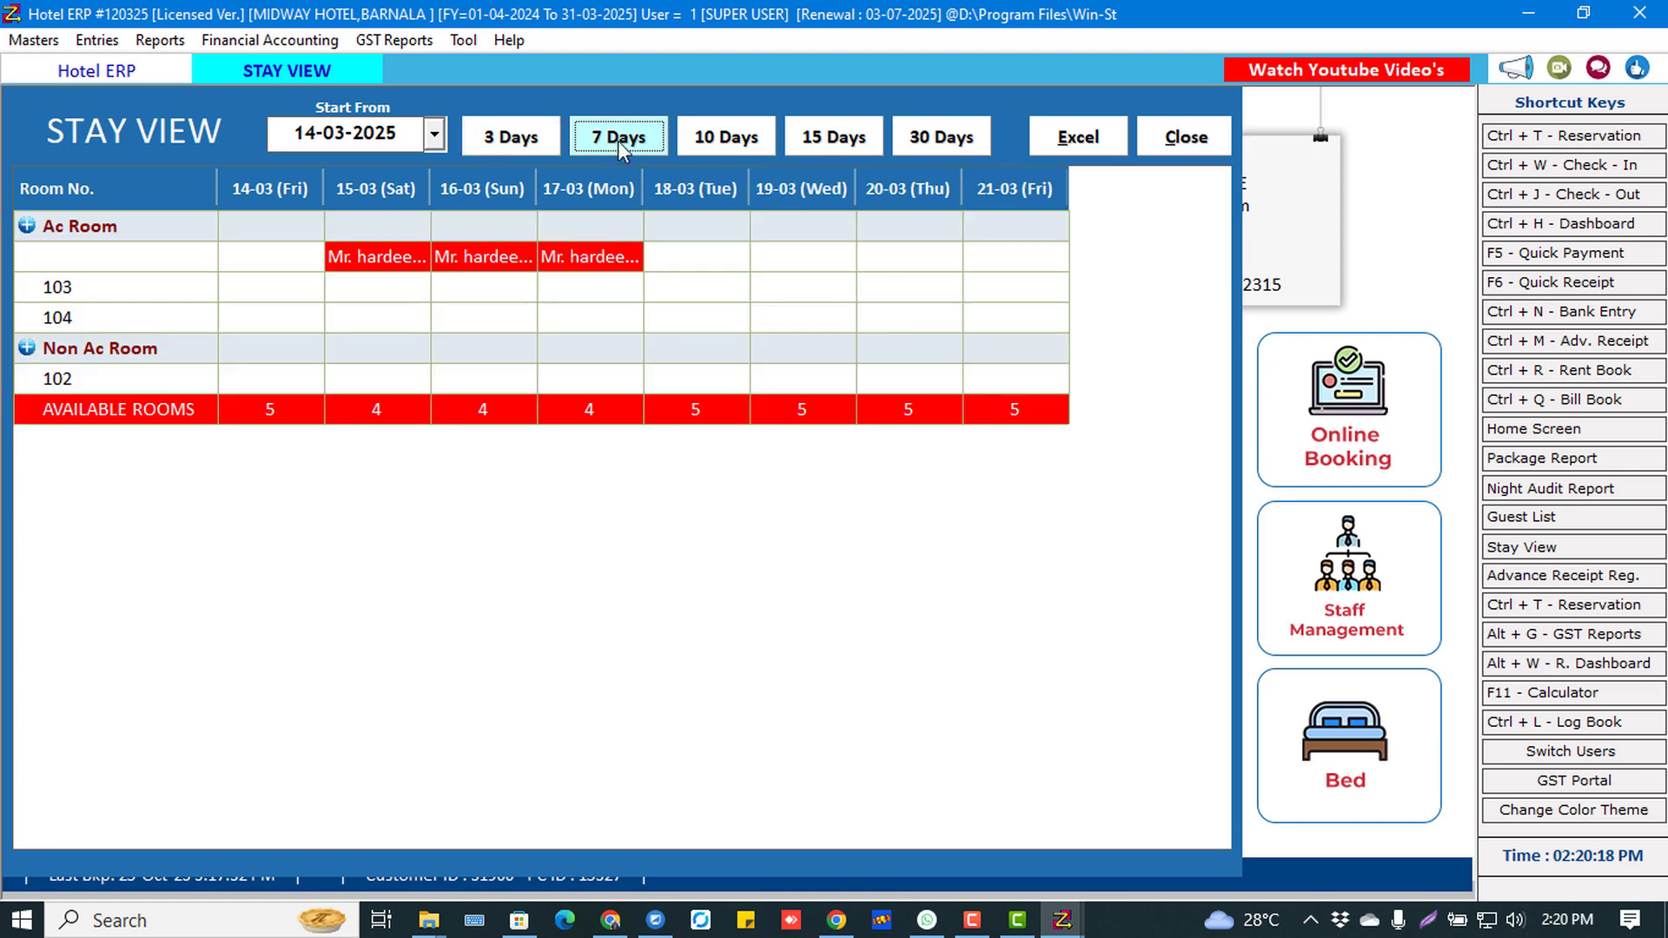
pyautogui.click(719, 145)
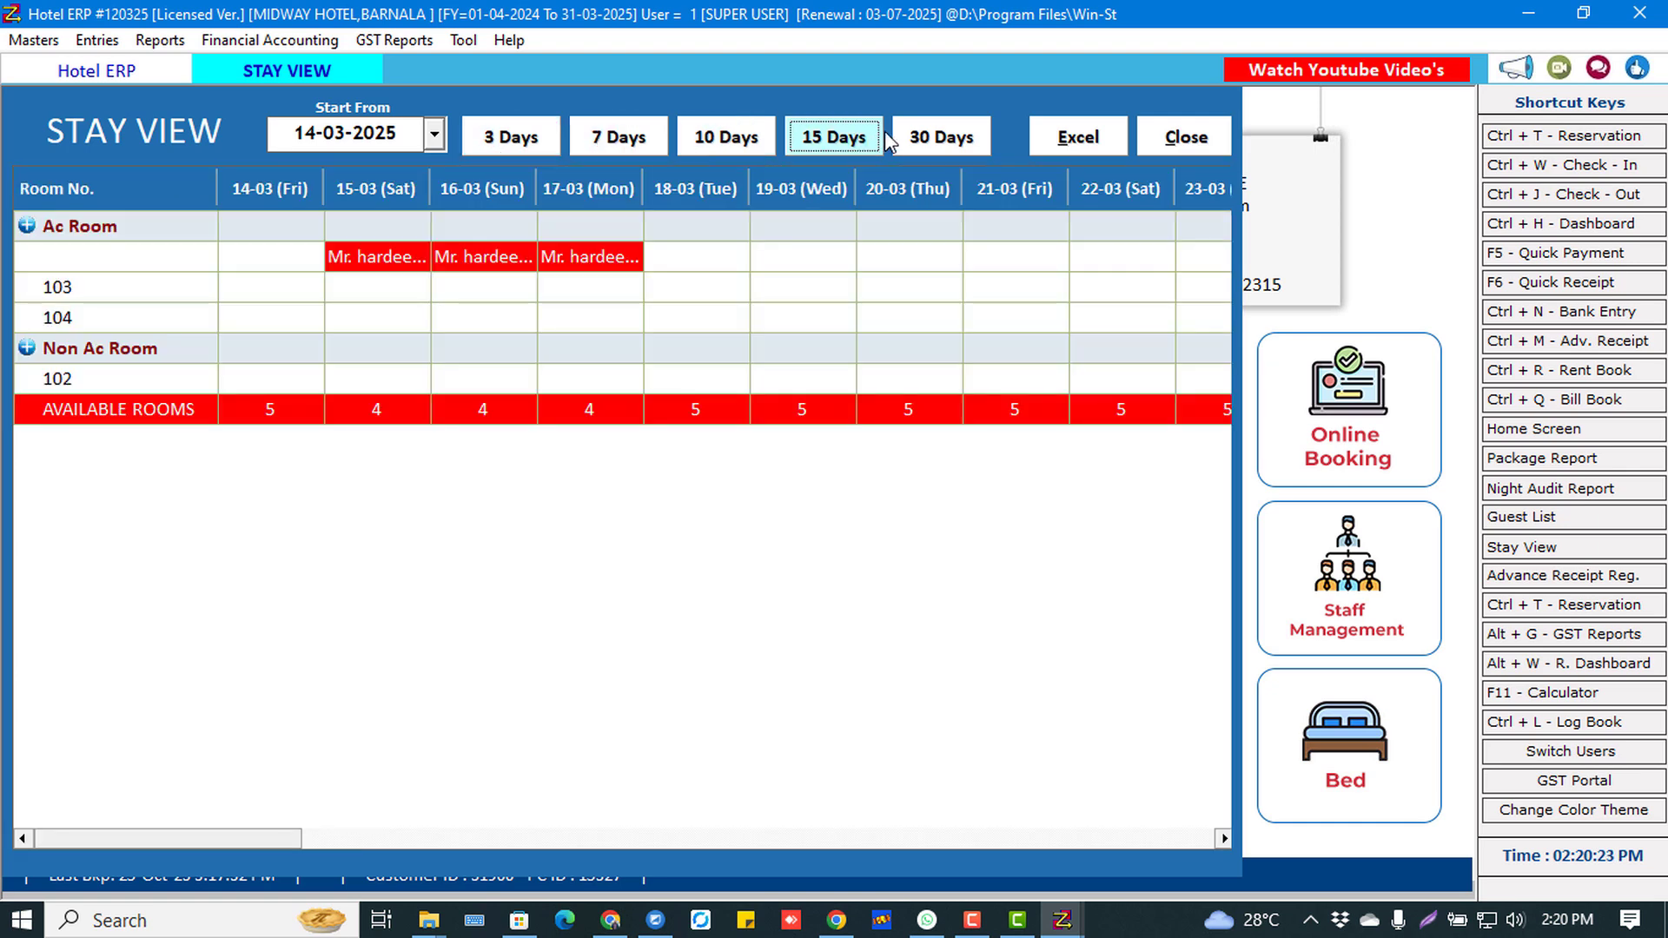
pyautogui.click(924, 141)
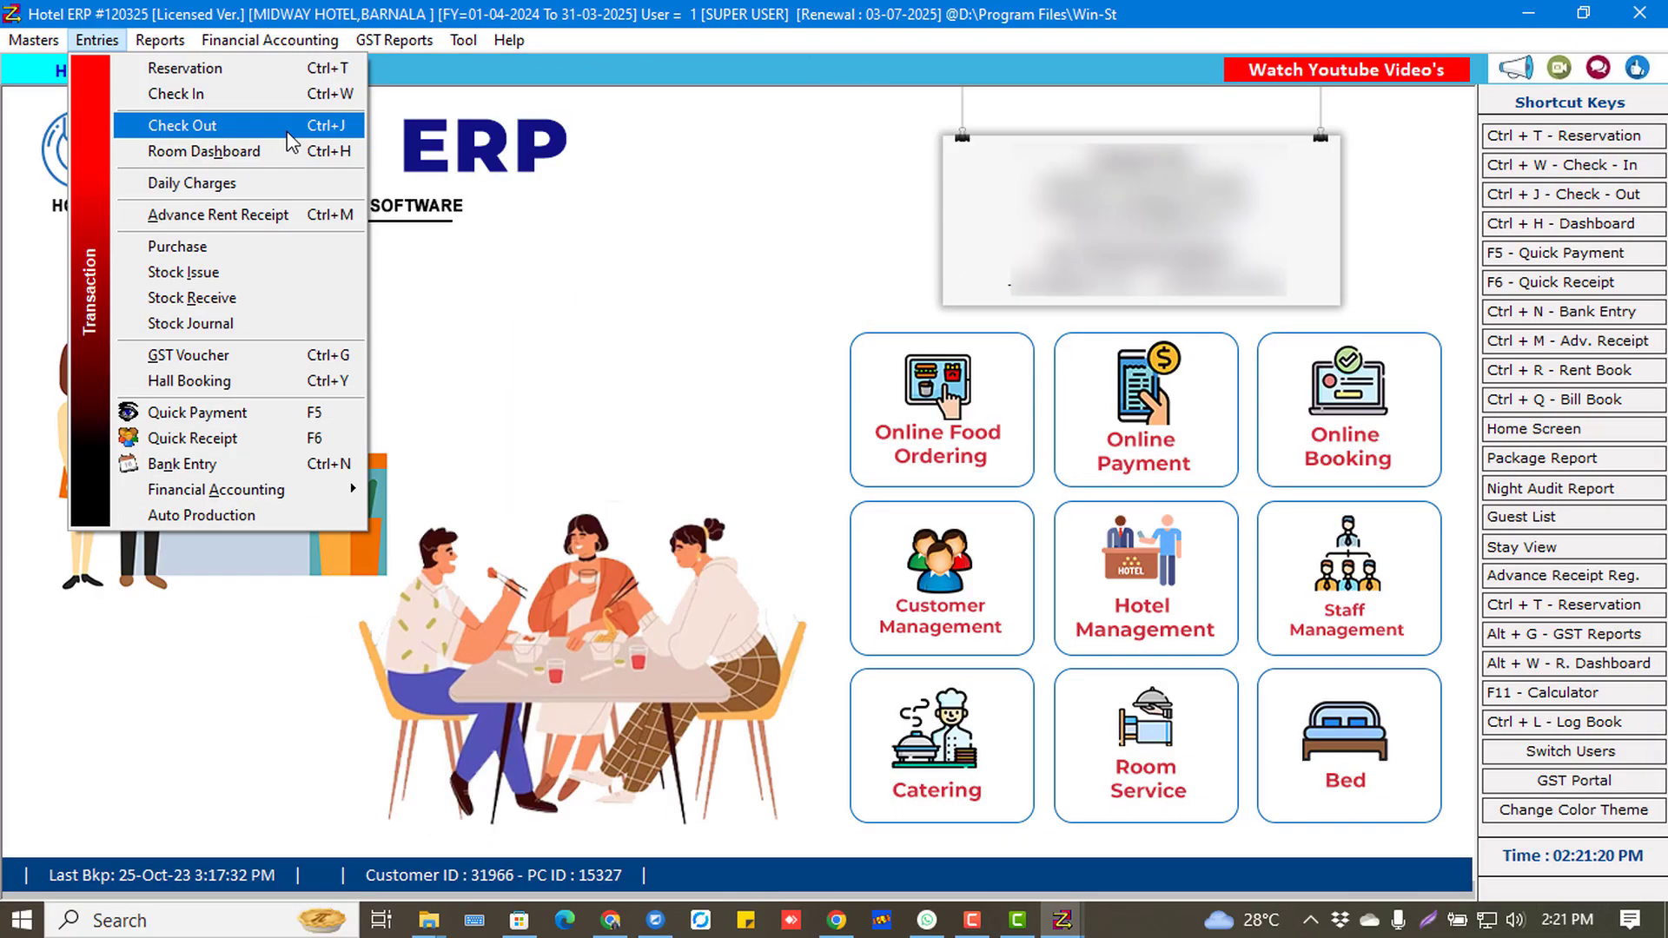
# Start a new General series check-out bill dated 17-03-2025 and load the stay of the guest in room 101.
pyautogui.click(287, 130)
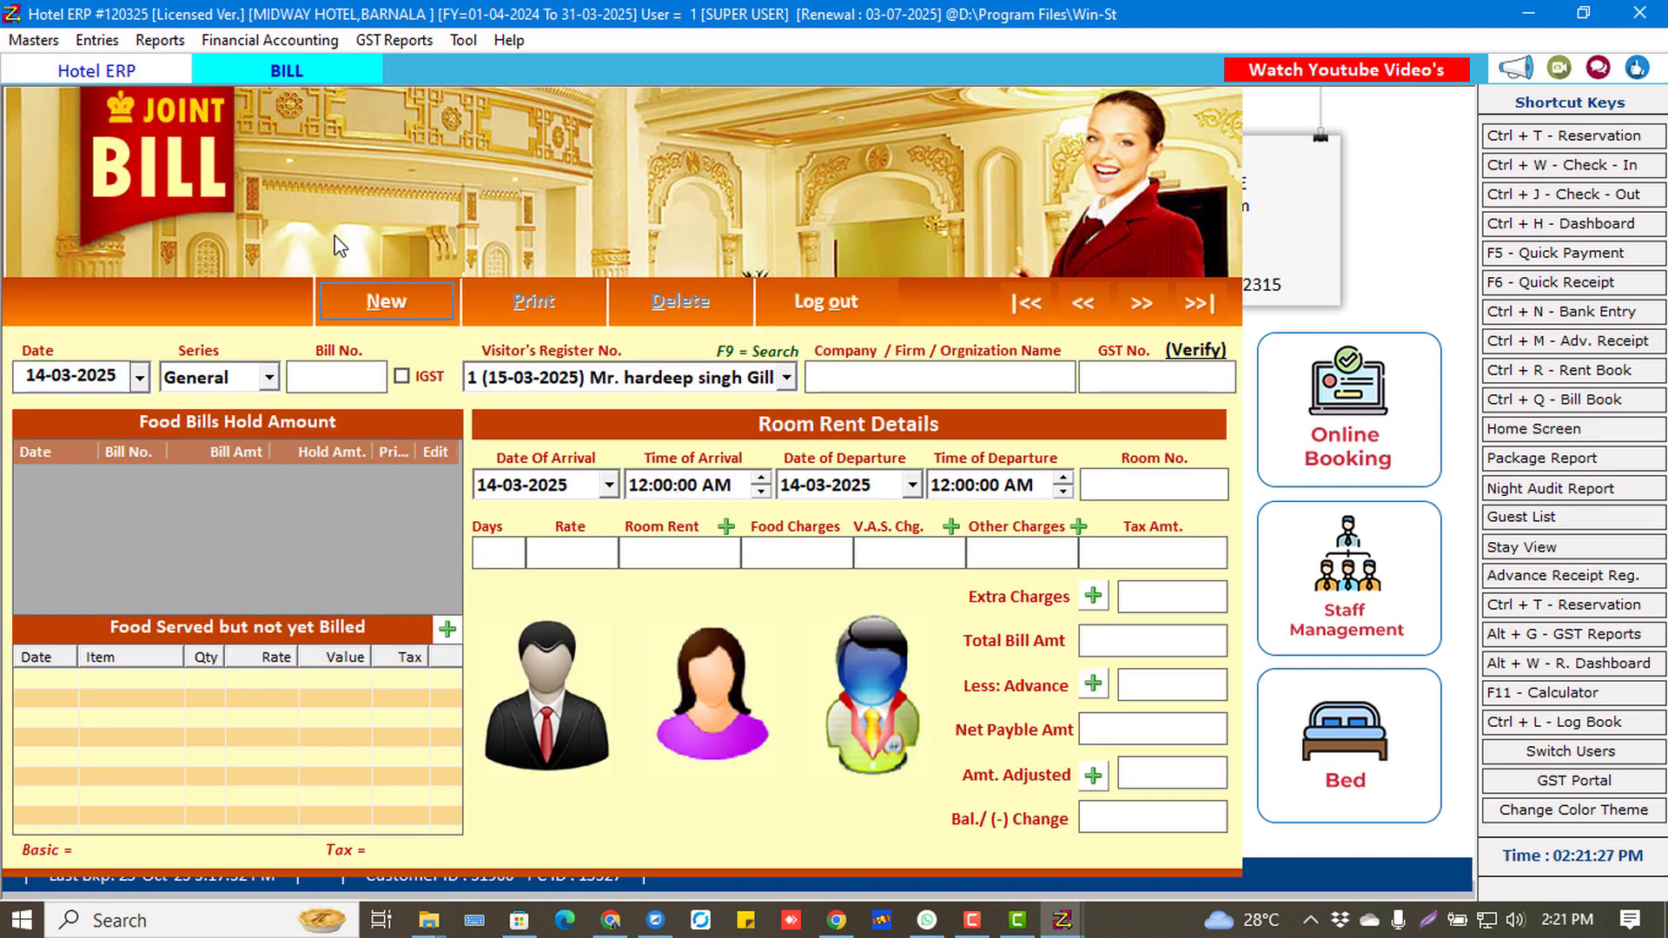
pyautogui.hotkey('alt', 'n')
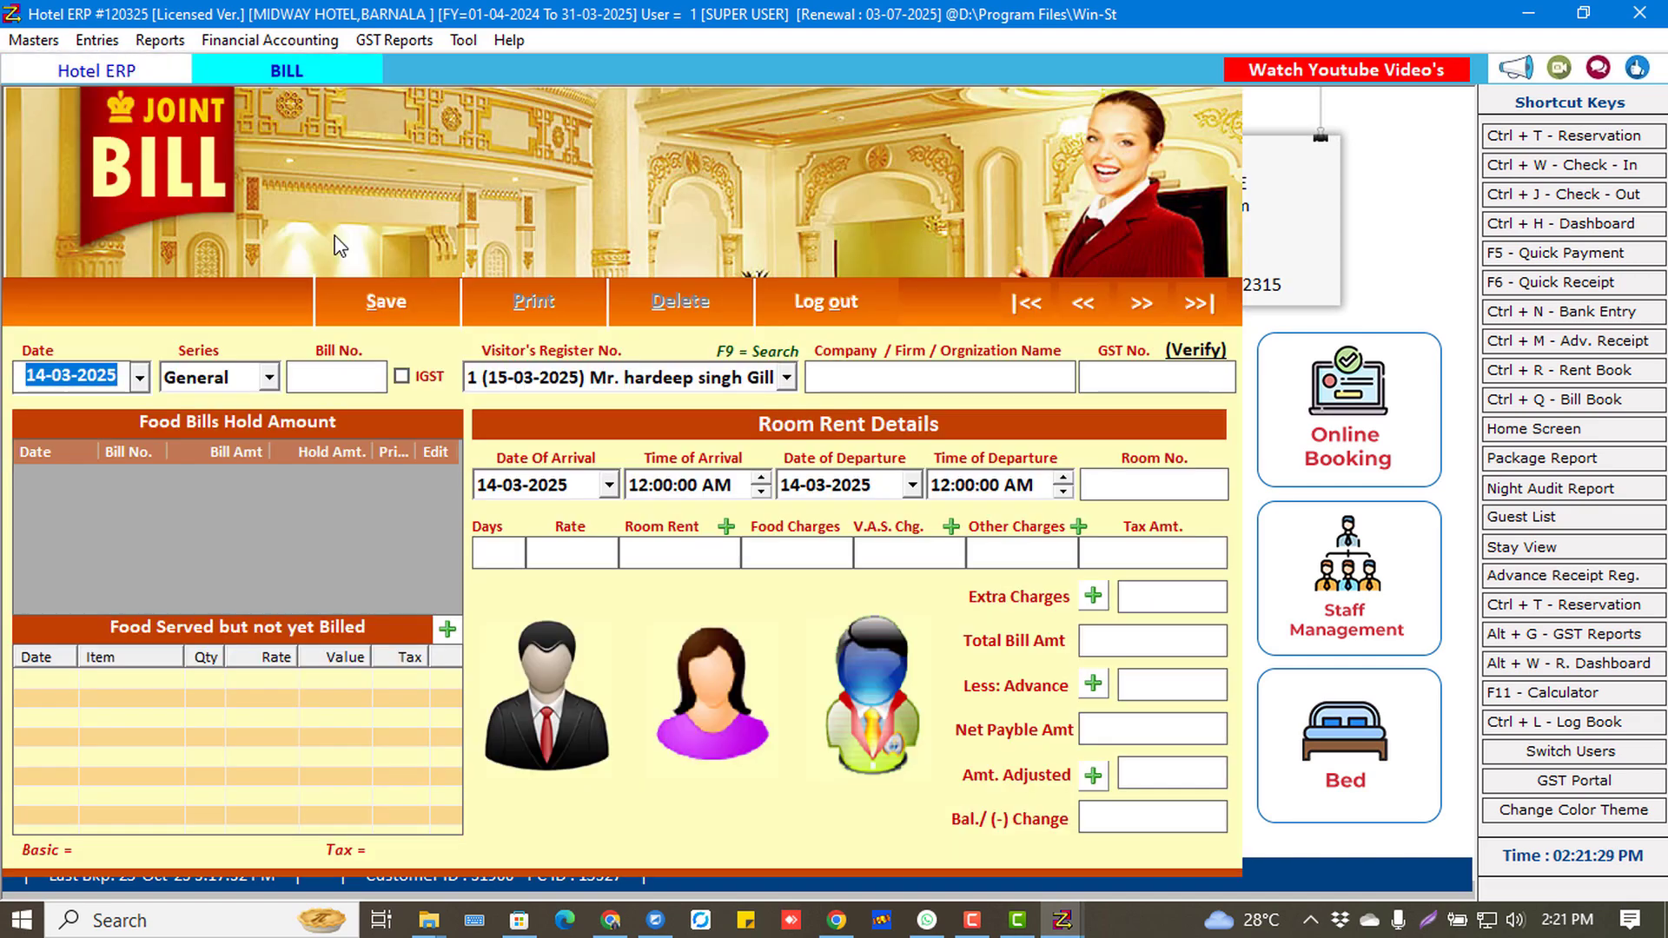
pyautogui.write('17')
pyautogui.press('Return')
pyautogui.press('Return')
pyautogui.press('Return')
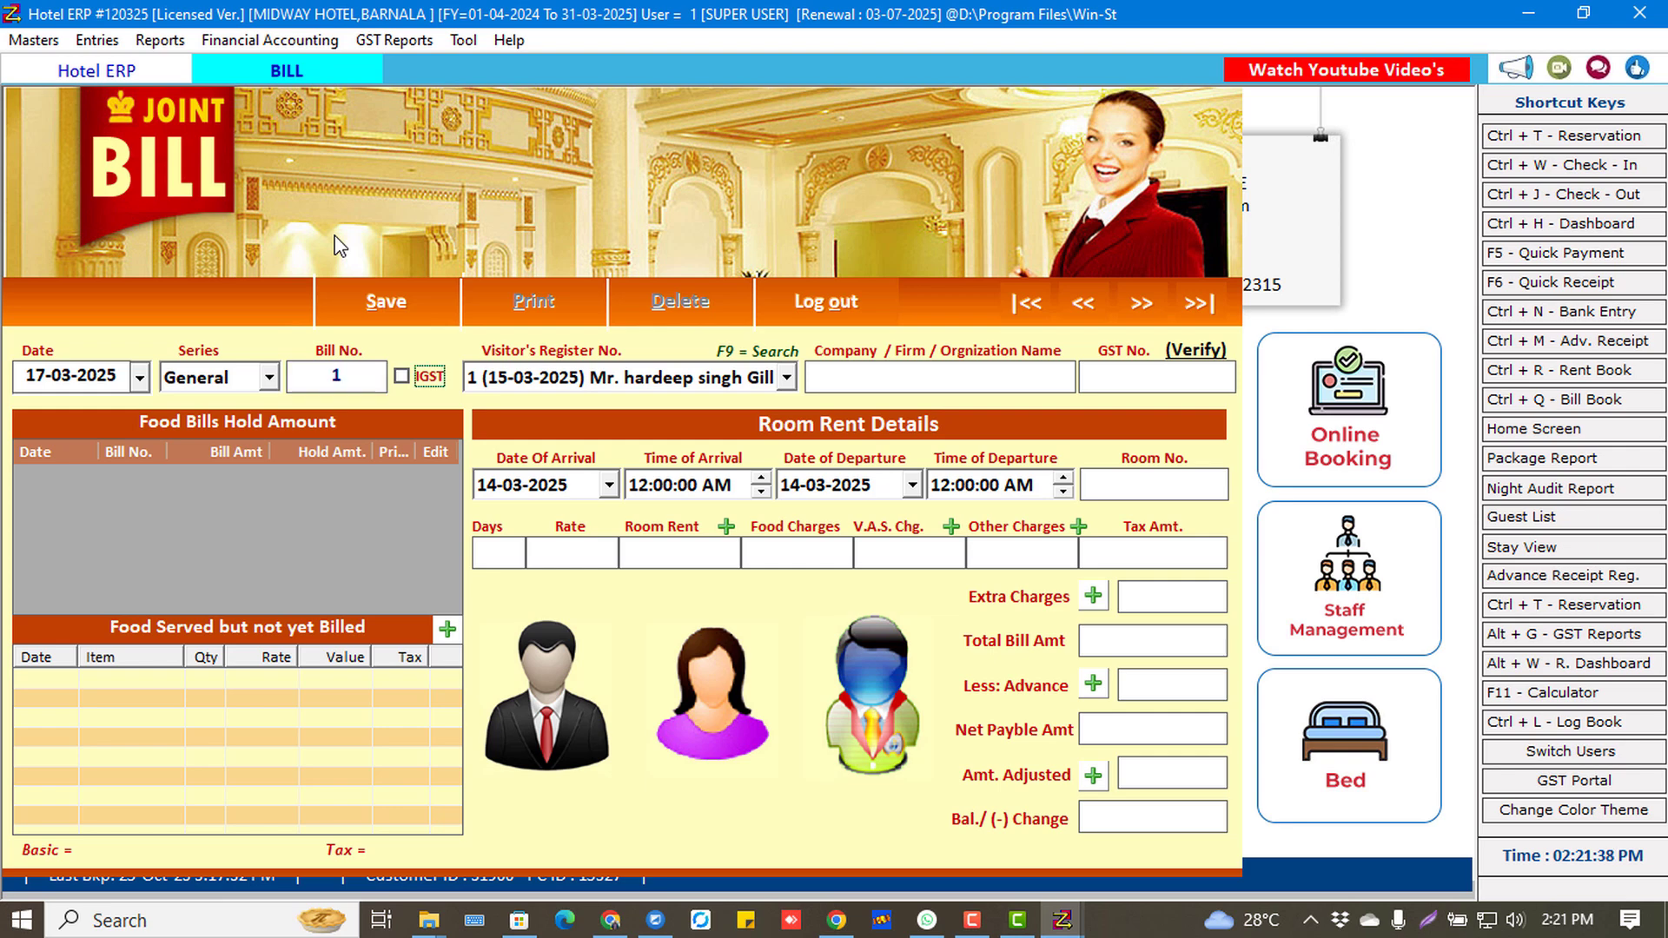
pyautogui.press('Return')
pyautogui.press('Return')
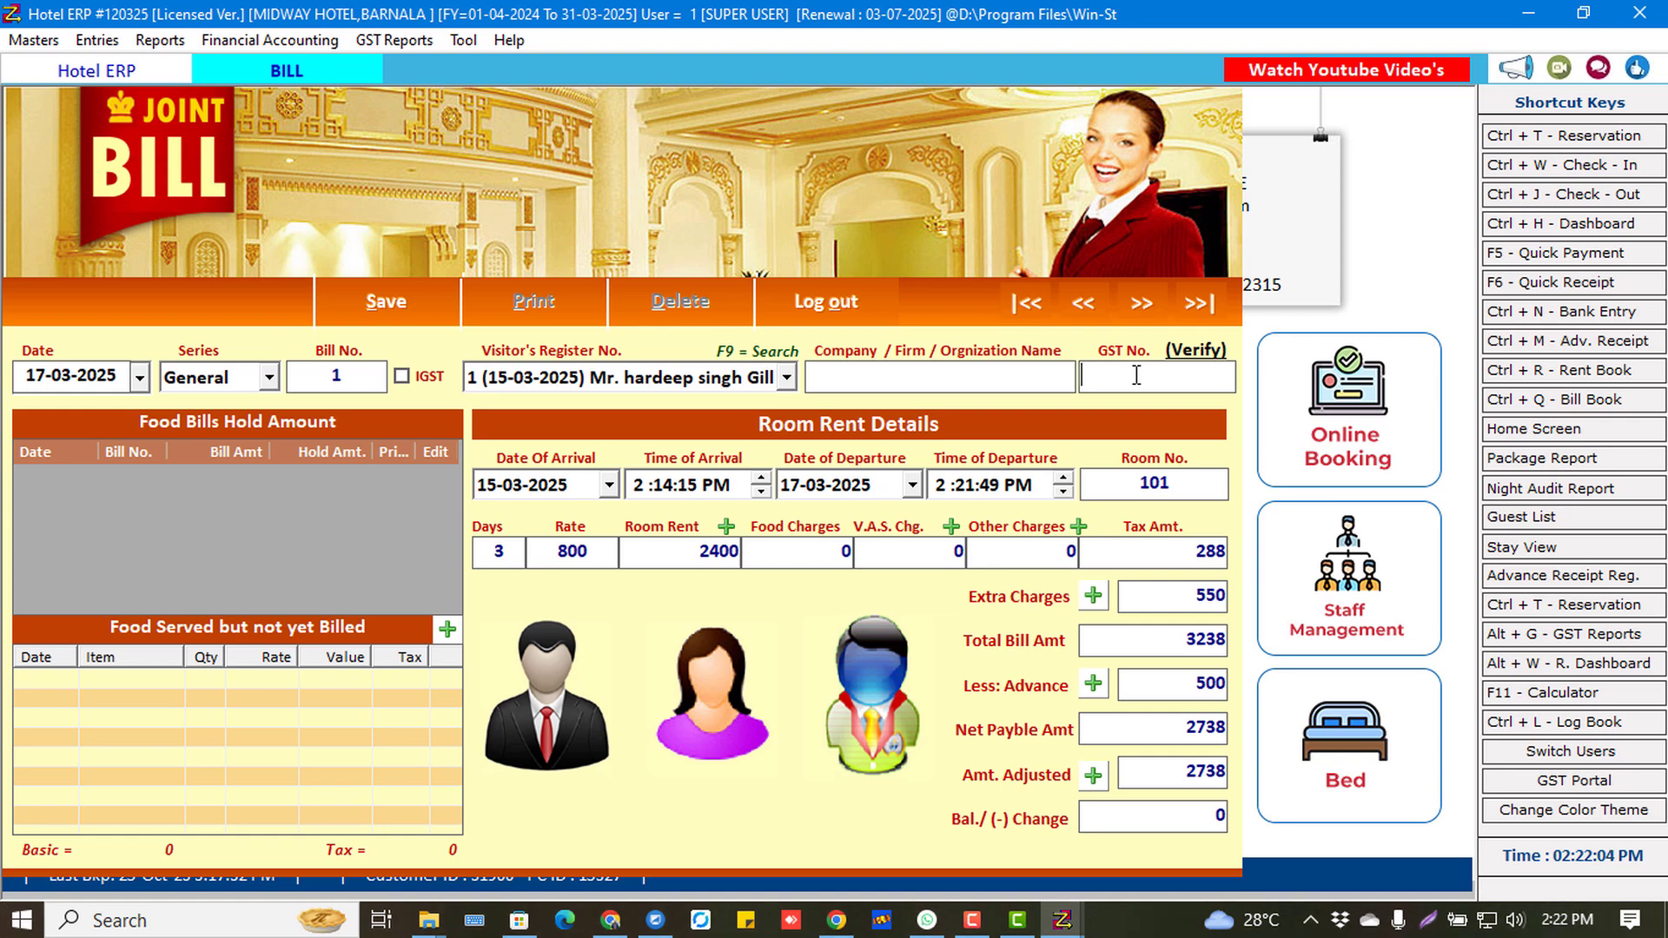
# Set the bill date and the date of departure to 16-03-2025.
pyautogui.click(838, 493)
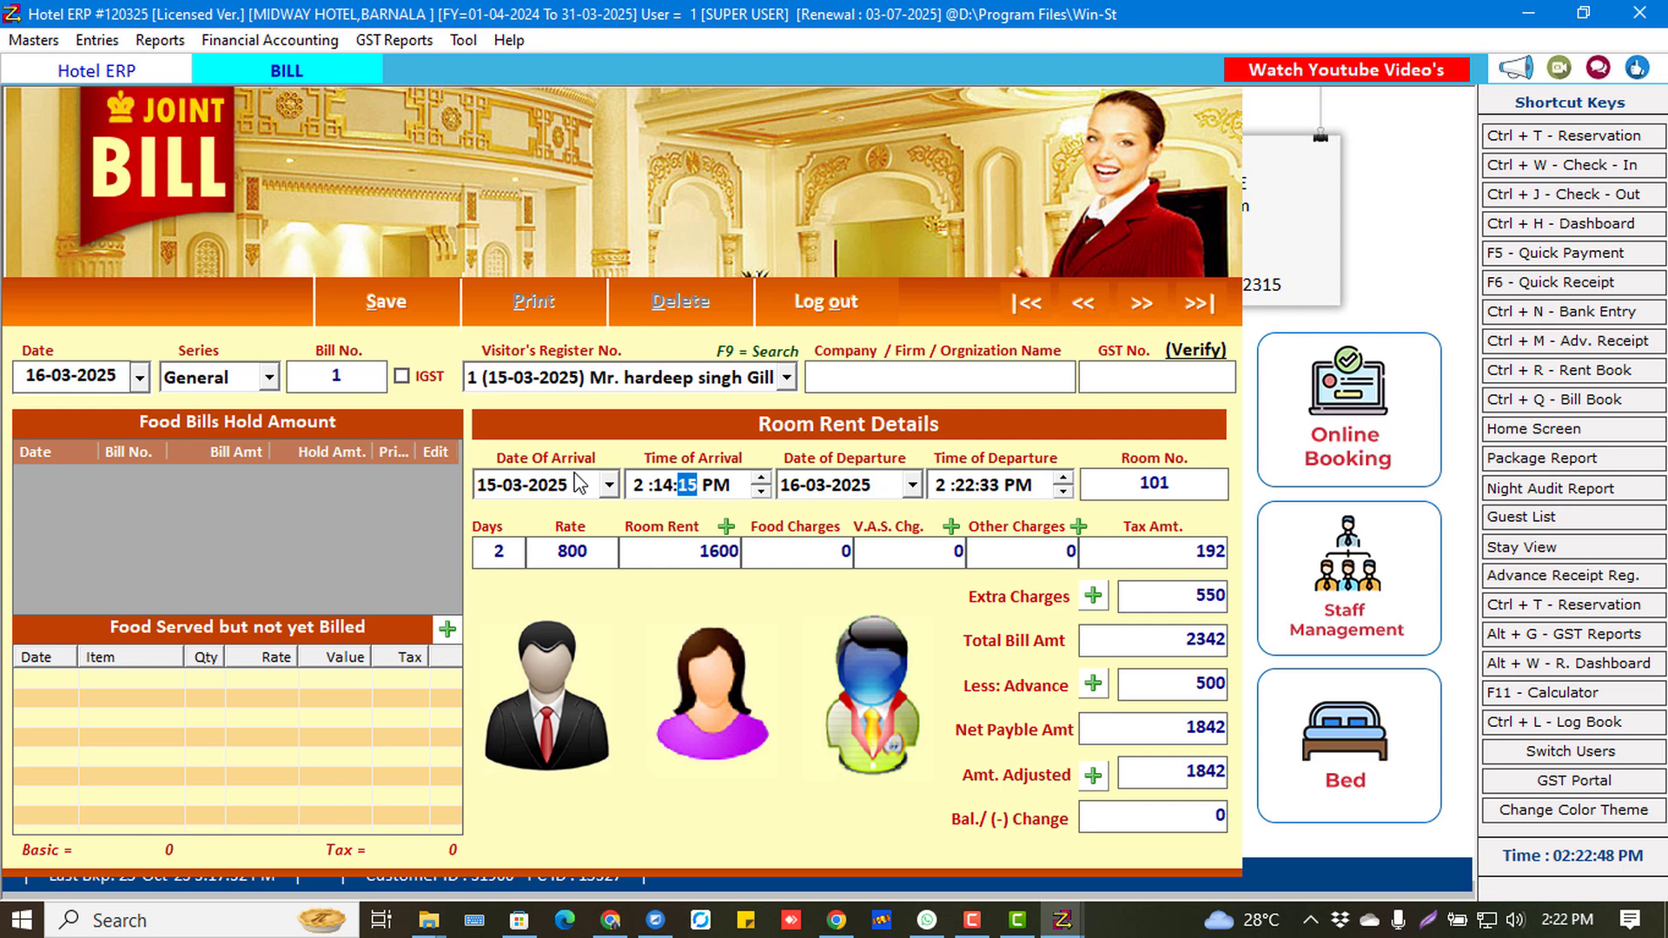
pyautogui.press('Tab')
pyautogui.press('Tab')
pyautogui.press('Tab')
pyautogui.press('Tab')
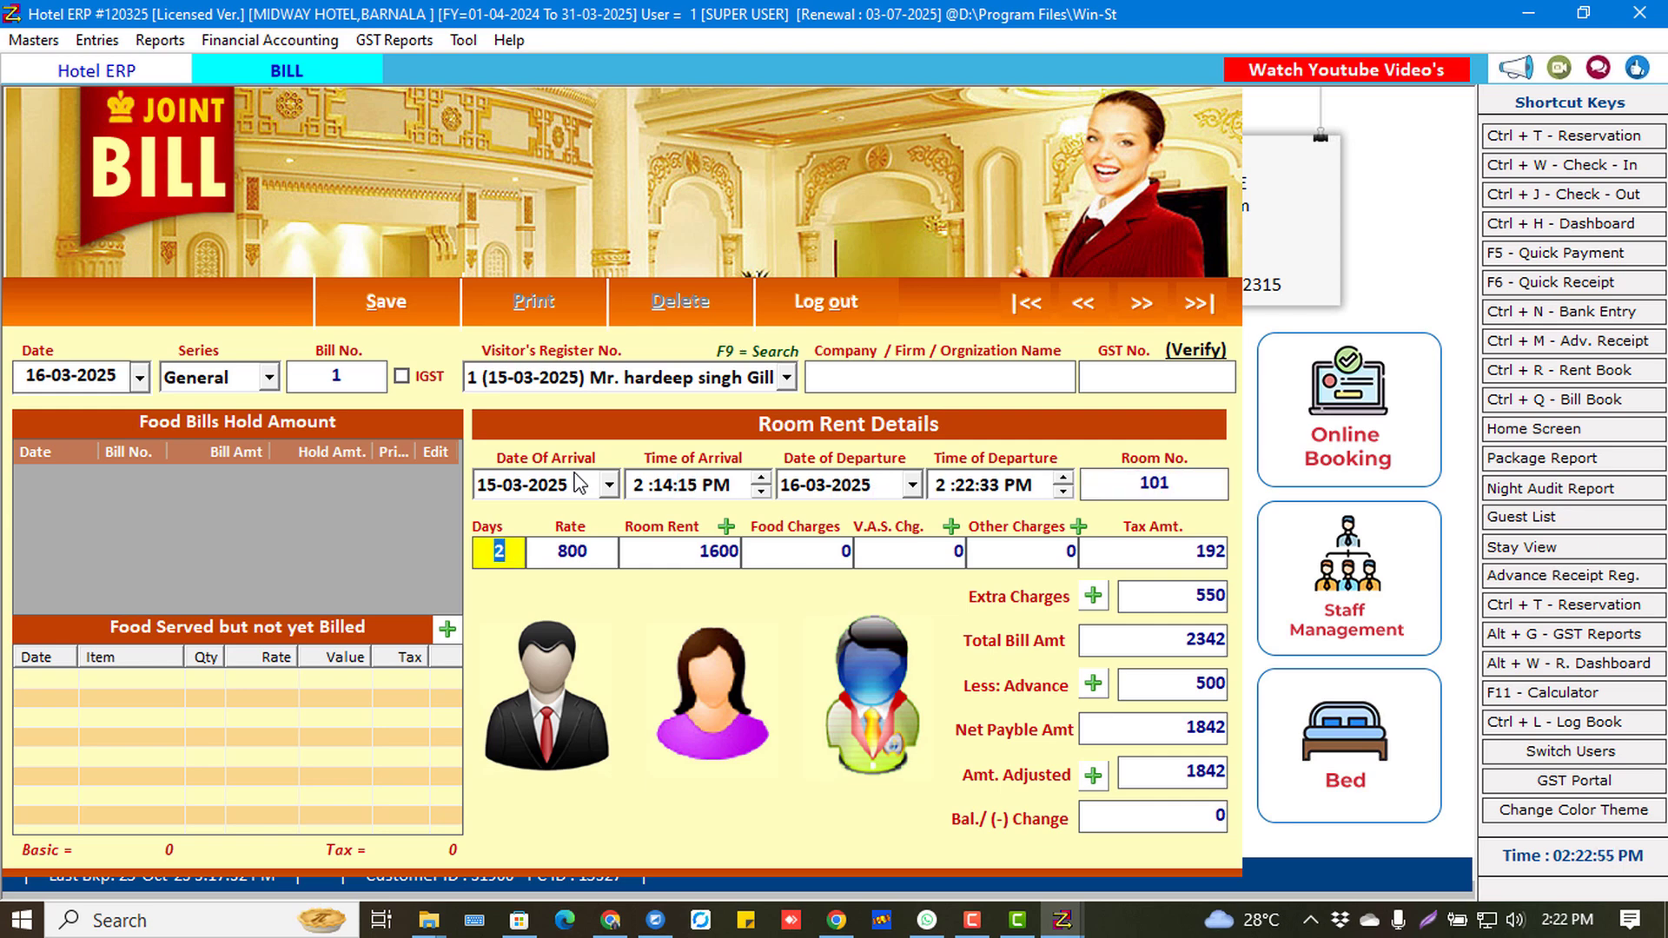
# Review the bill's rate, room rent, tax, extra charges, total, advance and net payable amounts.
pyautogui.press('Tab')
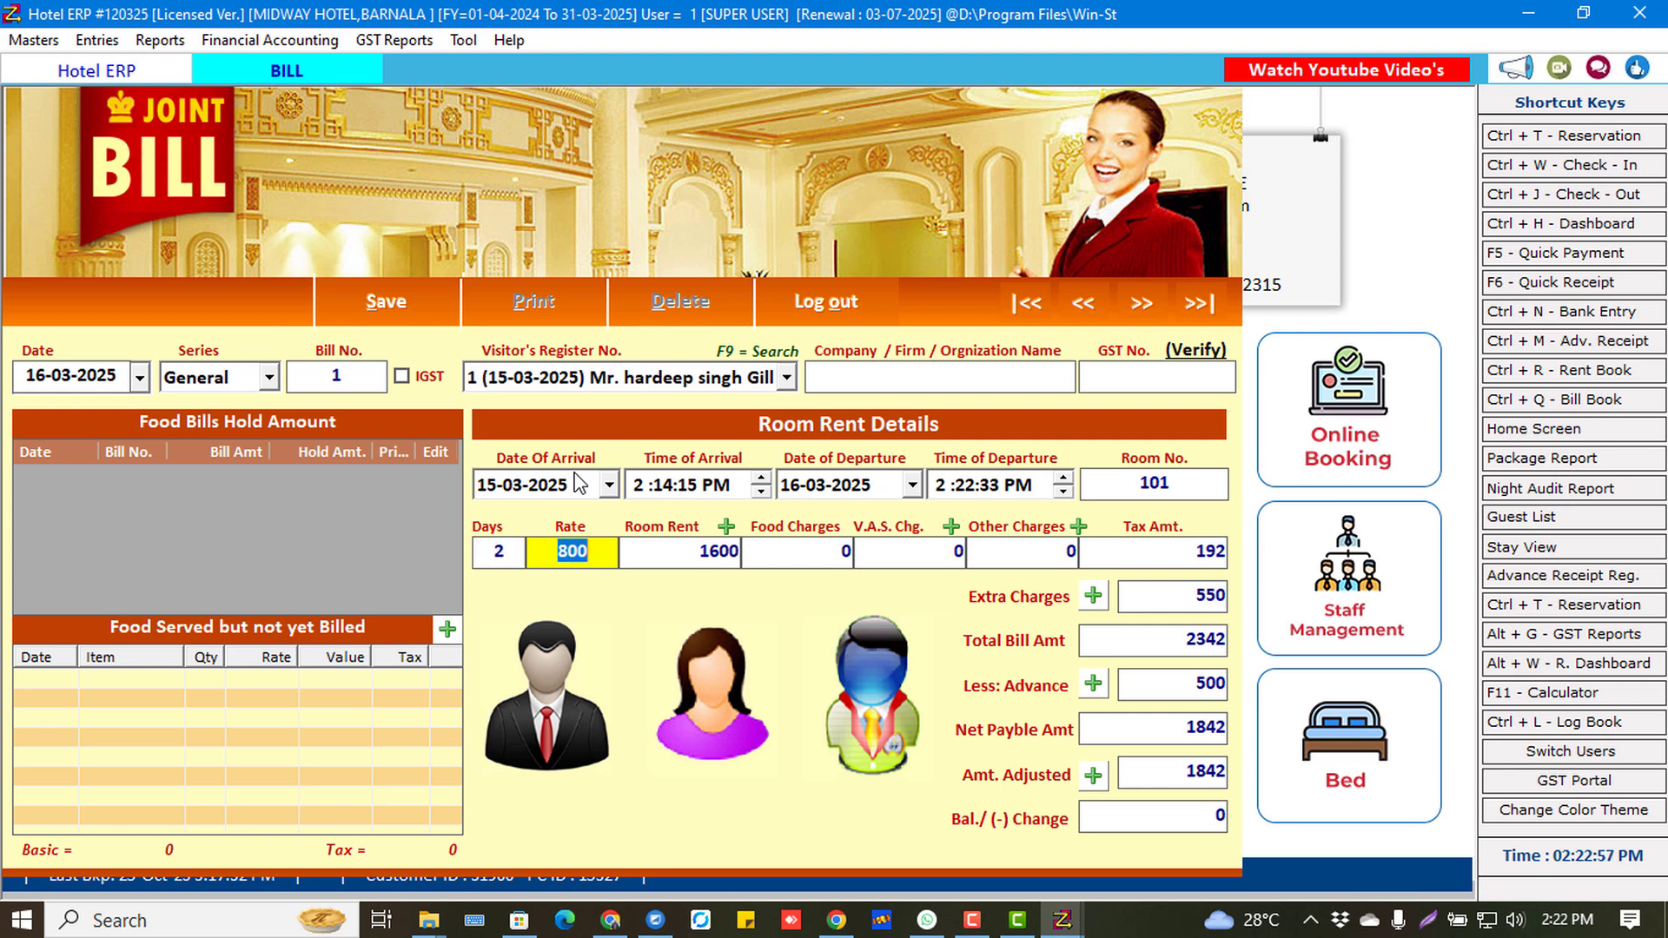
pyautogui.press('Tab')
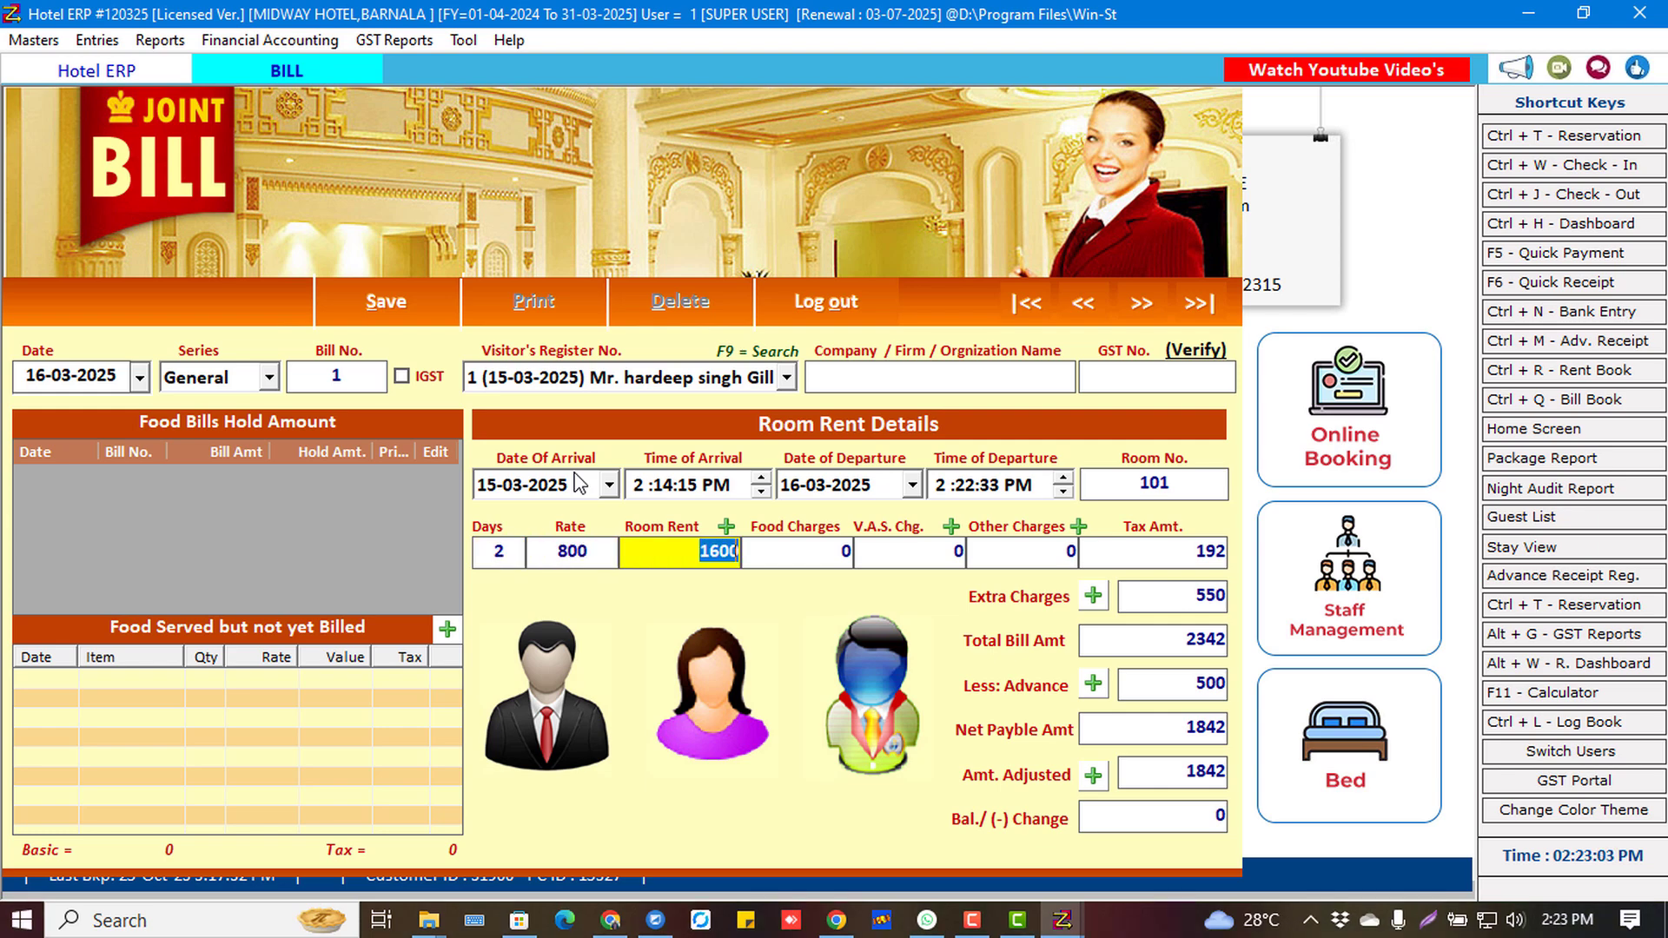
pyautogui.press('Tab')
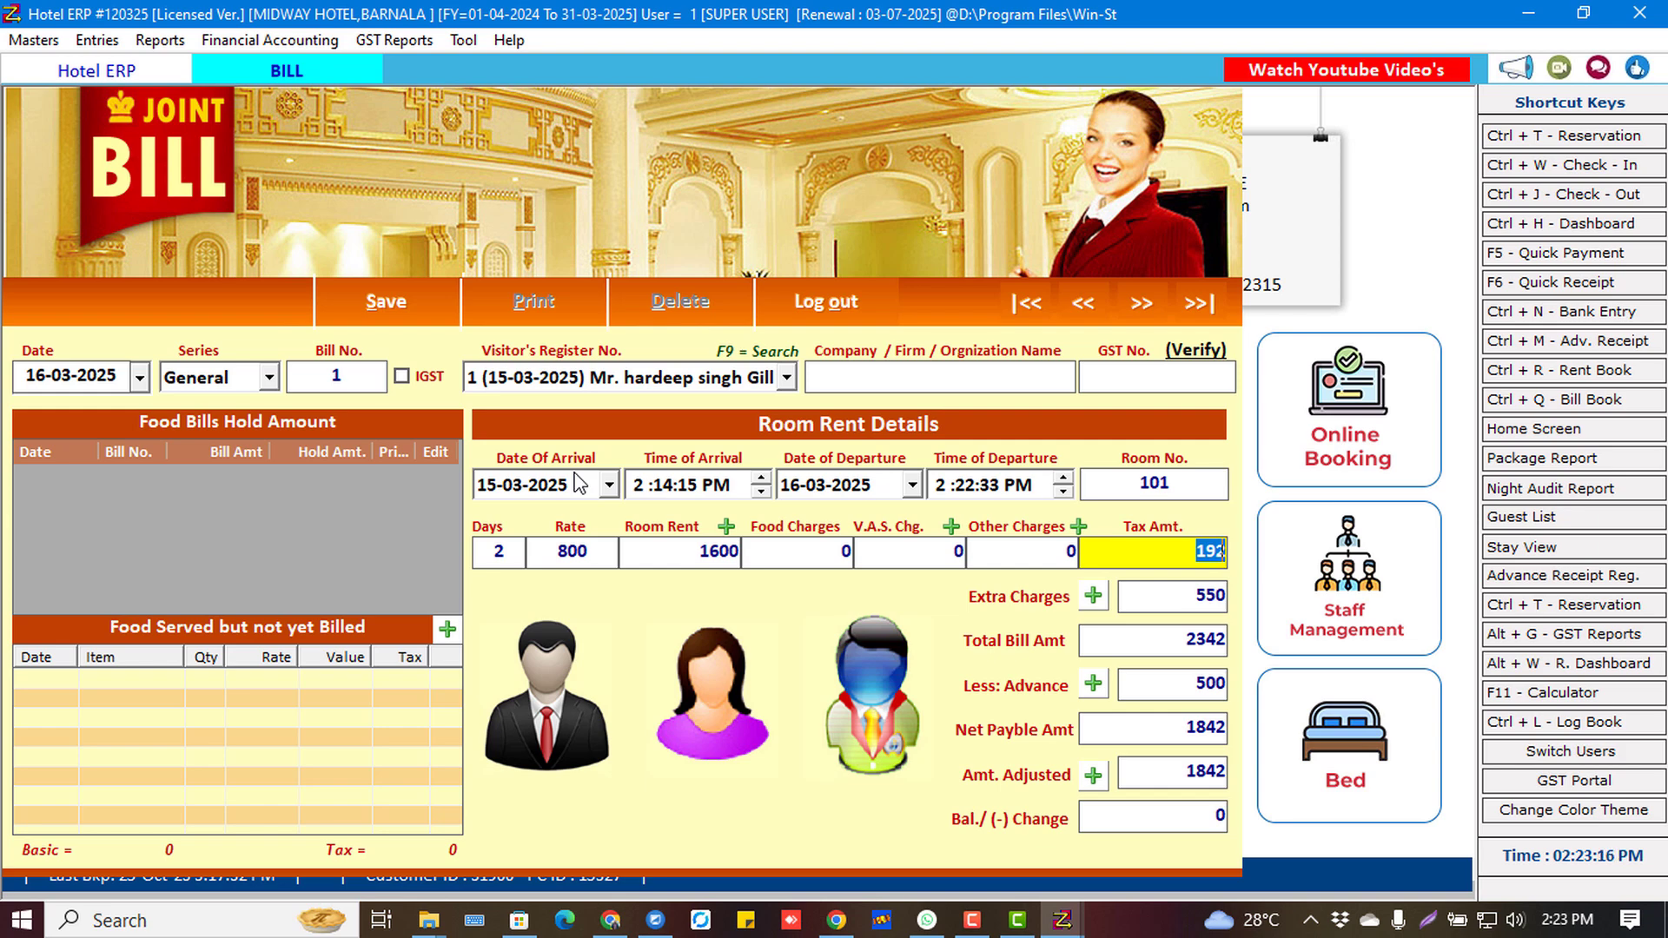
pyautogui.press('Tab')
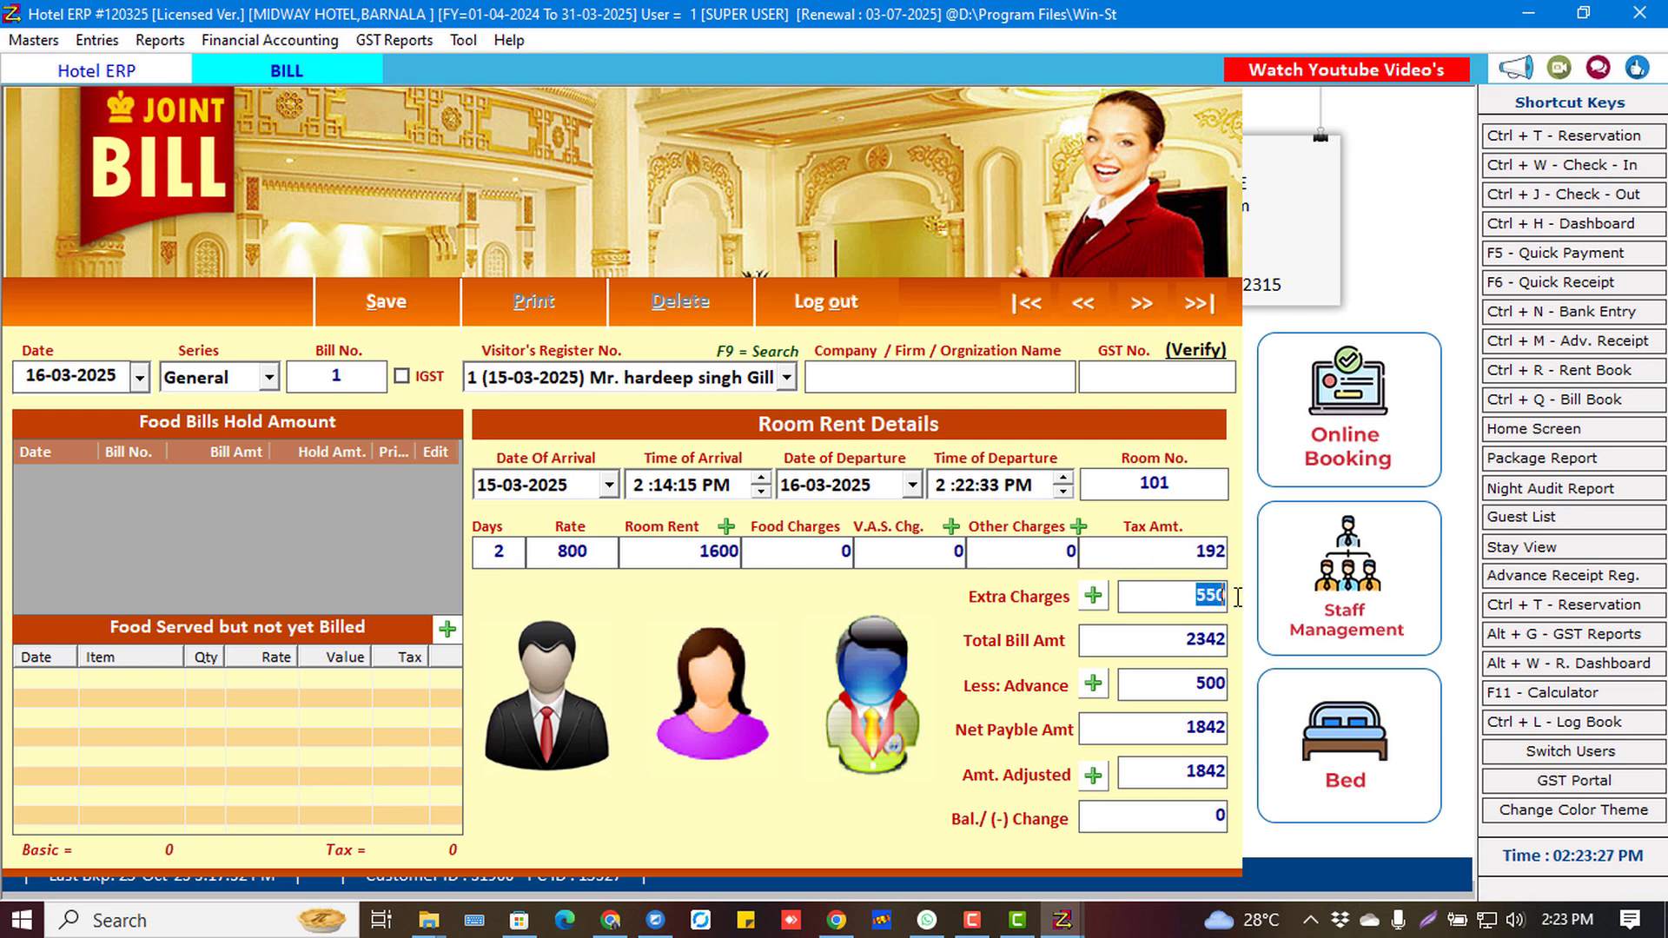
pyautogui.press('Tab')
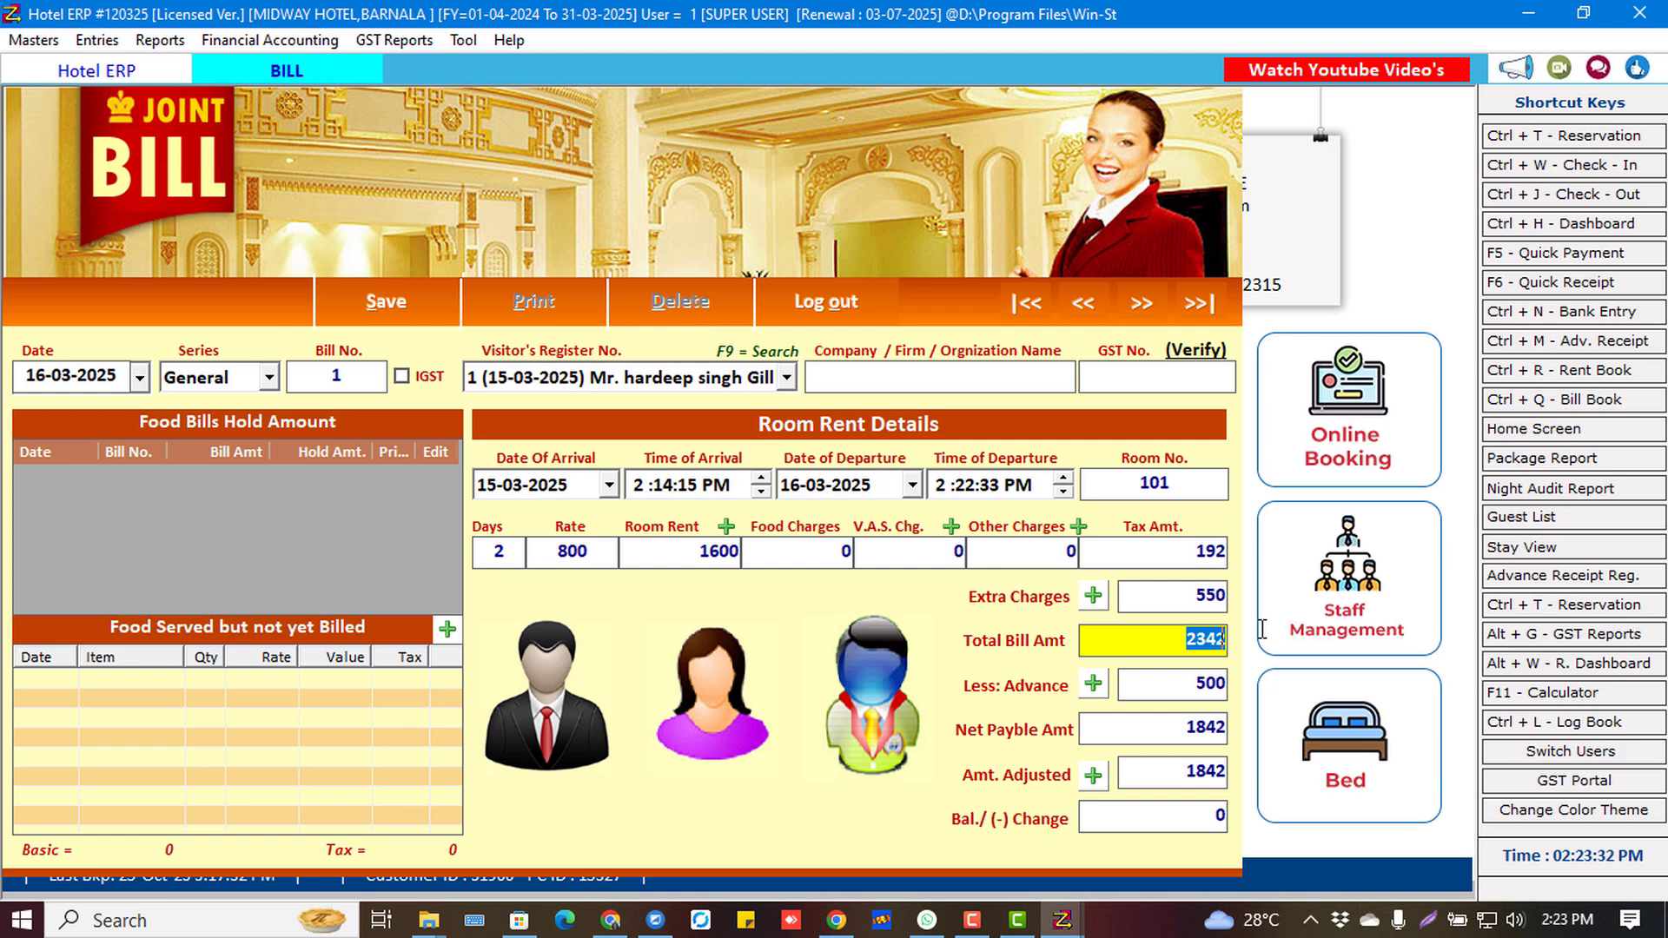
pyautogui.click(1223, 680)
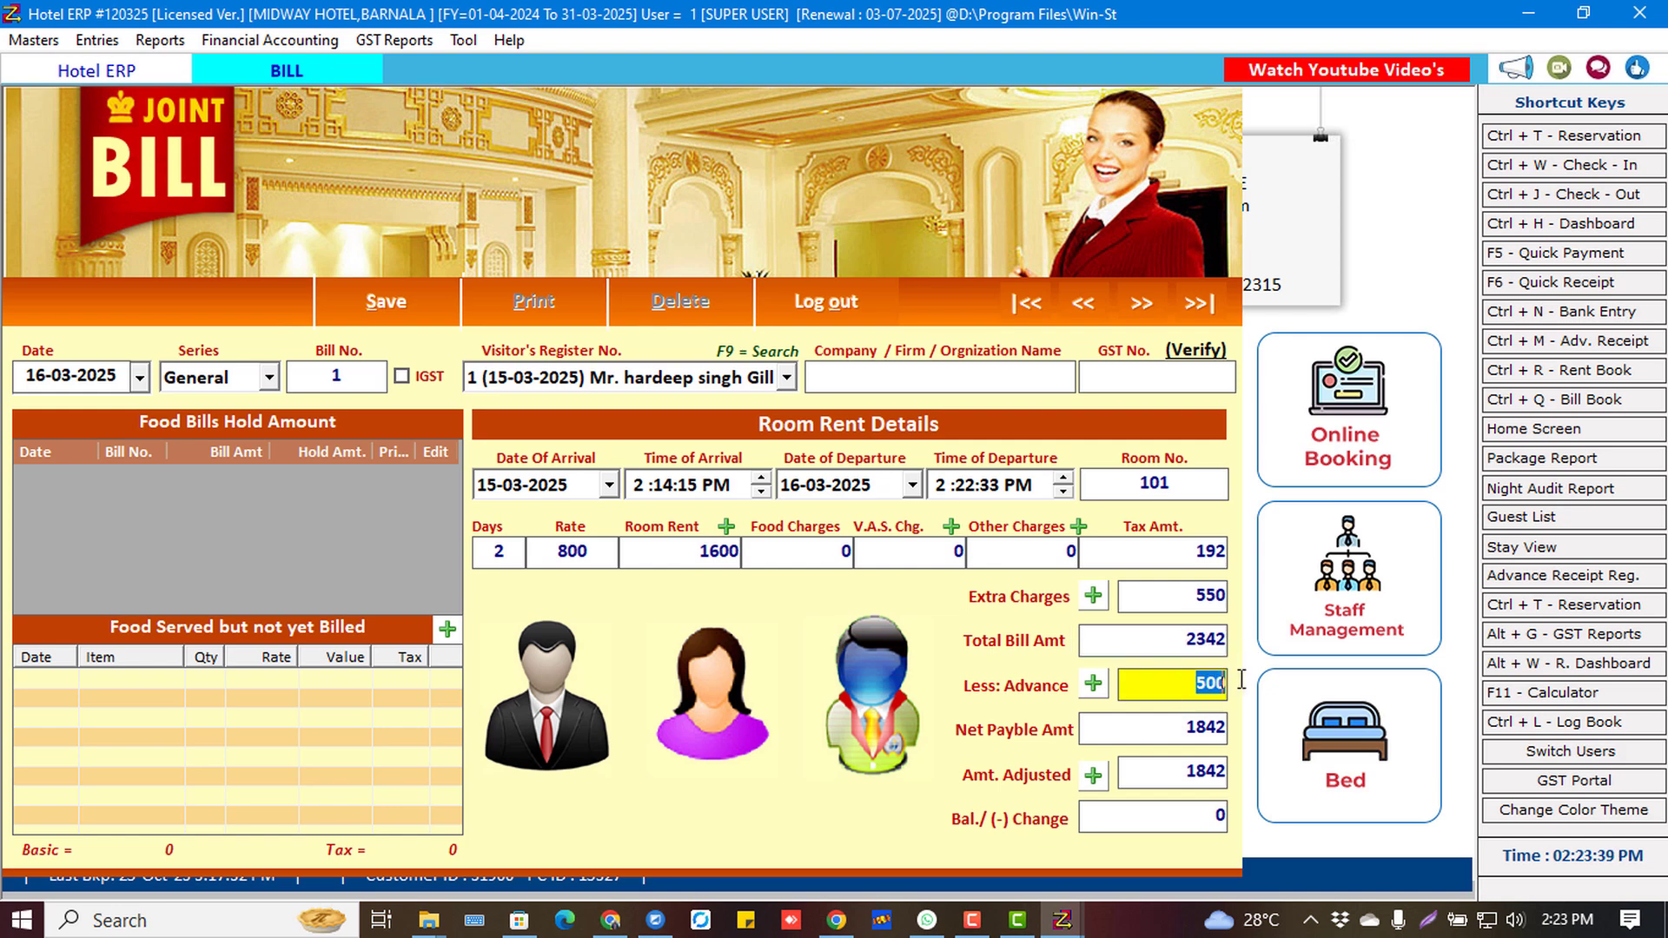
pyautogui.click(1159, 738)
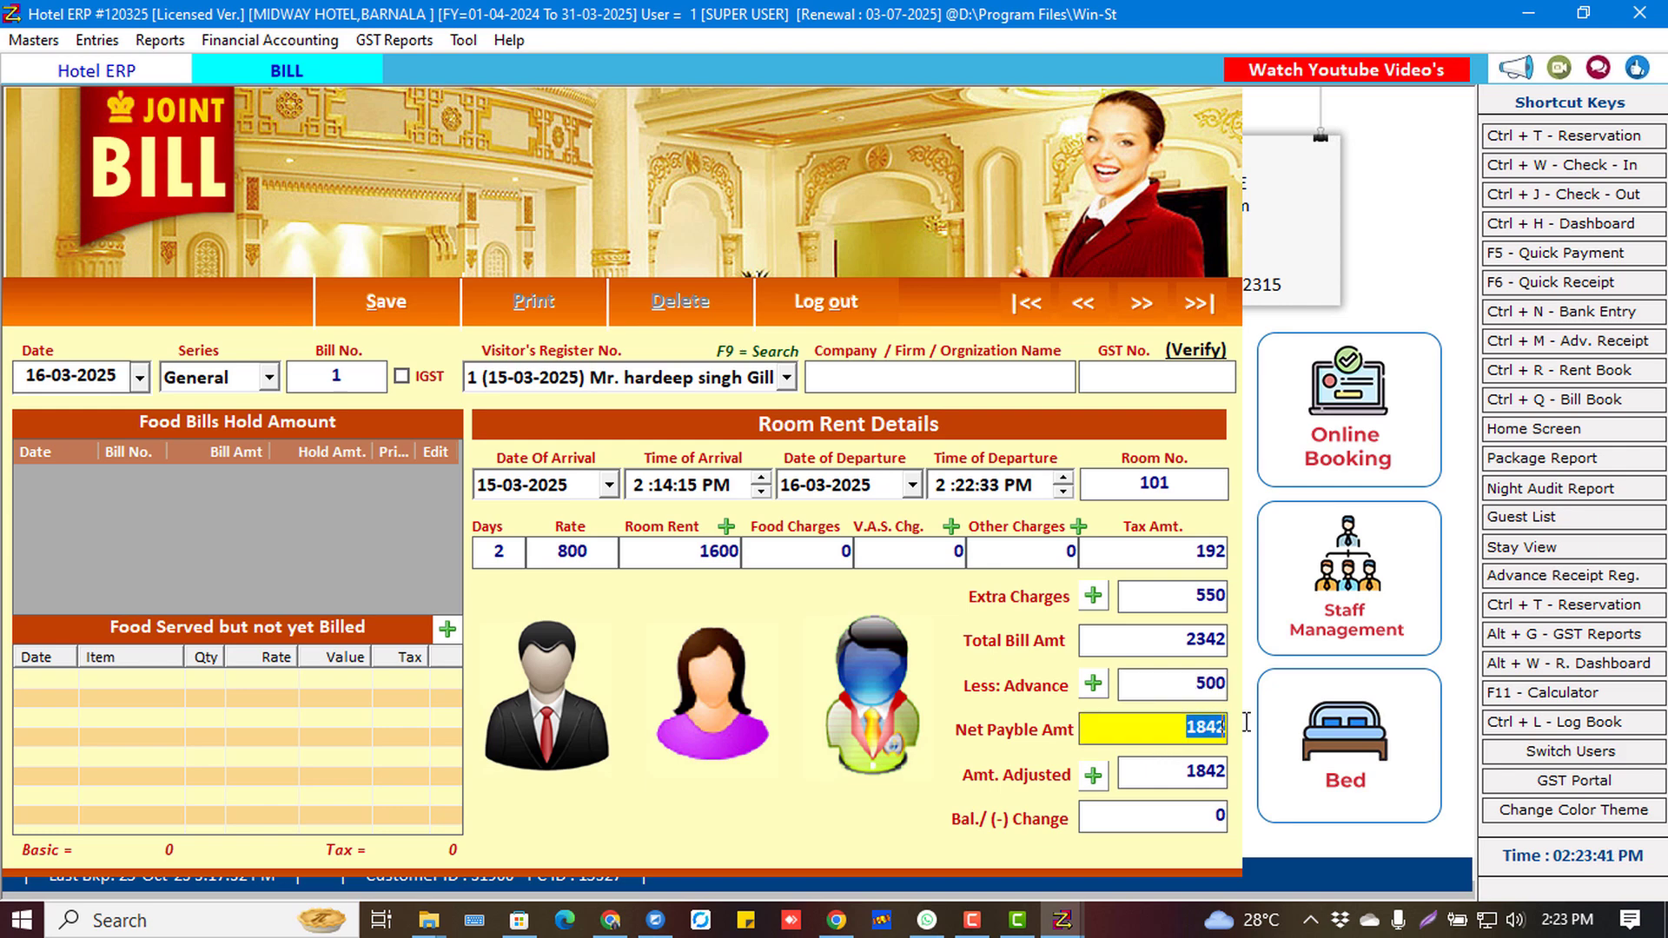
# Save the check-out bill for room 101 and bring up its print preview.
pyautogui.click(388, 291)
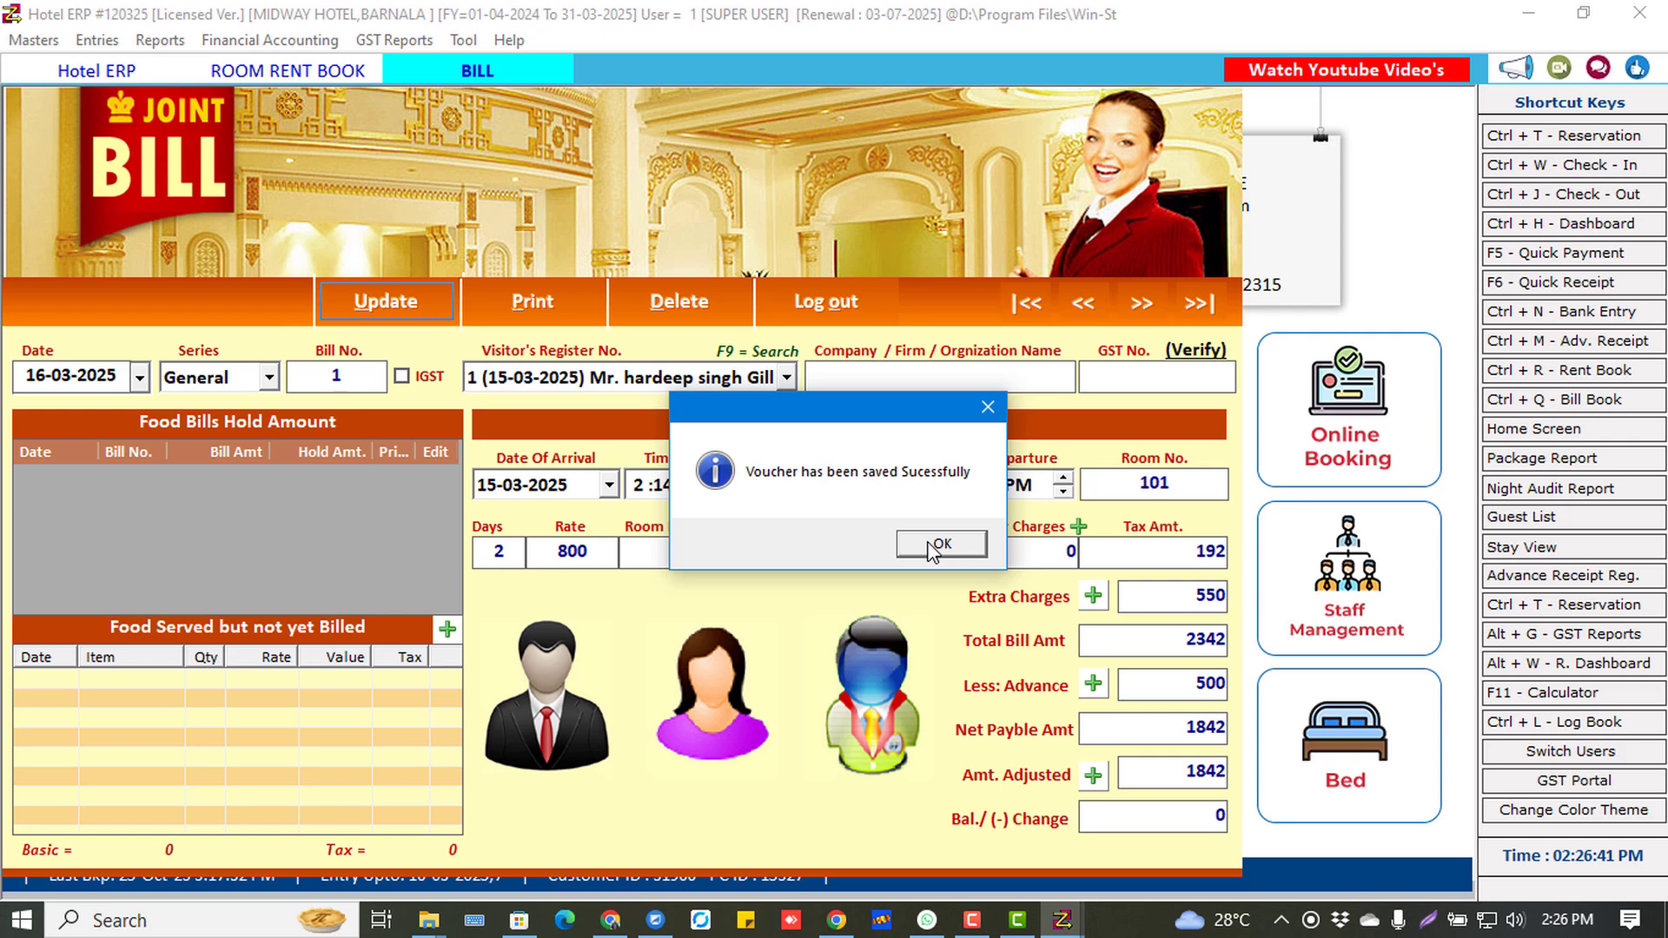
pyautogui.click(939, 544)
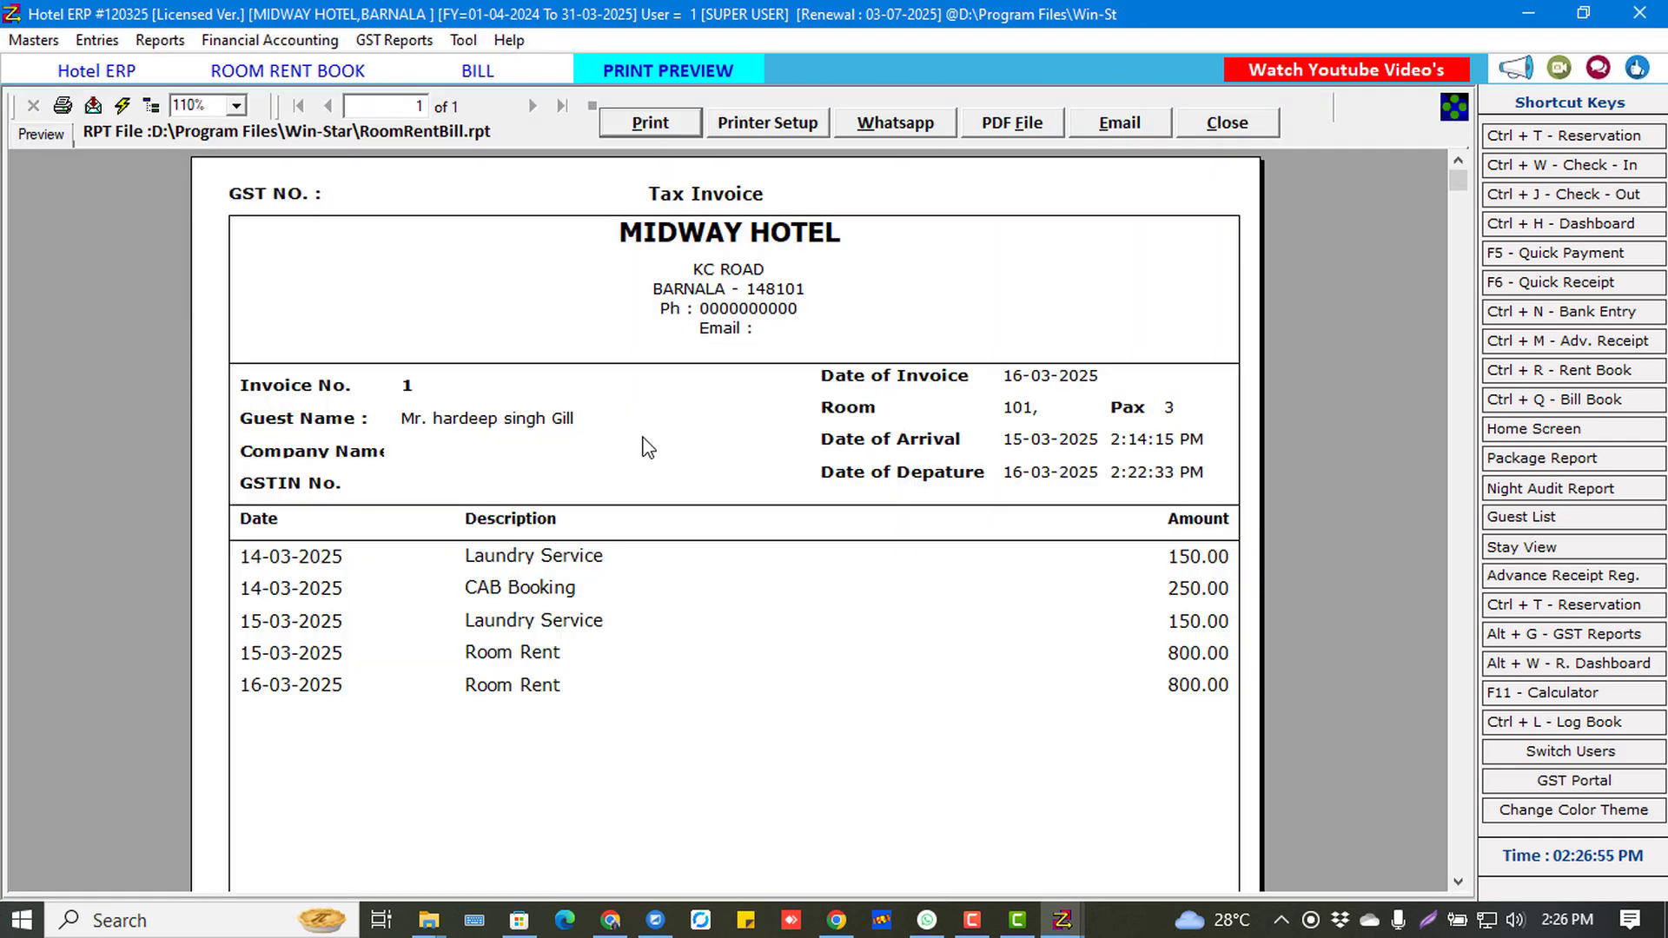
# Examine the hotel details, service charges and room rent lines on the tax invoice preview, and close it.
pyautogui.scroll(-4, 650, 445)
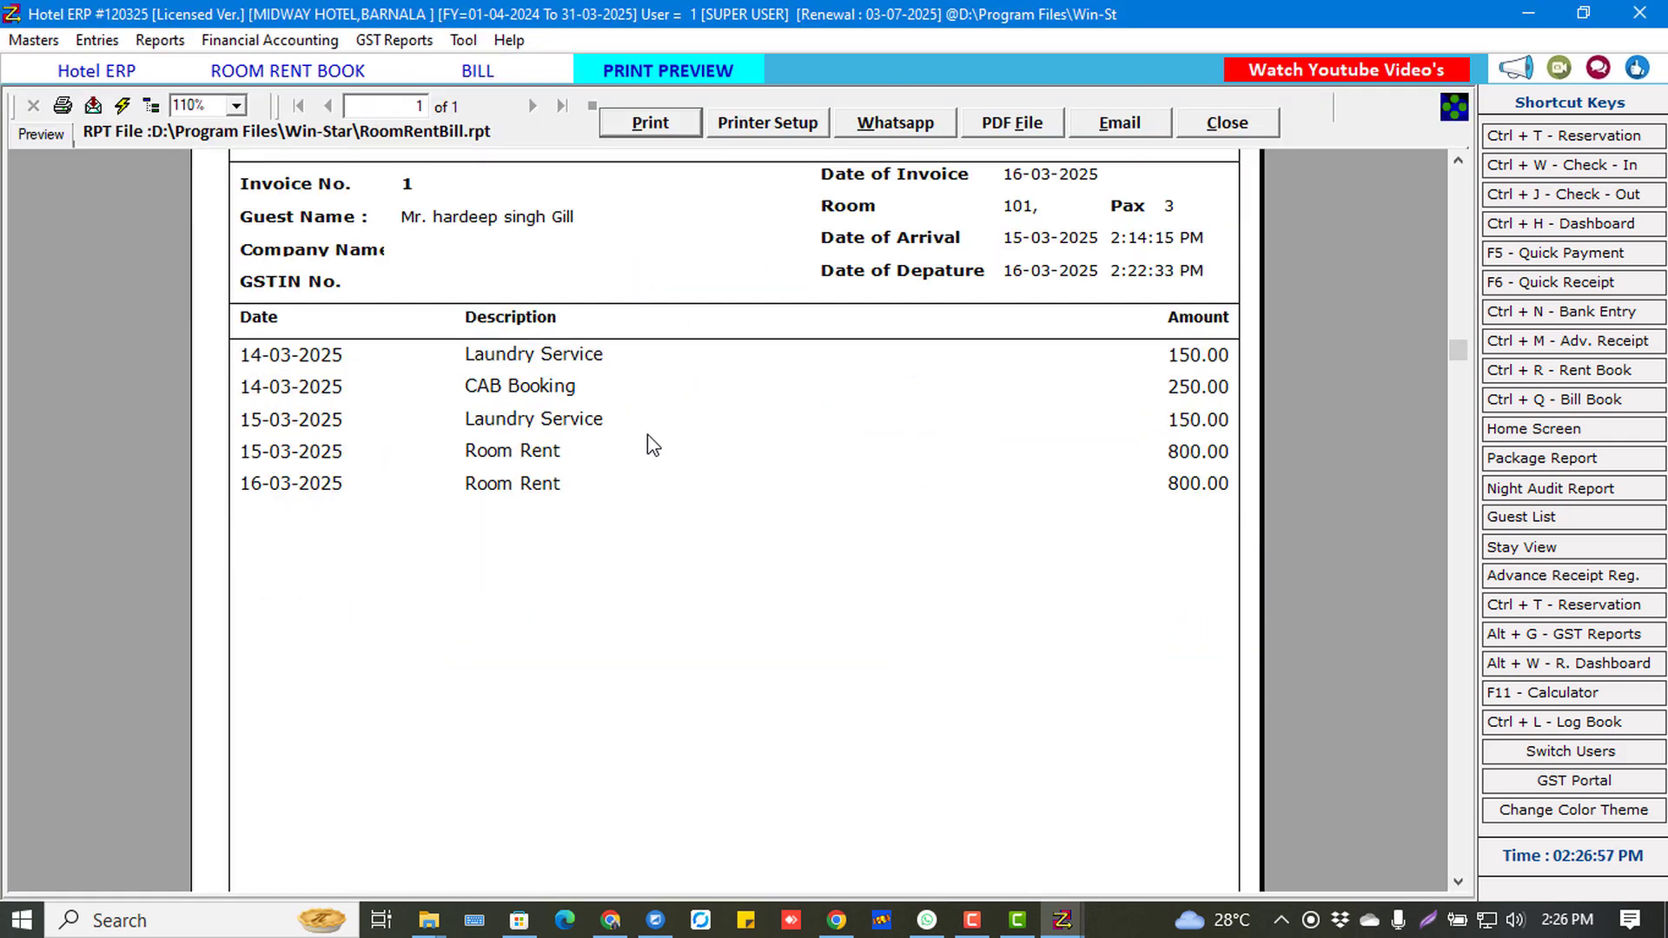
pyautogui.scroll(4, 652, 447)
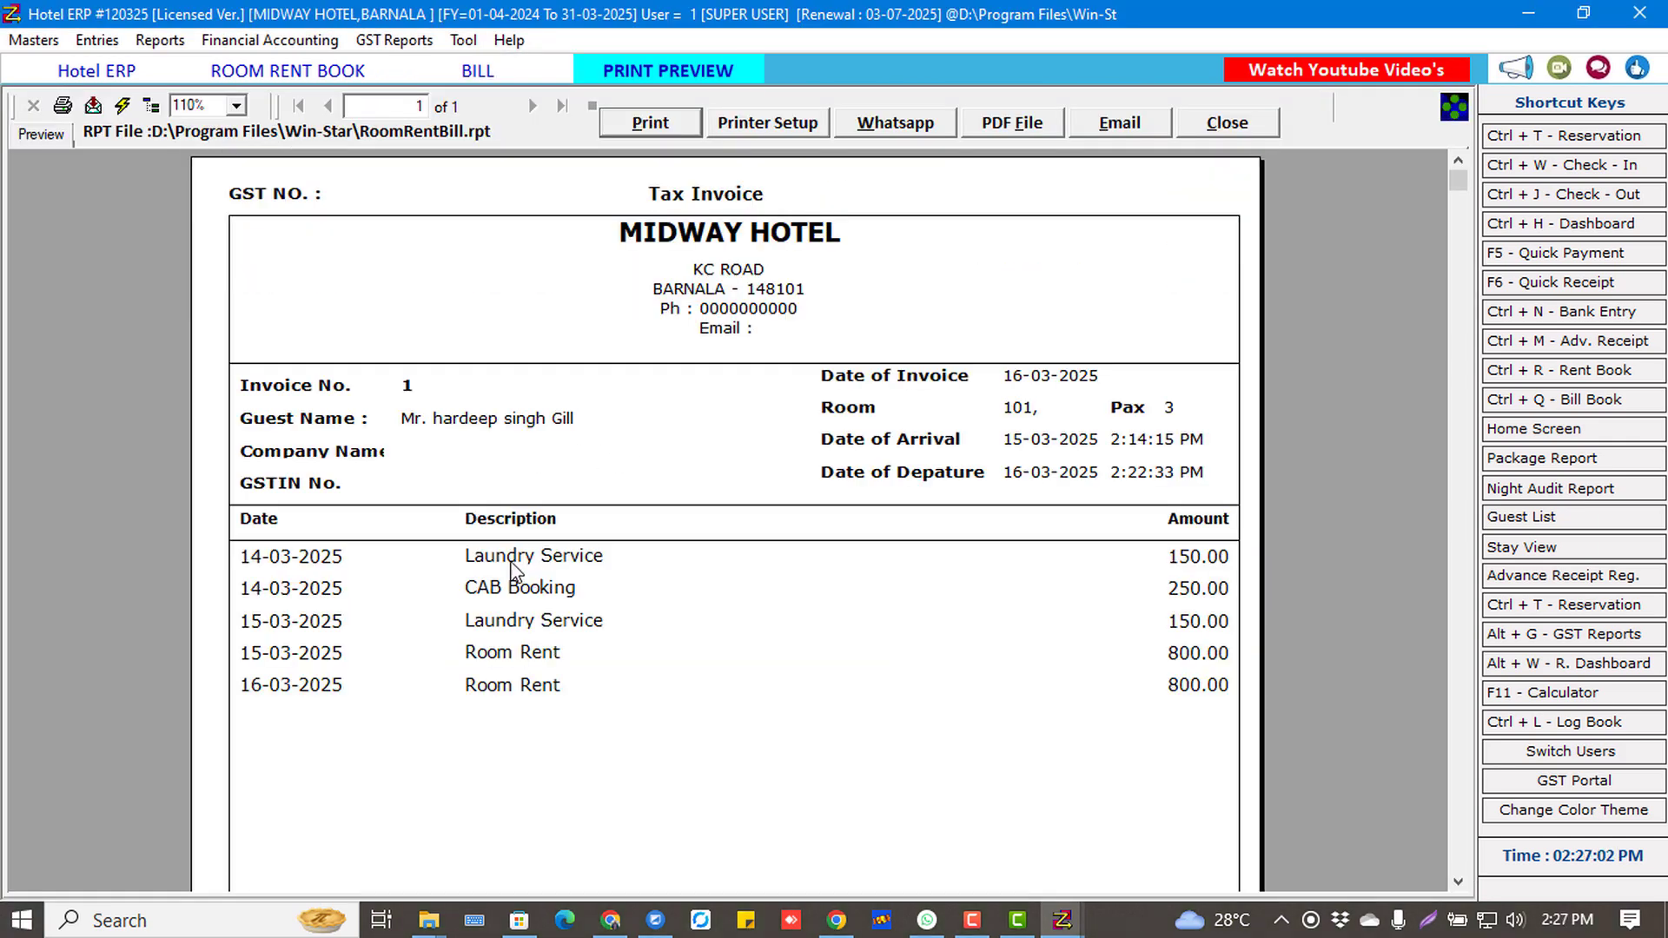
pyautogui.click(516, 588)
pyautogui.click(511, 593)
pyautogui.click(526, 653)
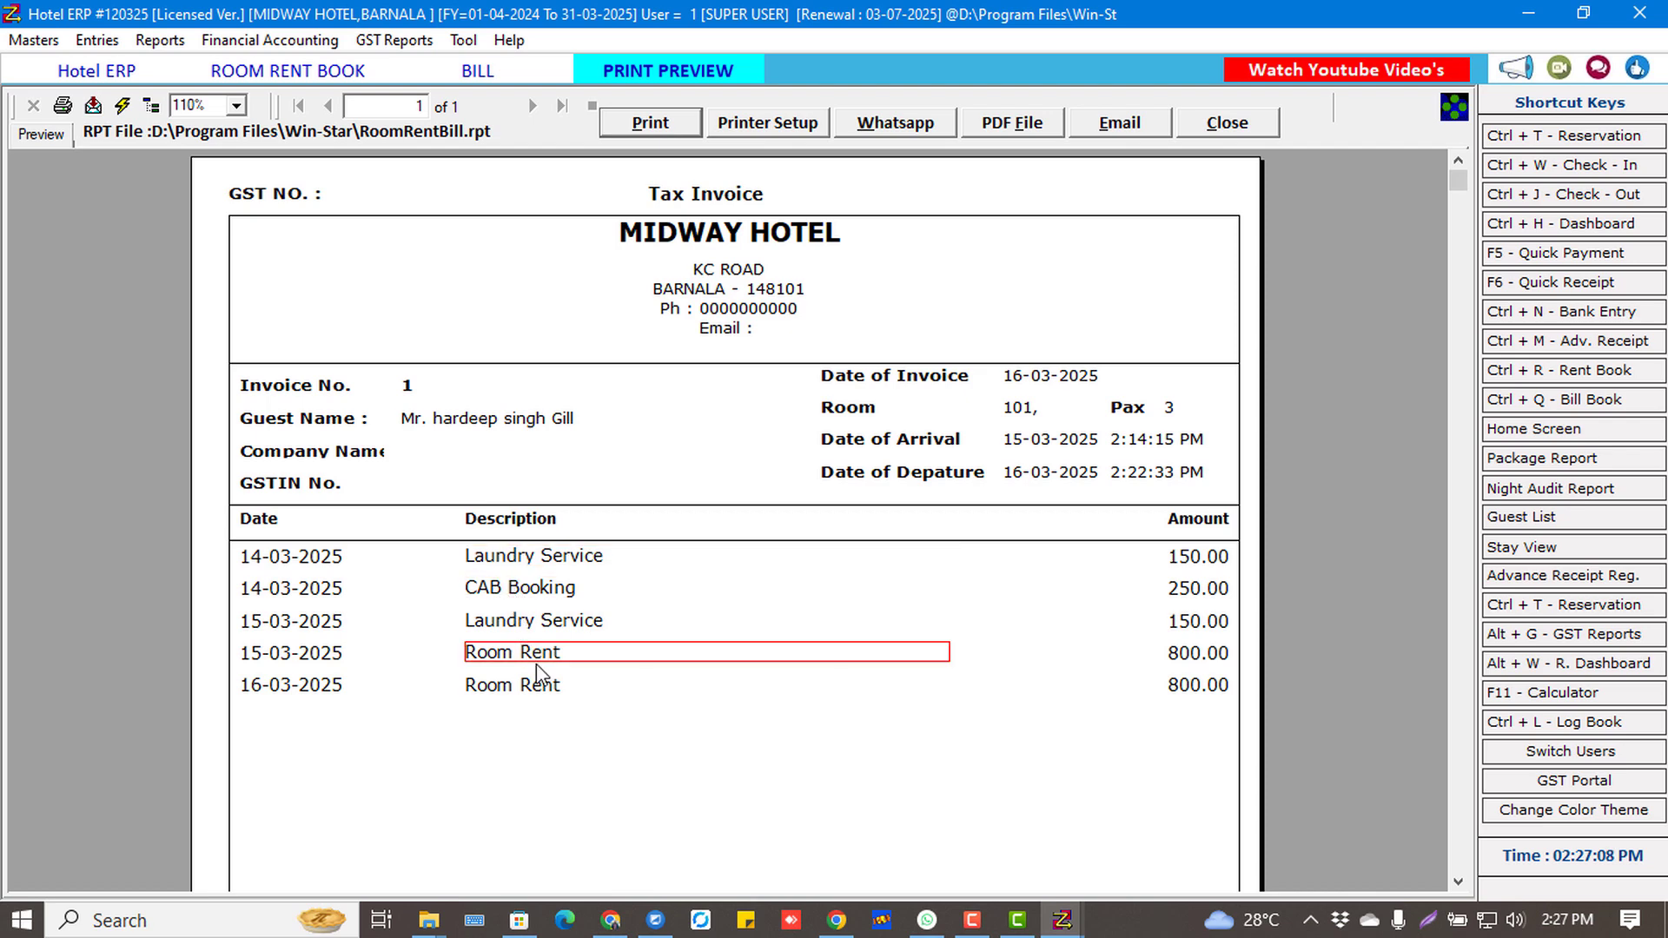
pyautogui.click(1197, 660)
pyautogui.scroll(-8, 1144, 670)
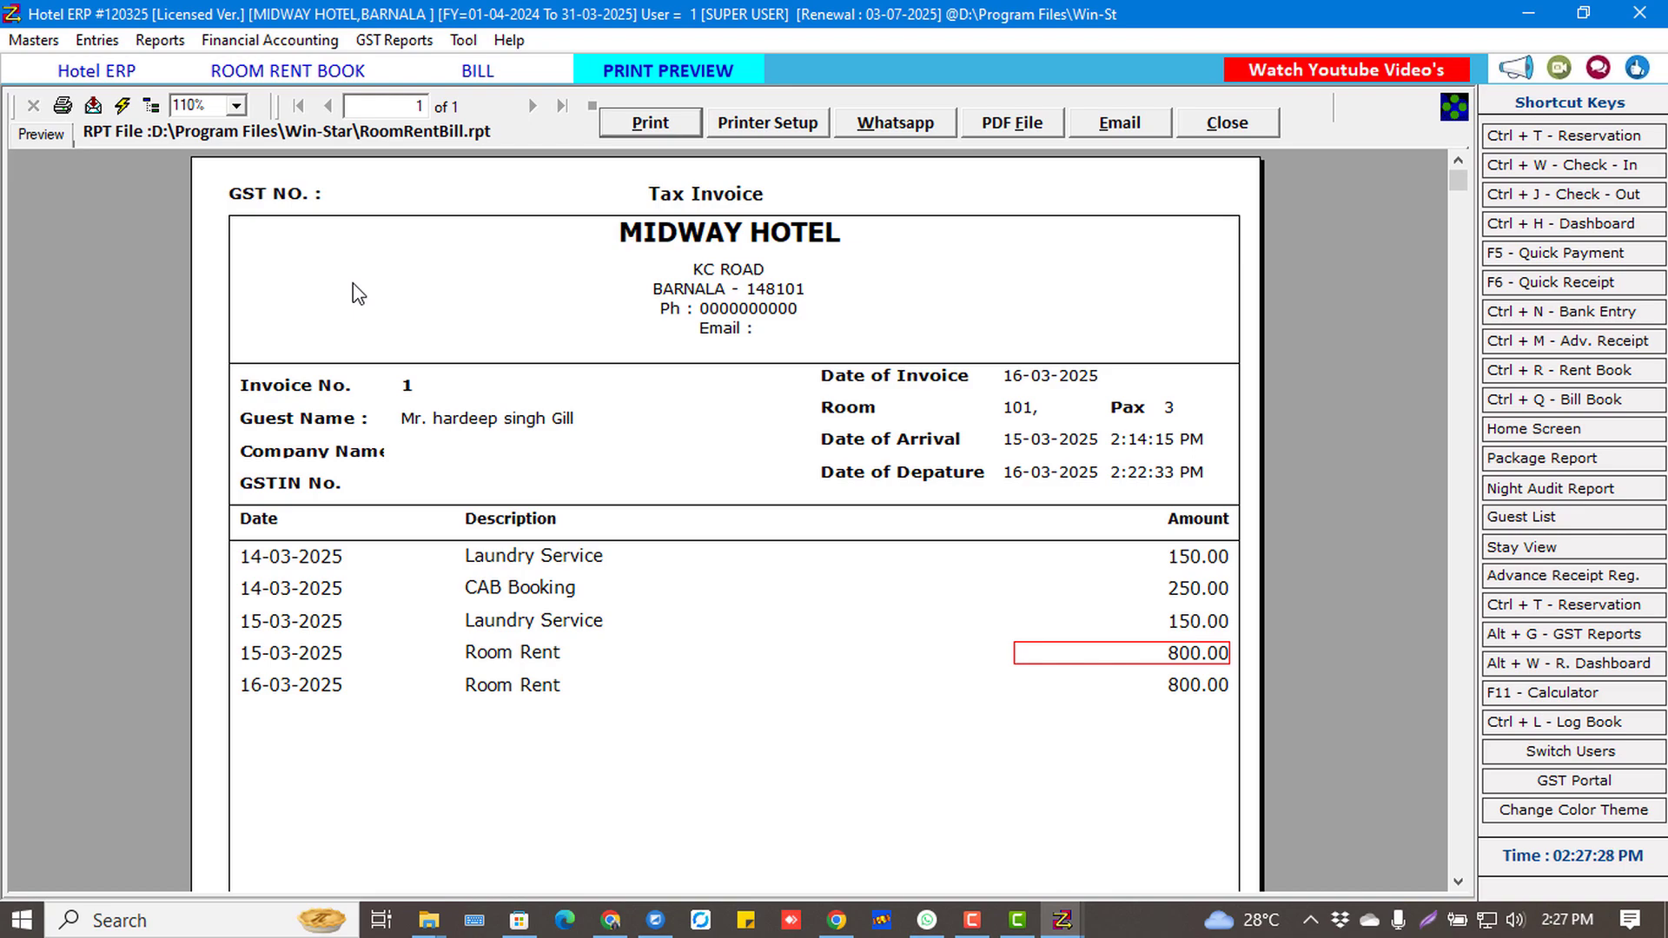
pyautogui.click(732, 241)
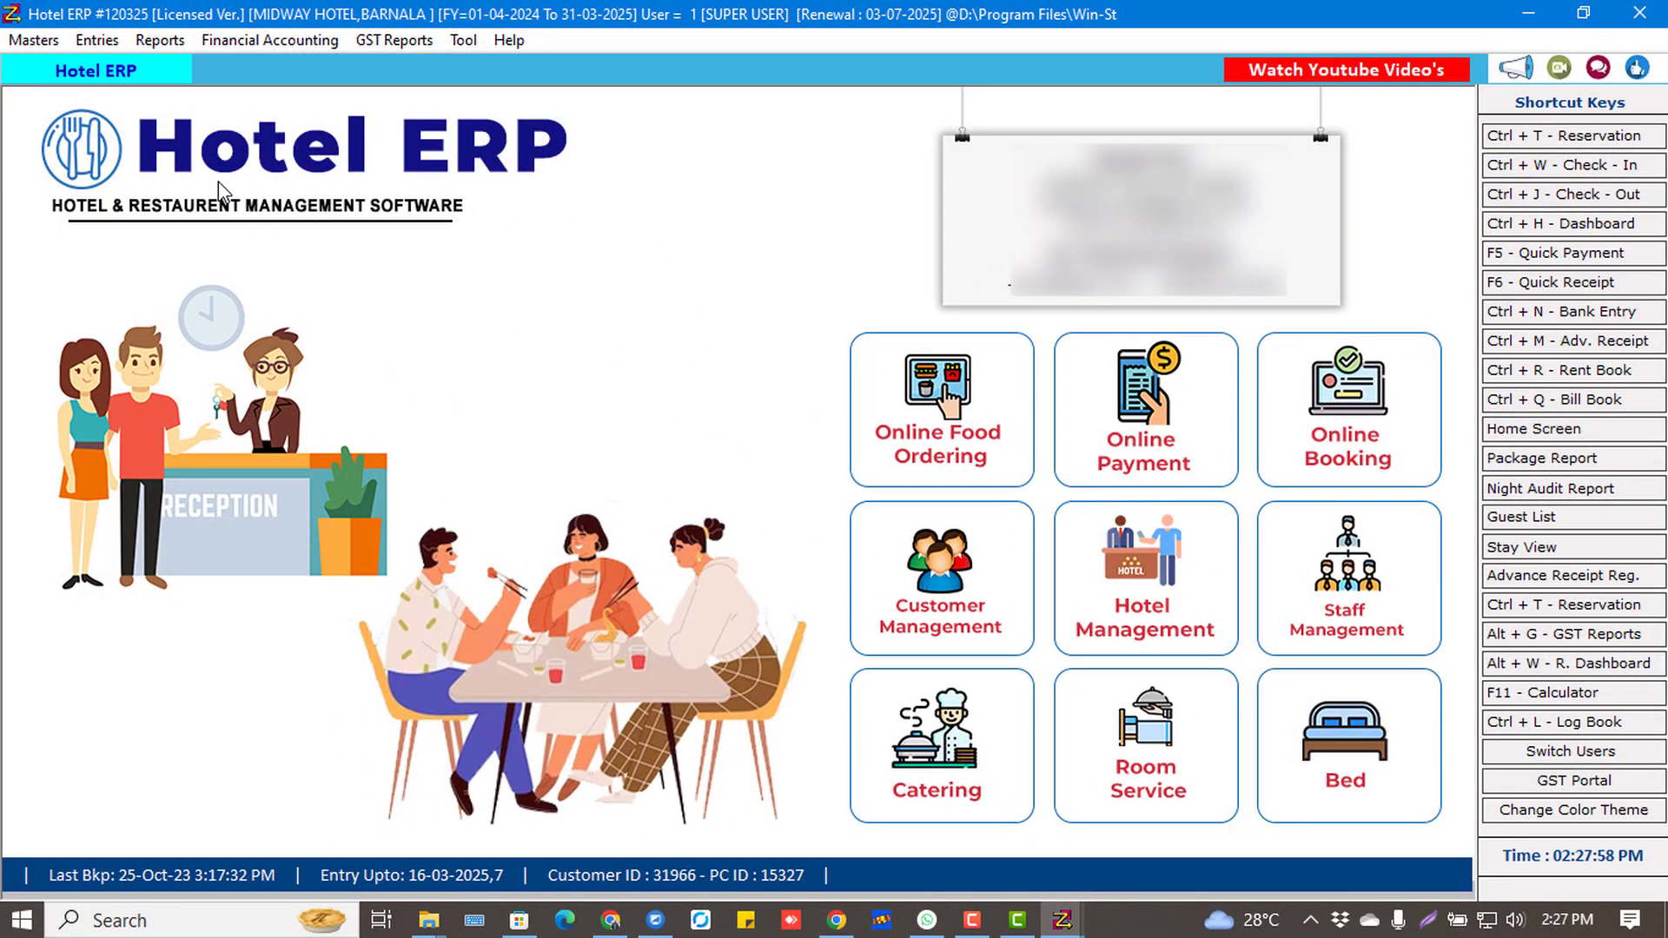
# View the user shift report's login entries for 14-03-2025 and close the report.
pyautogui.click(159, 40)
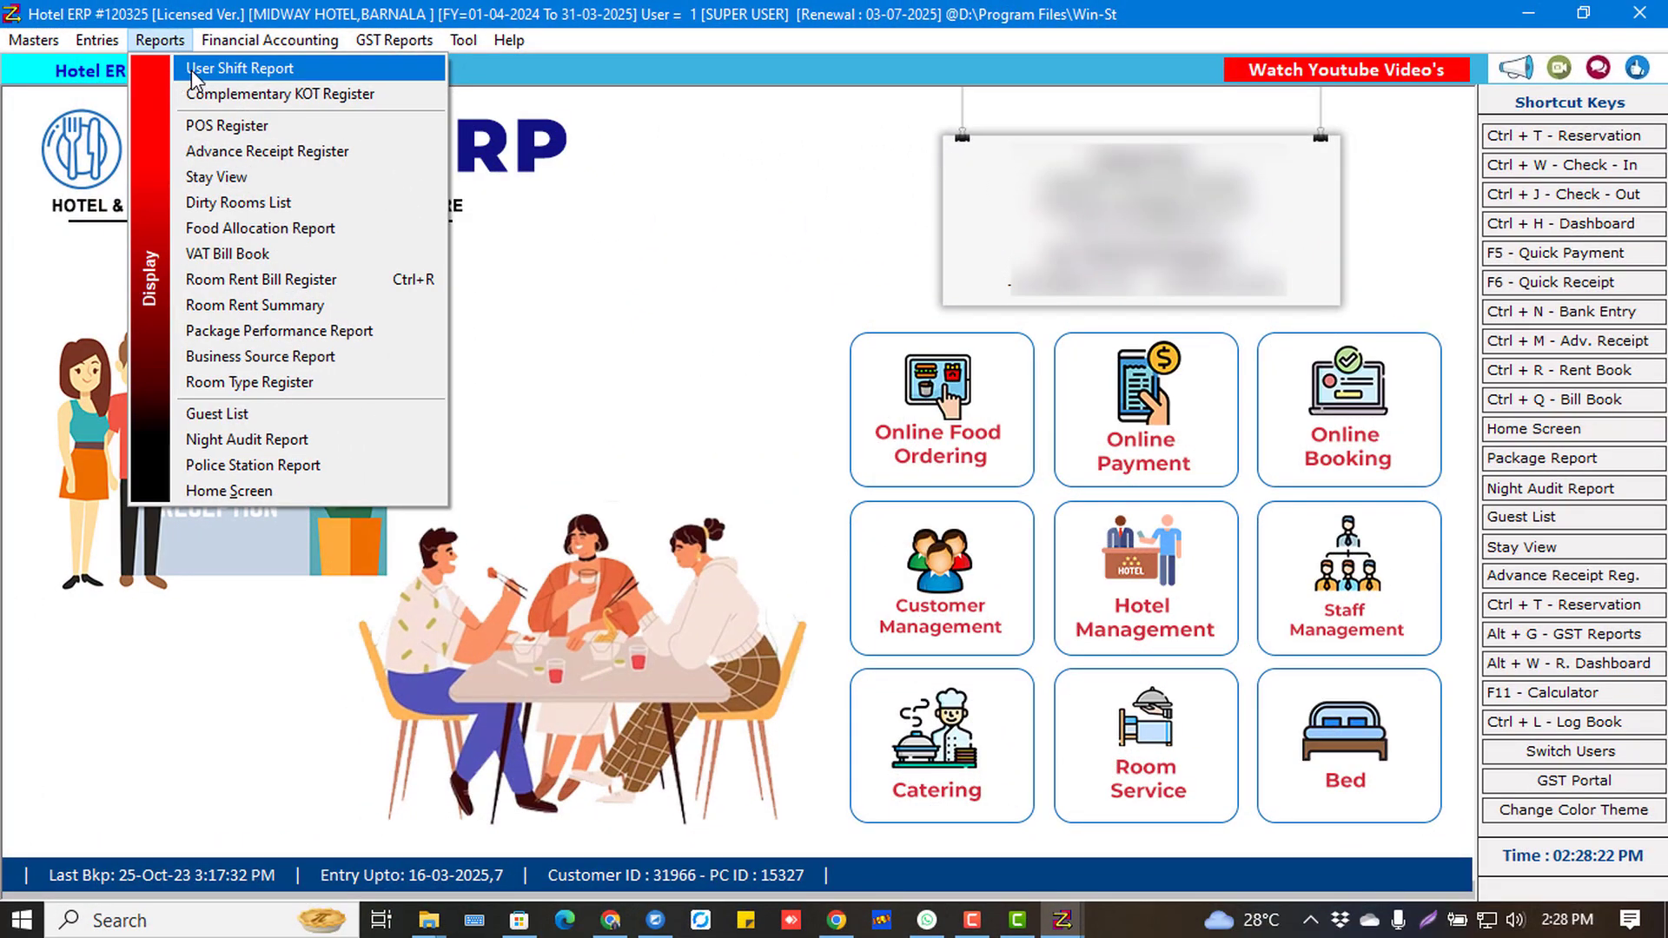
pyautogui.click(193, 80)
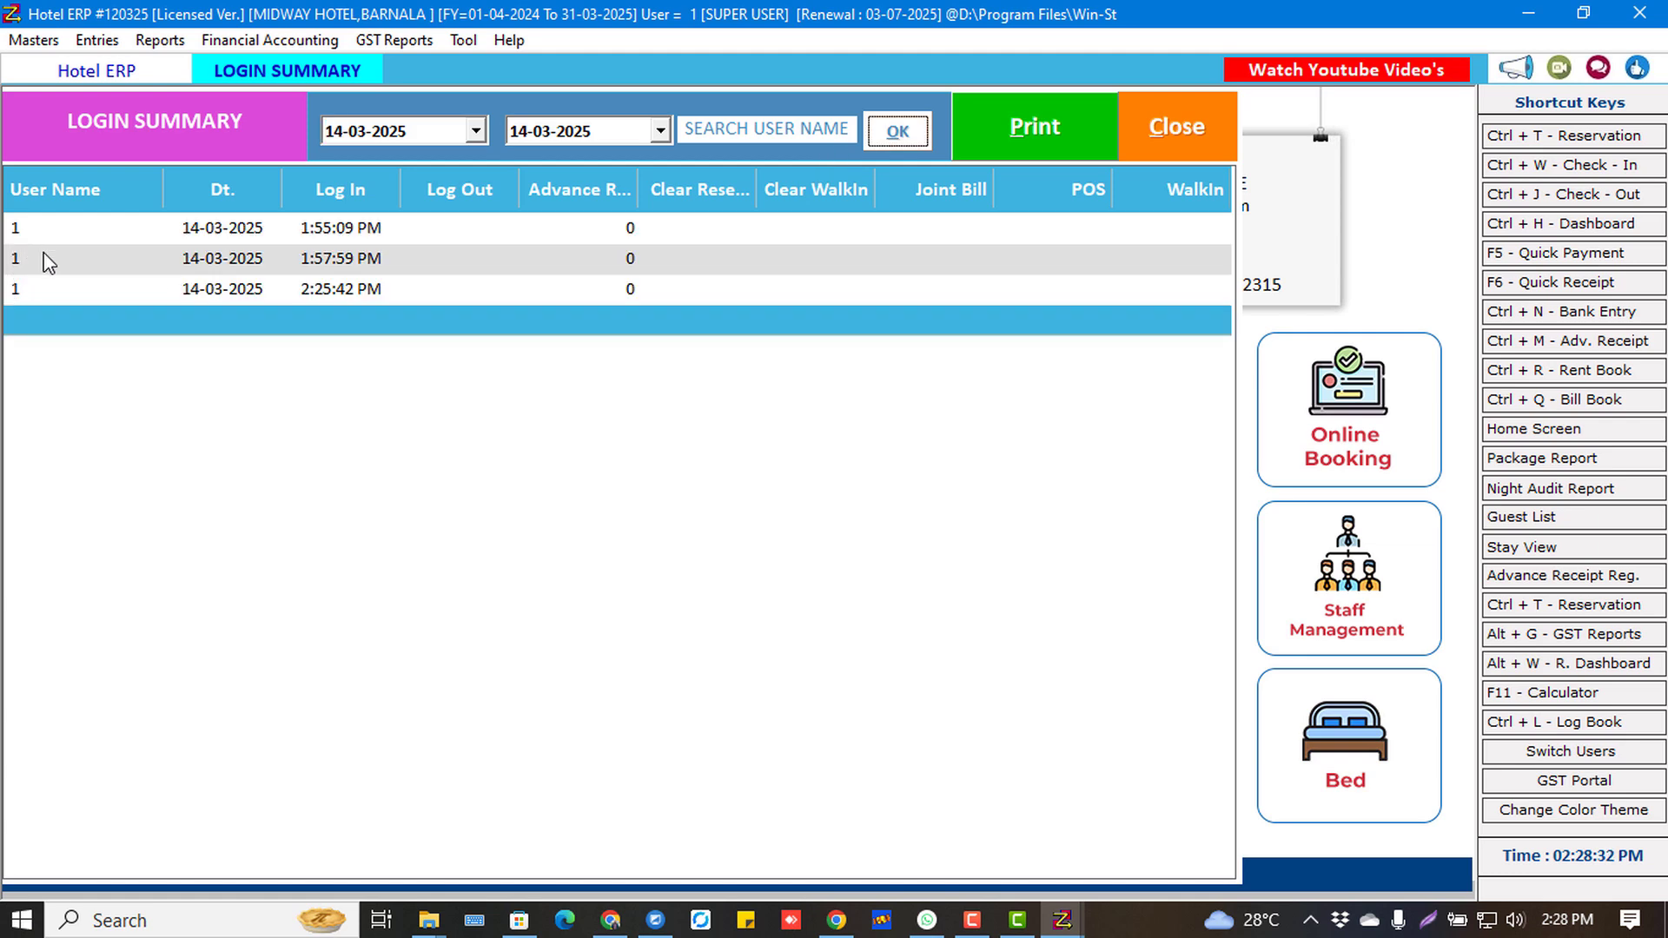
pyautogui.click(131, 260)
pyautogui.click(191, 294)
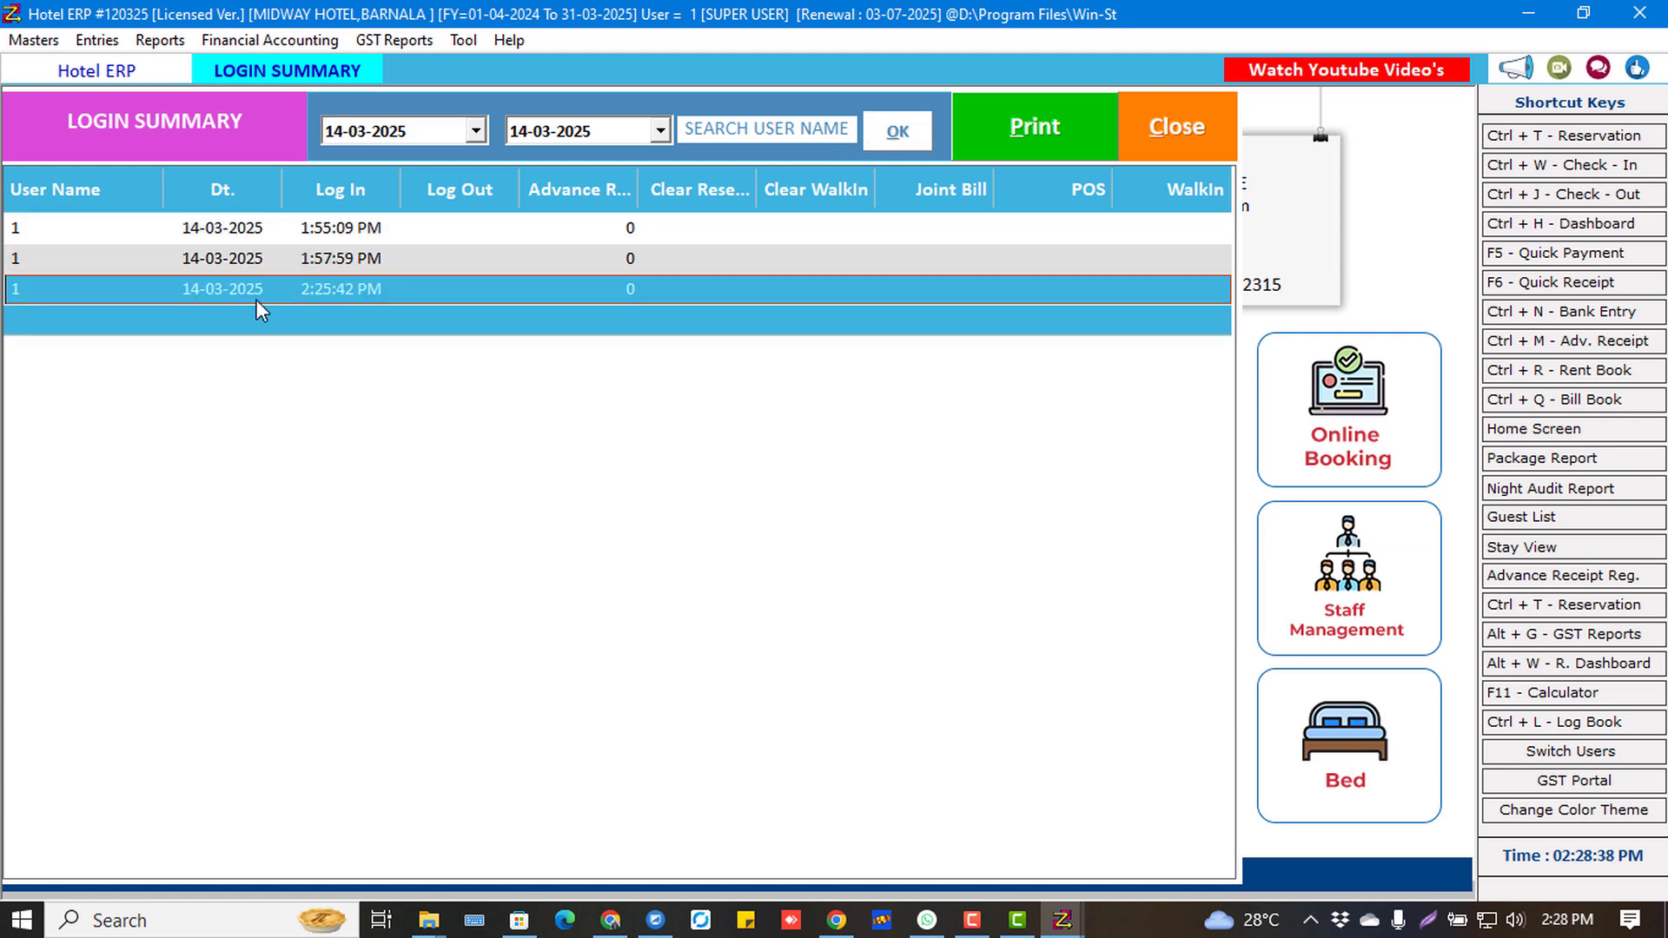
pyautogui.click(1162, 128)
# Display the advance receipt register from 14-03-2025 to 17-03-2025 and check the listed cash receipt entry.
pyautogui.click(160, 40)
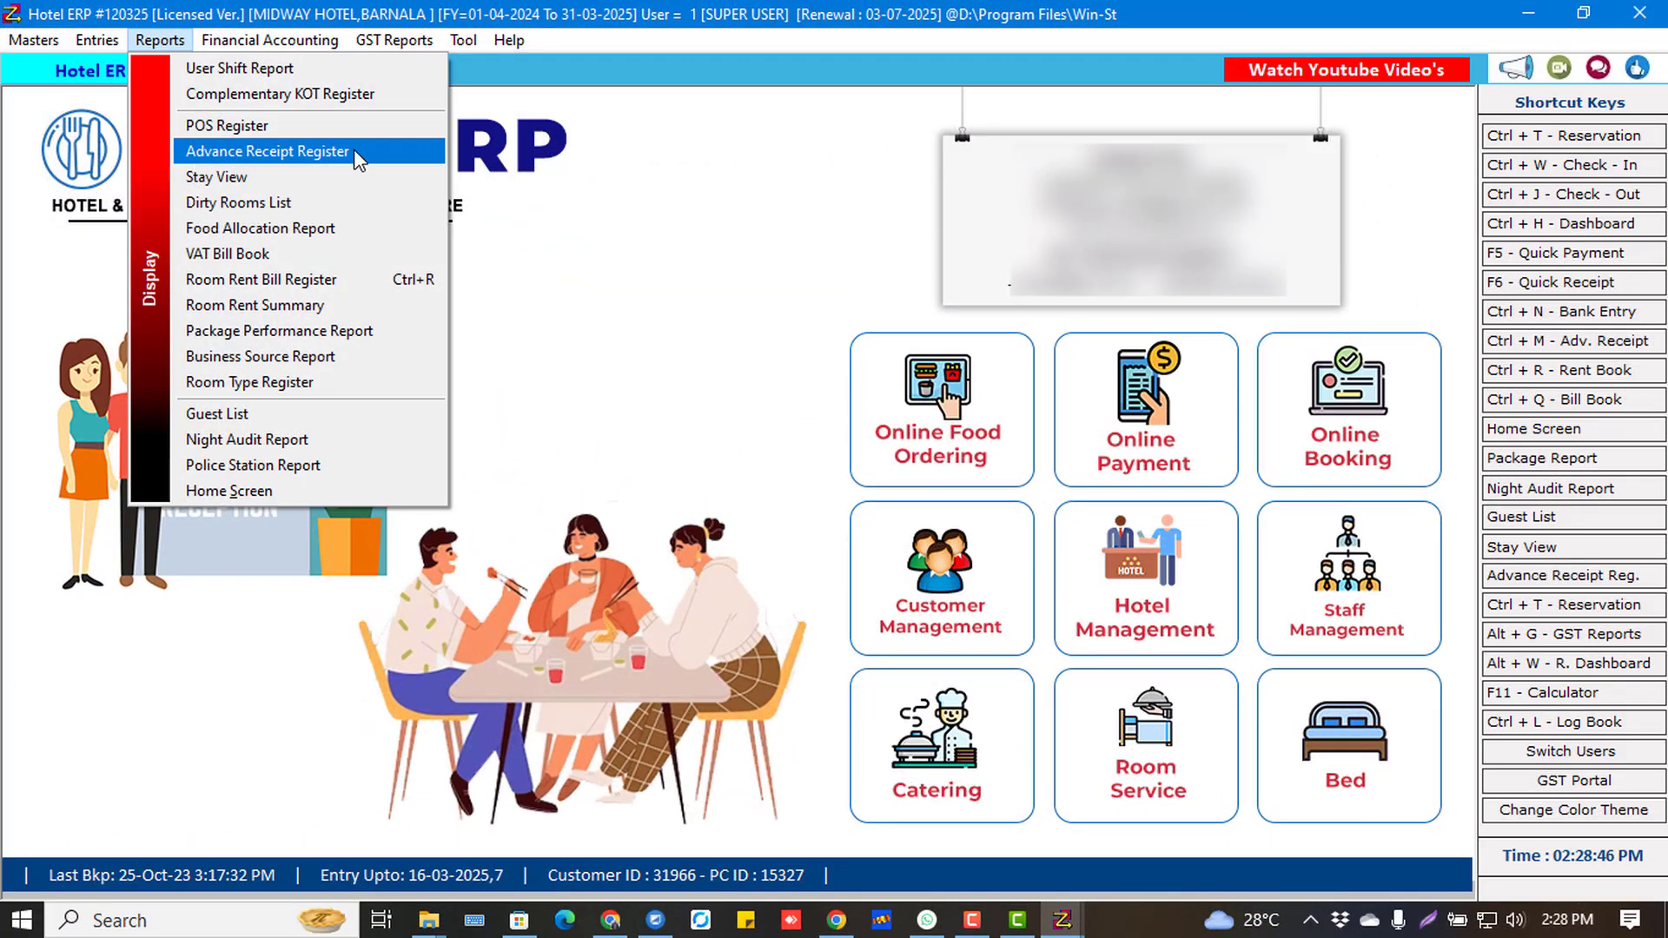
pyautogui.click(353, 151)
pyautogui.click(782, 158)
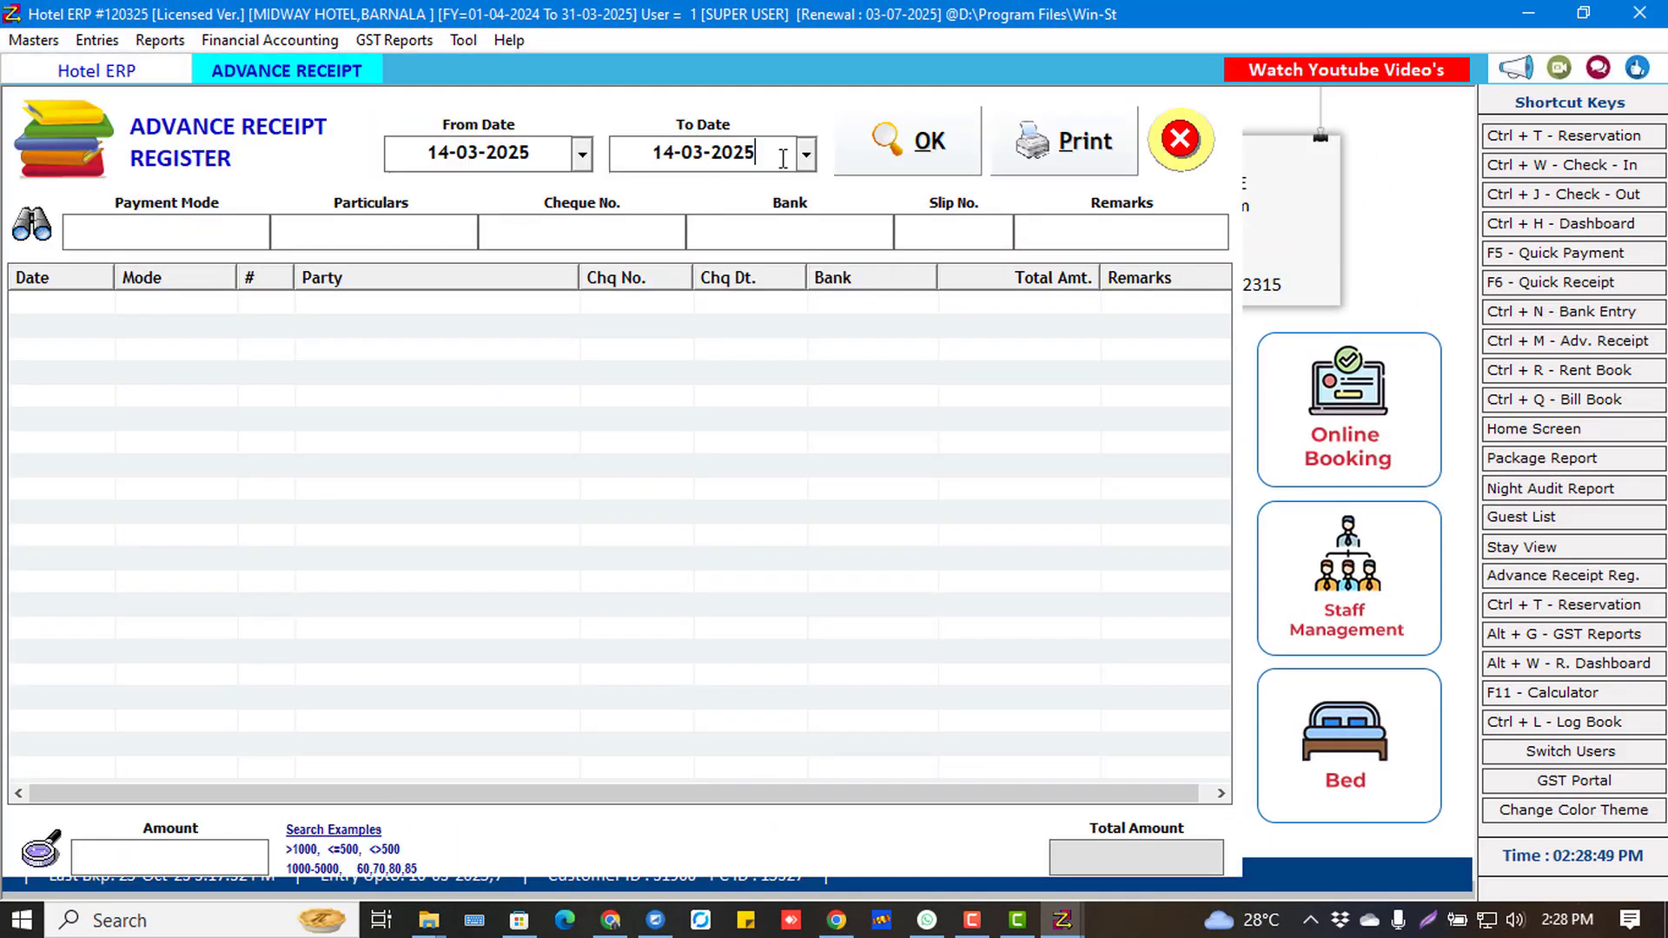
pyautogui.write('17')
pyautogui.press('Return')
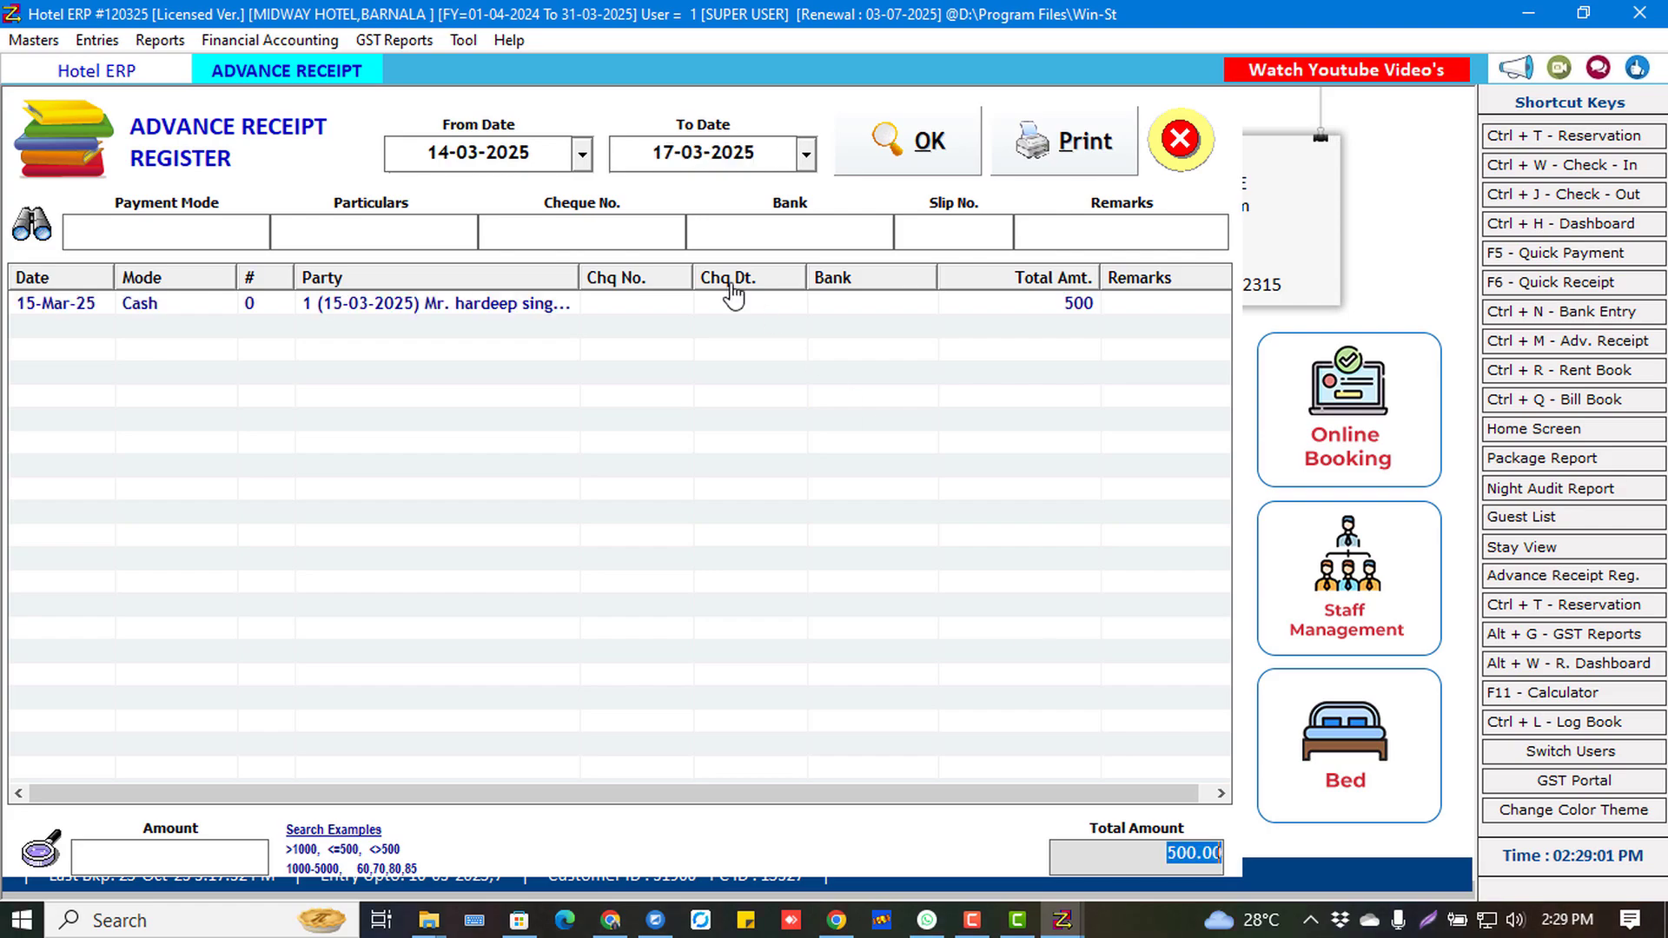
pyautogui.click(446, 306)
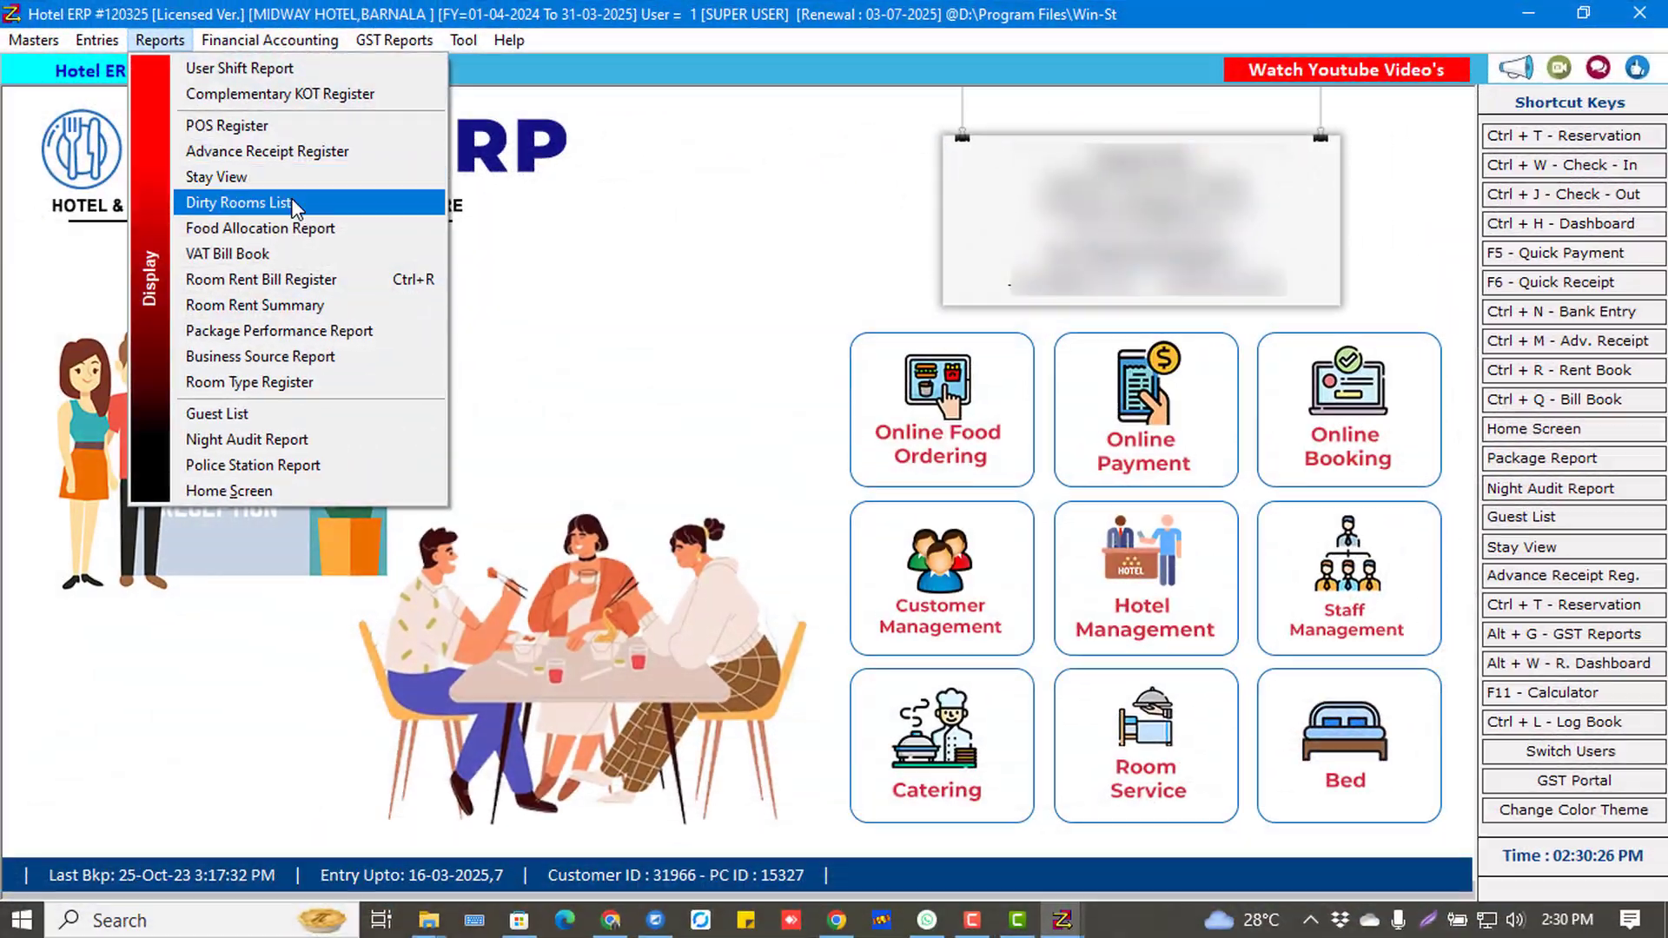
# Mark room 101 as cleaned in the dirty rooms list and close the list.
pyautogui.click(353, 201)
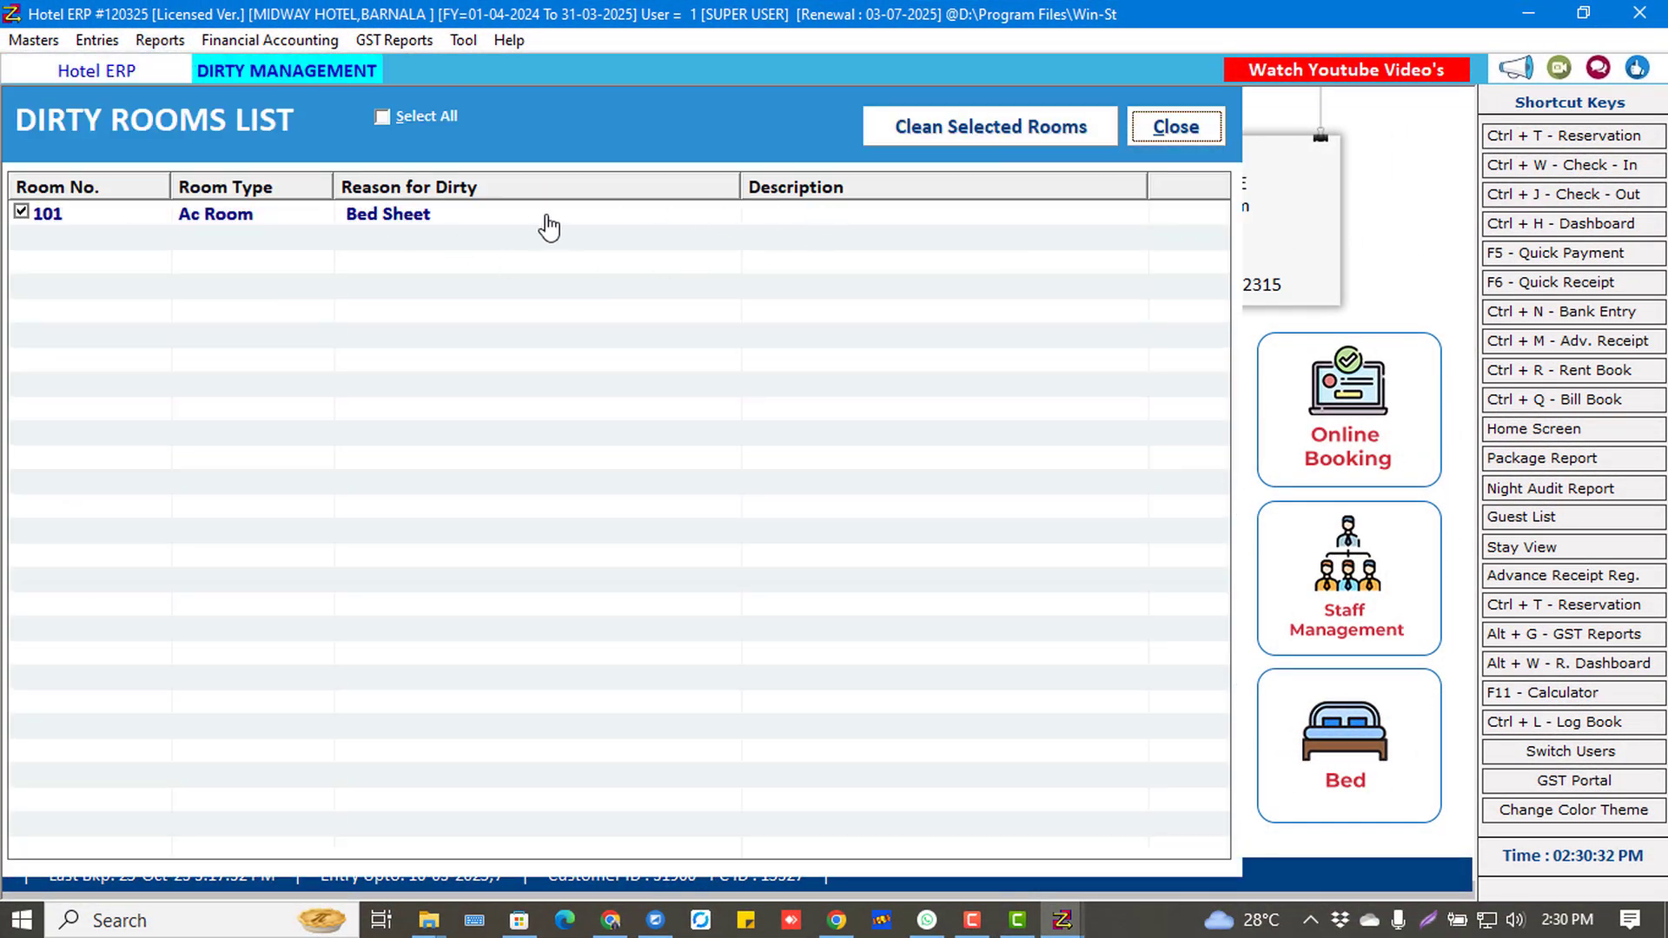
pyautogui.click(534, 224)
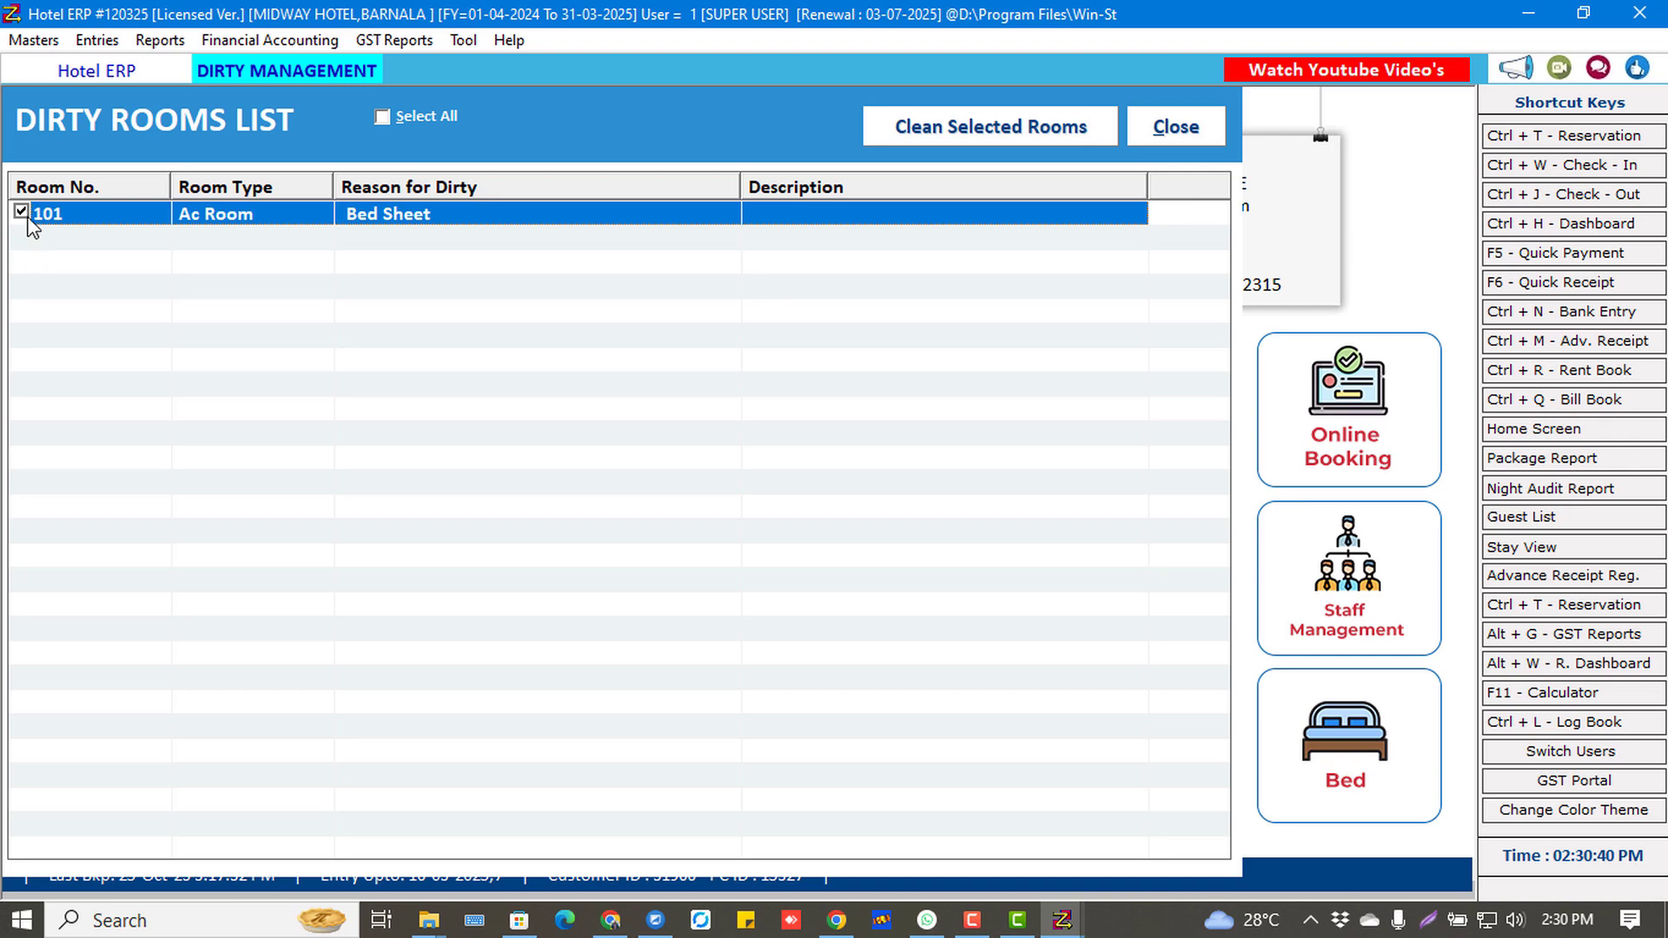
pyautogui.click(941, 134)
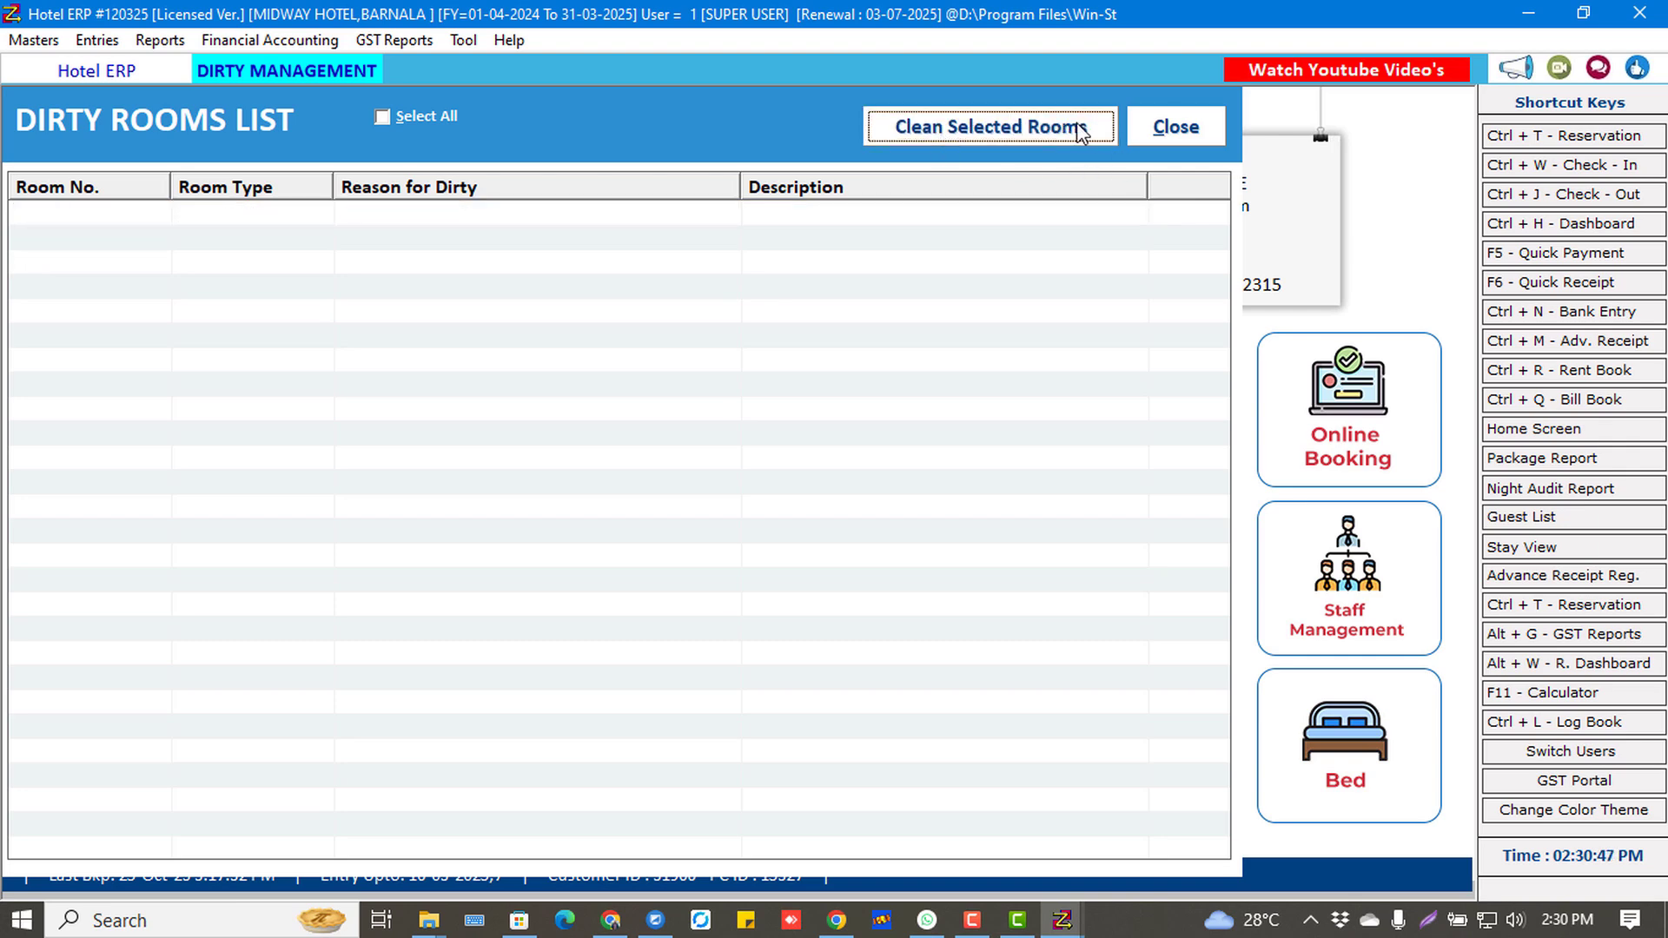
pyautogui.click(1148, 127)
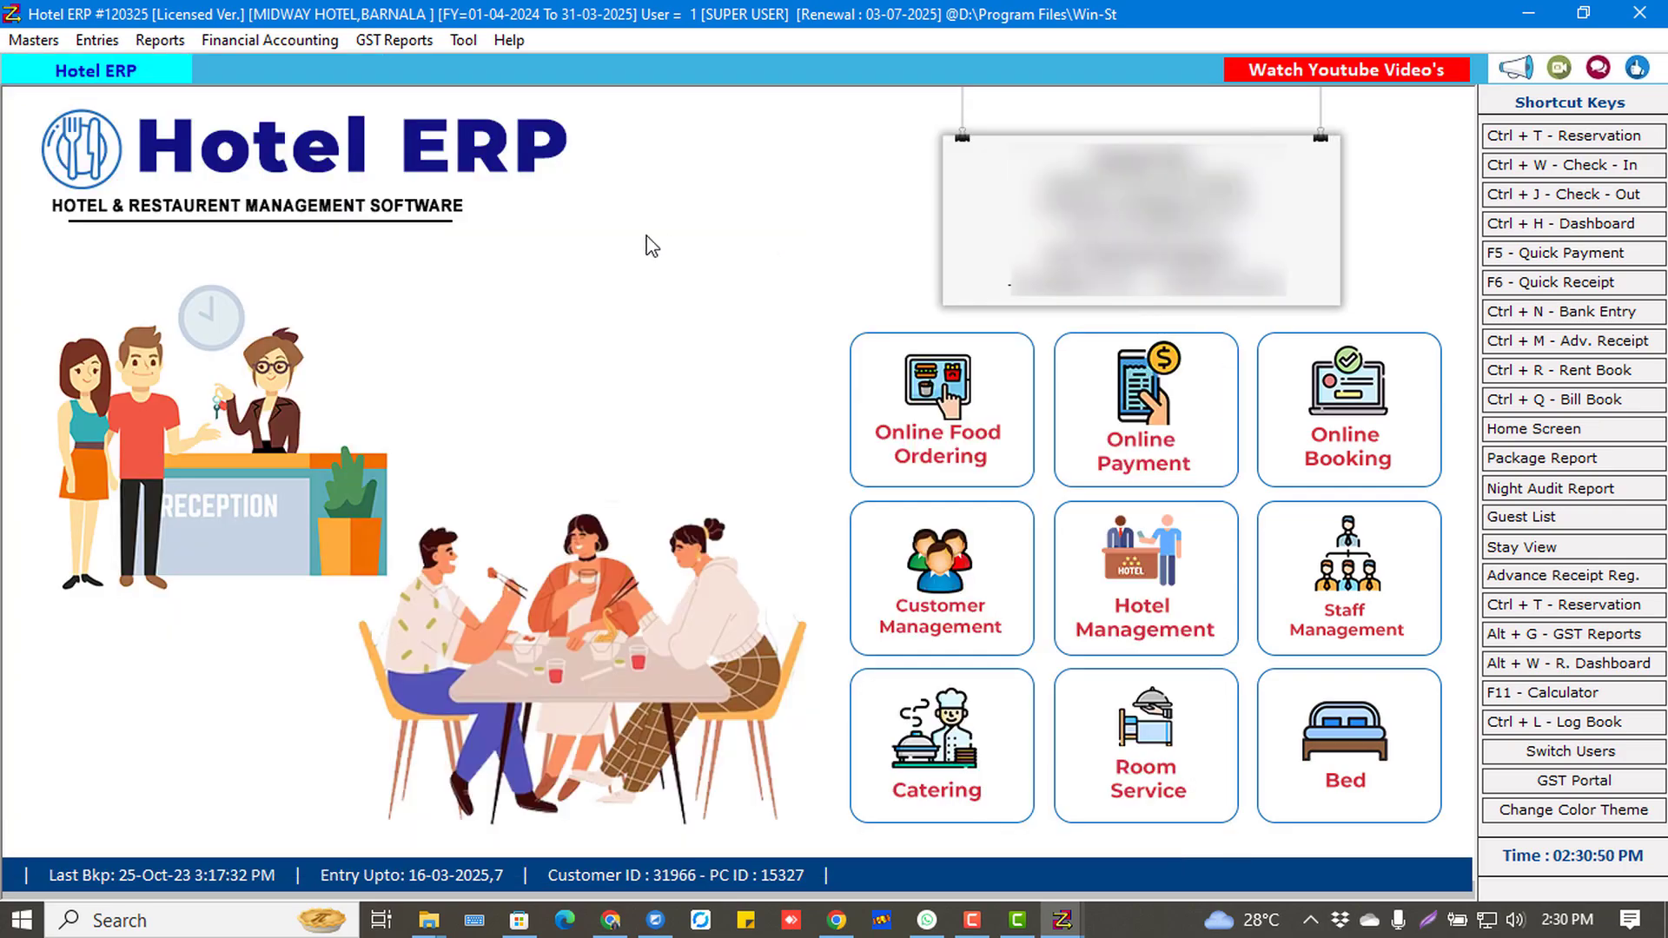
# Display the room rent bill register from 14-03-2025 to 17-03-2025 and examine all columns of the room 101 bill.
pyautogui.click(160, 40)
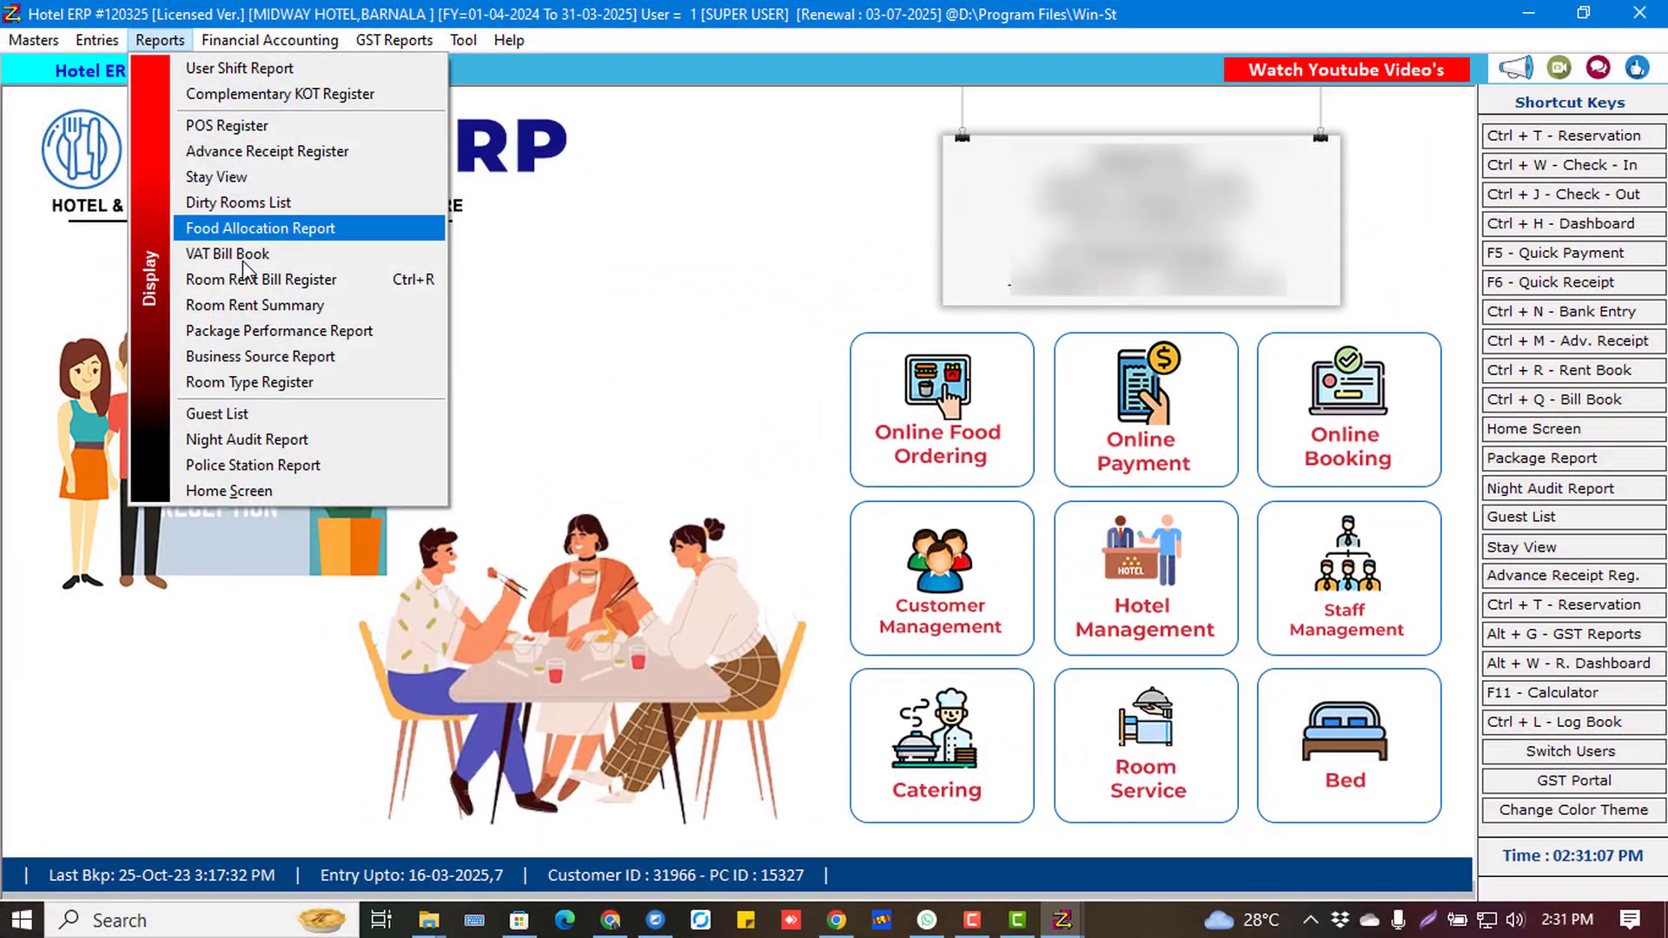
pyautogui.click(352, 280)
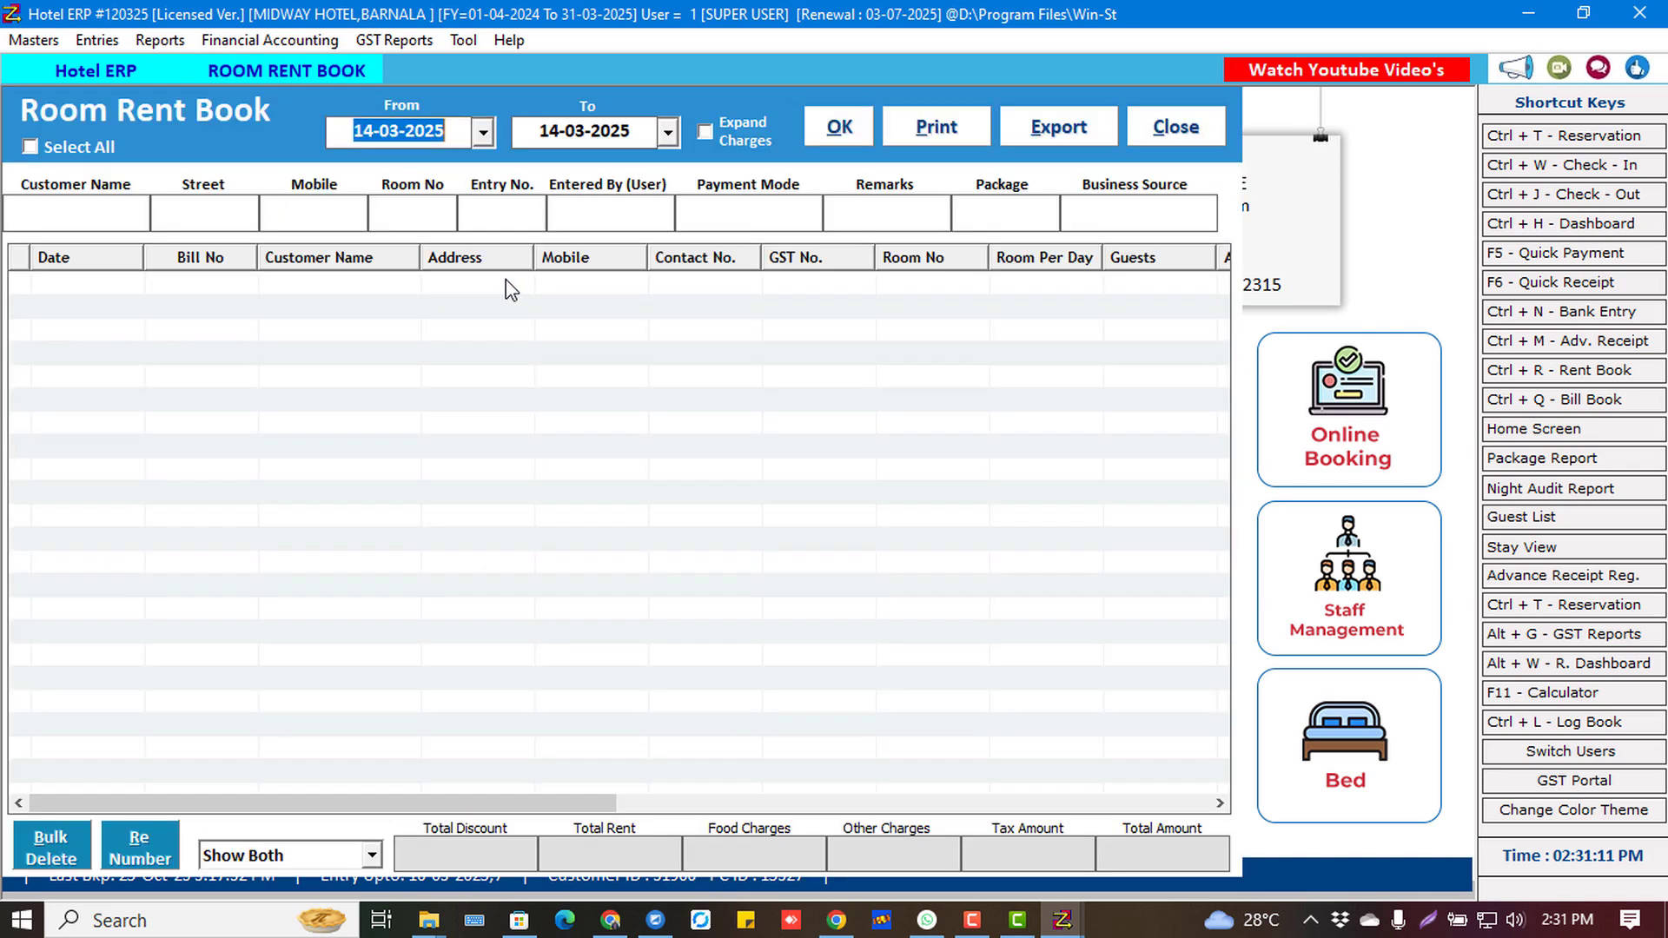
pyautogui.click(477, 295)
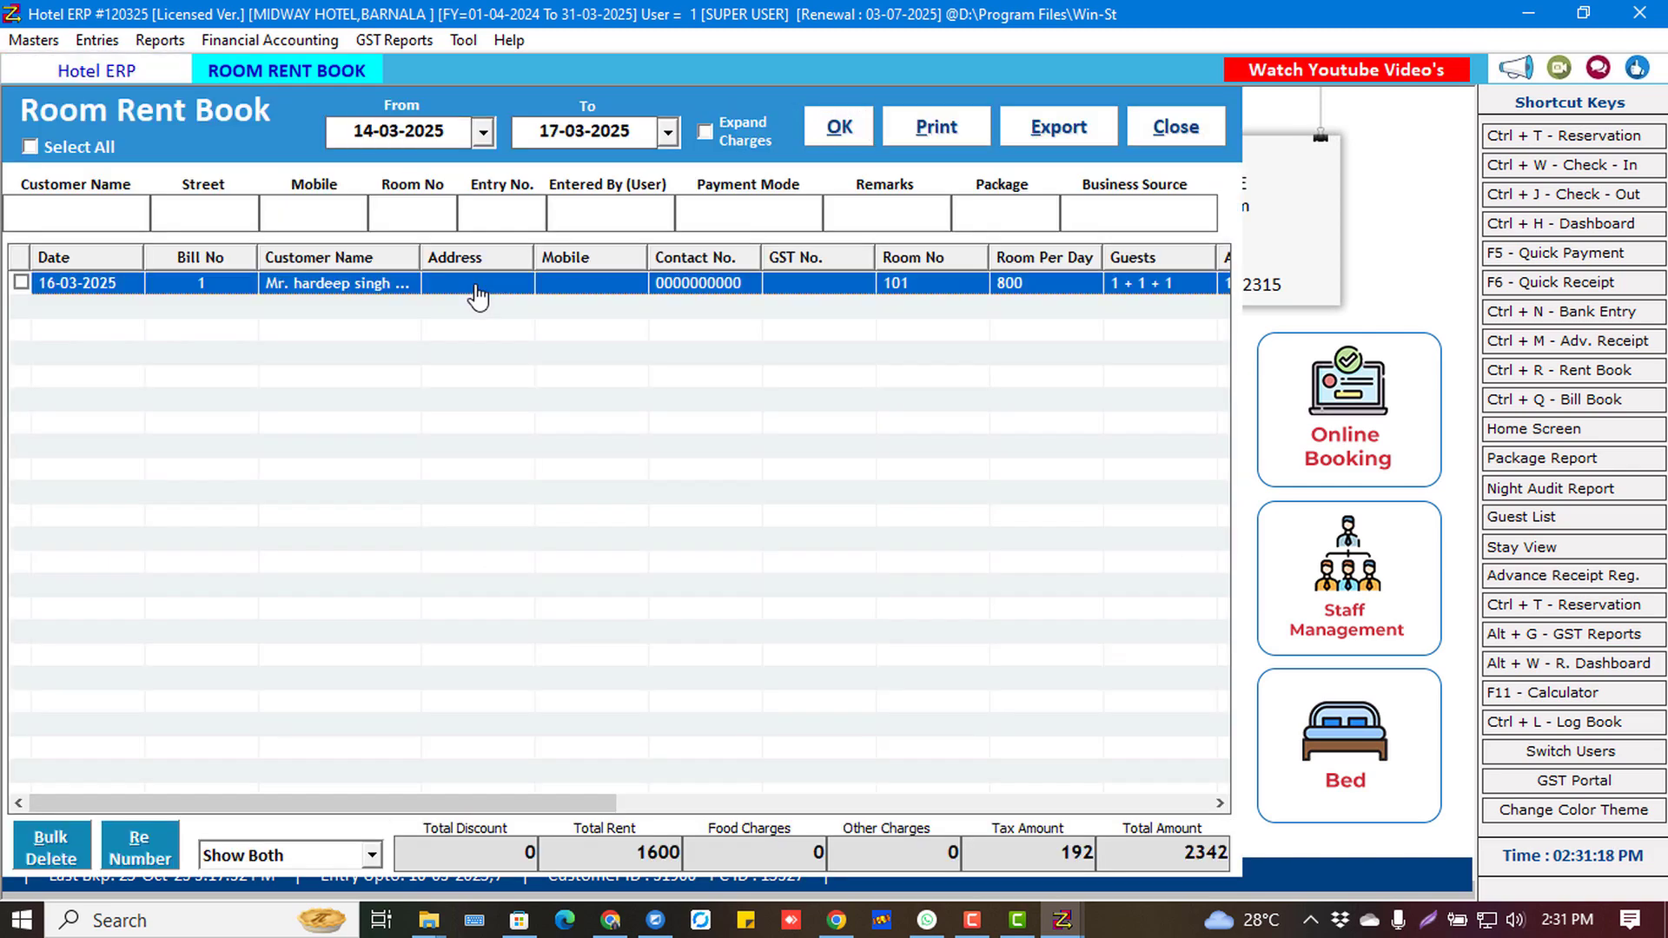
pyautogui.moveTo(574, 803); pyautogui.dragTo(744, 793)
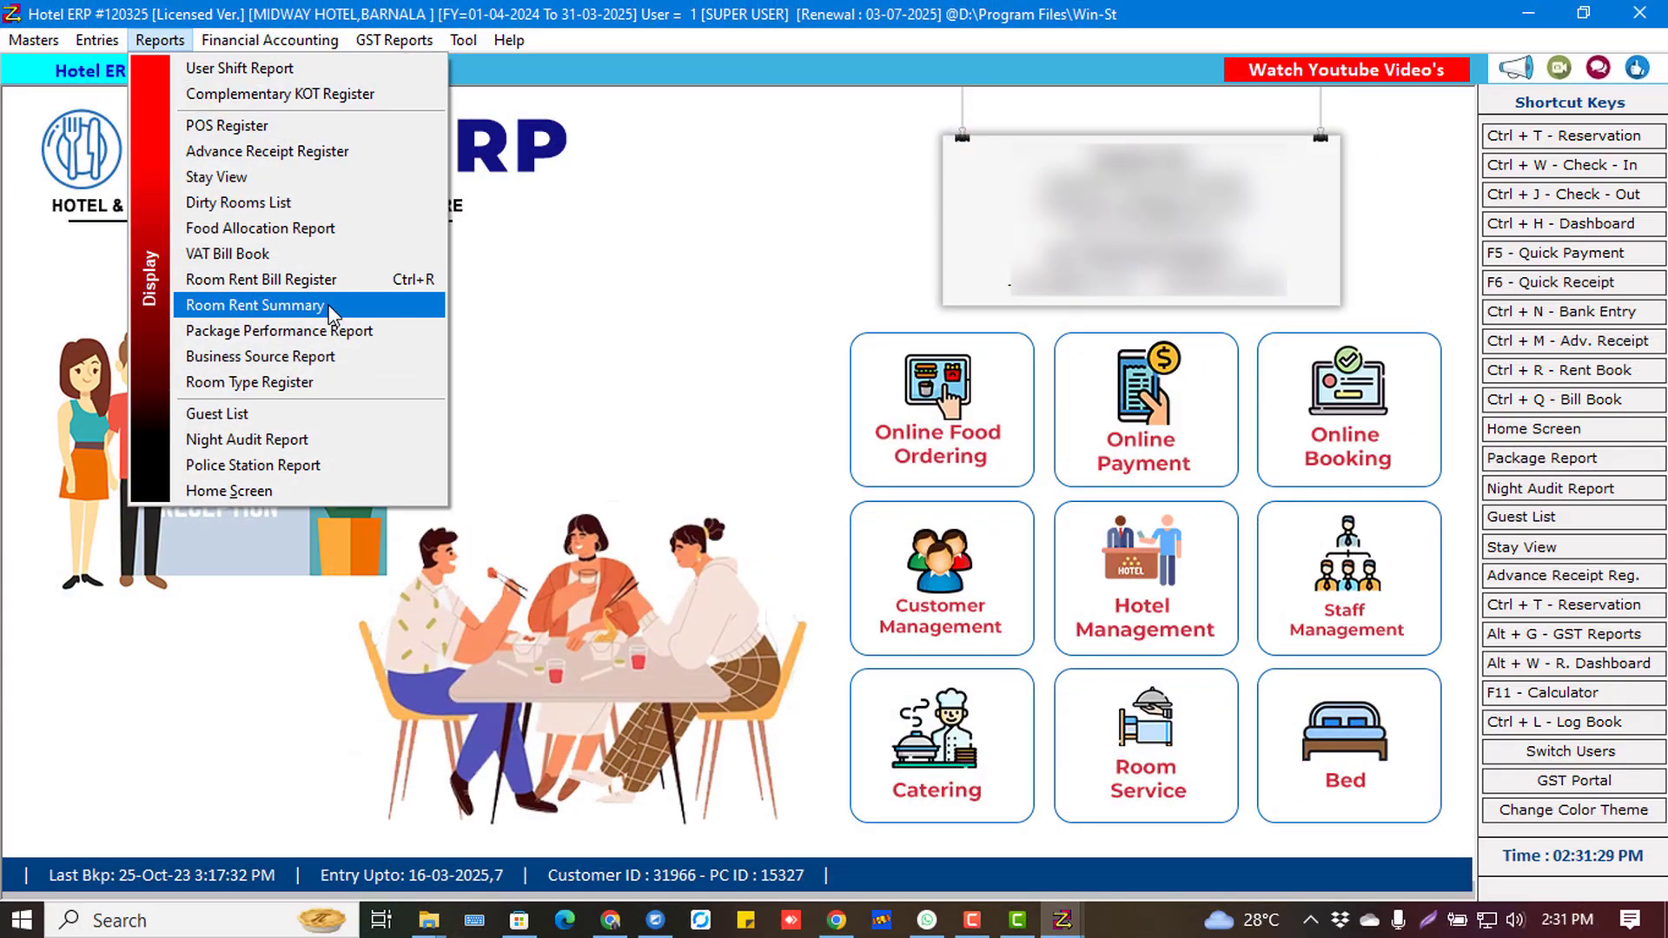
# Review the room rent summary from 14-03-2025 to 17-03-2025, including its tax and total columns, and close it.
pyautogui.click(332, 305)
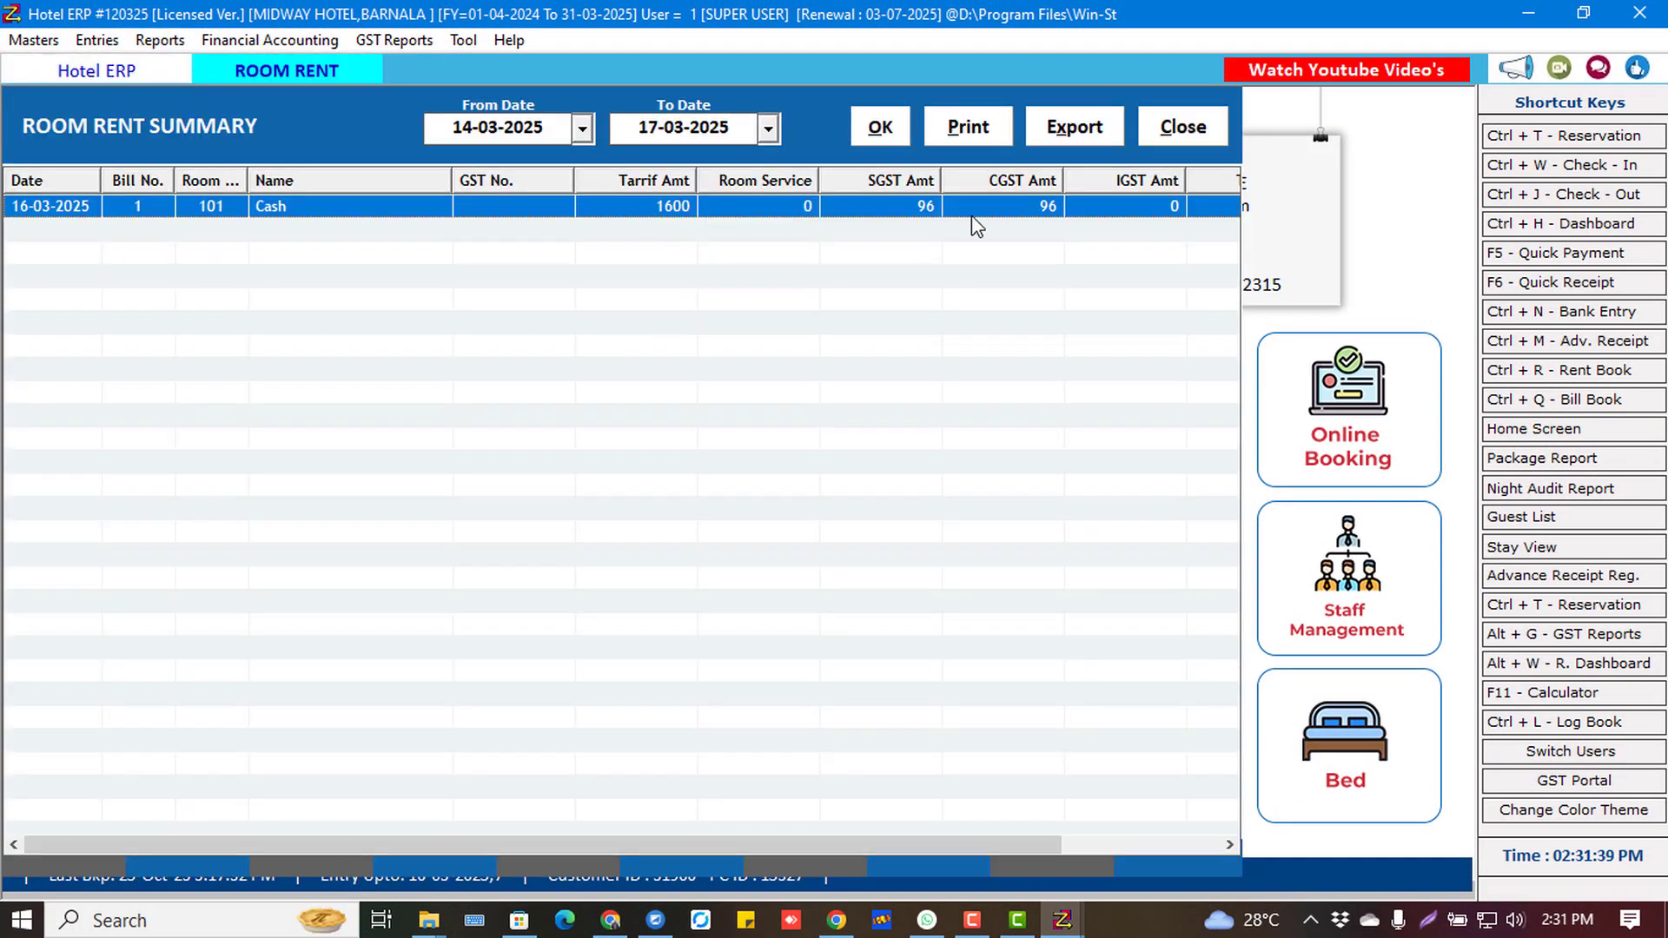
pyautogui.moveTo(955, 845); pyautogui.dragTo(1194, 846)
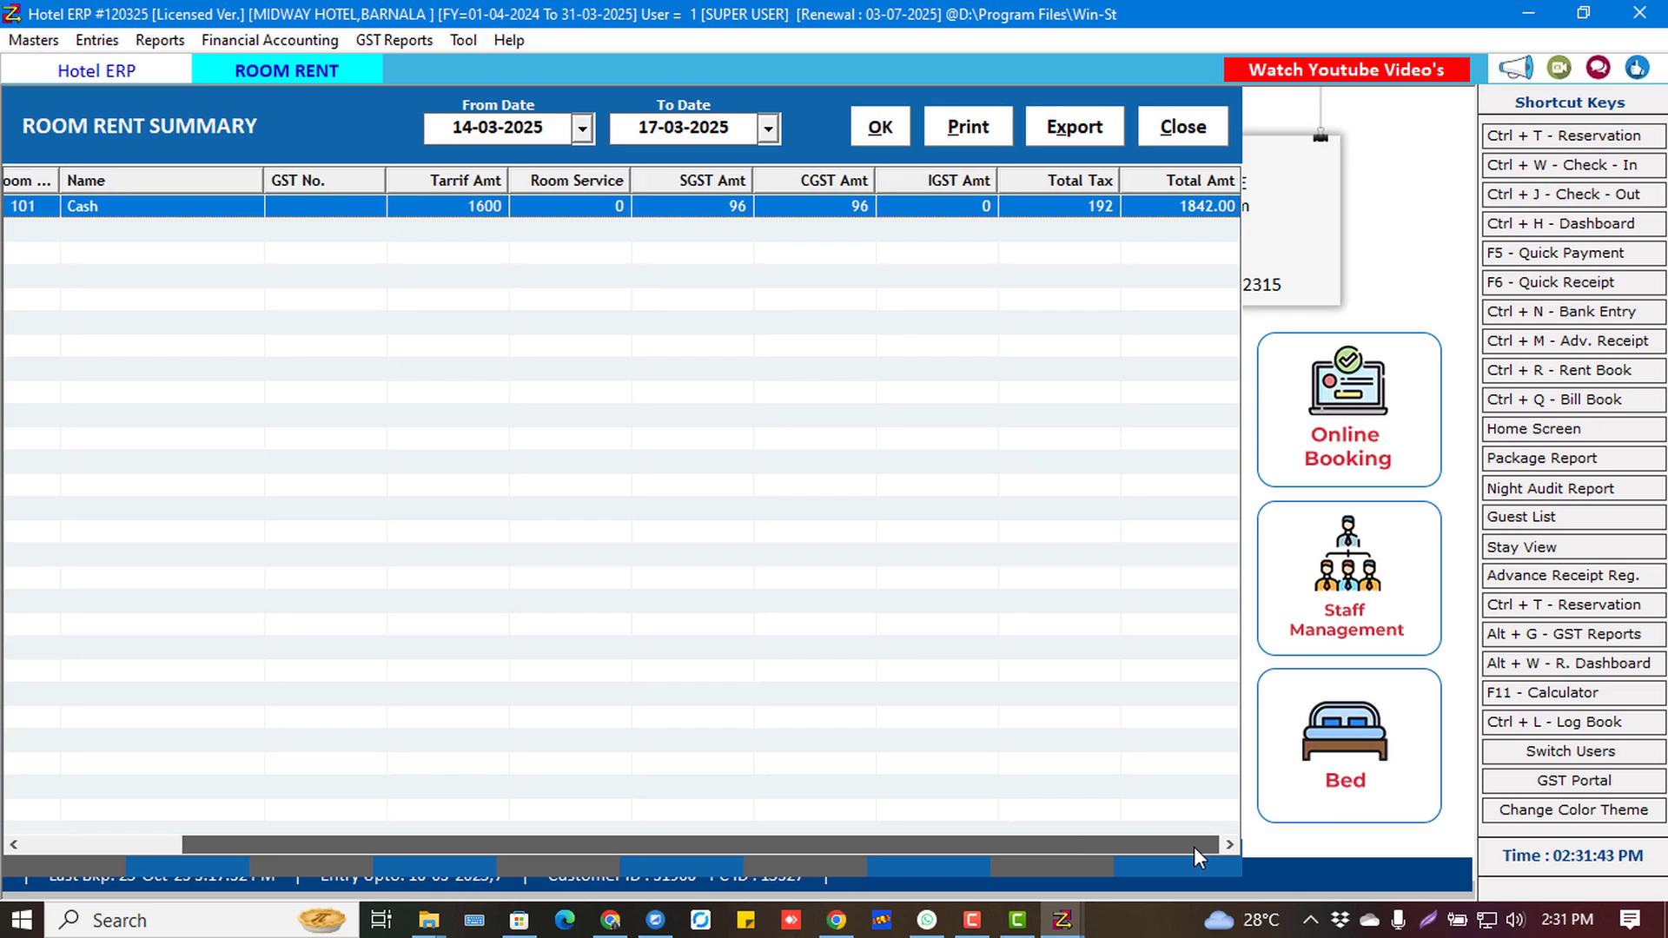
pyautogui.click(1184, 130)
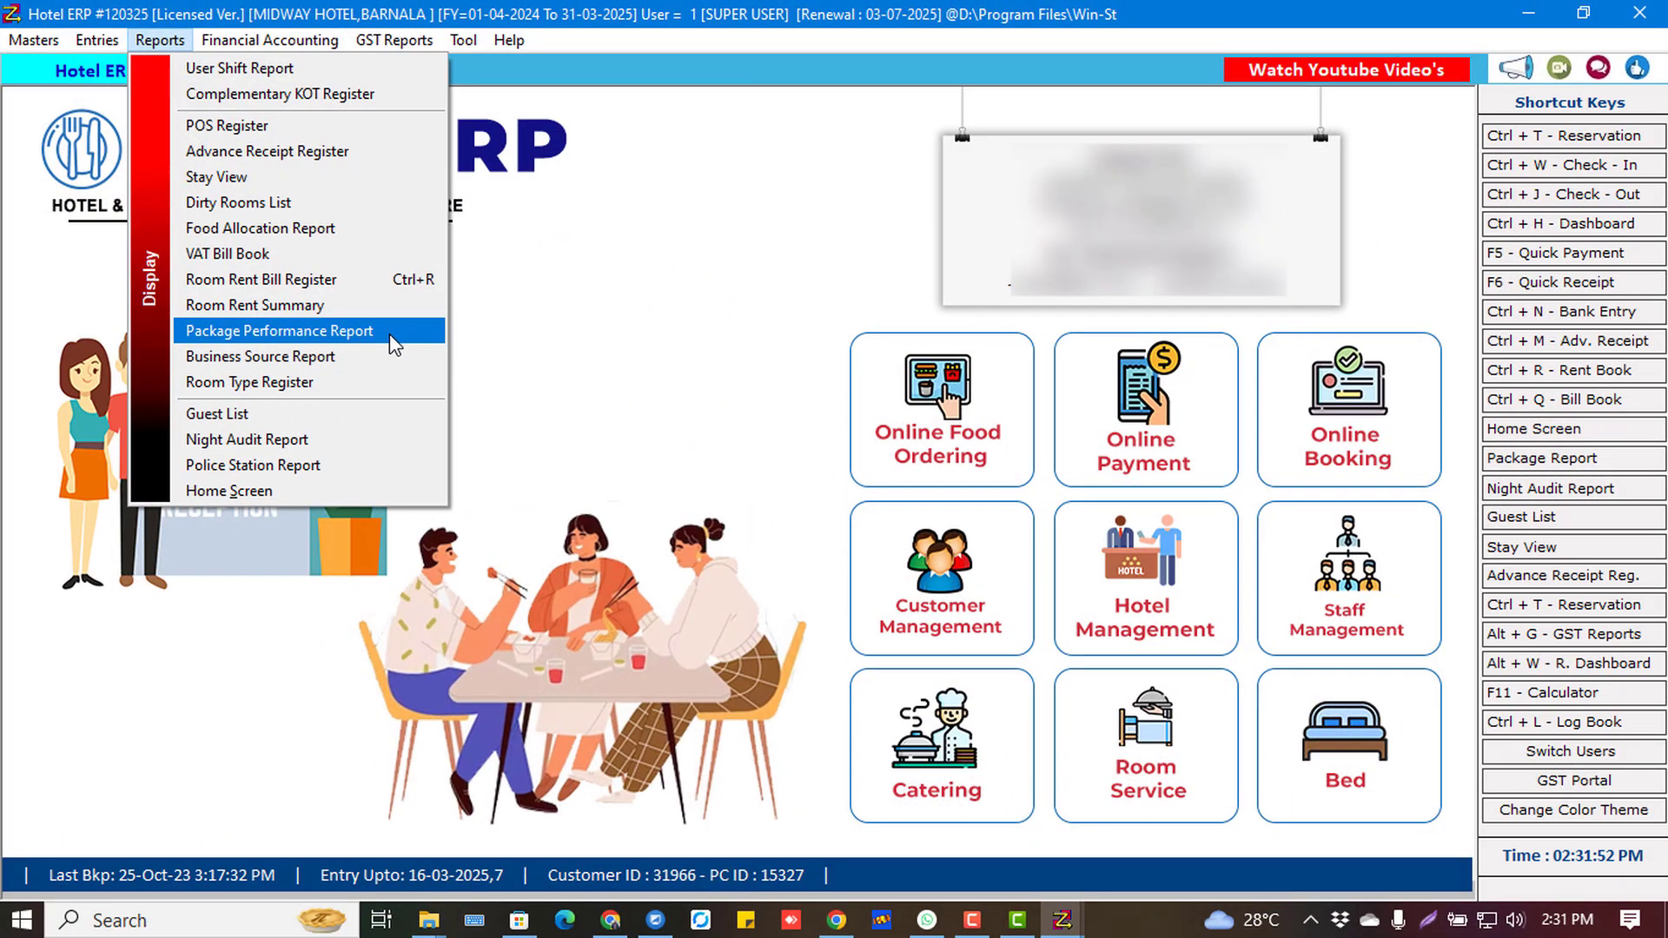
# Run the package performance report for all packages from 14-03-2025 to 17-03-2025.
pyautogui.click(389, 333)
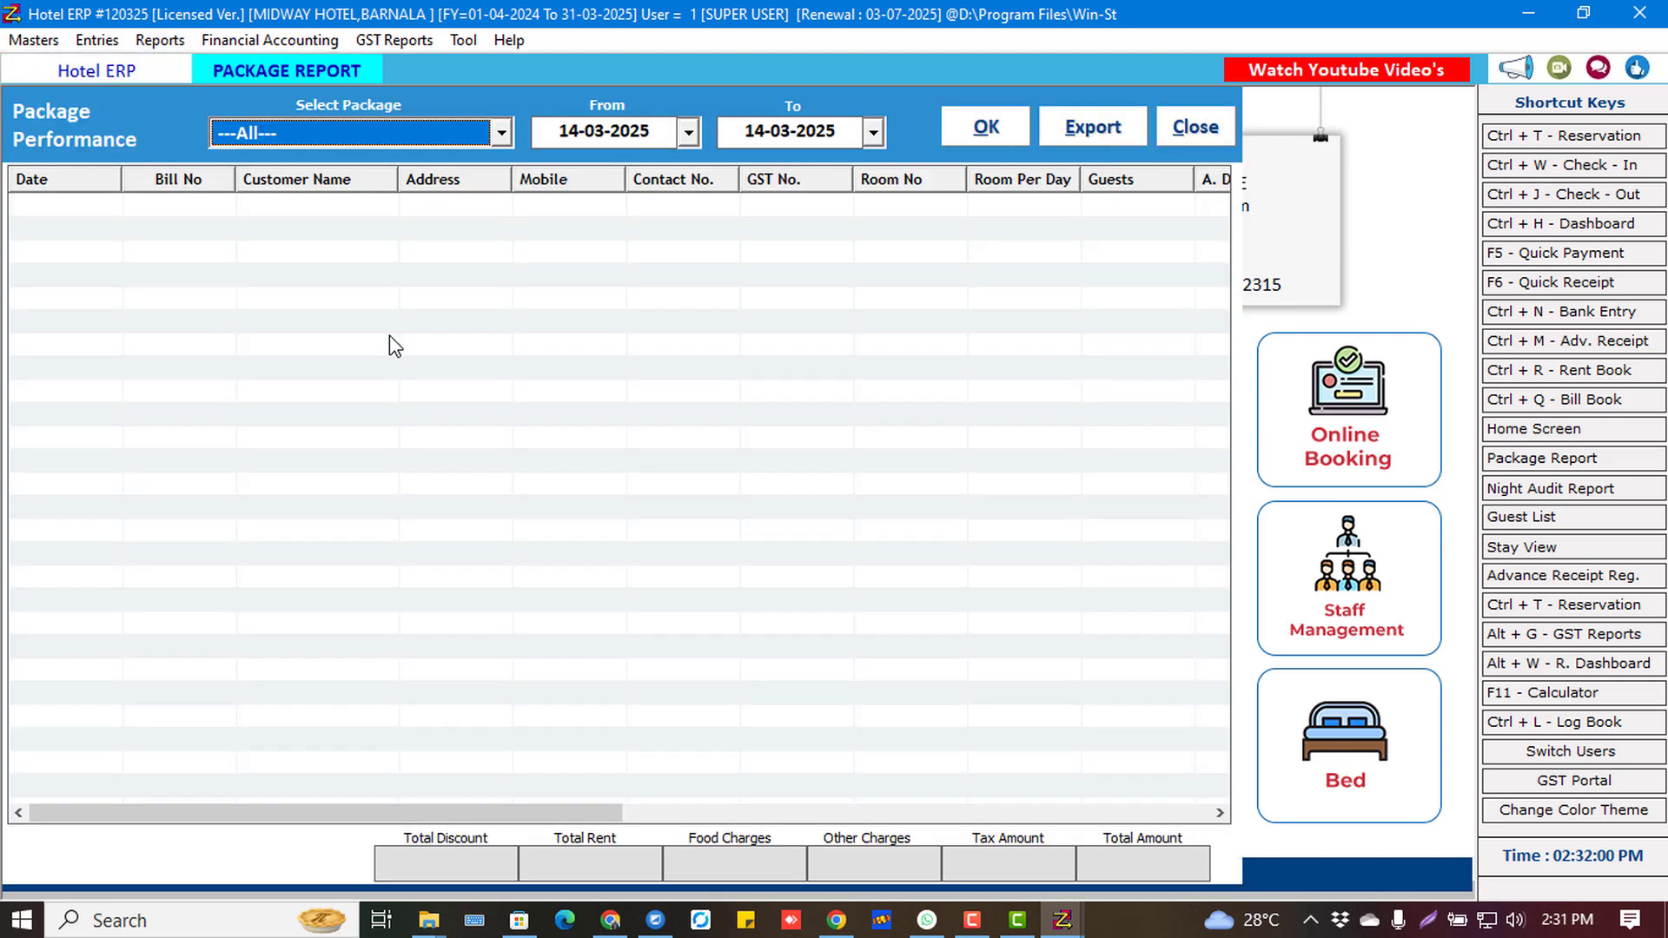
pyautogui.press('Down')
pyautogui.press('Up')
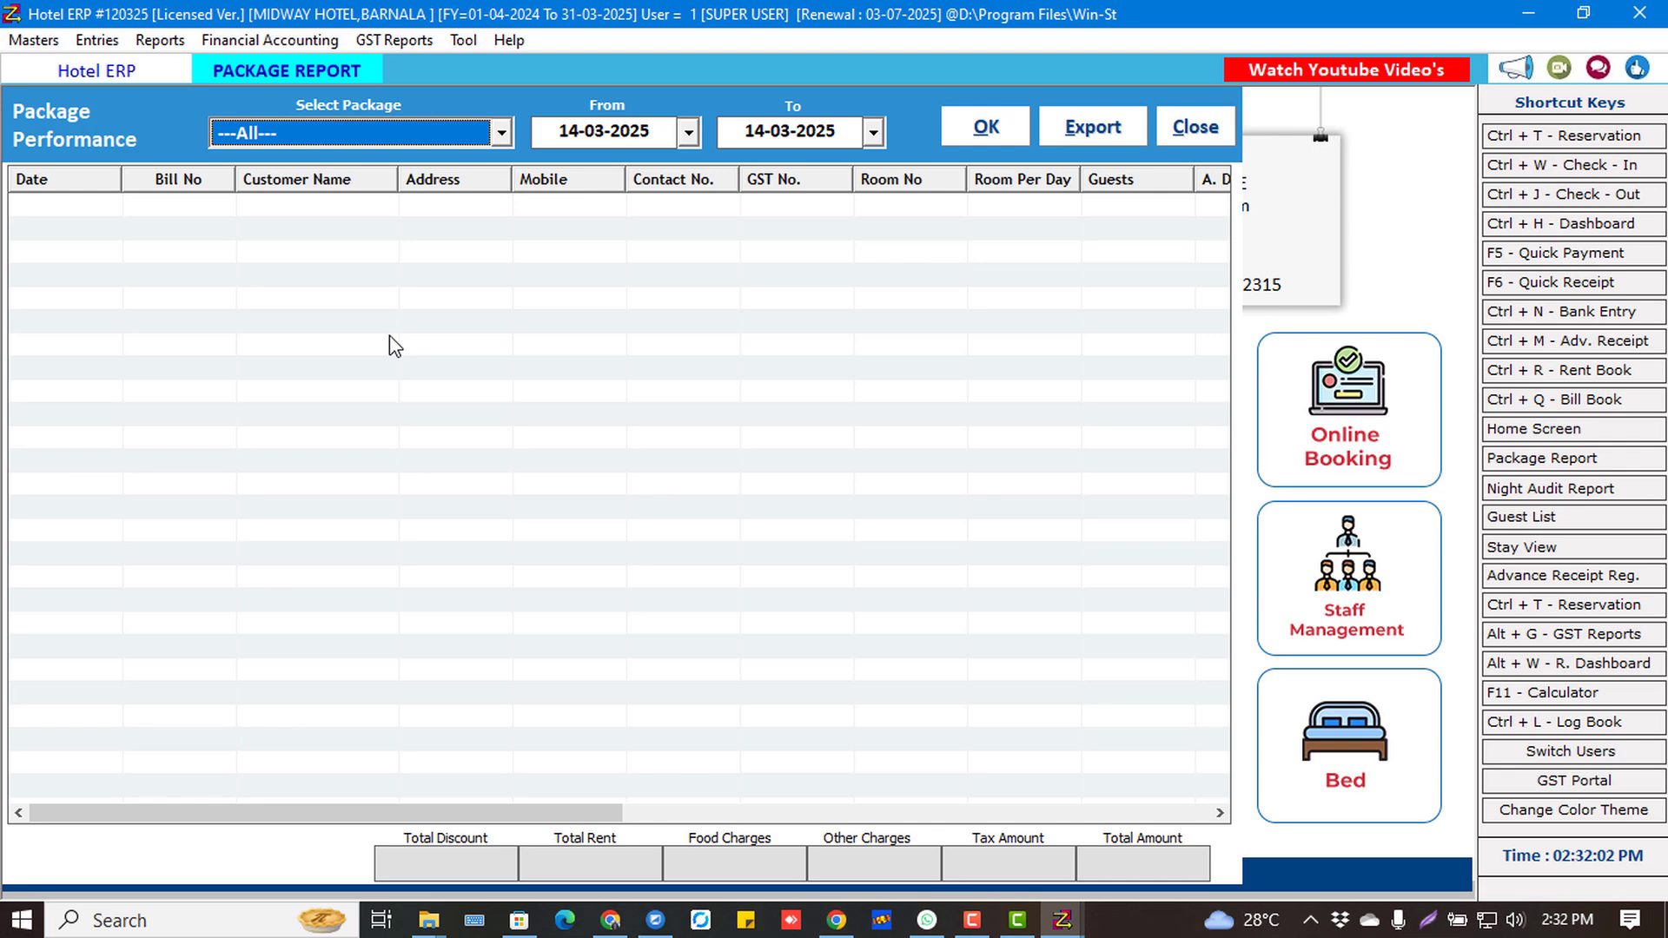
pyautogui.press('Tab')
pyautogui.press('Tab')
pyautogui.write('17-03-2025')
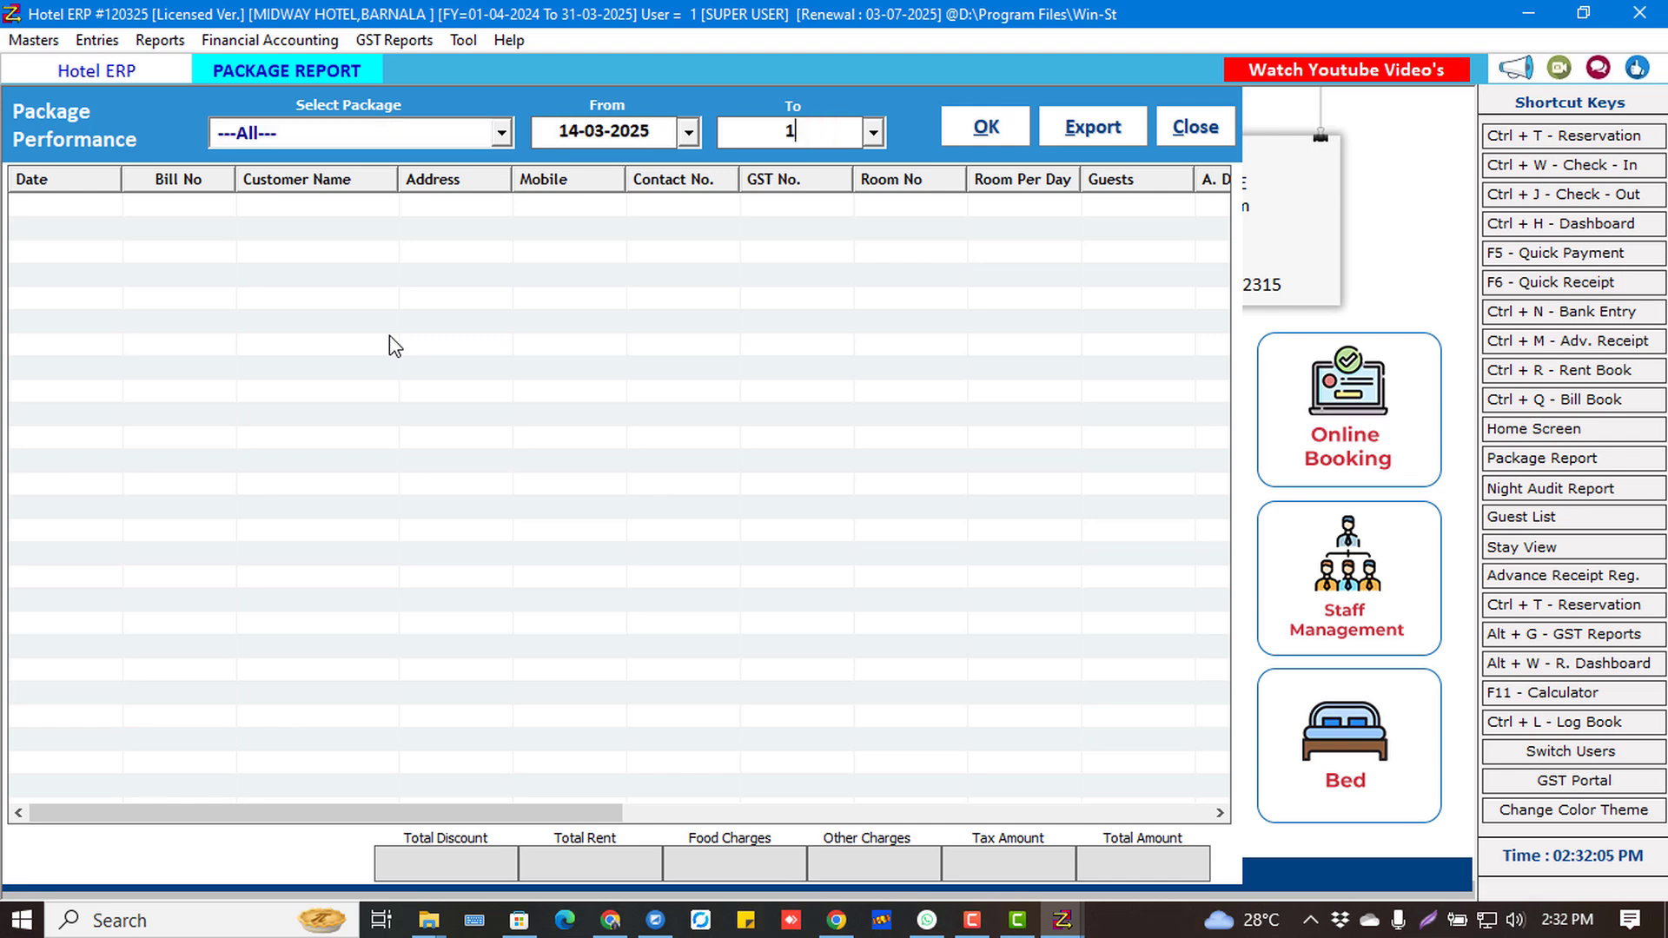
pyautogui.press('Return')
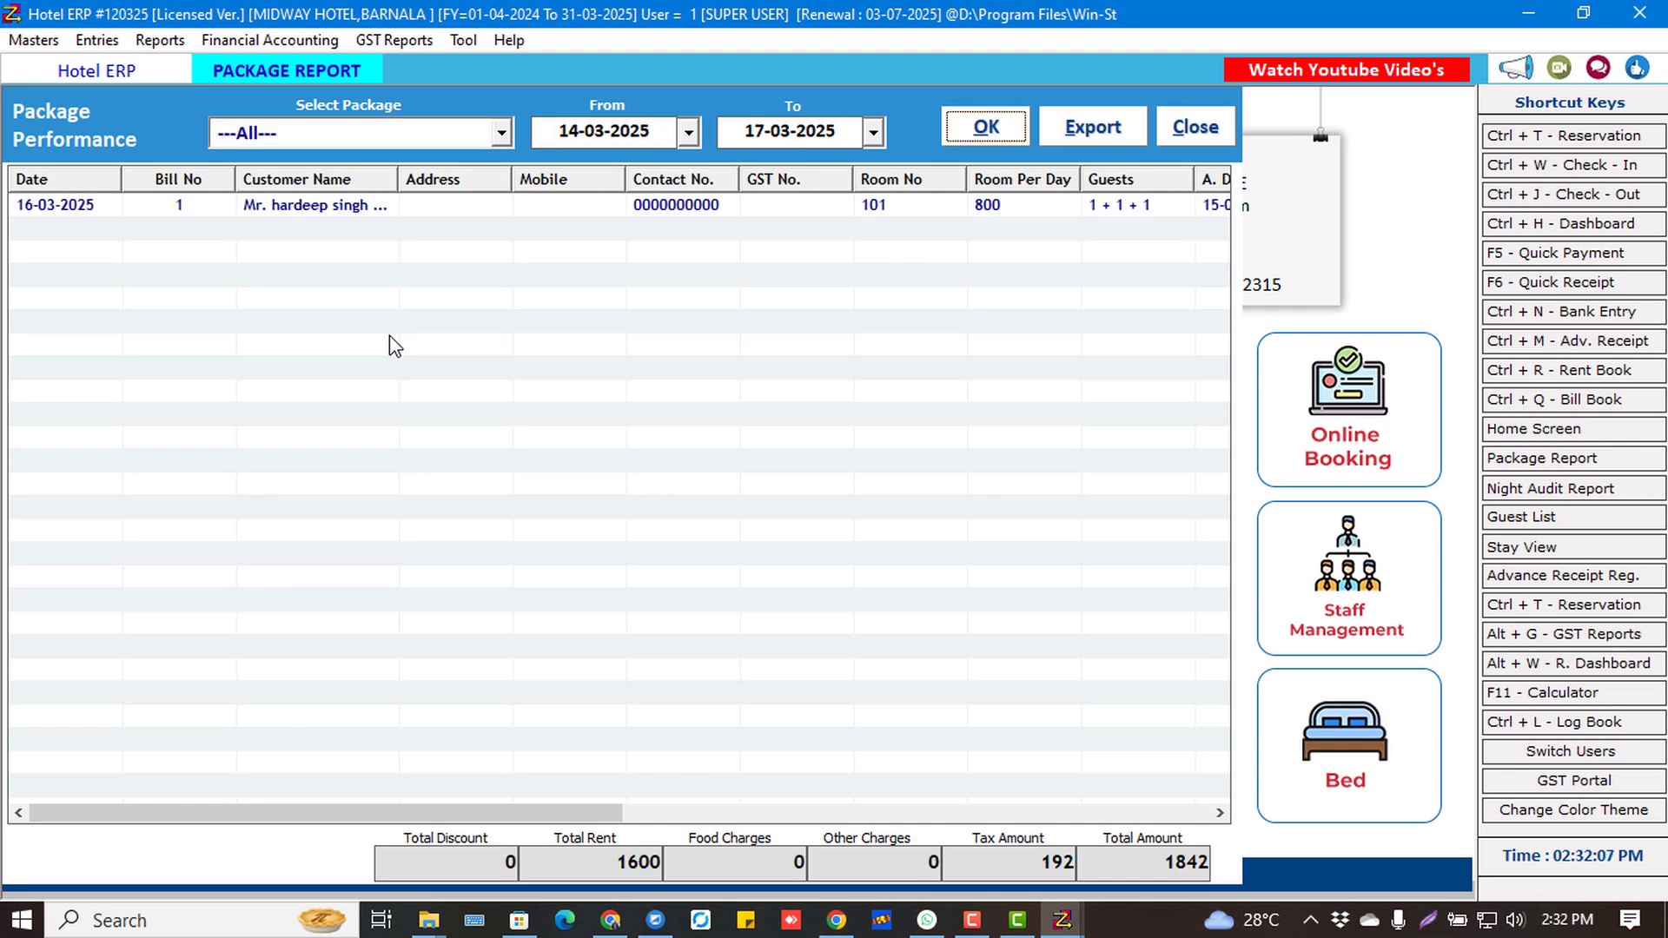
# Rerun the package performance report for a single package instead of all packages.
pyautogui.click(346, 129)
pyautogui.press('Down')
pyautogui.press('Return')
pyautogui.press('Return')
pyautogui.press('Return')
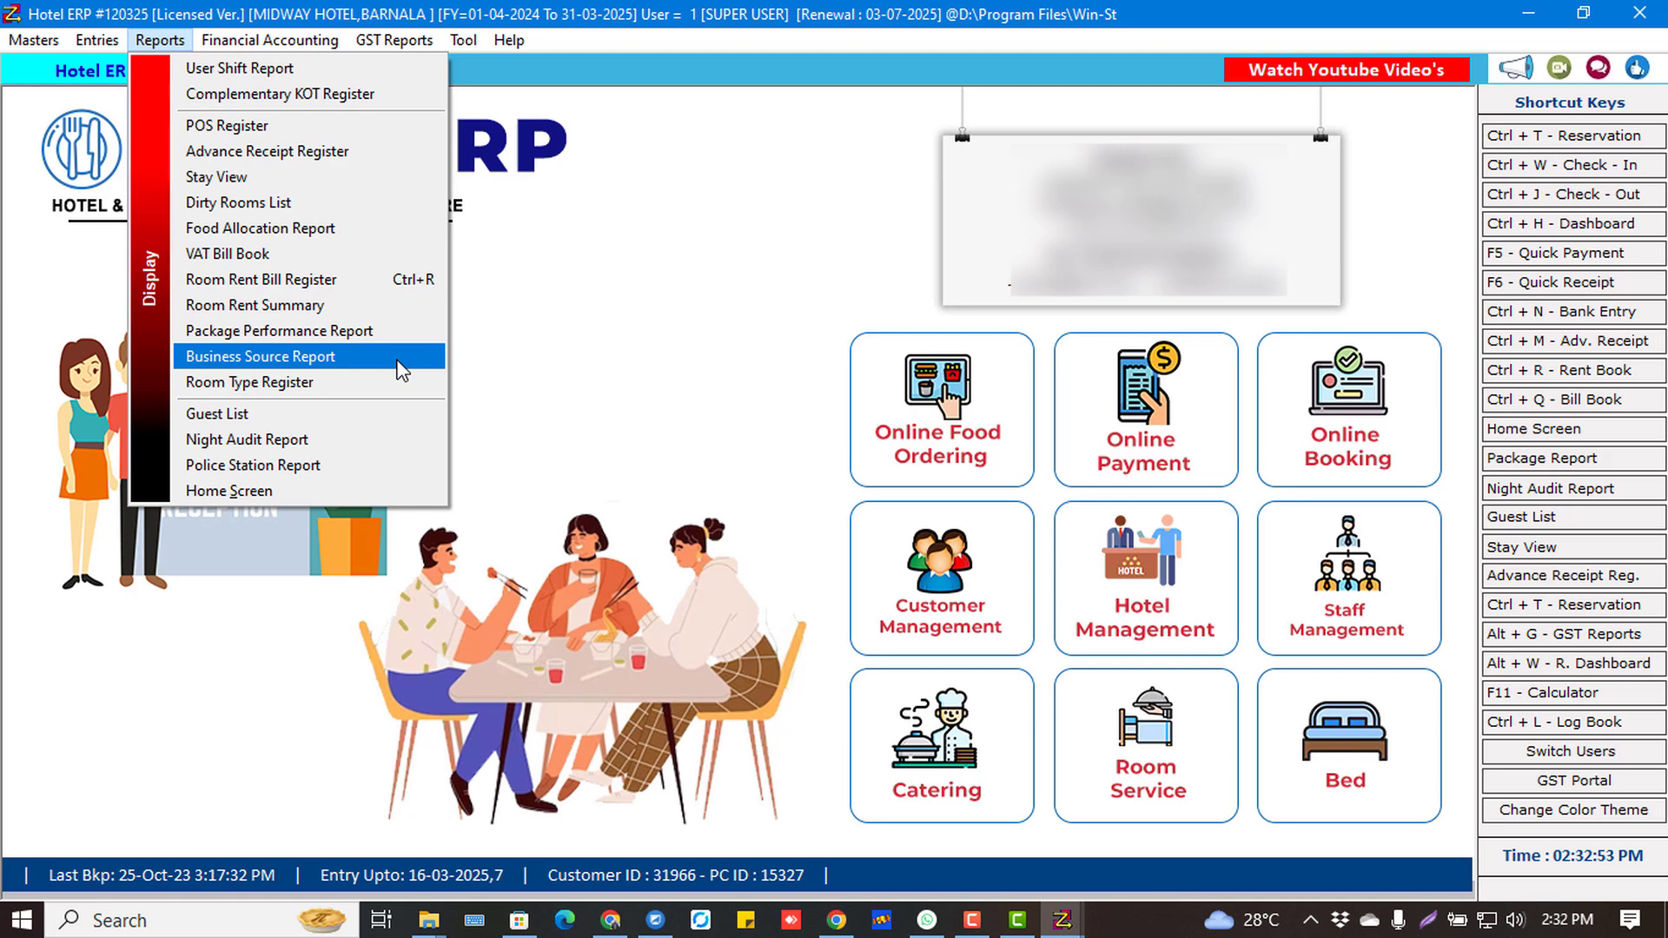
# Run the business source report for all sources from 14-03-2025 to 17-03-2025 and bring up the choice of sources.
pyautogui.click(402, 371)
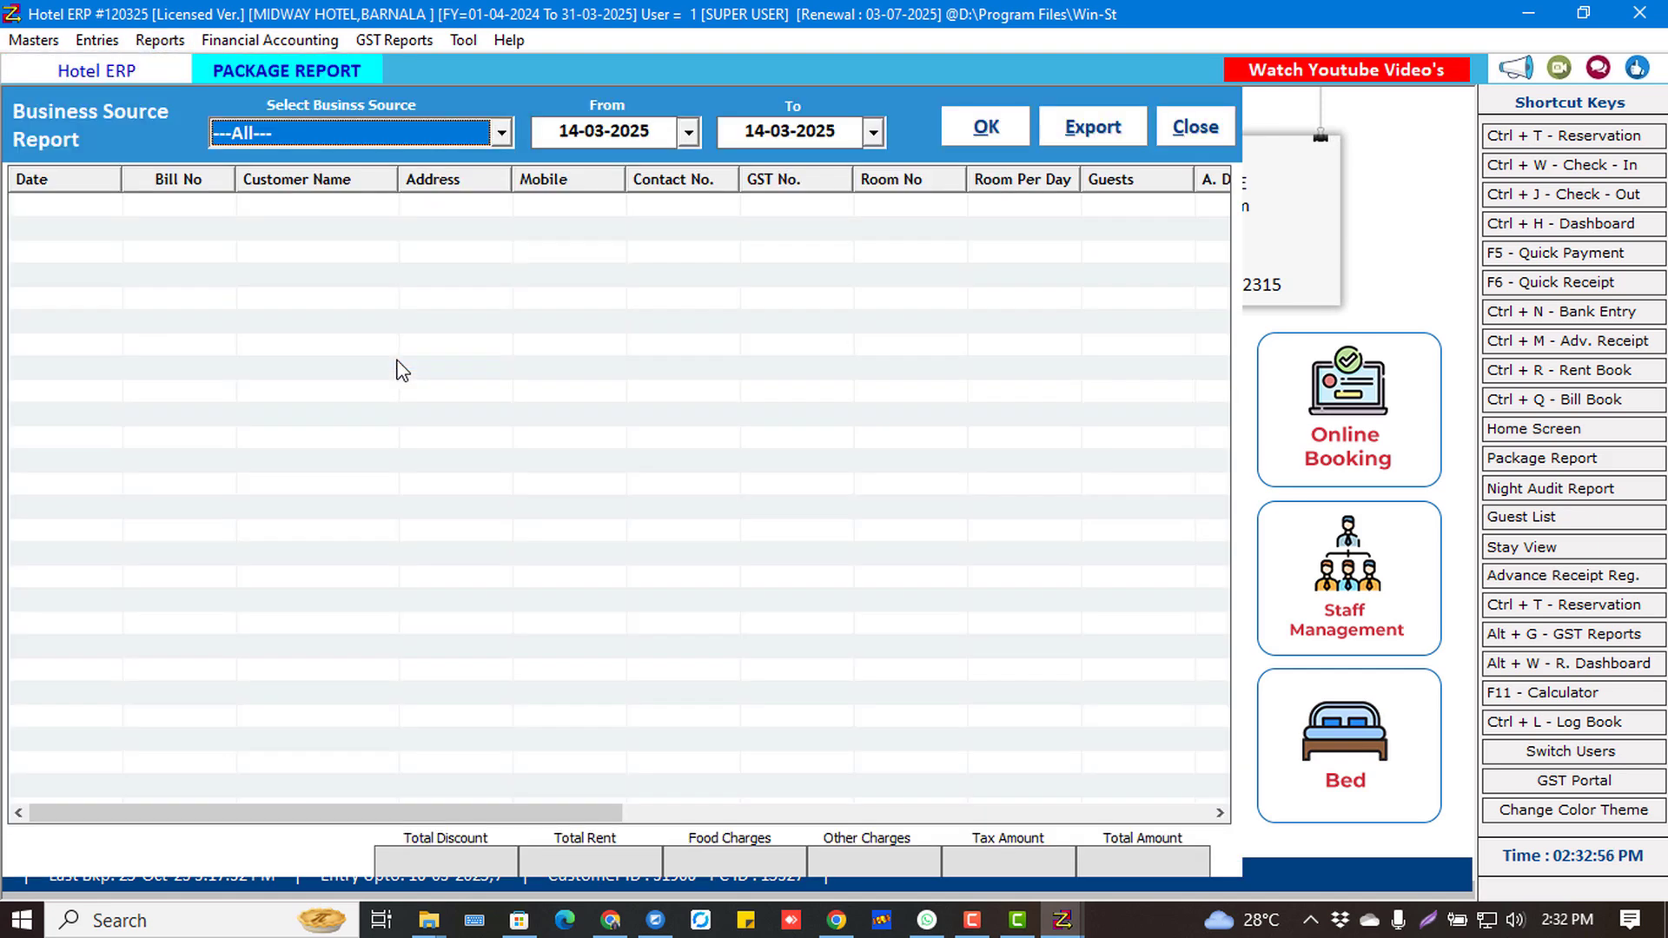
pyautogui.press('Return')
pyautogui.press('Return')
pyautogui.write('17')
pyautogui.press('Return')
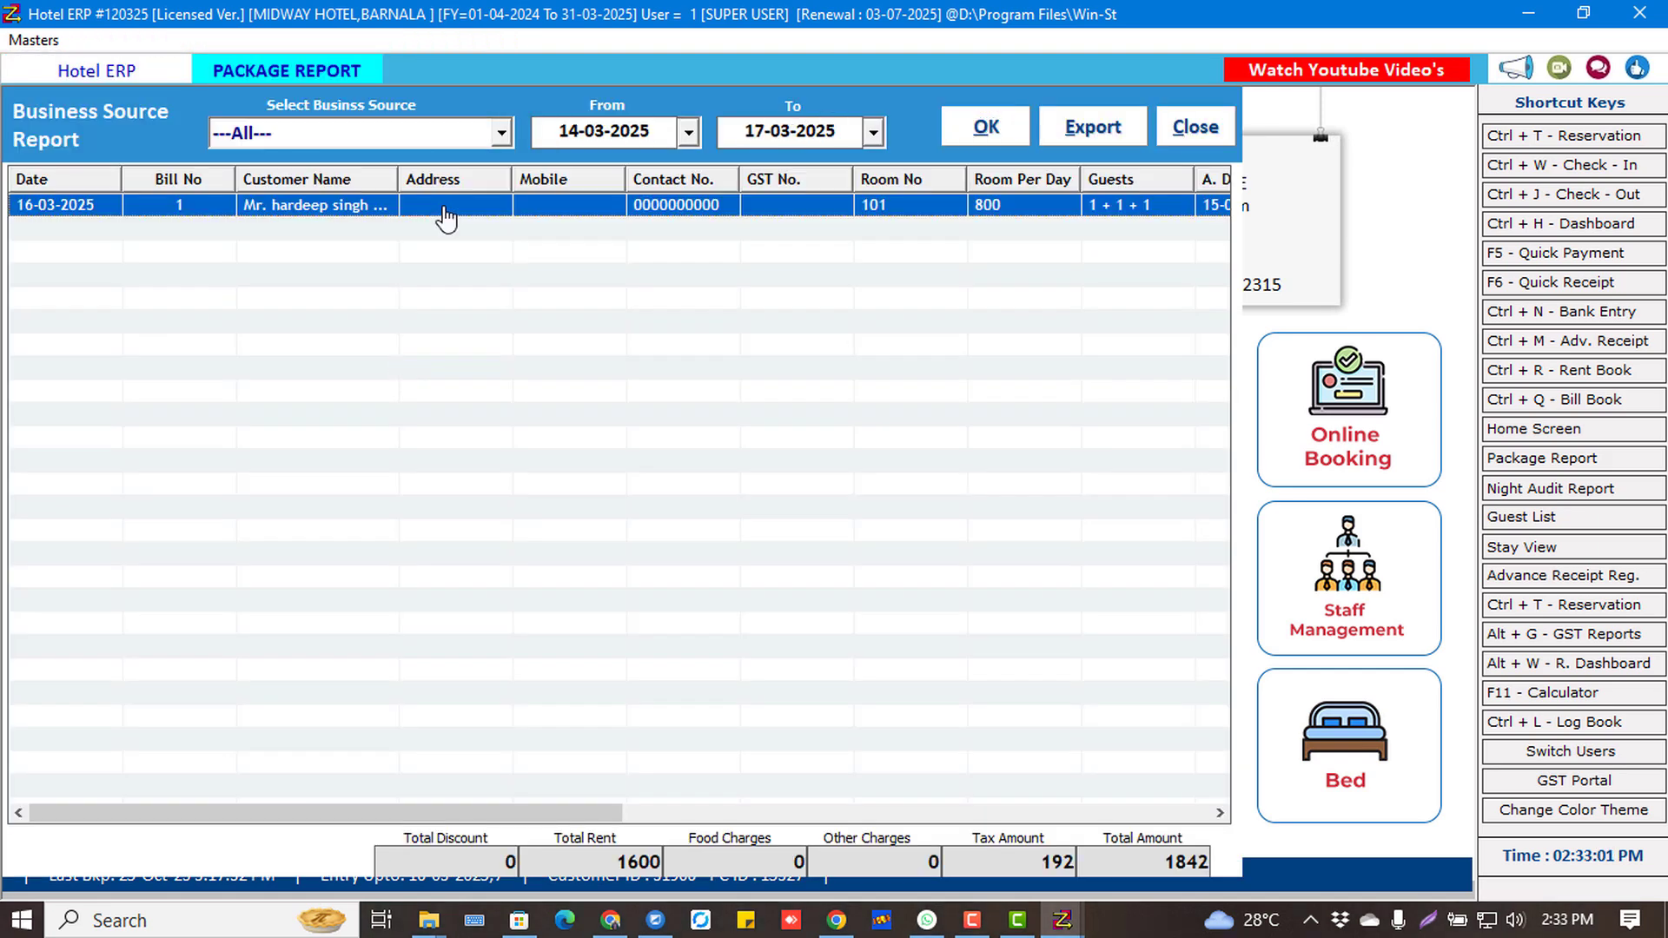
pyautogui.click(501, 133)
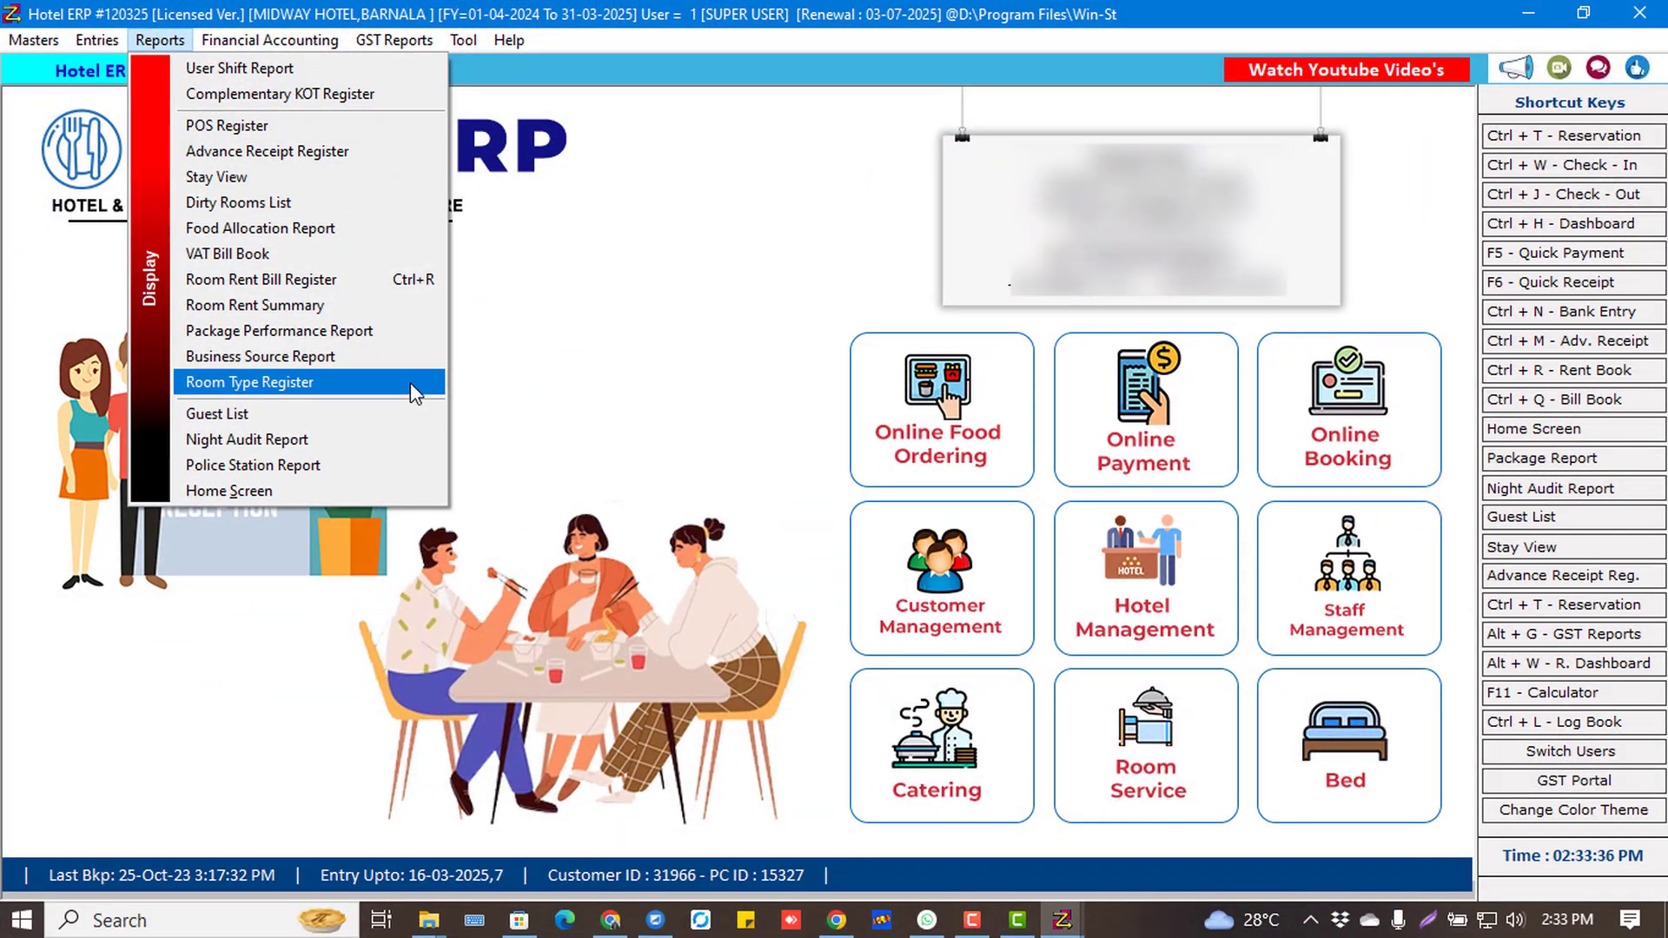
# View the room type register and the guest list report.
pyautogui.click(410, 382)
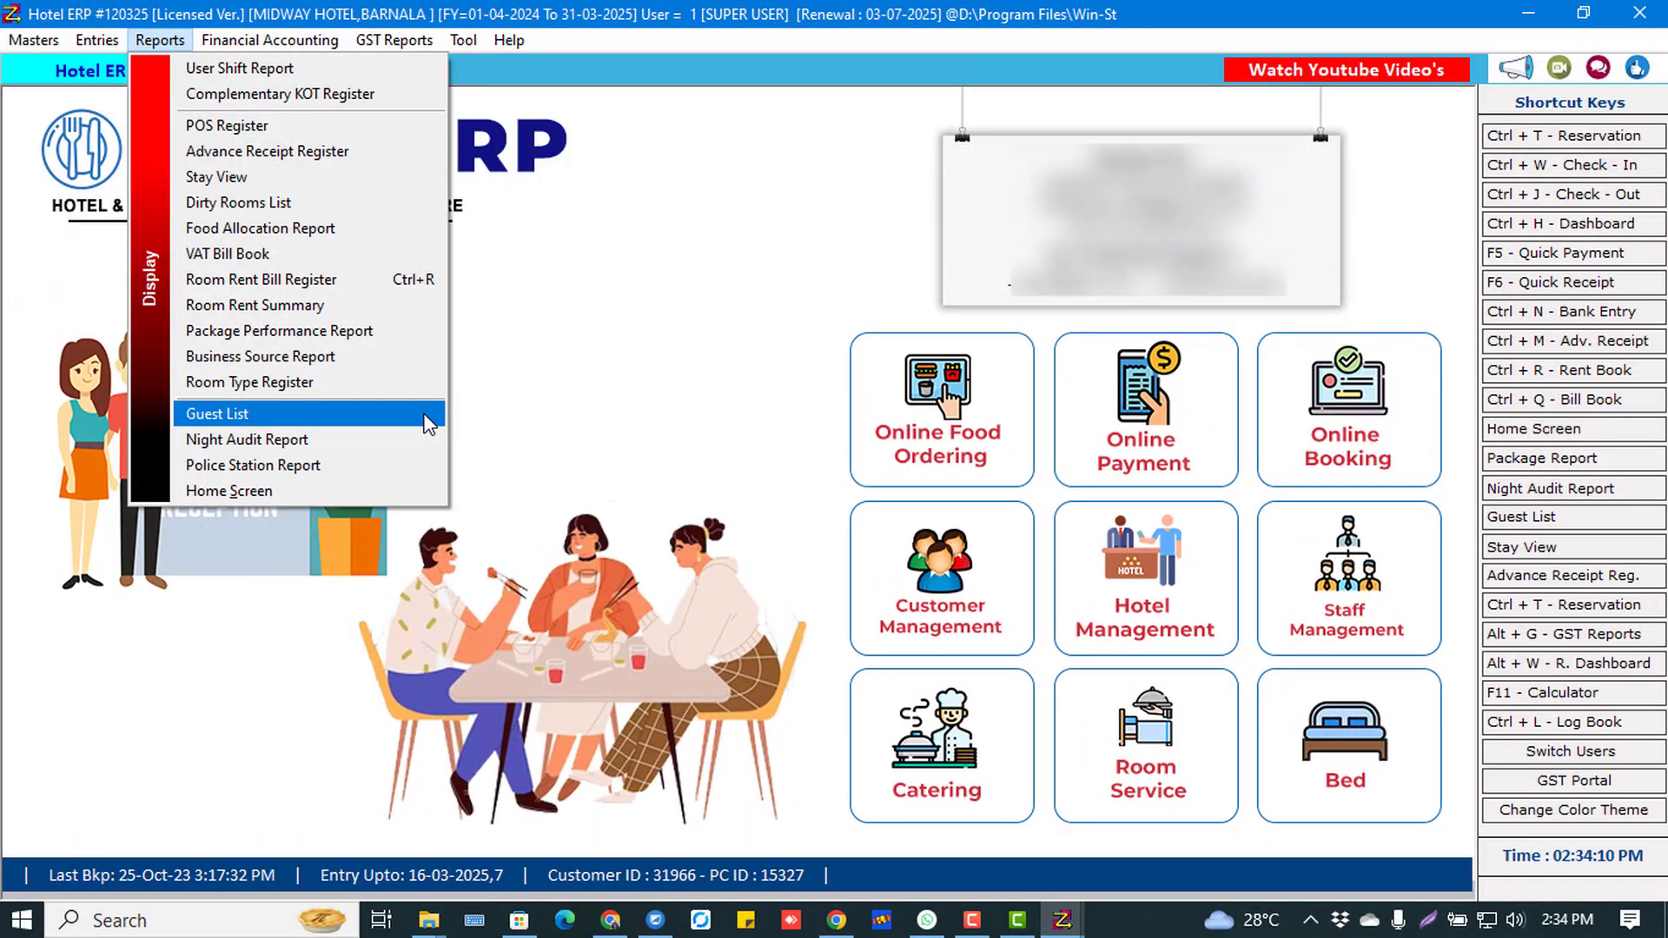
pyautogui.click(428, 423)
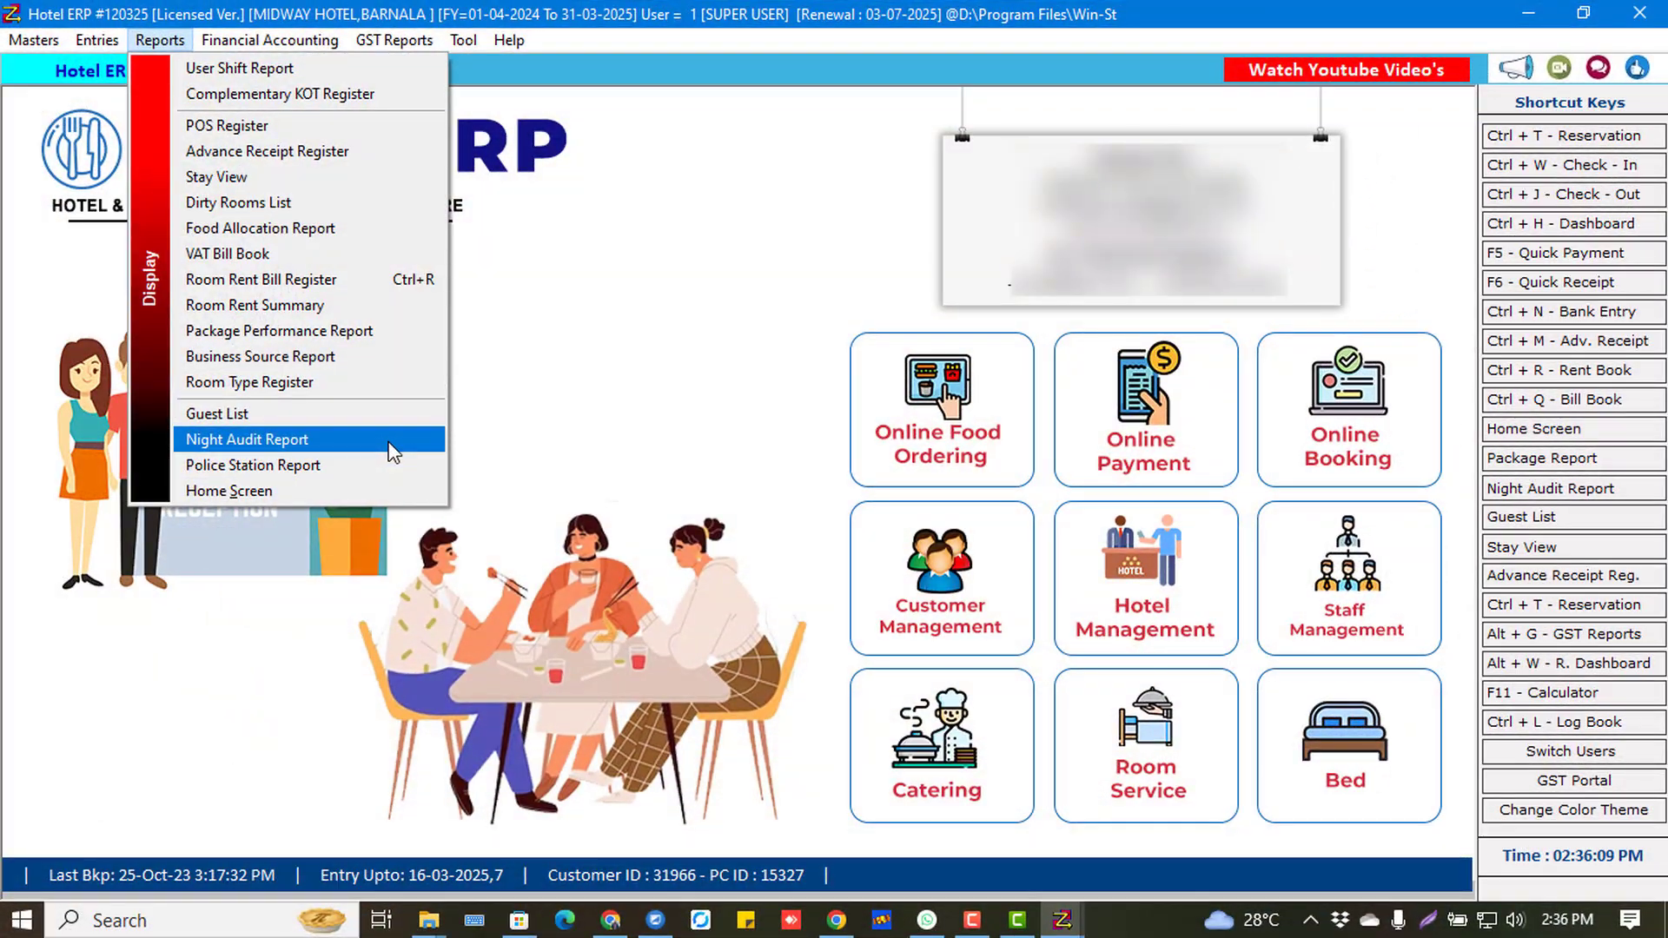
# View the night audit report and the police station report as on 17-03-2025.
pyautogui.click(393, 441)
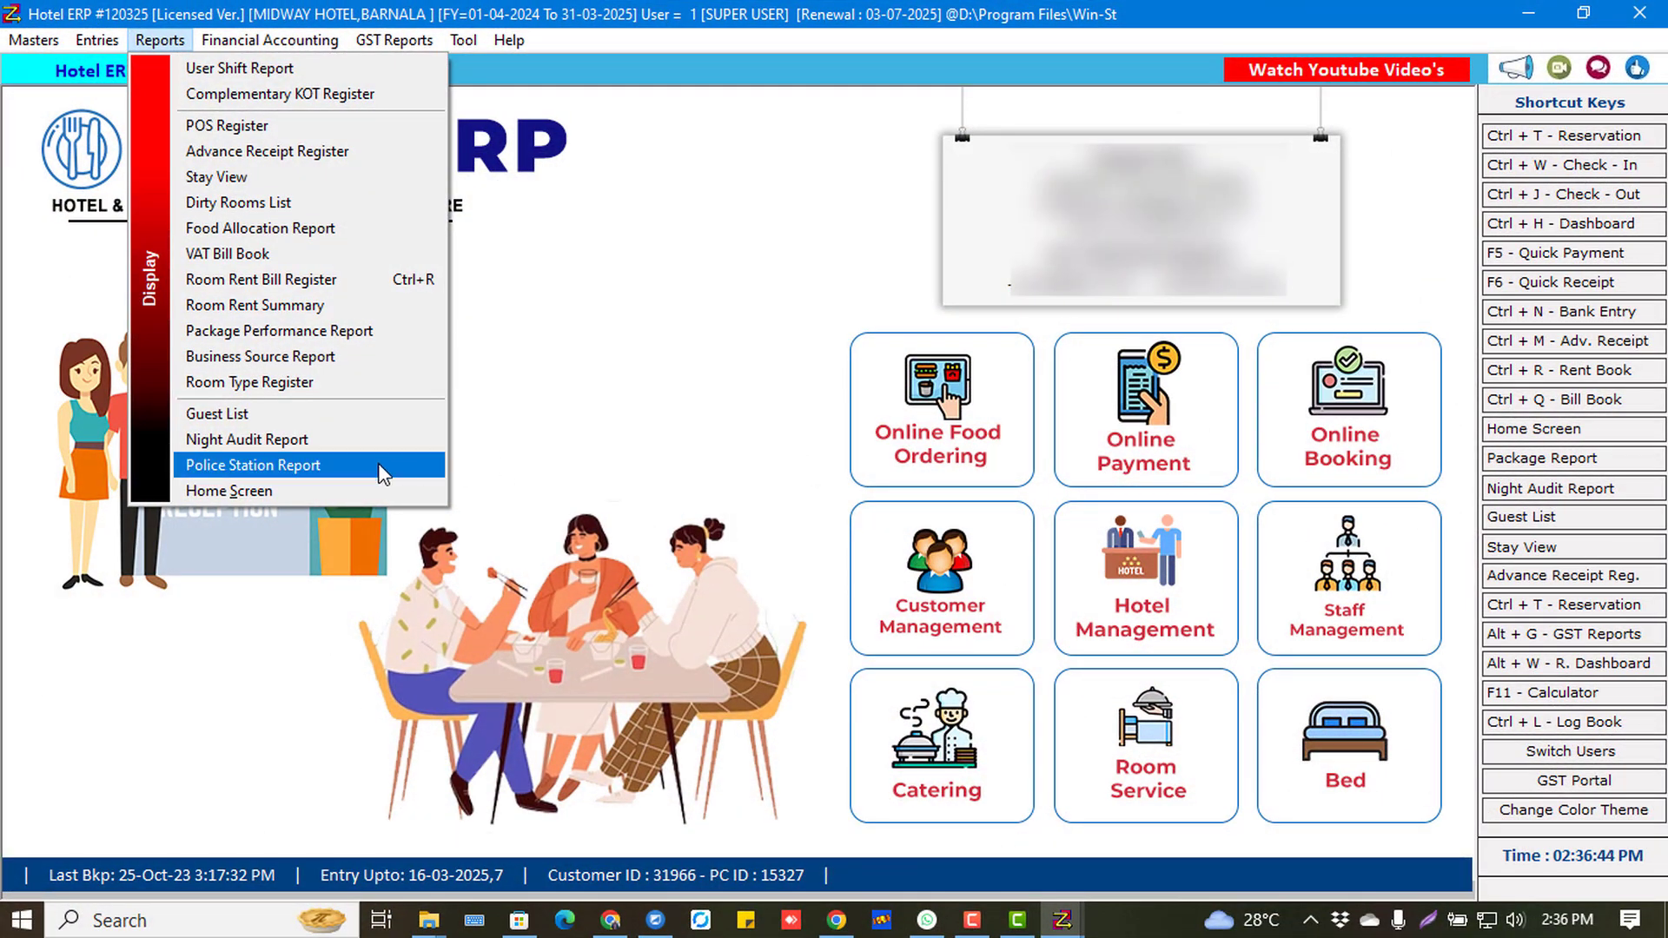
pyautogui.click(382, 473)
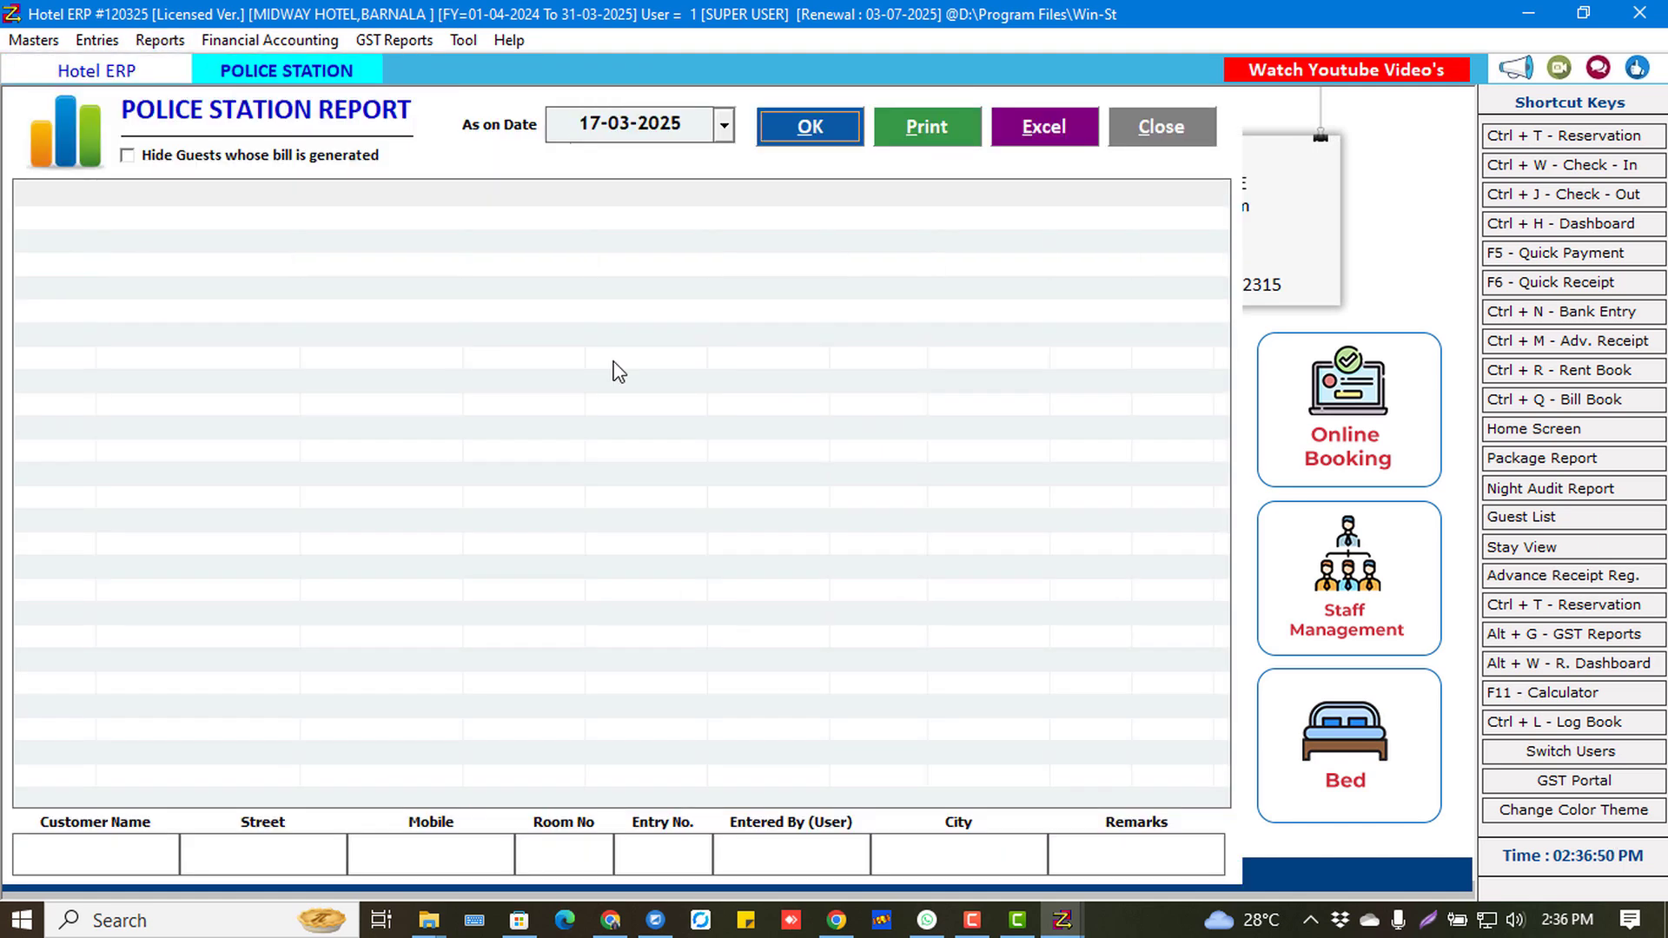
pyautogui.click(282, 222)
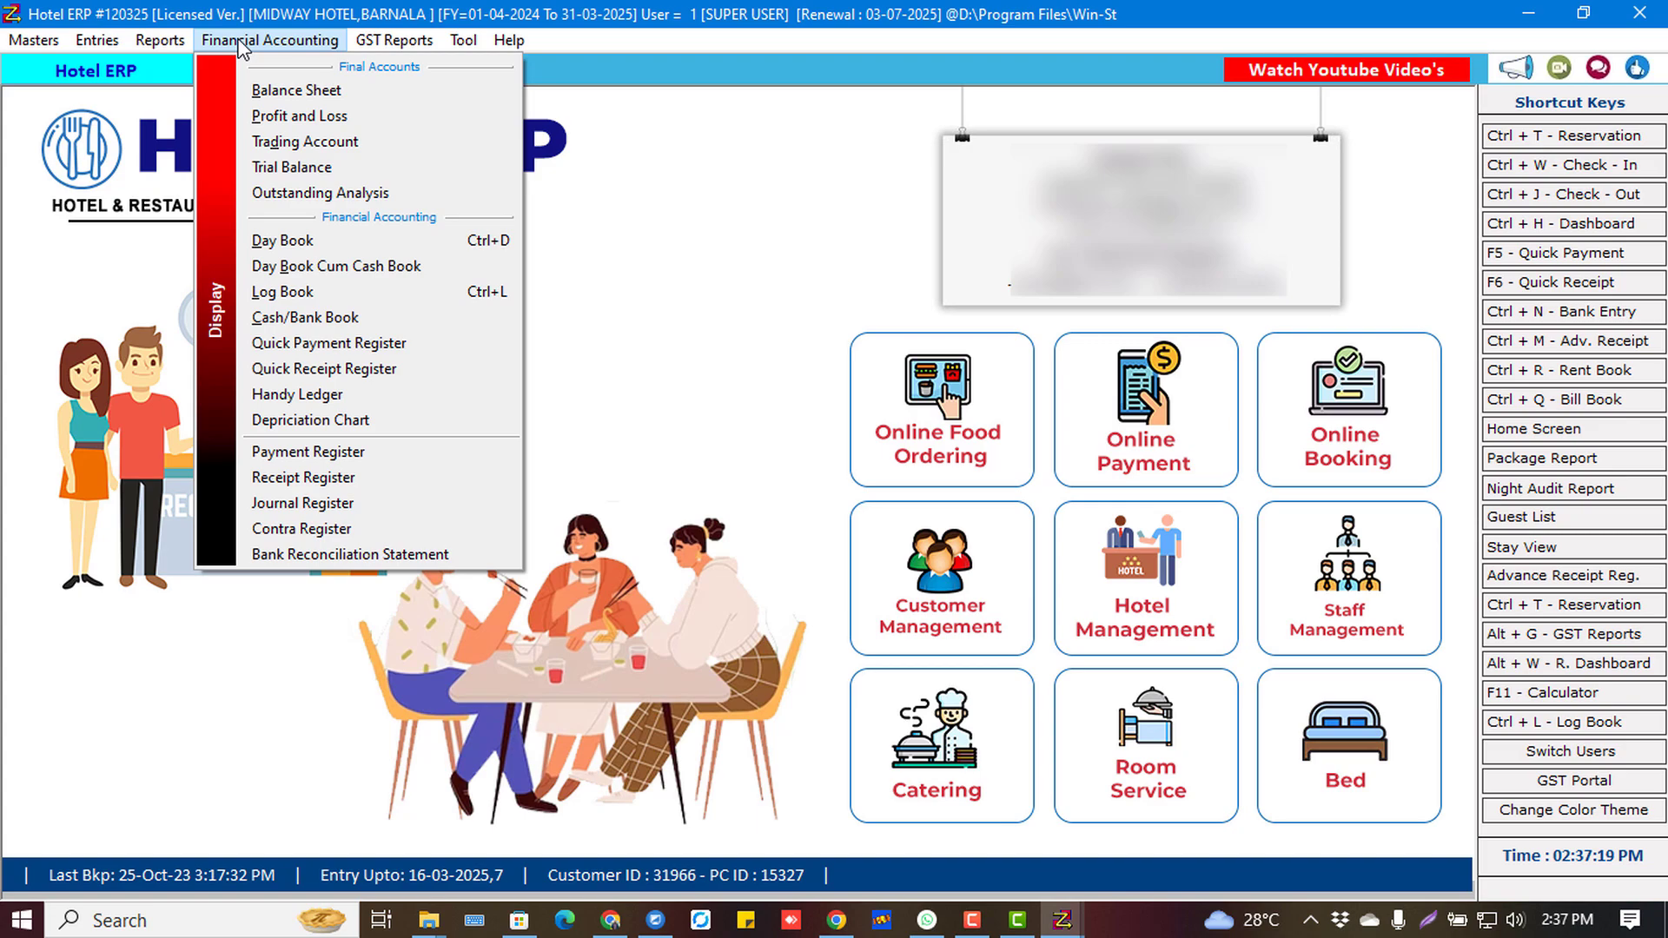
# Review the balance sheet's liabilities and assets from 01-04-2024 to 17-03-2025 and close it.
pyautogui.click(271, 89)
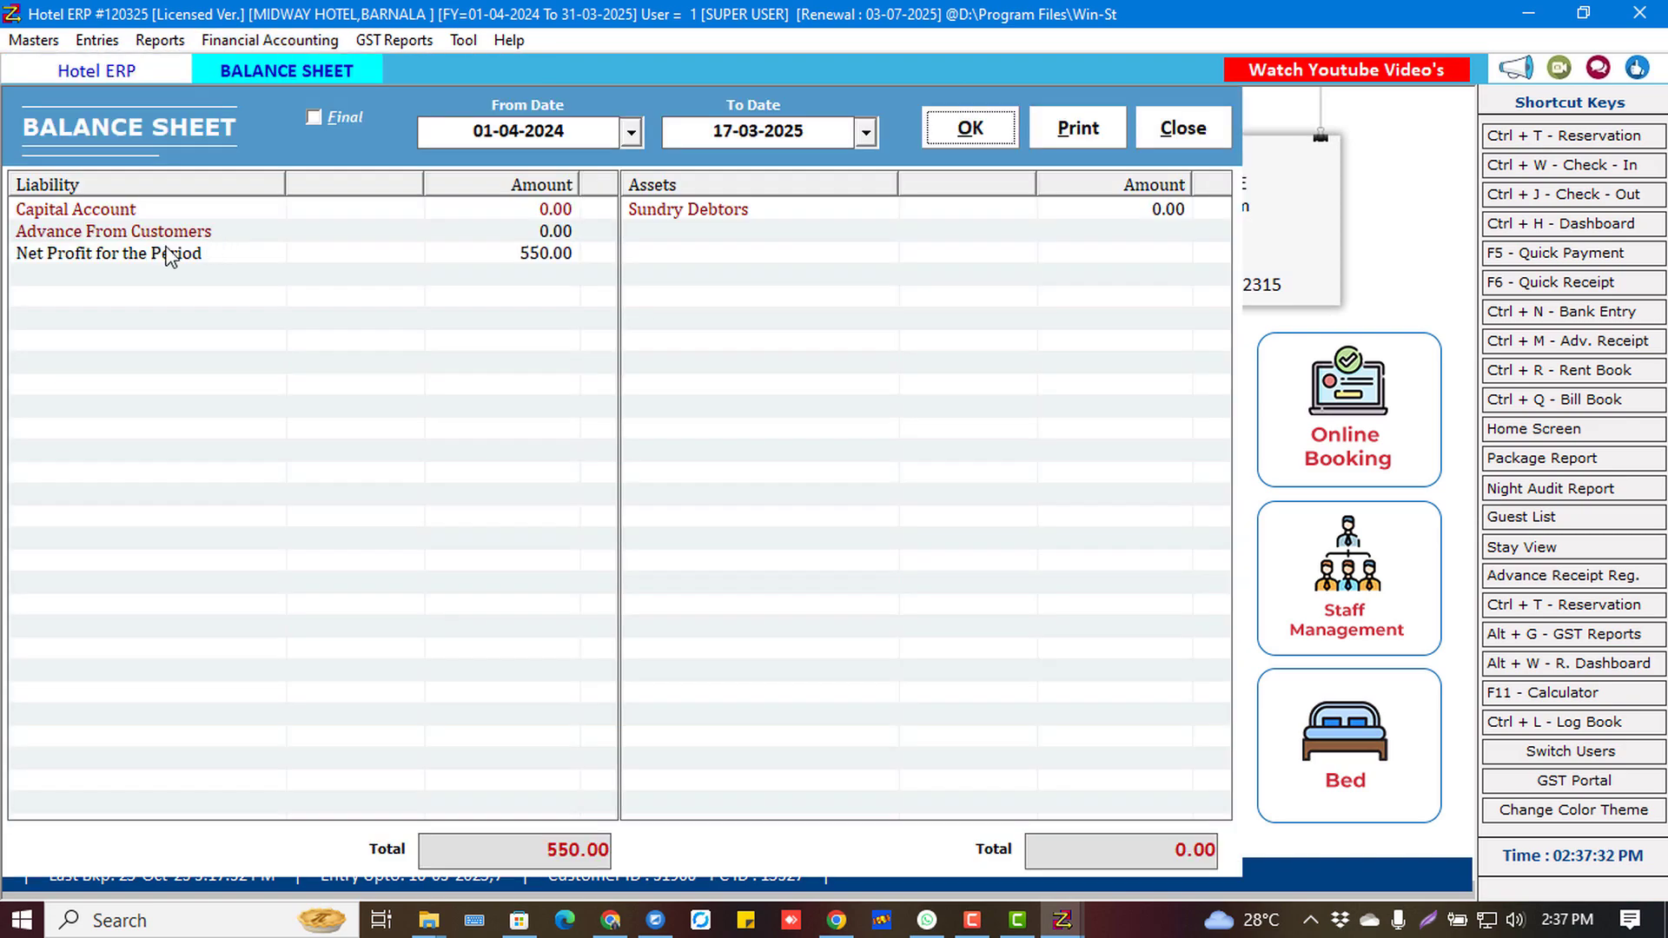
pyautogui.click(169, 254)
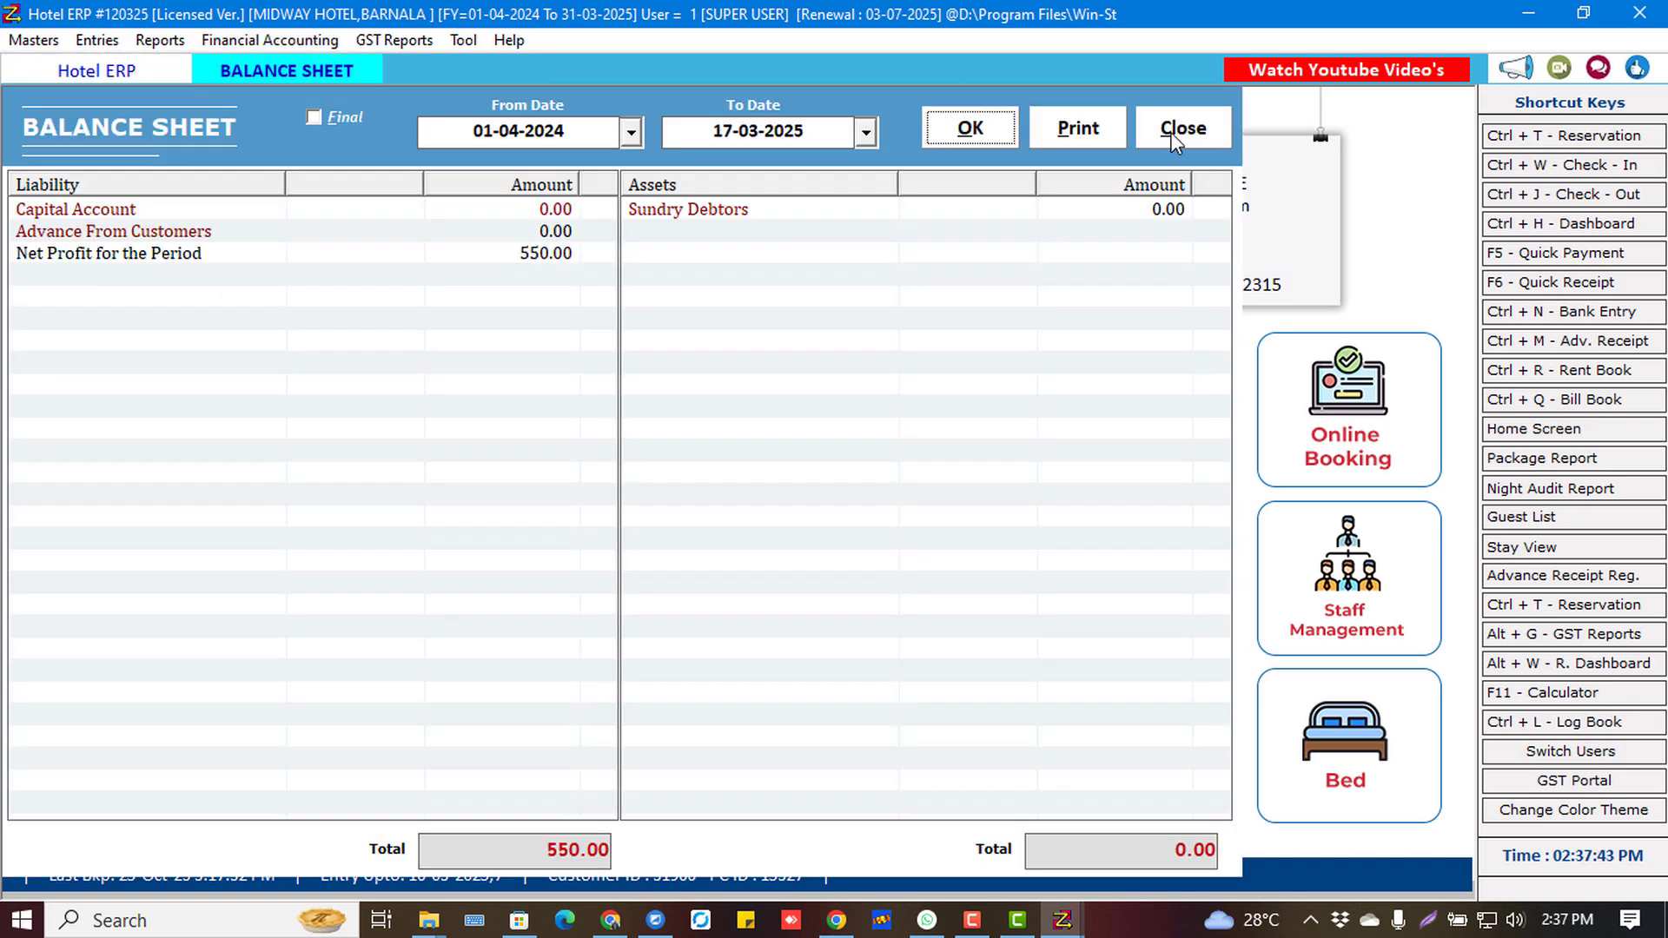
pyautogui.click(1173, 137)
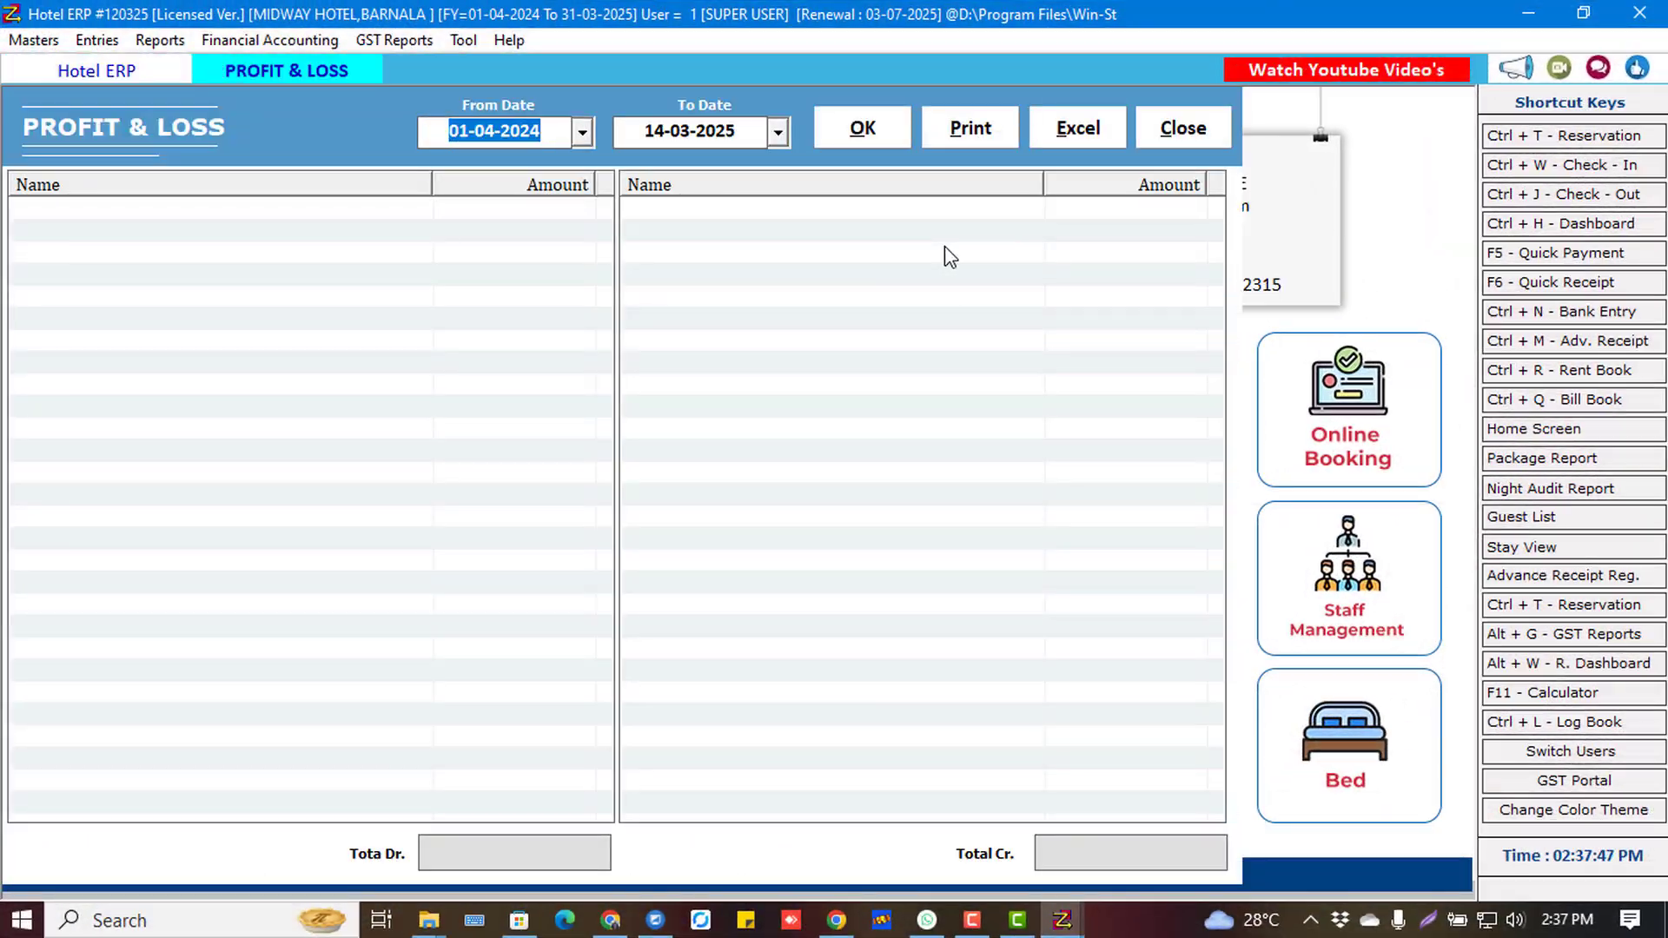
# Display the profit and loss statement from 01-04-2024 to 17-03-2025.
pyautogui.press('Tab')
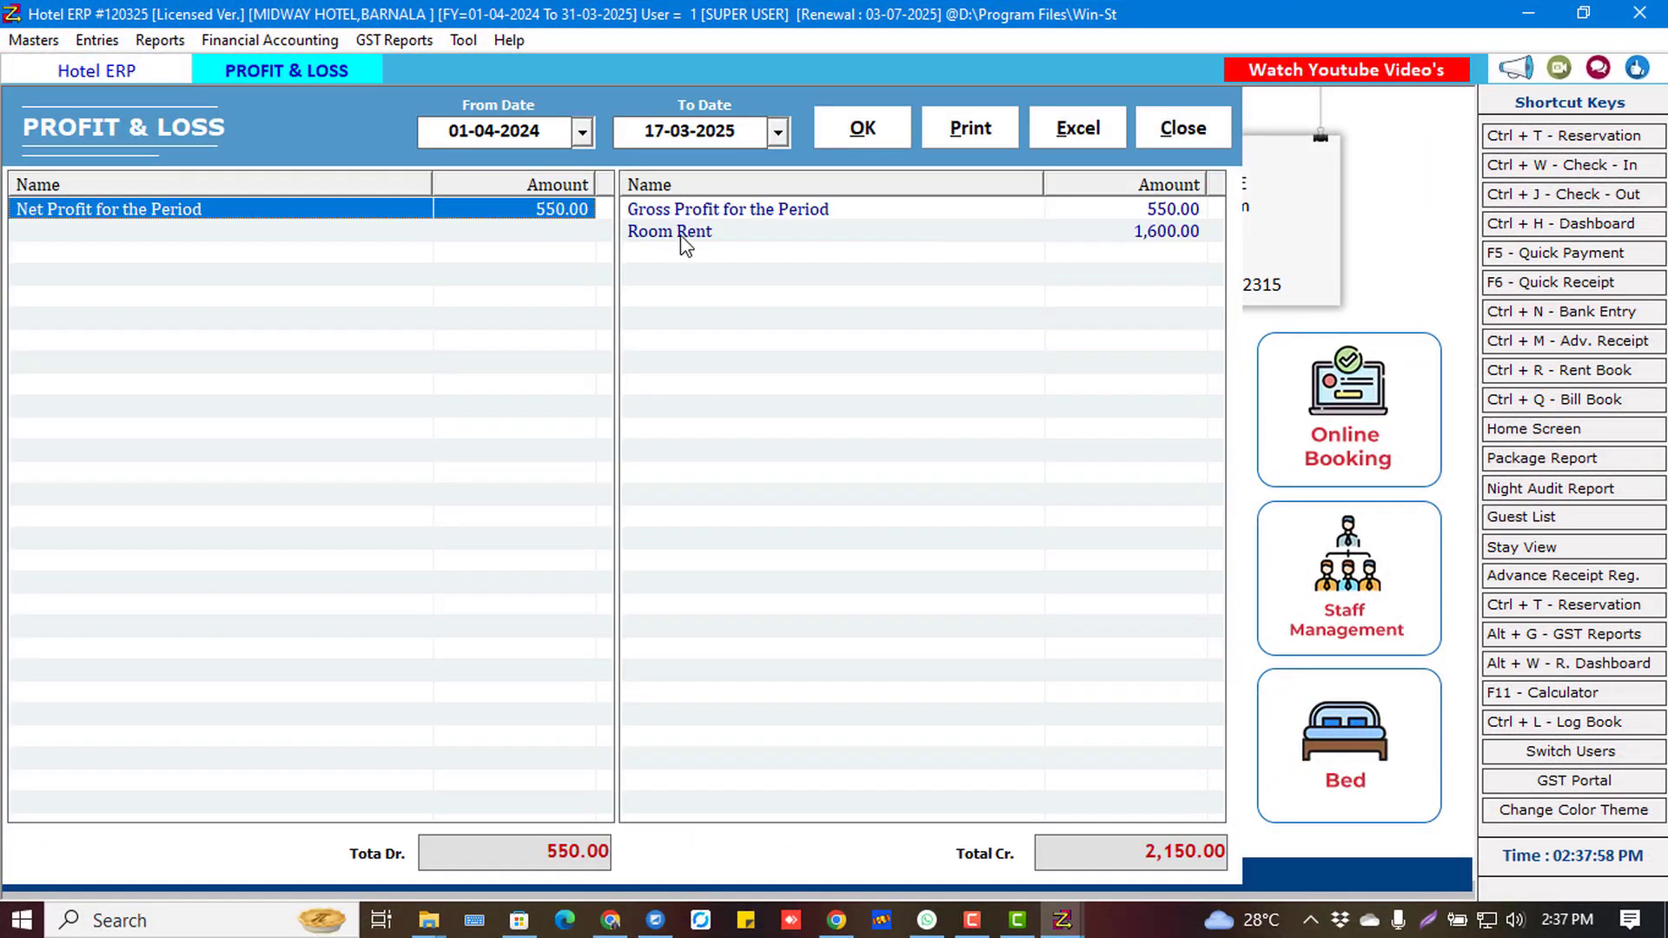
# Review the profit and loss entries, open the trading account from 01-04-2024 to 17-03-2025, and close it after checking sales and gross profit.
pyautogui.click(677, 211)
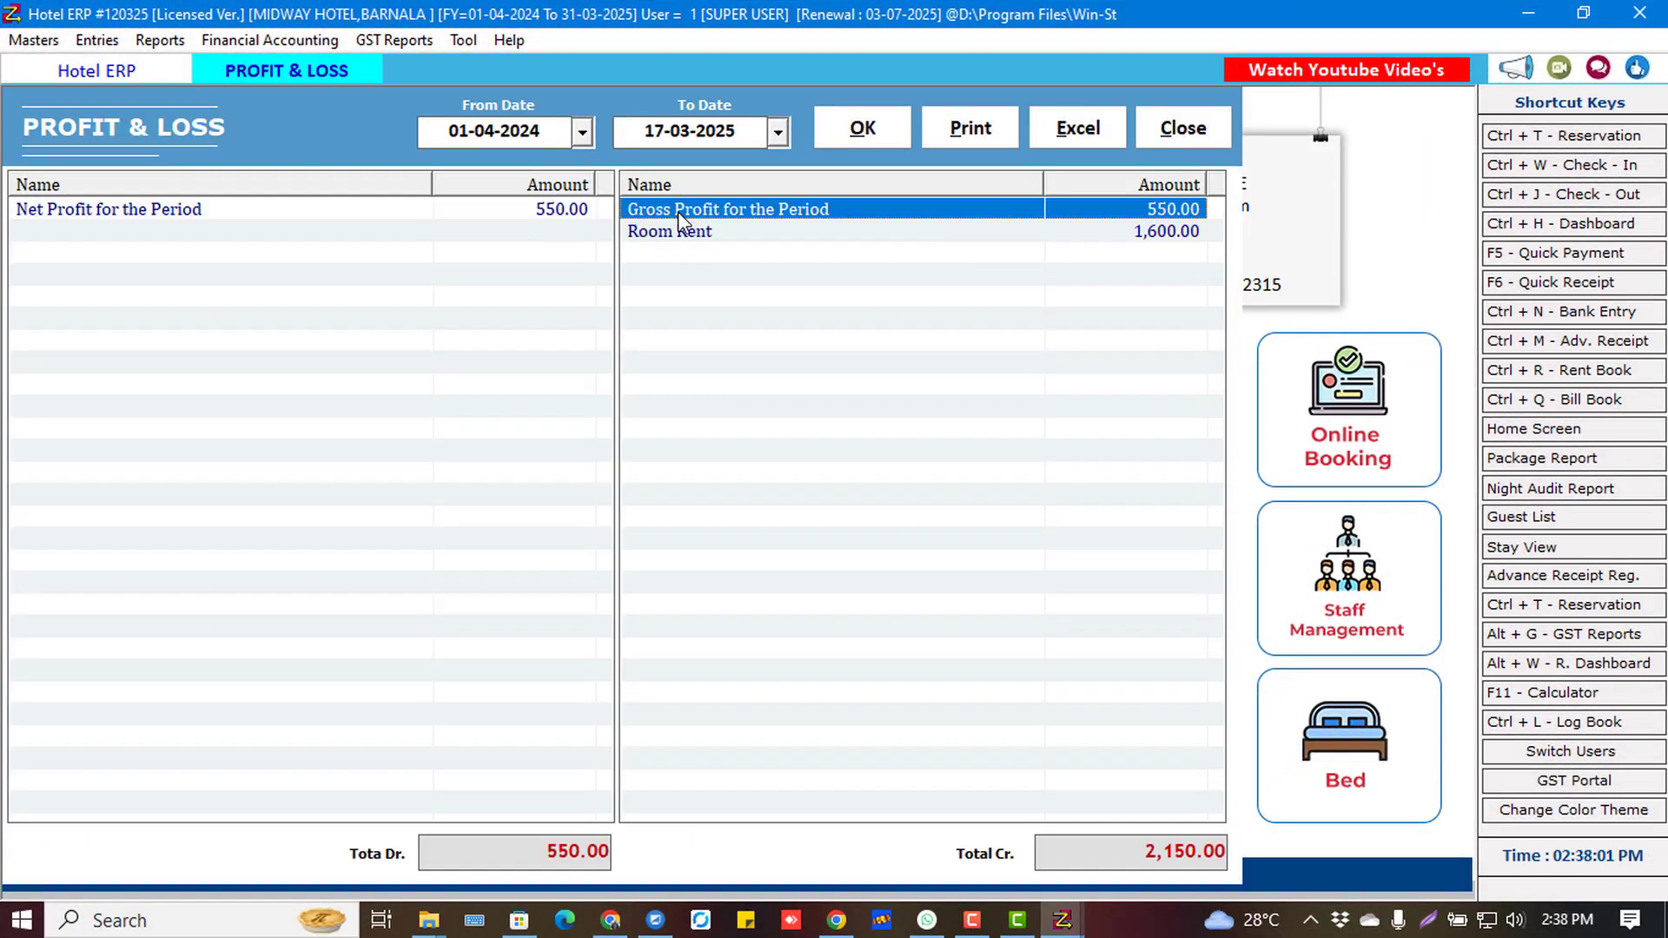
pyautogui.press('Down')
pyautogui.click(685, 214)
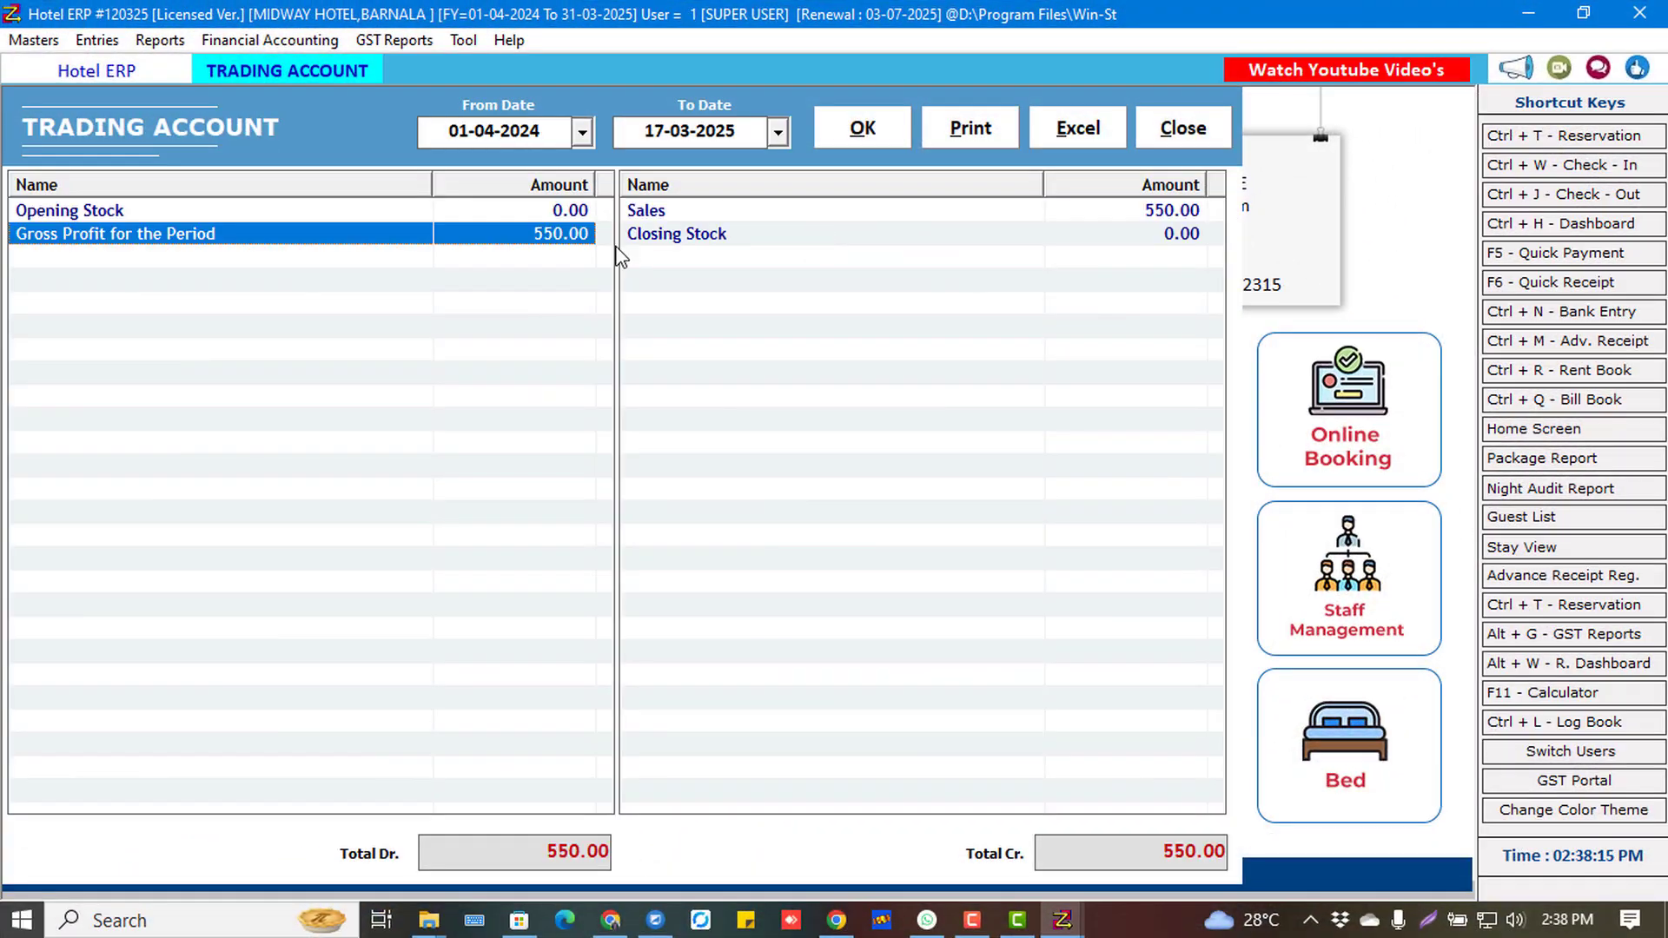
pyautogui.click(657, 216)
pyautogui.click(526, 240)
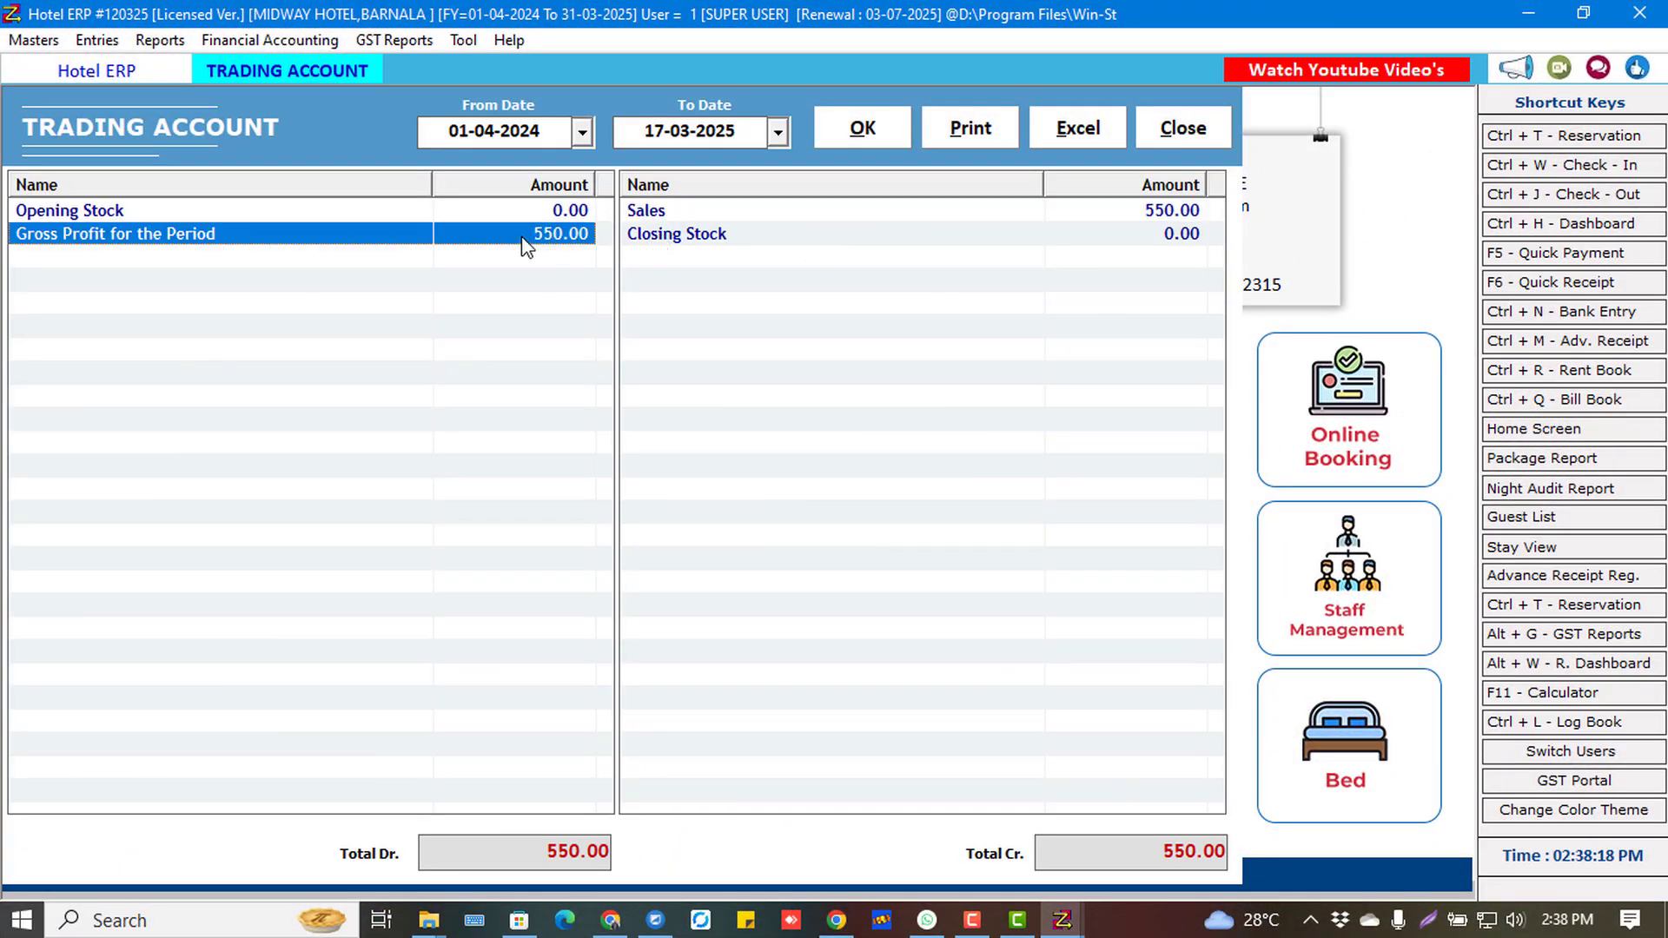
pyautogui.click(1169, 129)
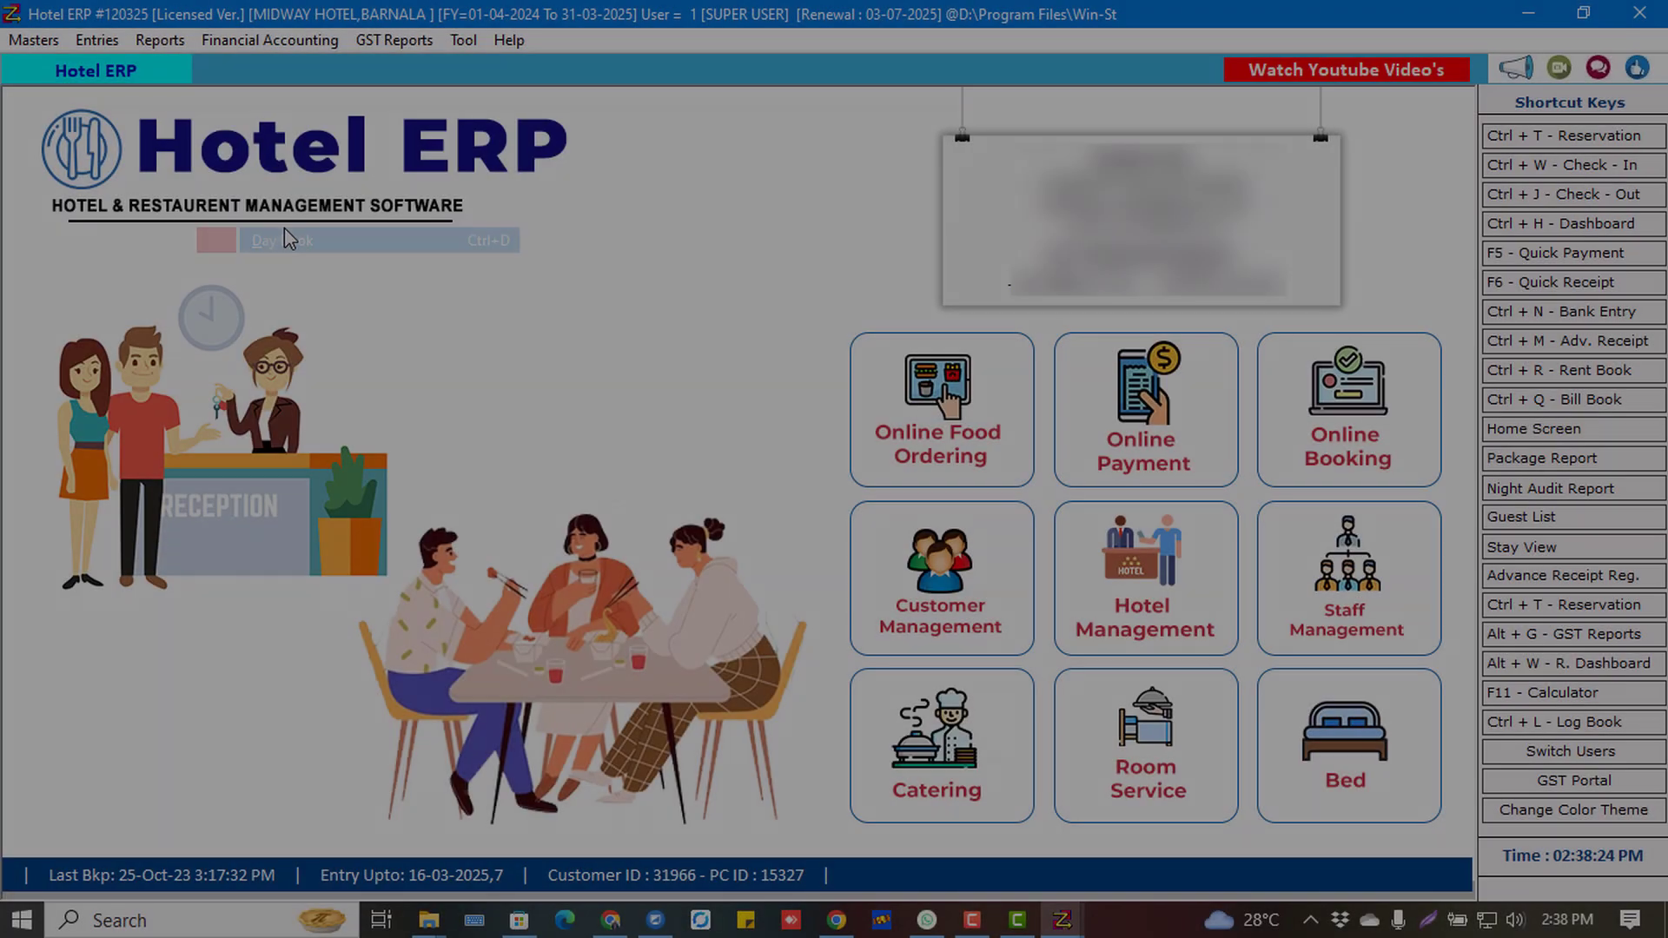
# Display the day book for 16-03-2025, examine its tax, room rent, sales and cash entries, and close it.
pyautogui.click(286, 238)
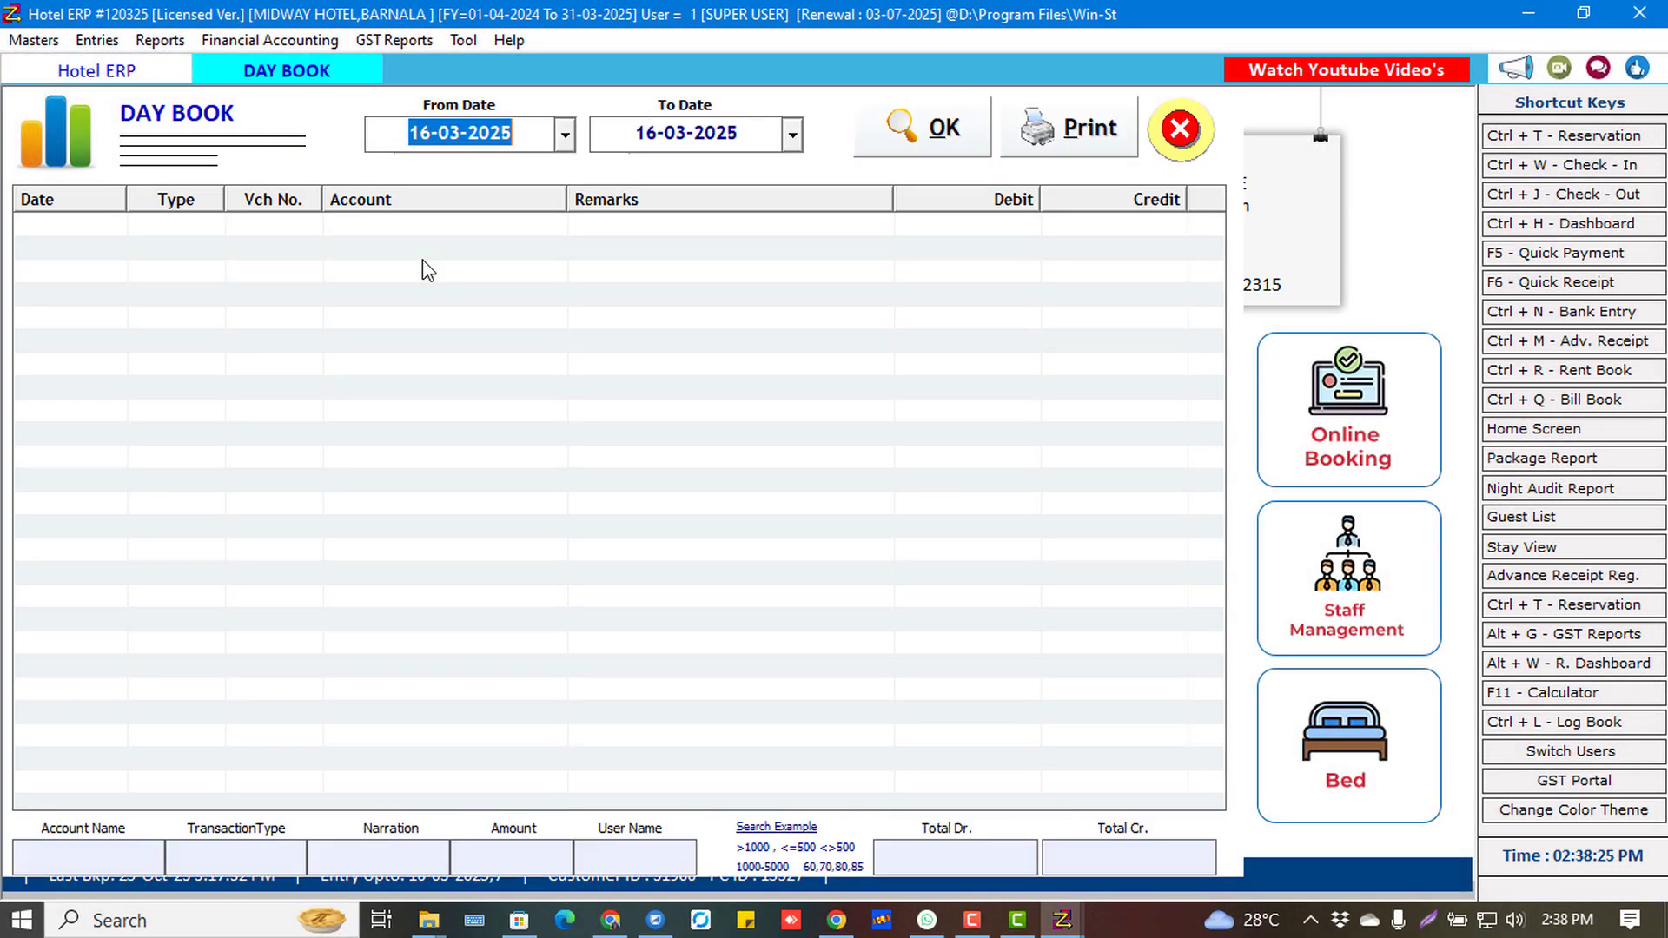
pyautogui.press('Return')
pyautogui.click(361, 230)
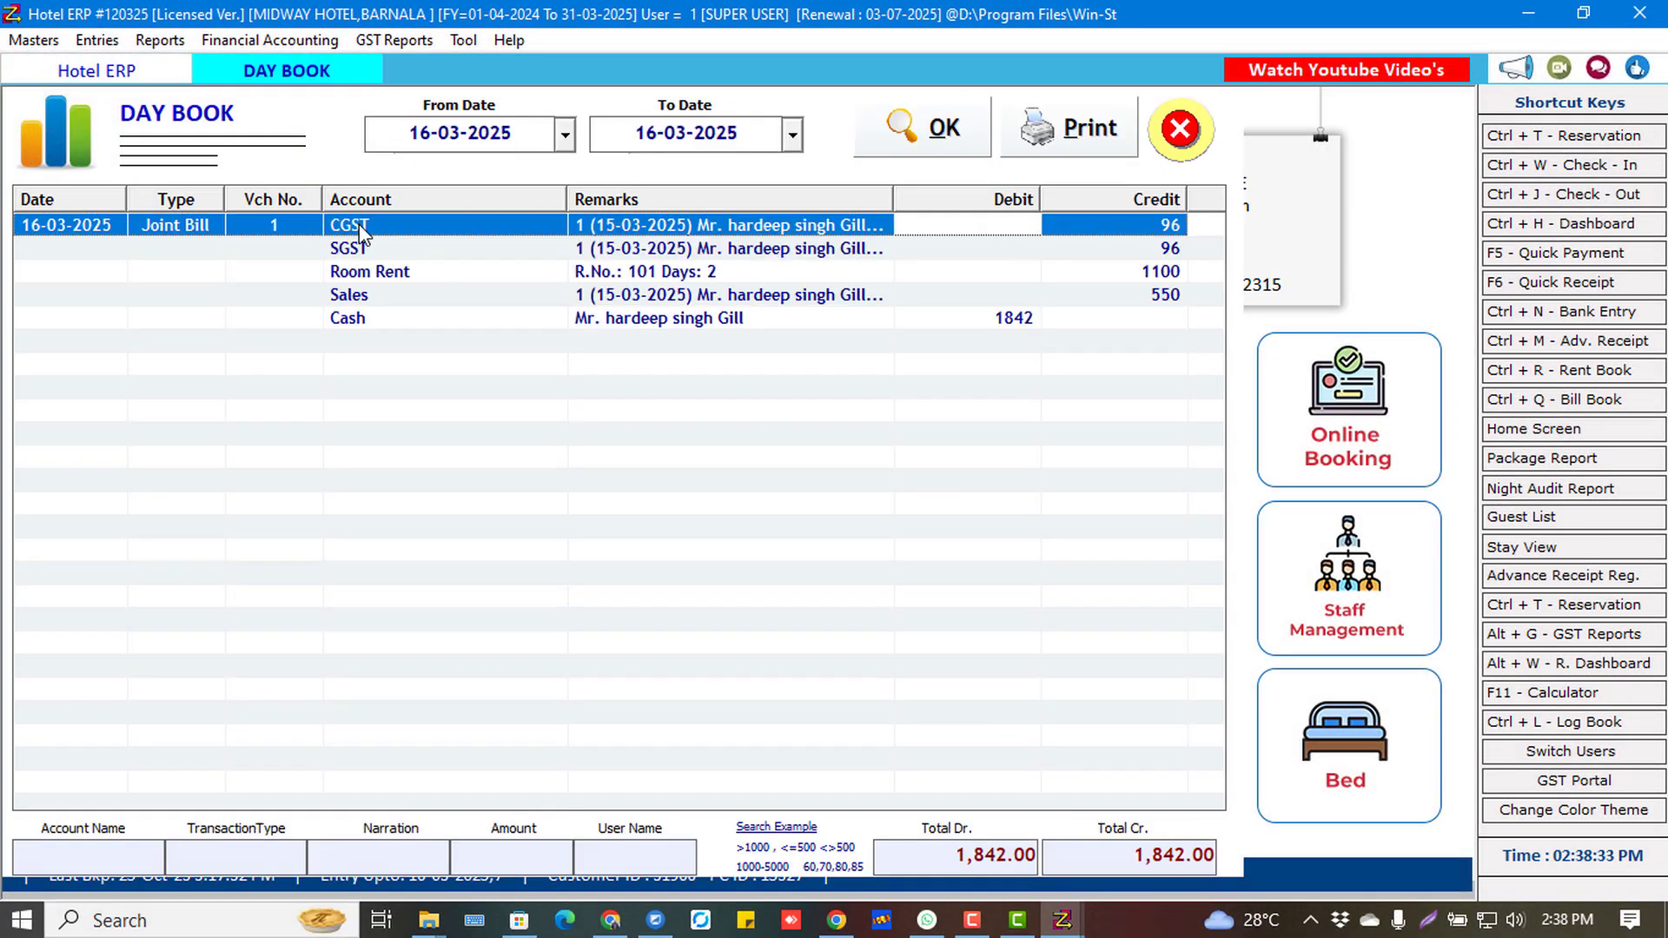
pyautogui.click(373, 279)
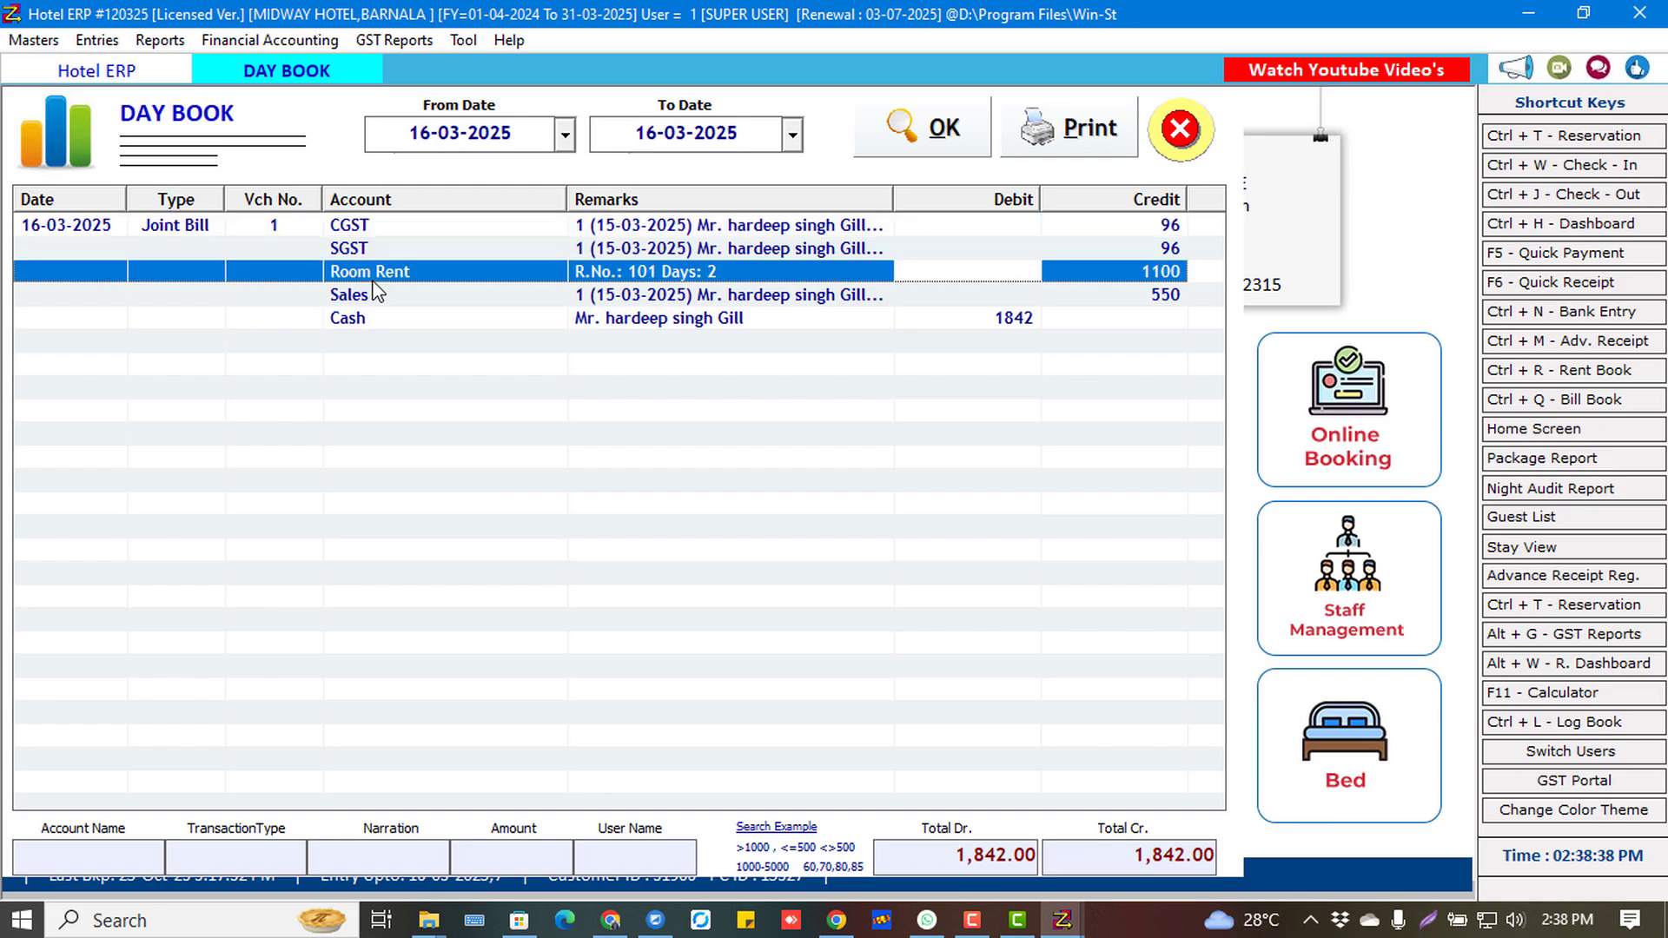
pyautogui.press('Down')
pyautogui.press('Down')
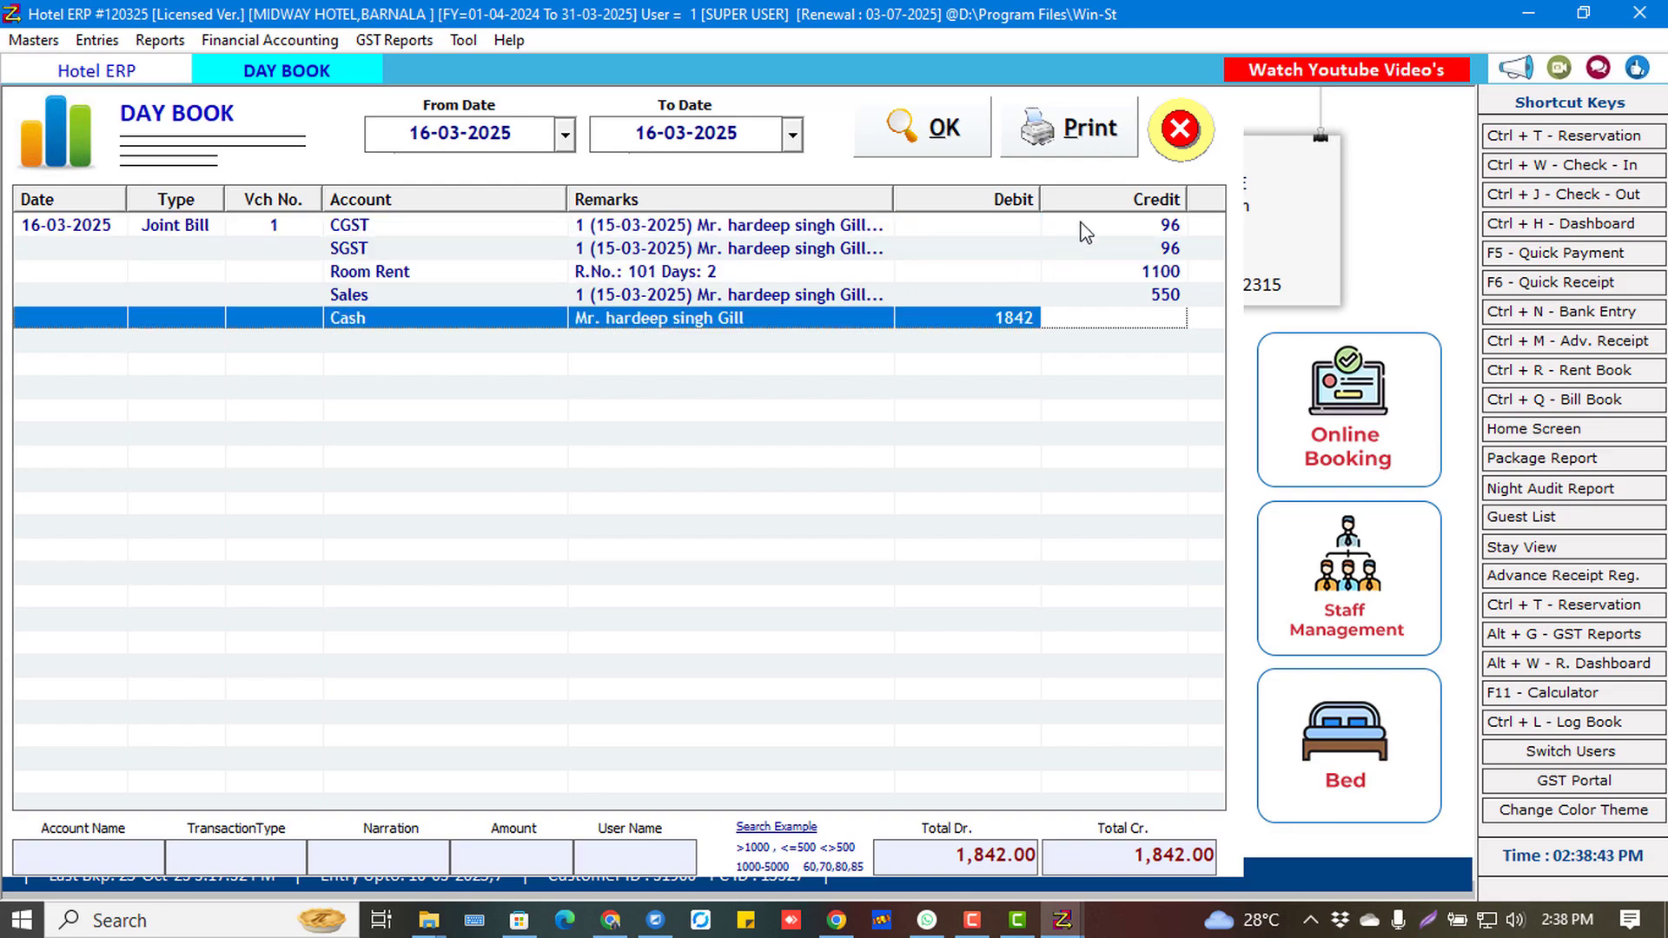
pyautogui.click(1181, 150)
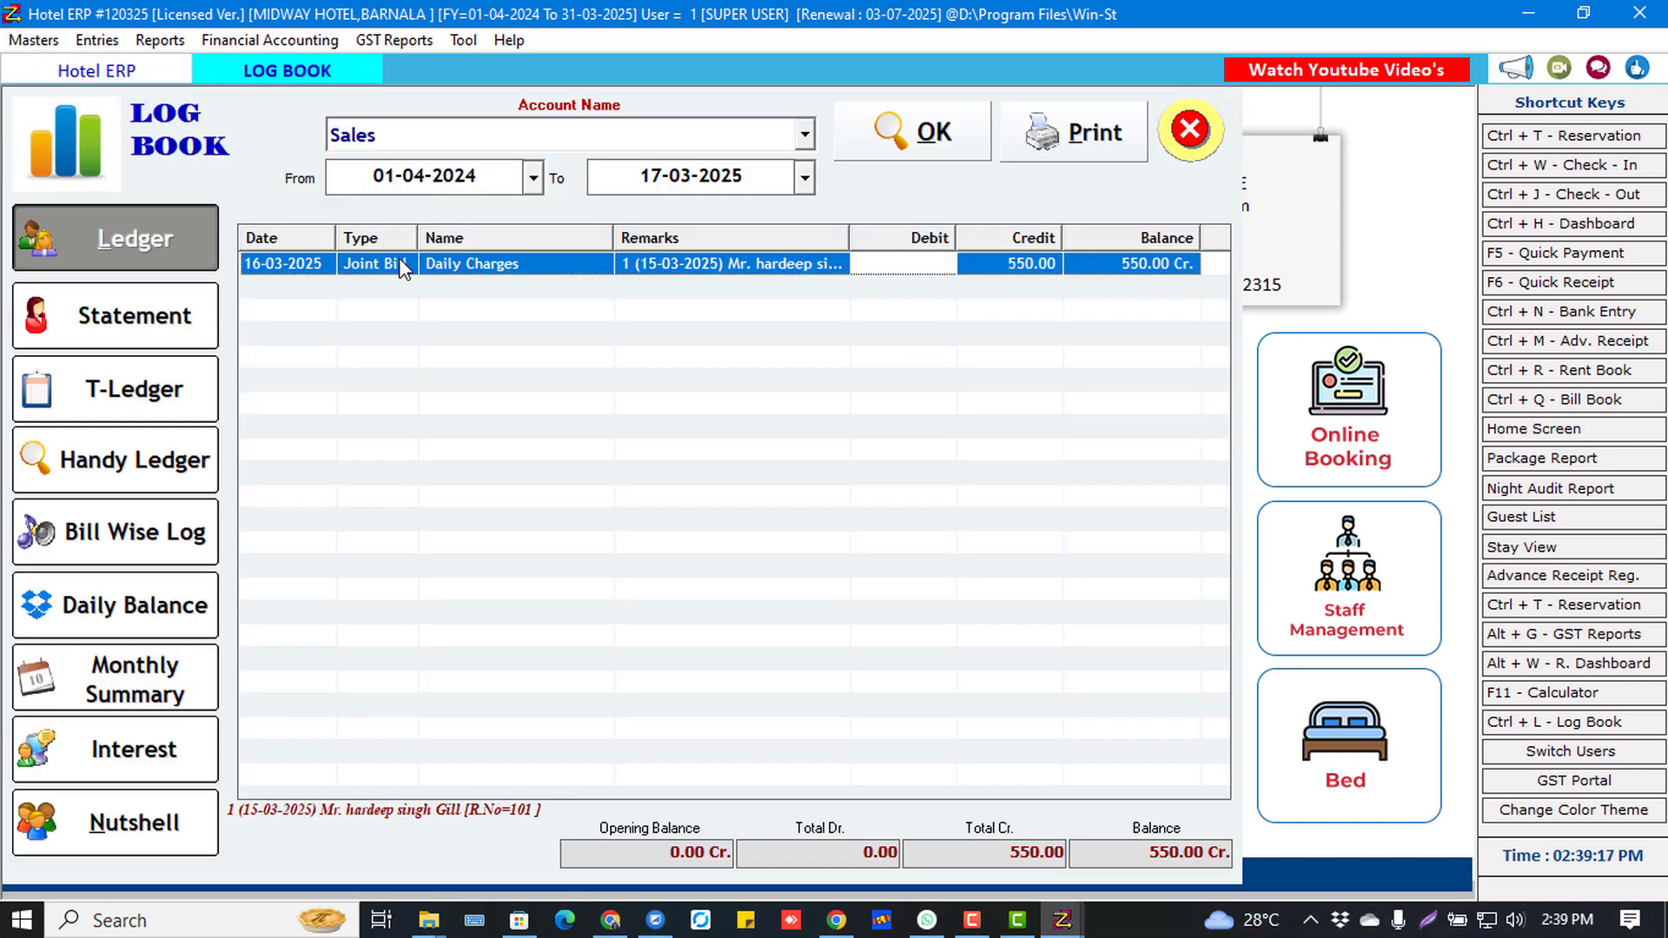
# View the Sales account's log book as Statement, T-Ledger, Handy Ledger and Monthly Summary from 01-04-2024 to 17-03-2025, and close it.
pyautogui.click(44, 302)
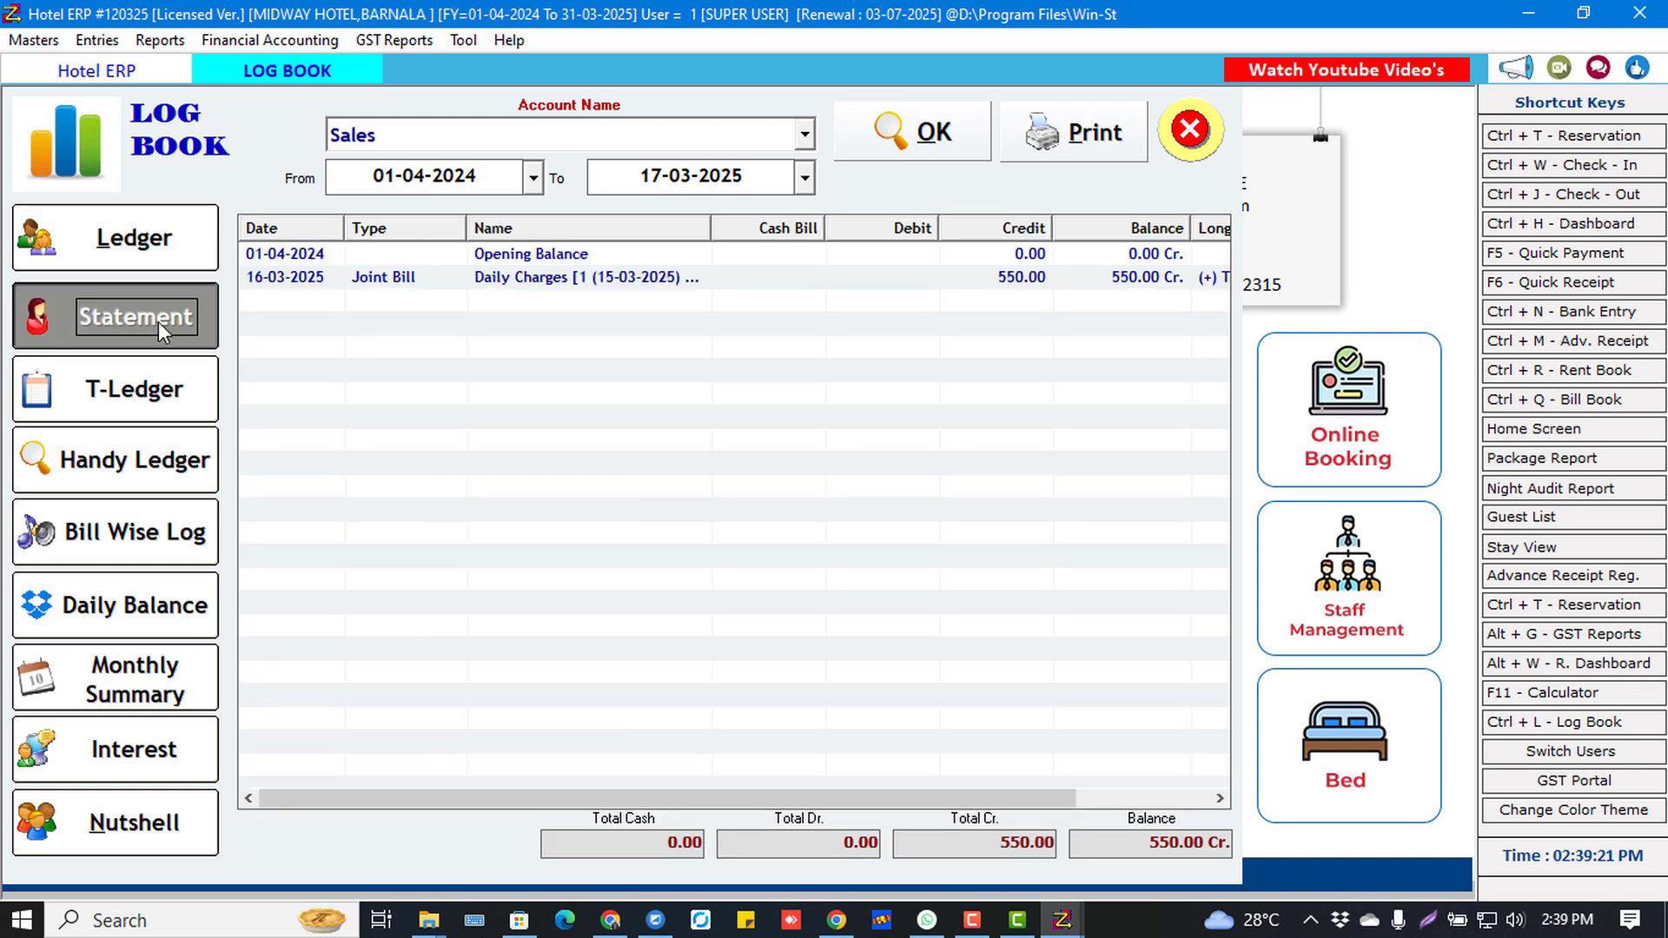
pyautogui.click(139, 412)
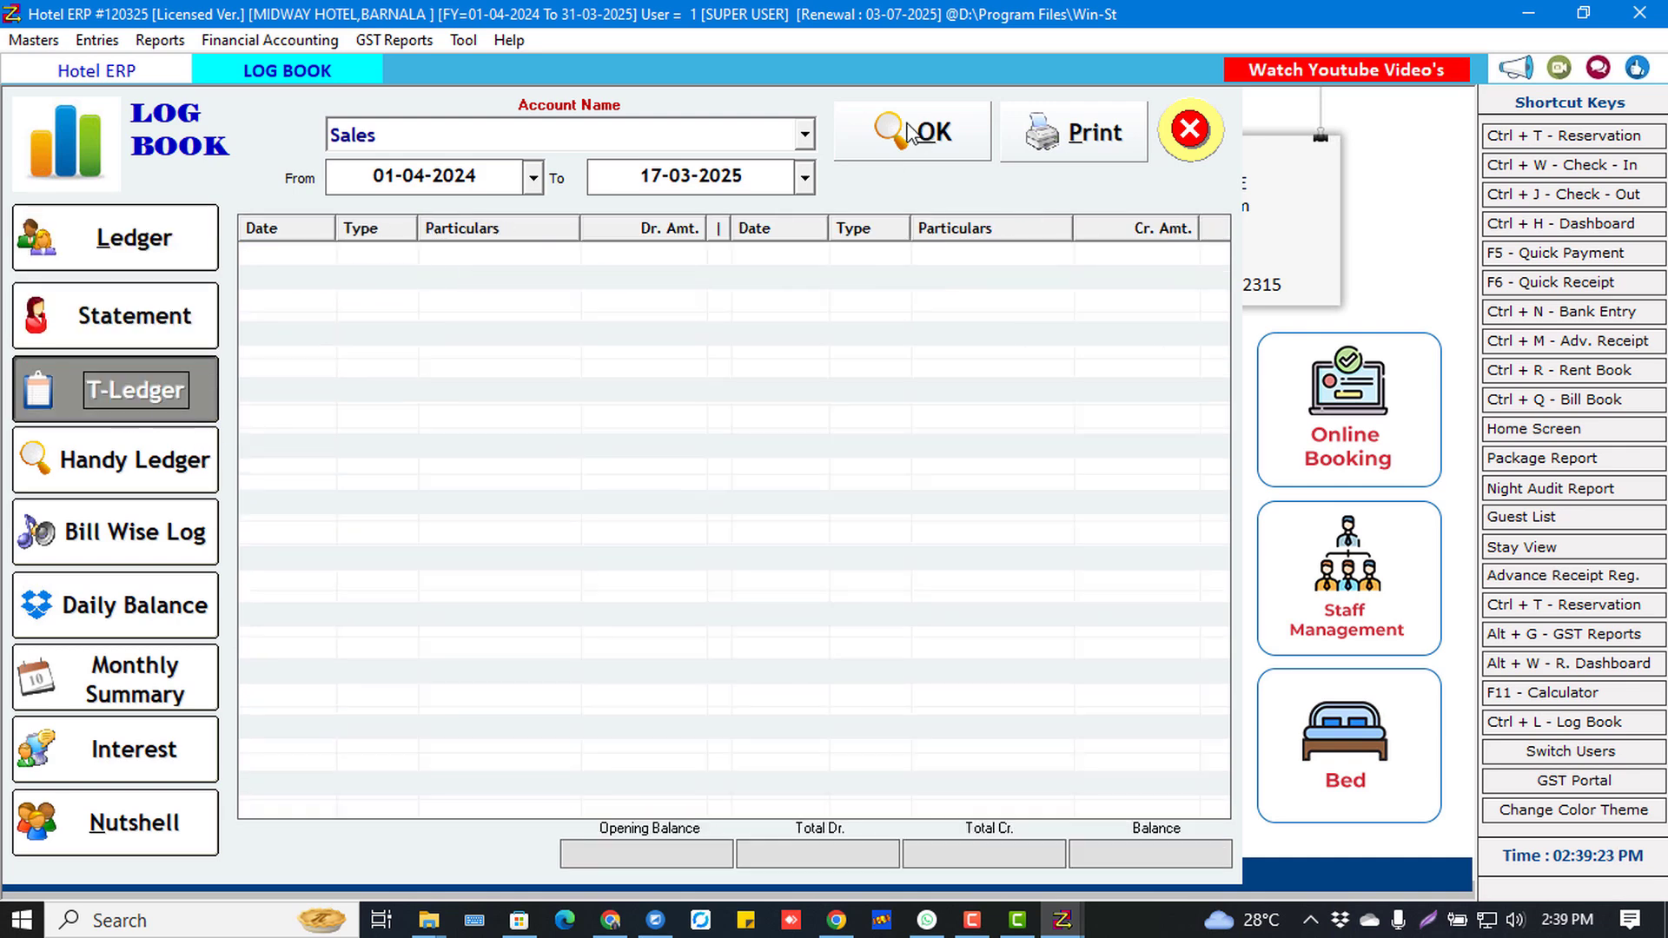
pyautogui.click(907, 132)
pyautogui.click(183, 470)
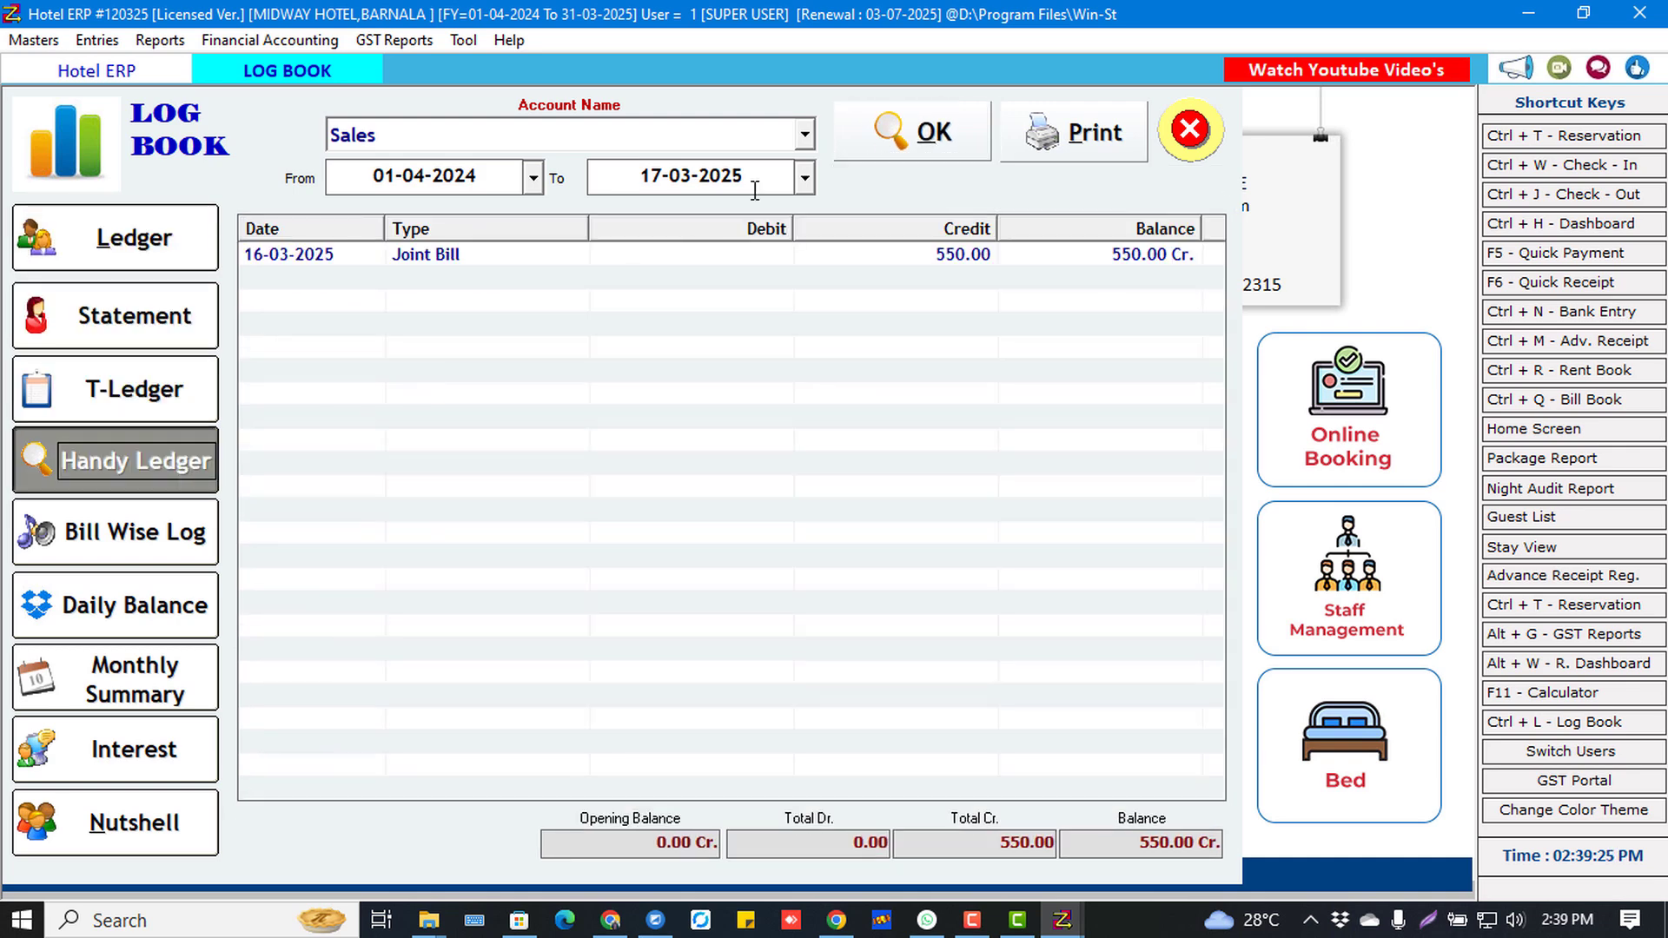
pyautogui.click(890, 144)
pyautogui.click(135, 678)
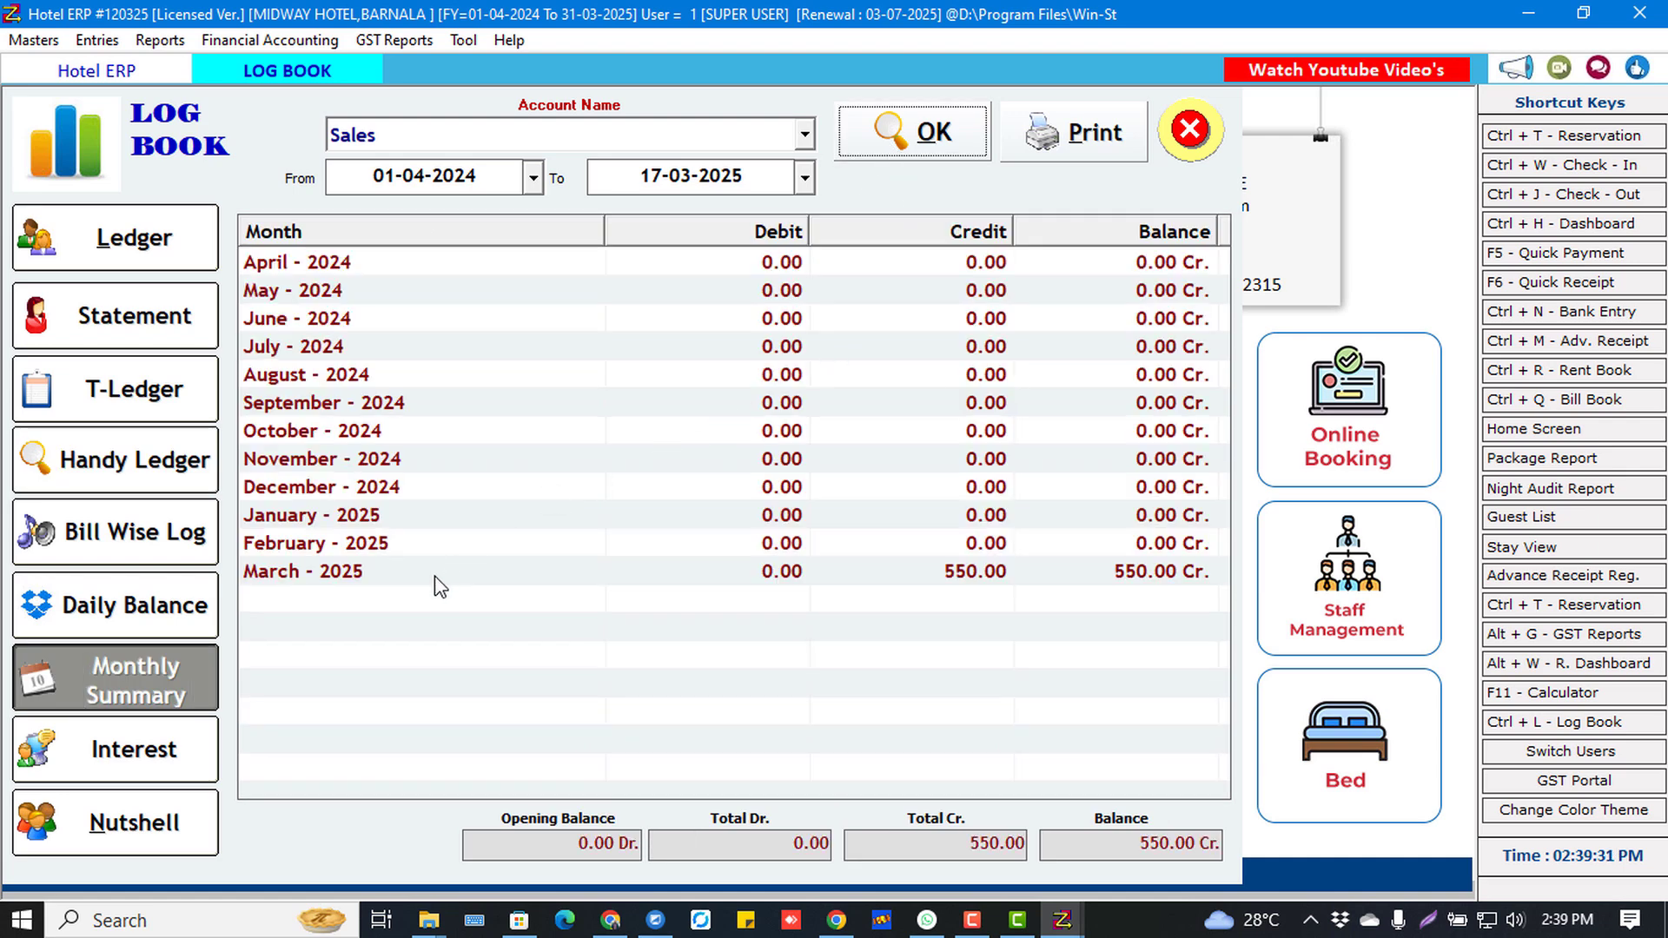
pyautogui.click(1189, 131)
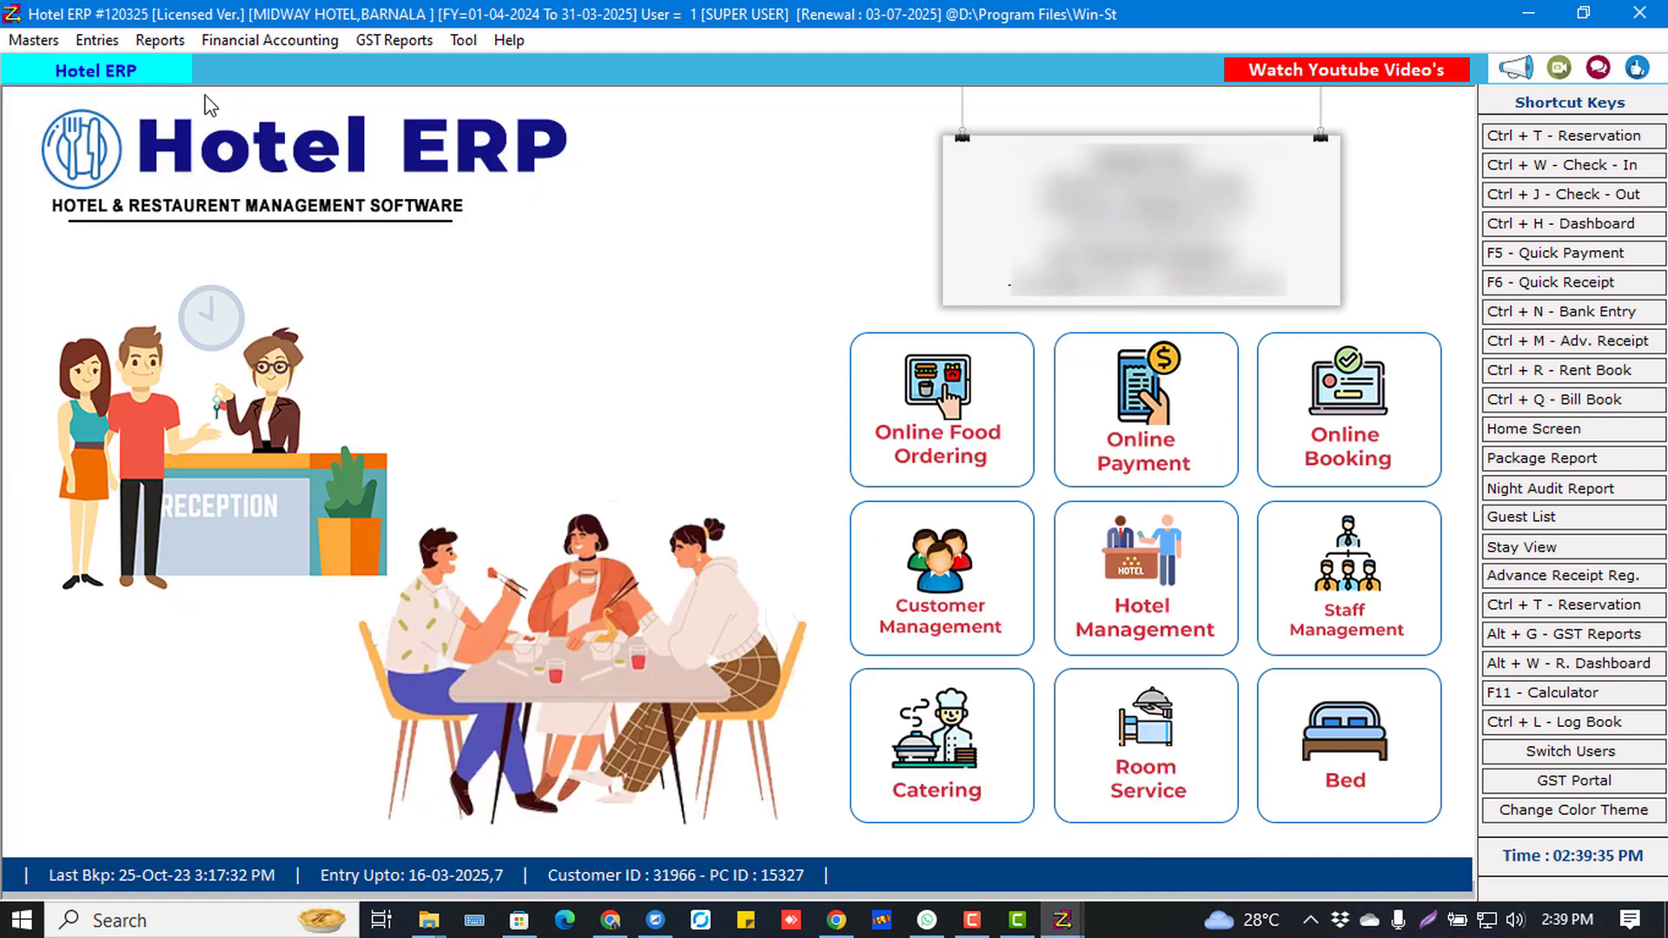
# Open the GSTR-1 report list and view the B2B Tax Invoices report form.
pyautogui.click(227, 44)
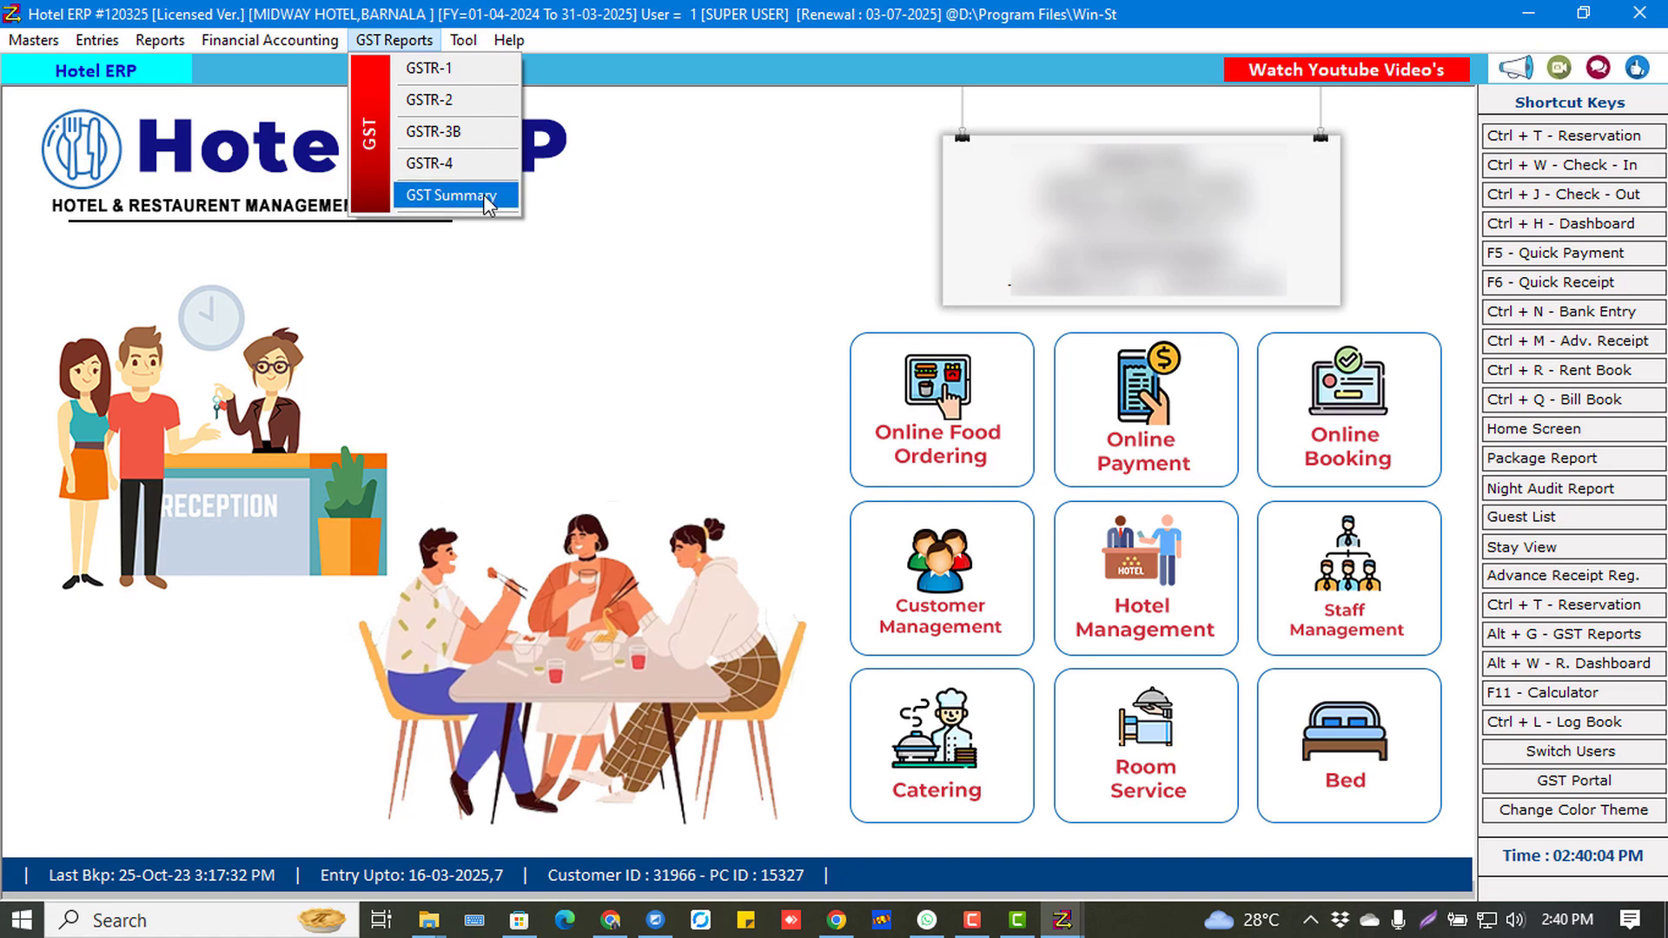
pyautogui.click(447, 75)
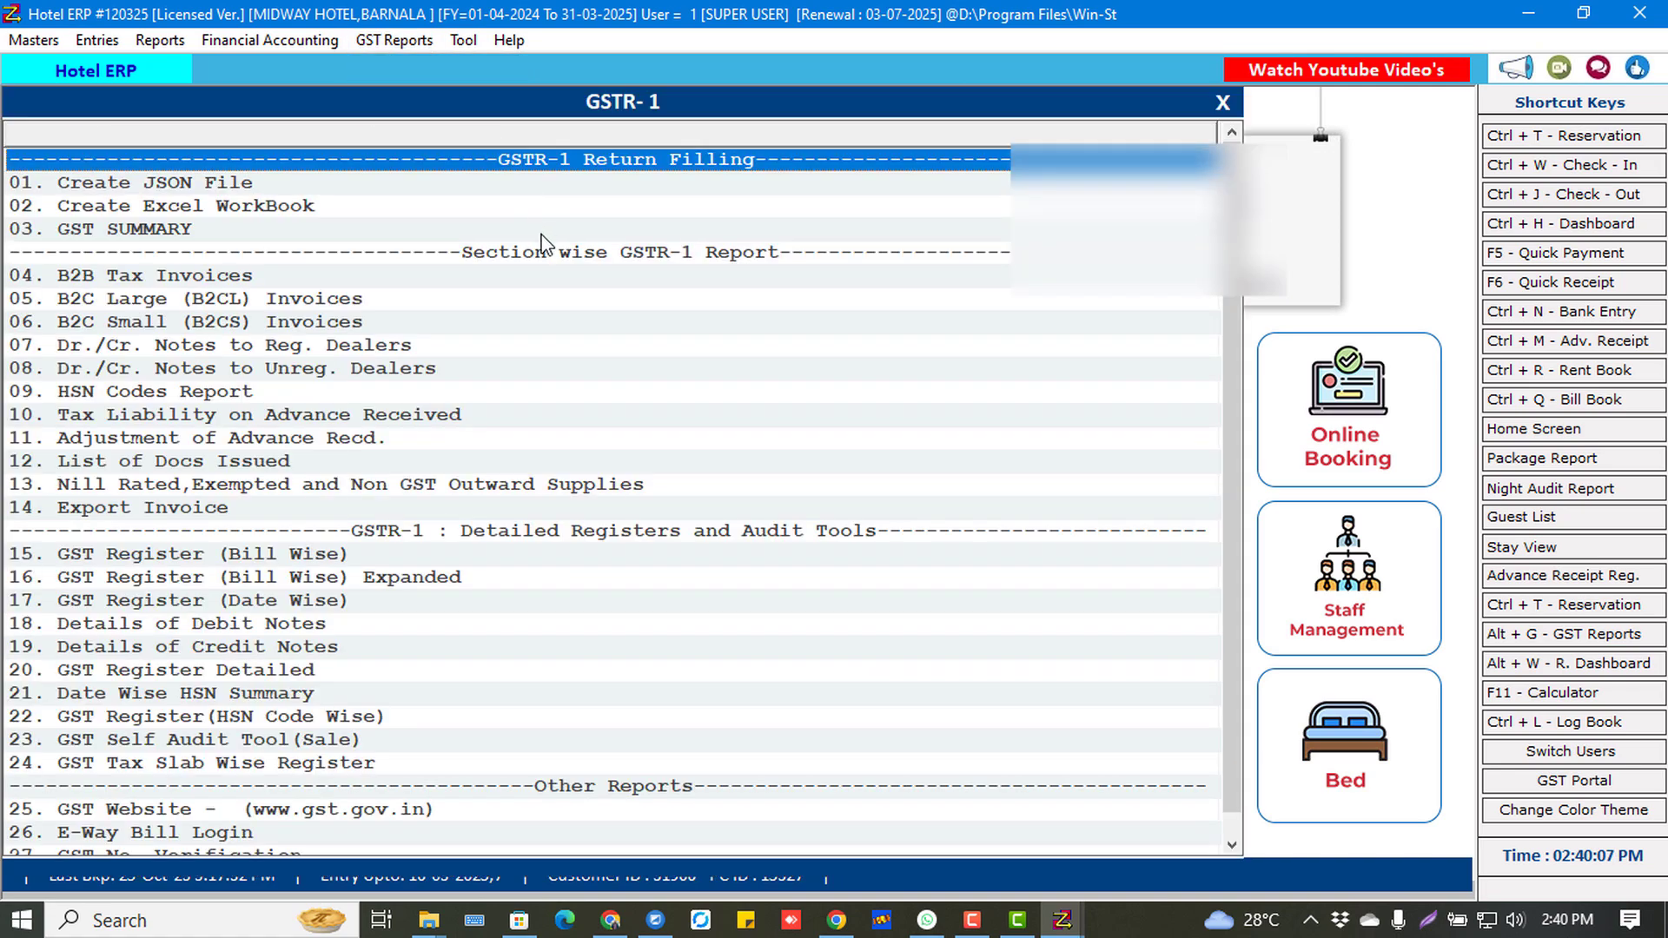
pyautogui.click(225, 279)
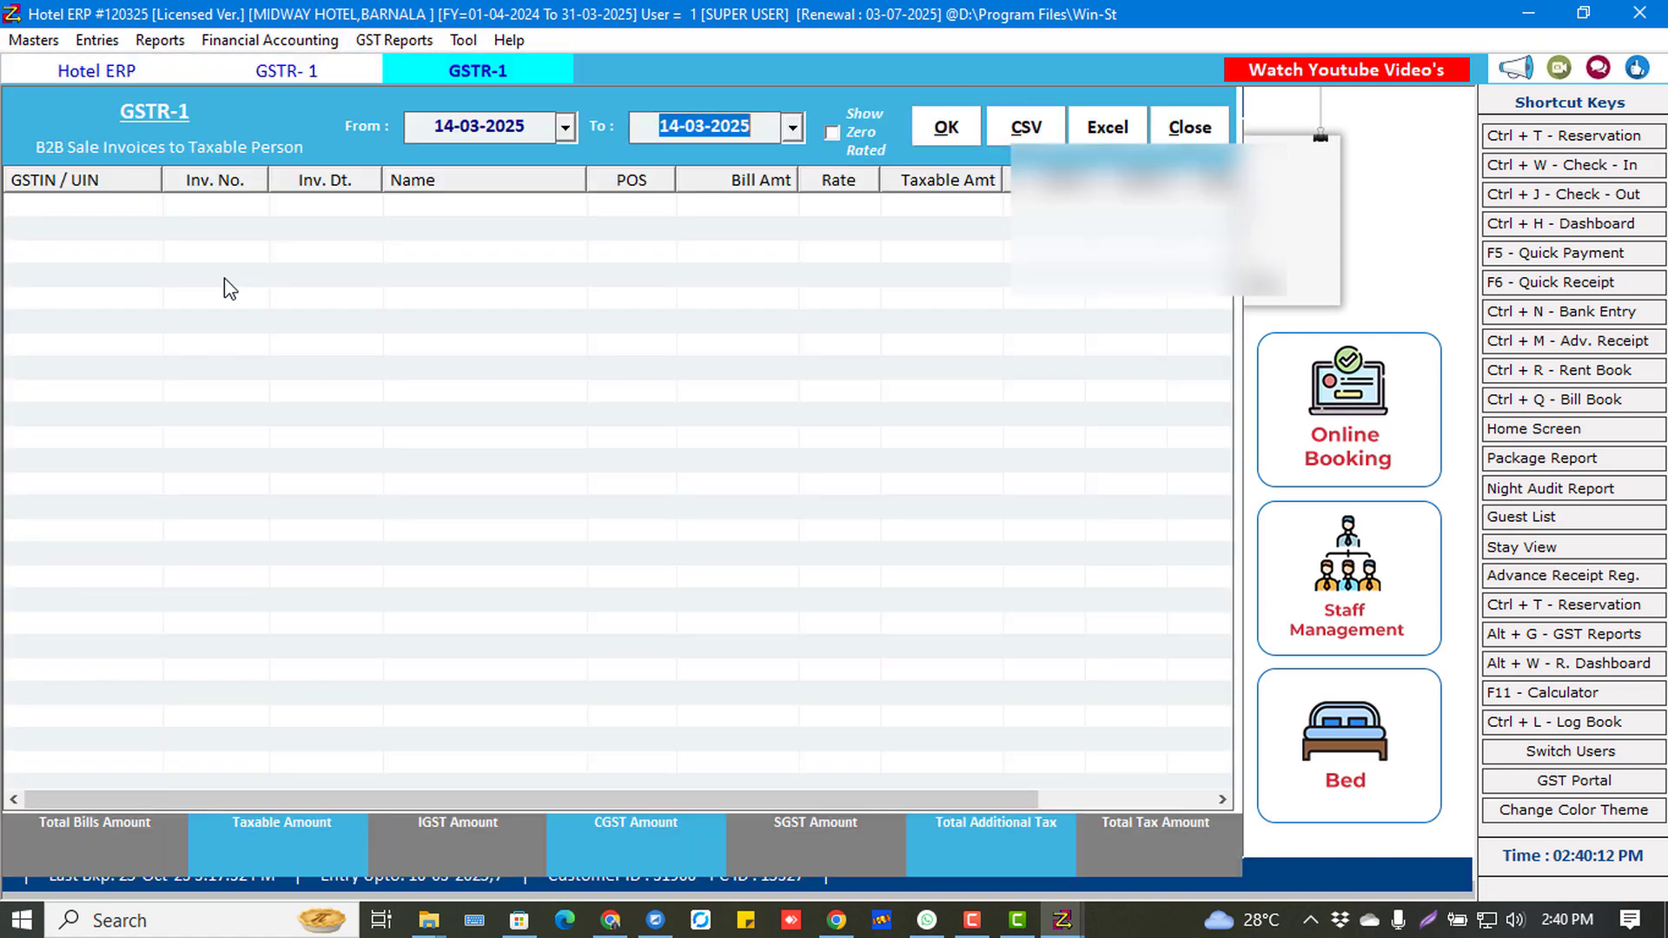
pyautogui.click(1203, 127)
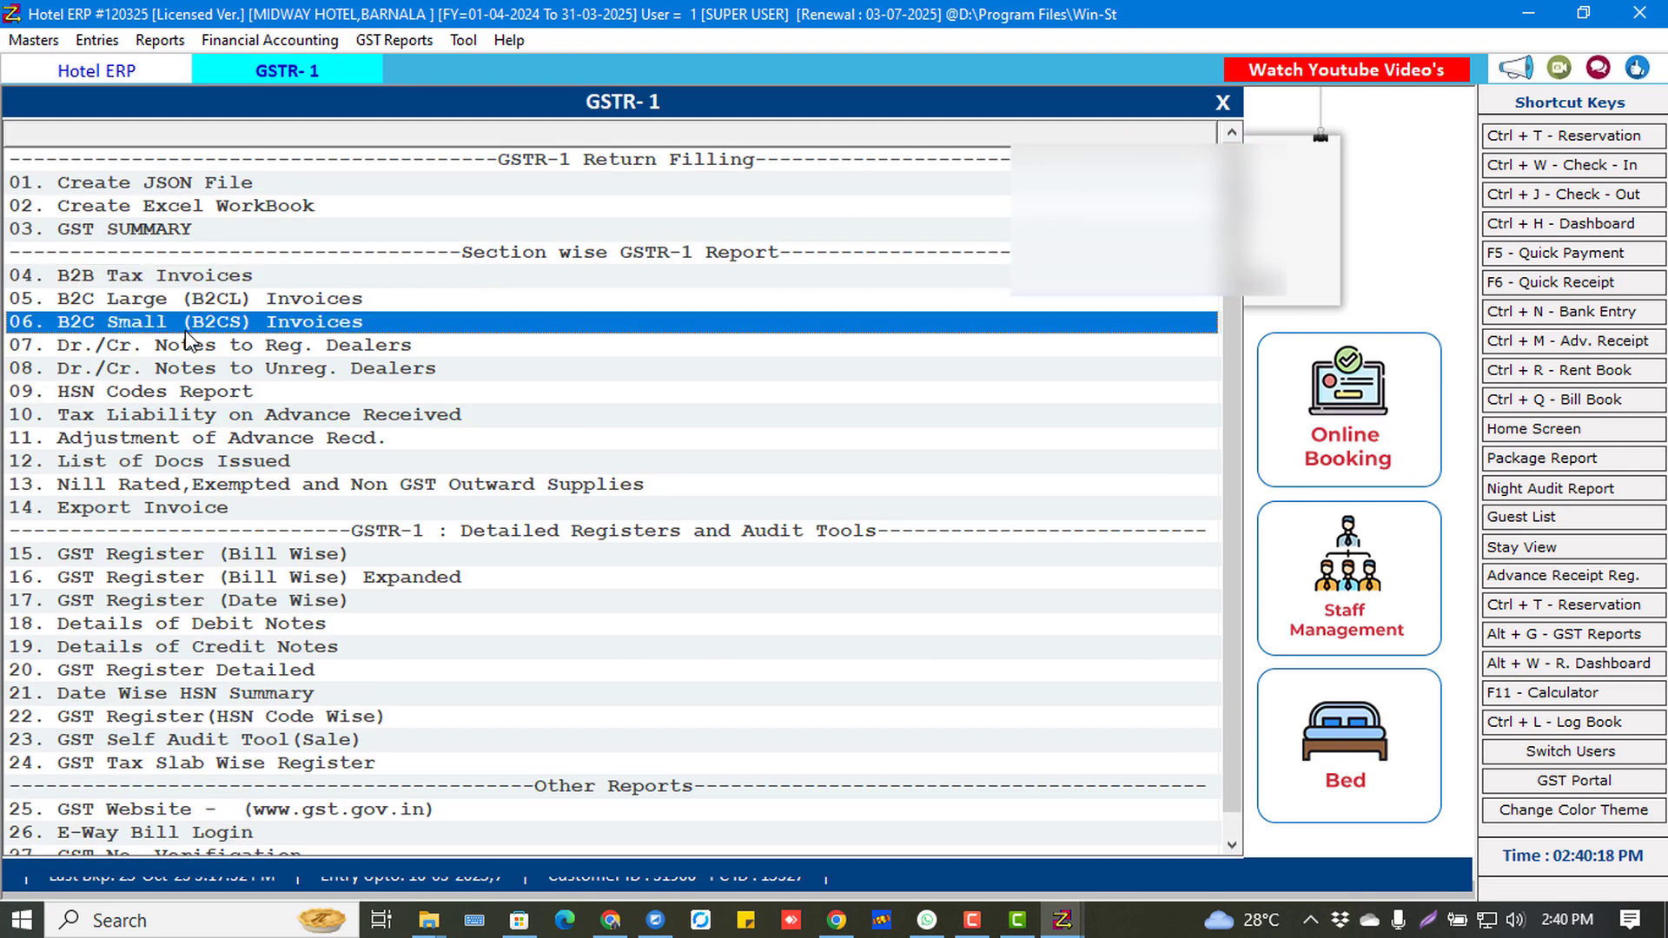
# Display the GSTR-1 B2C Small (B2CS) Invoices report from 14-03-2025 to 17-03-2025.
pyautogui.click(185, 323)
pyautogui.press('Return')
pyautogui.press('Return')
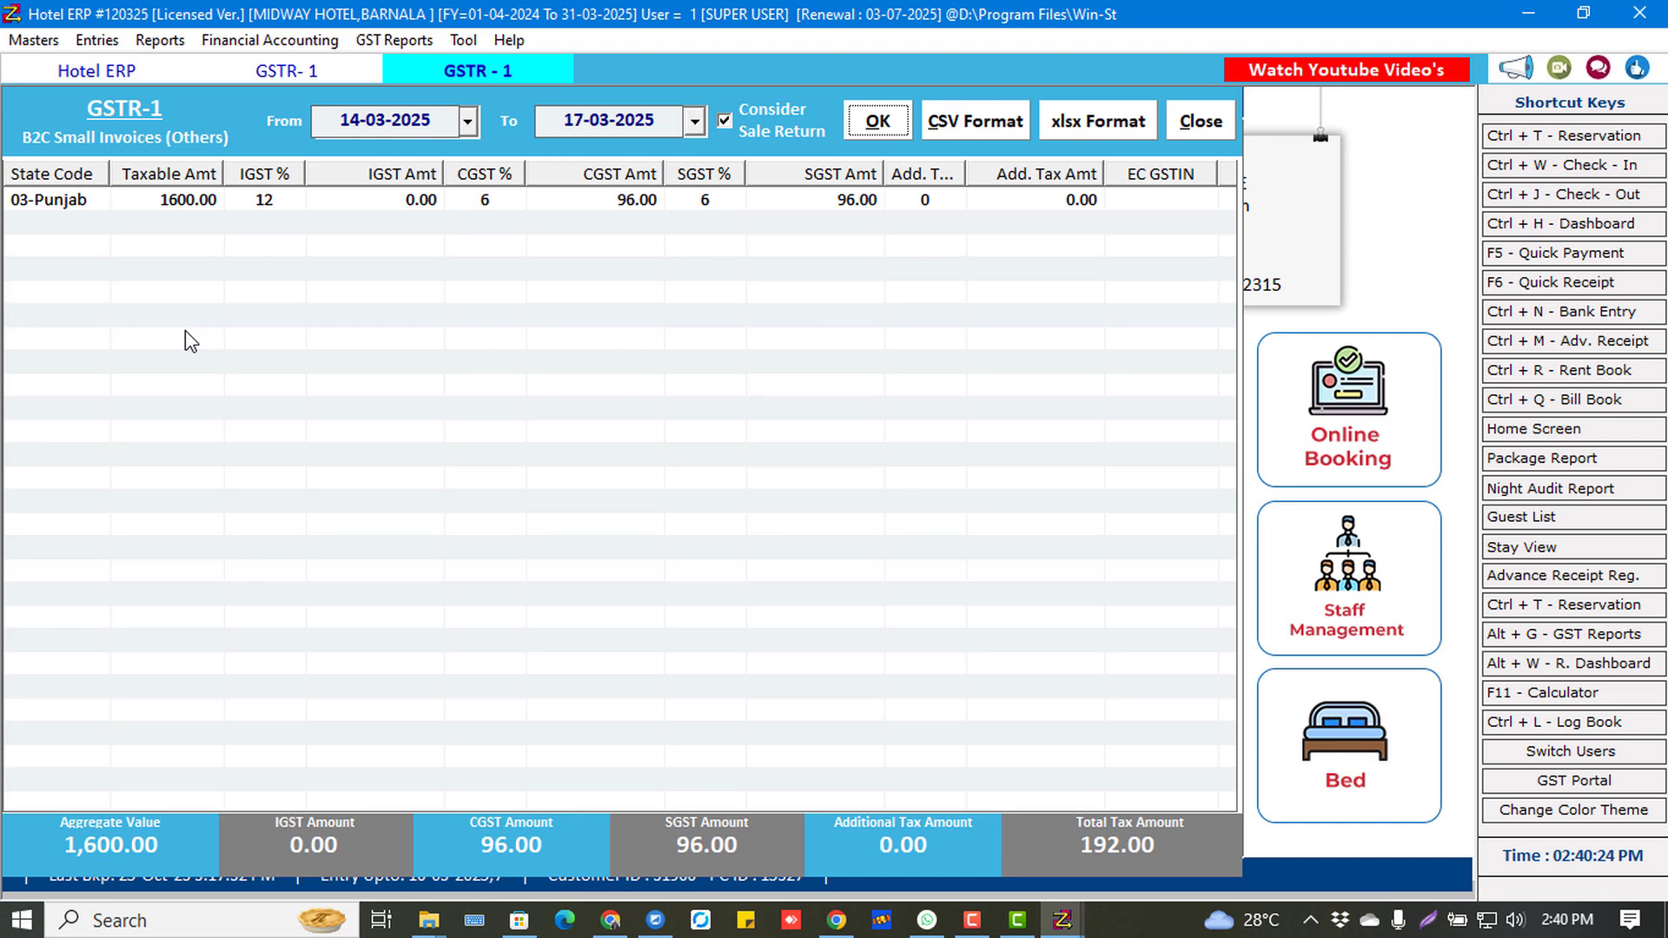
pyautogui.press('Escape')
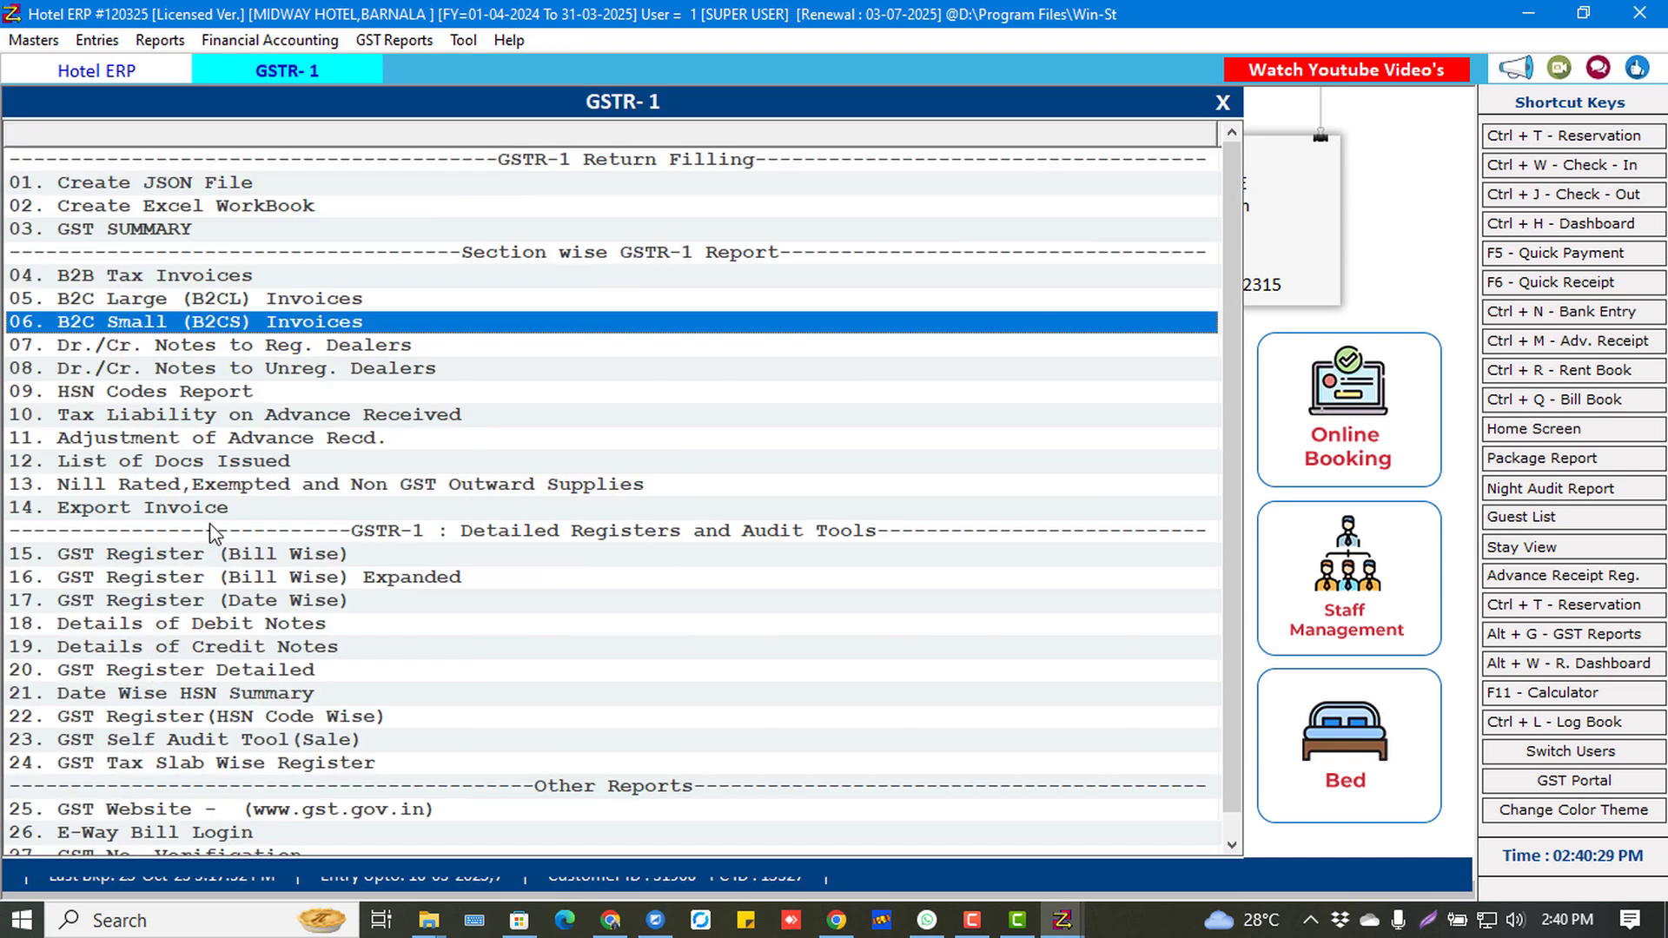
# View the HSN Codes Report from 14-03-2025 to 17-03-2025 and close the GSTR-1 report list.
pyautogui.click(225, 399)
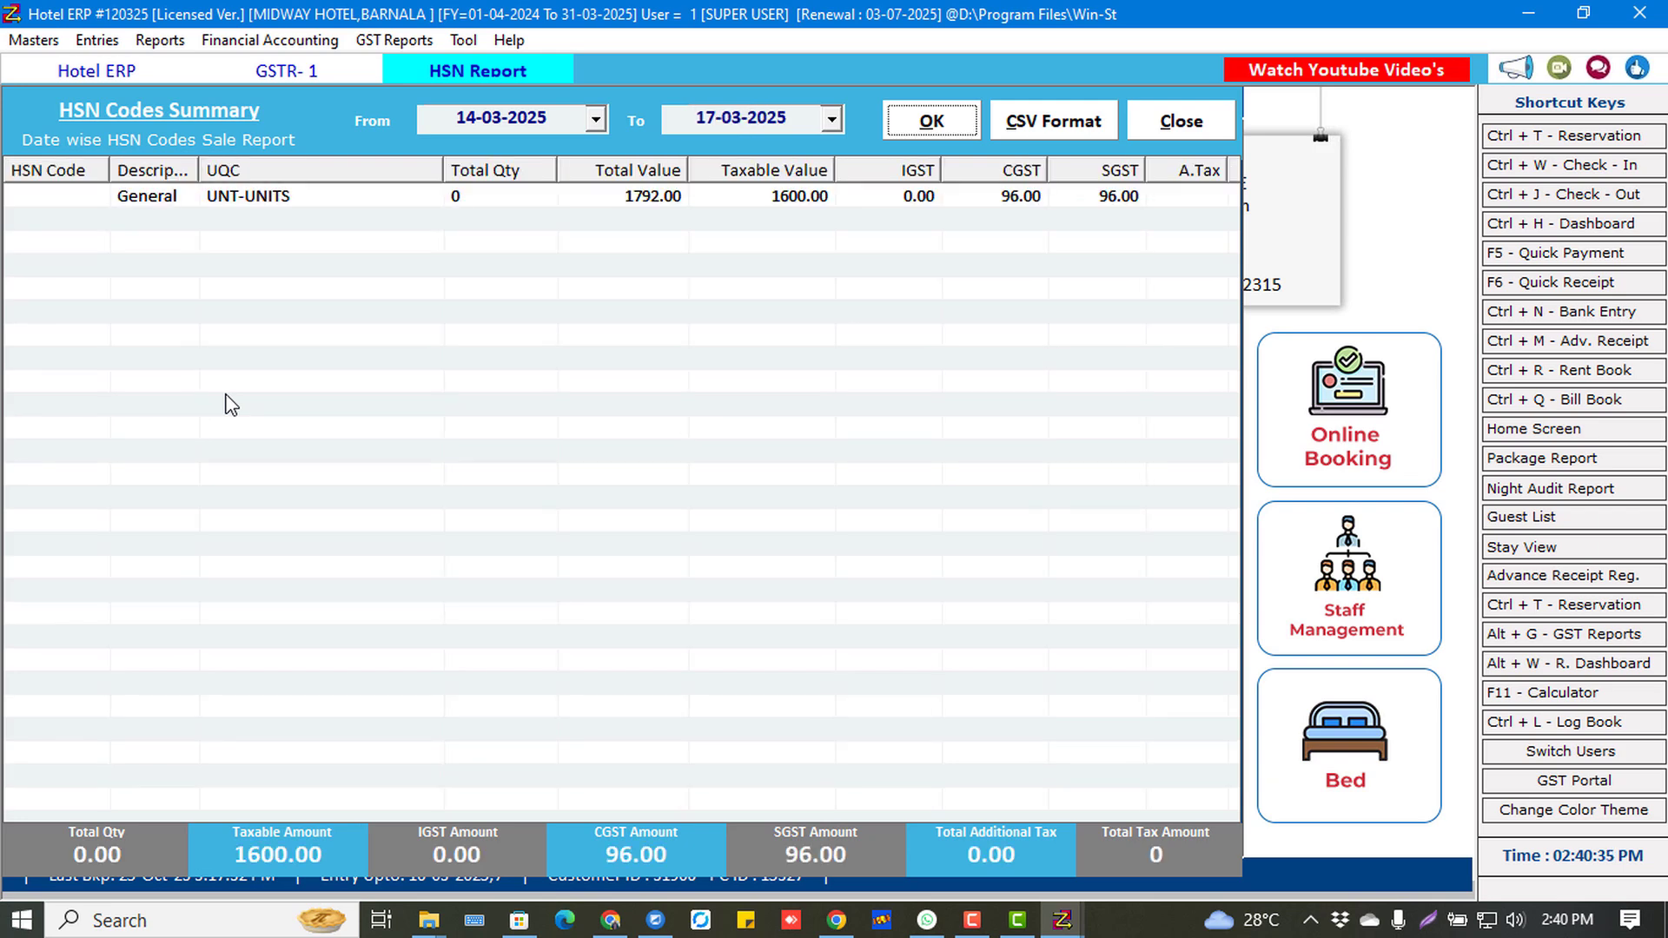
pyautogui.press('Escape')
pyautogui.click(1226, 106)
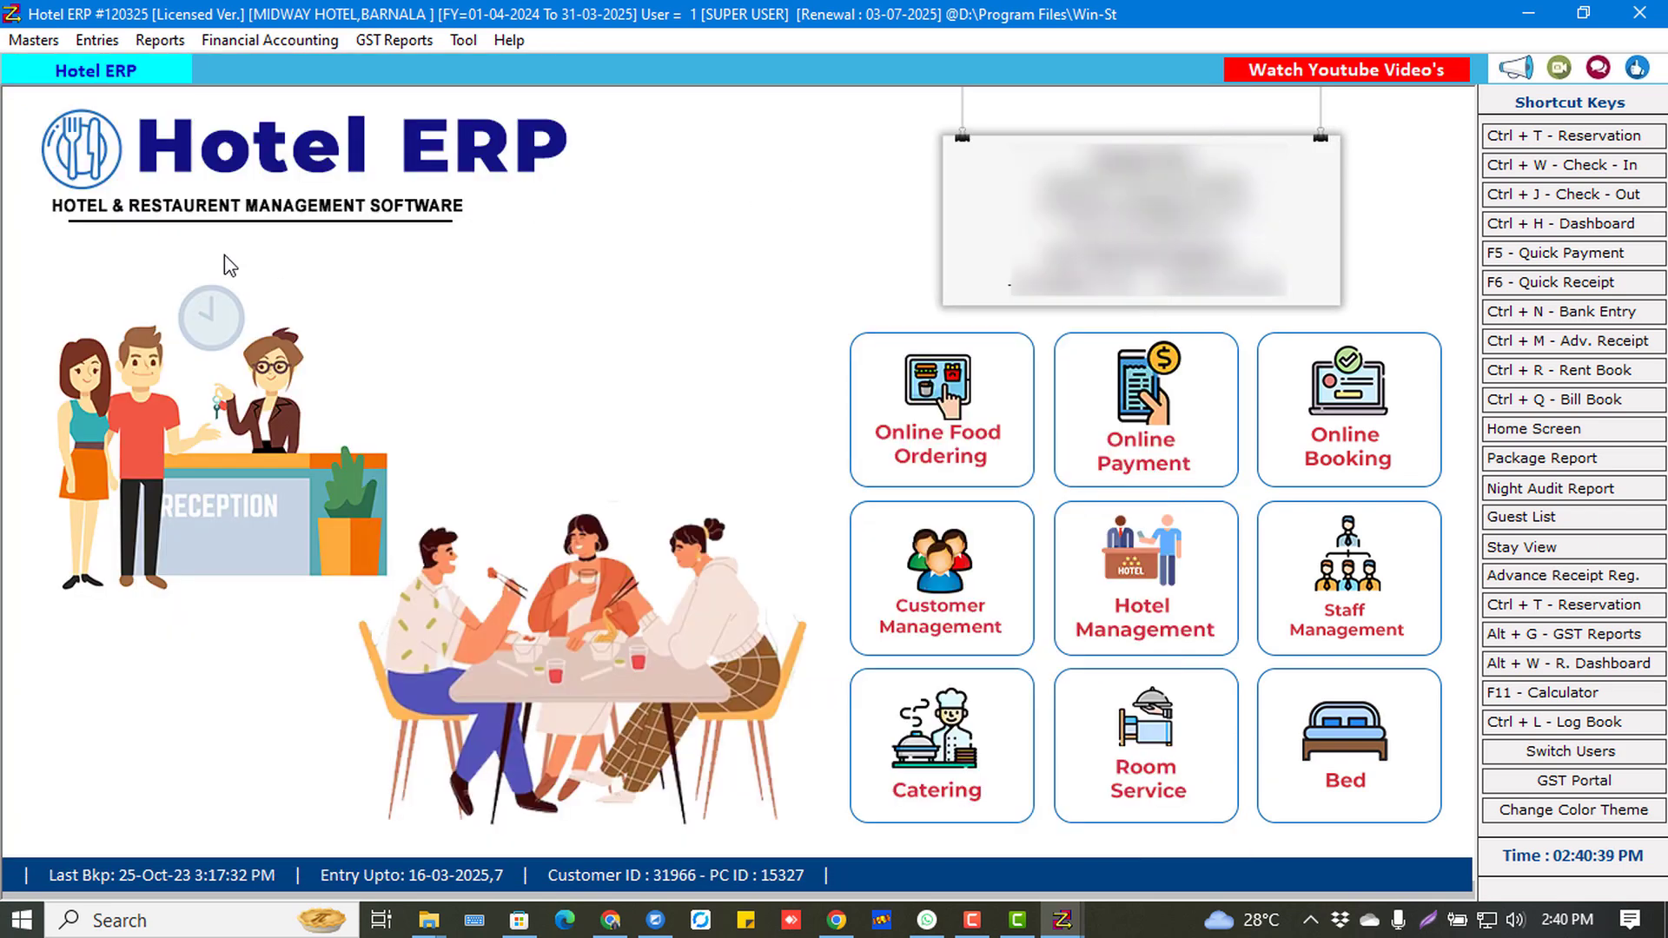
pyautogui.click(394, 41)
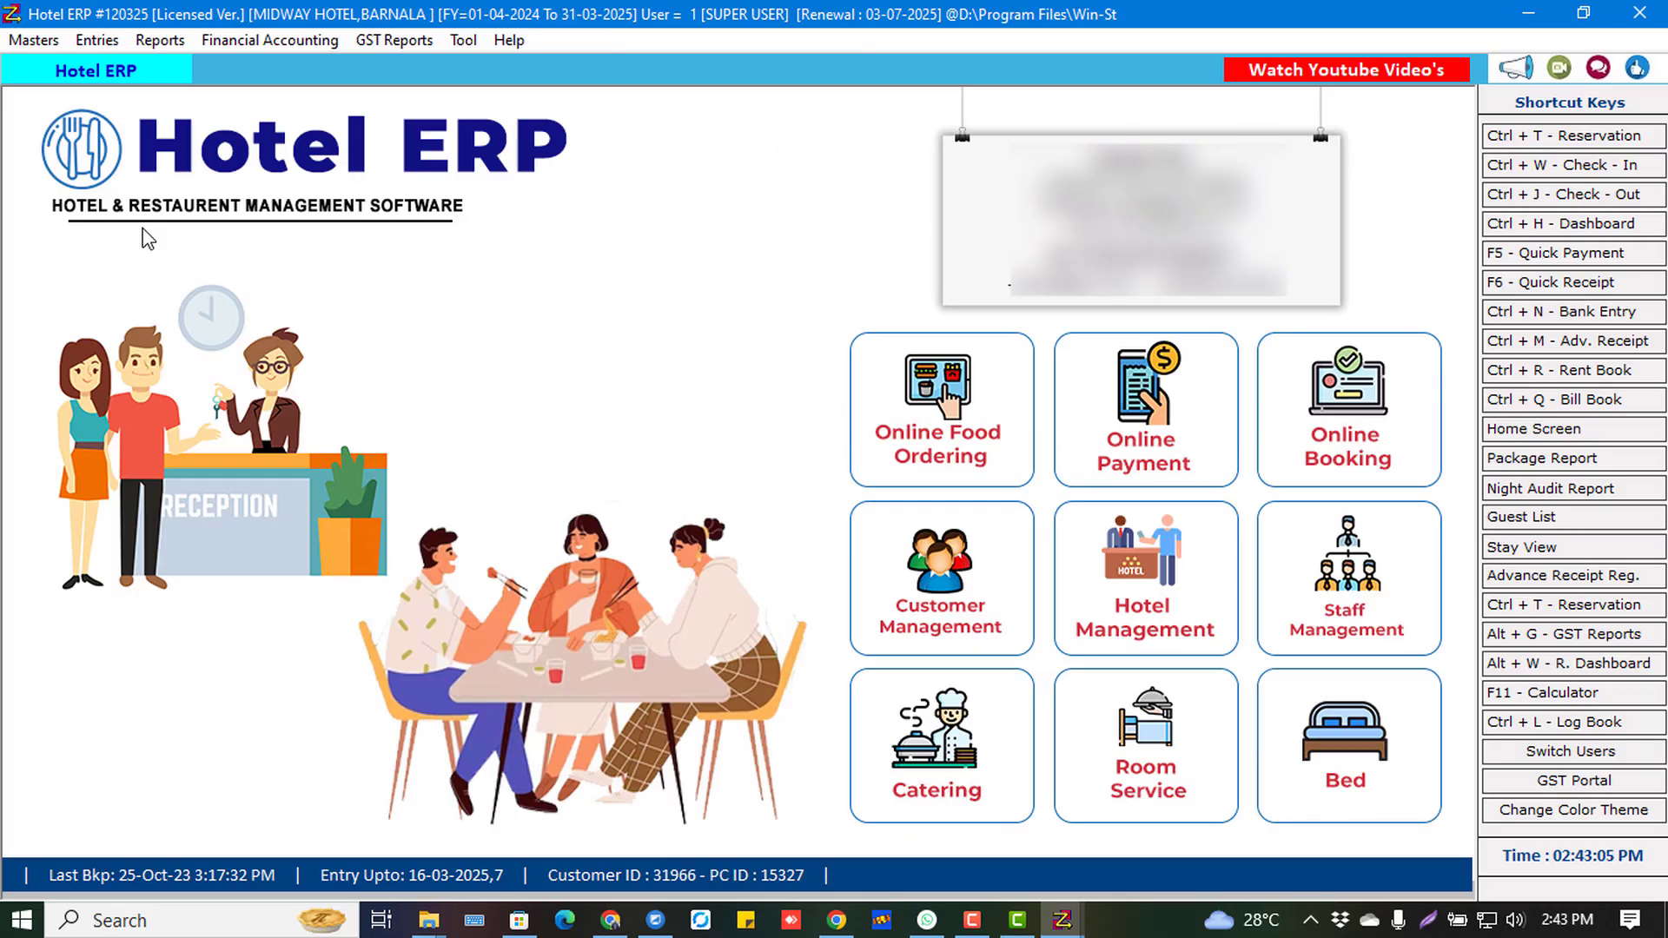
# Create and save a hall named Auditorium with a capacity of 400 and charges of 12000.
pyautogui.click(40, 45)
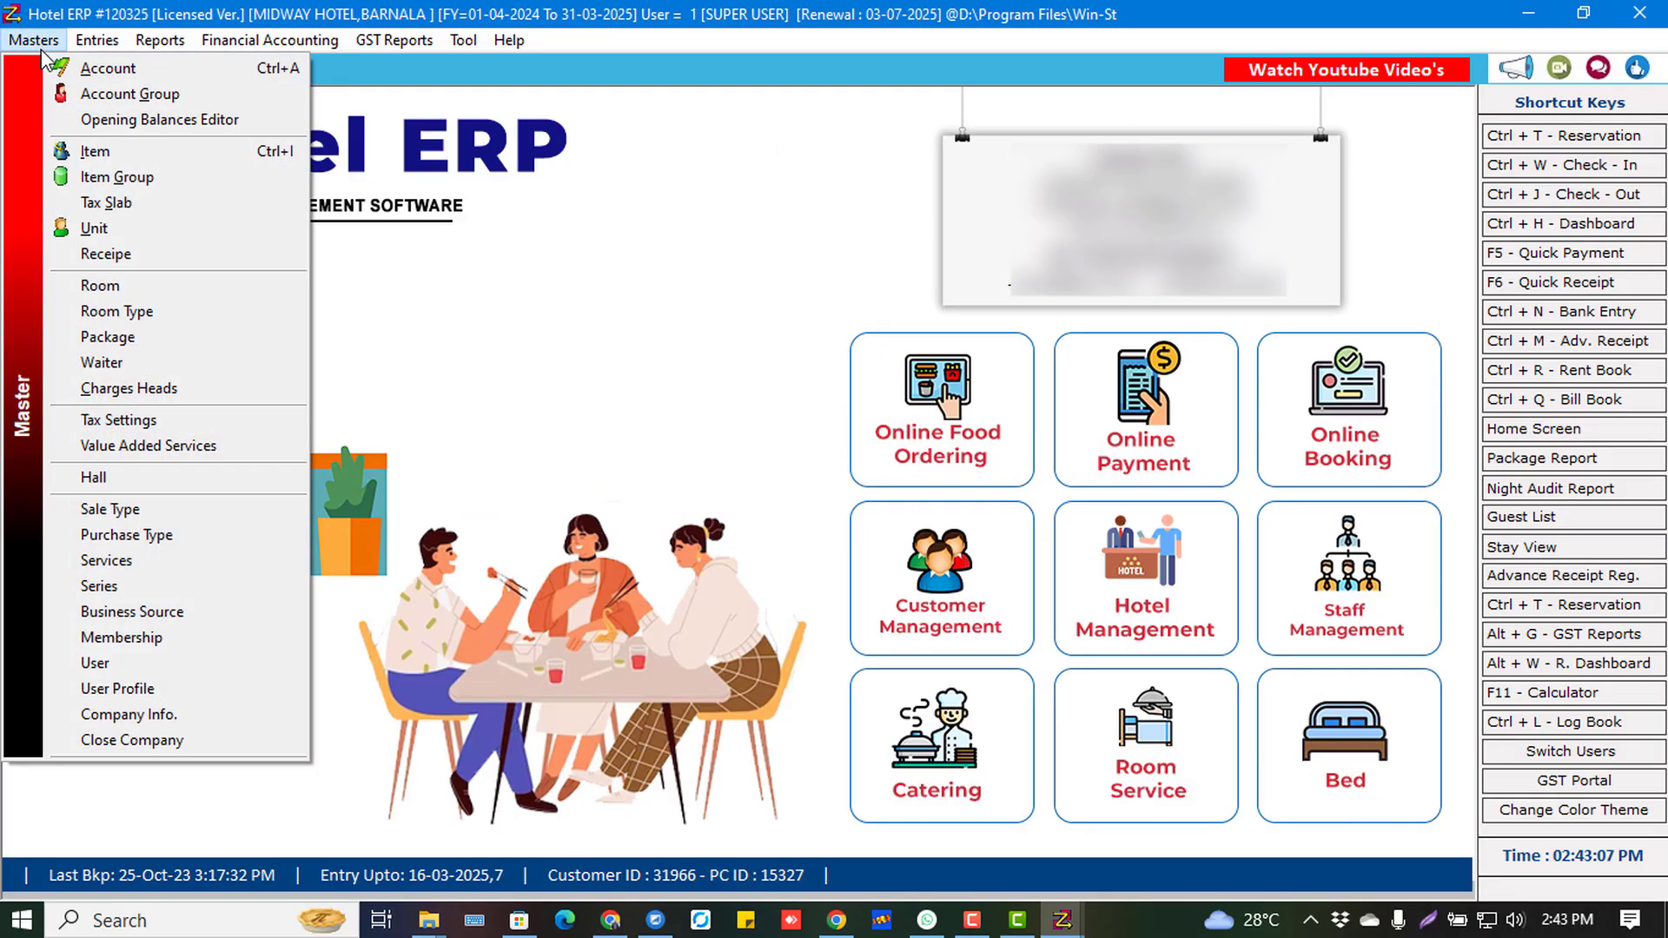
pyautogui.click(93, 477)
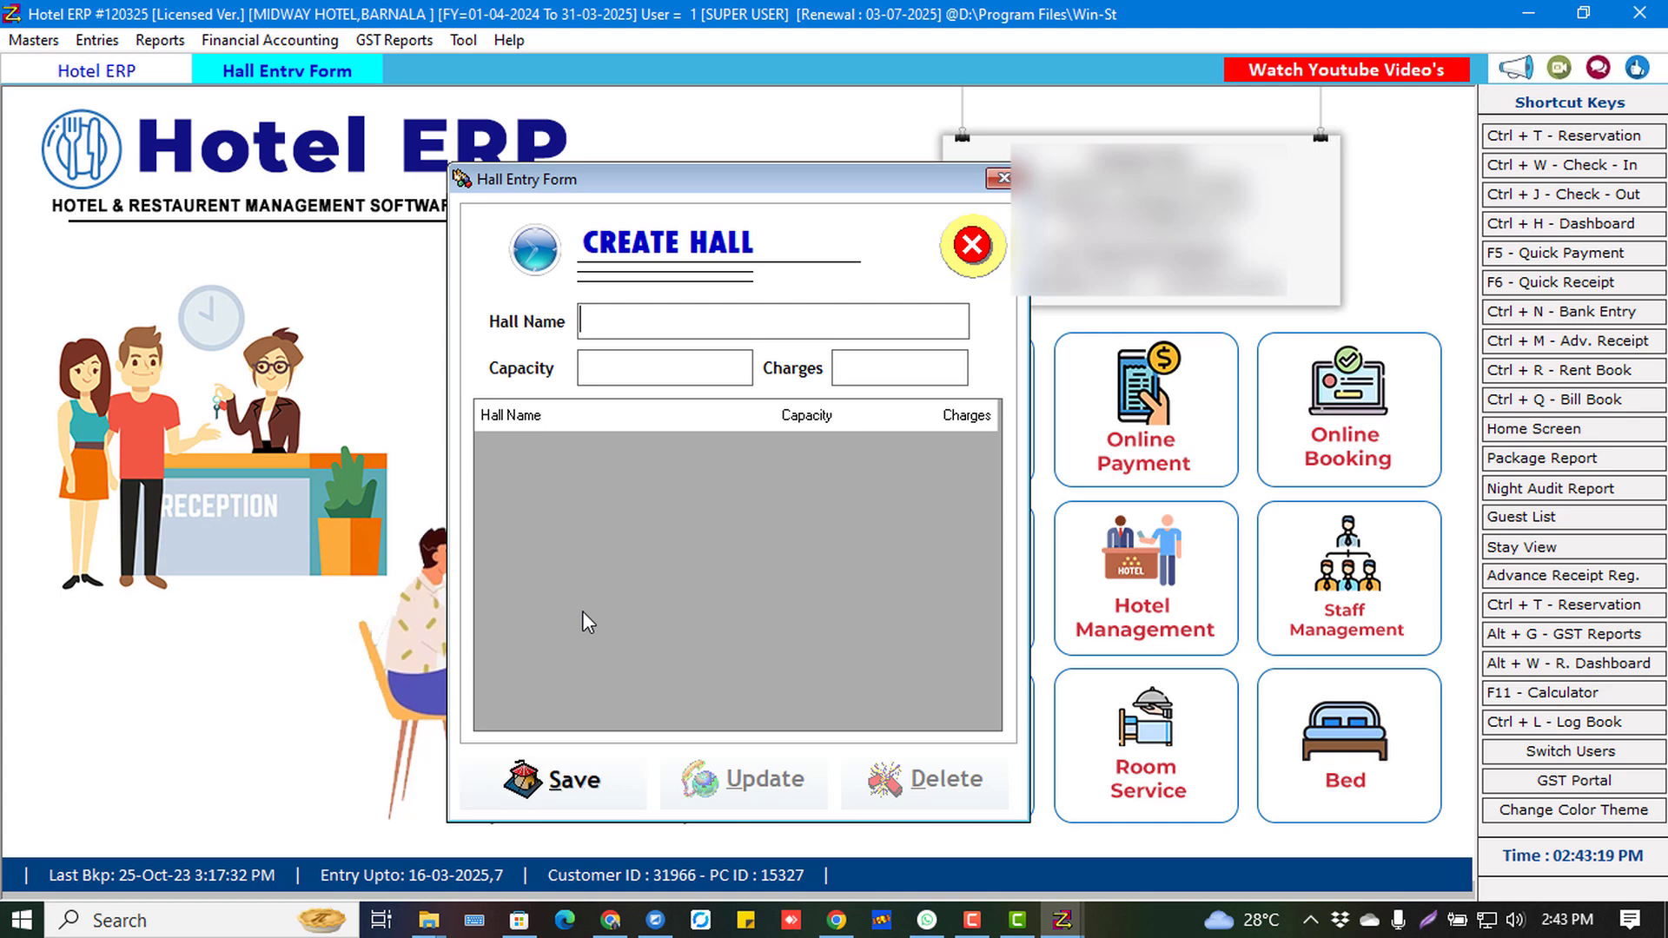
pyautogui.write('Auditorium')
pyautogui.write('400')
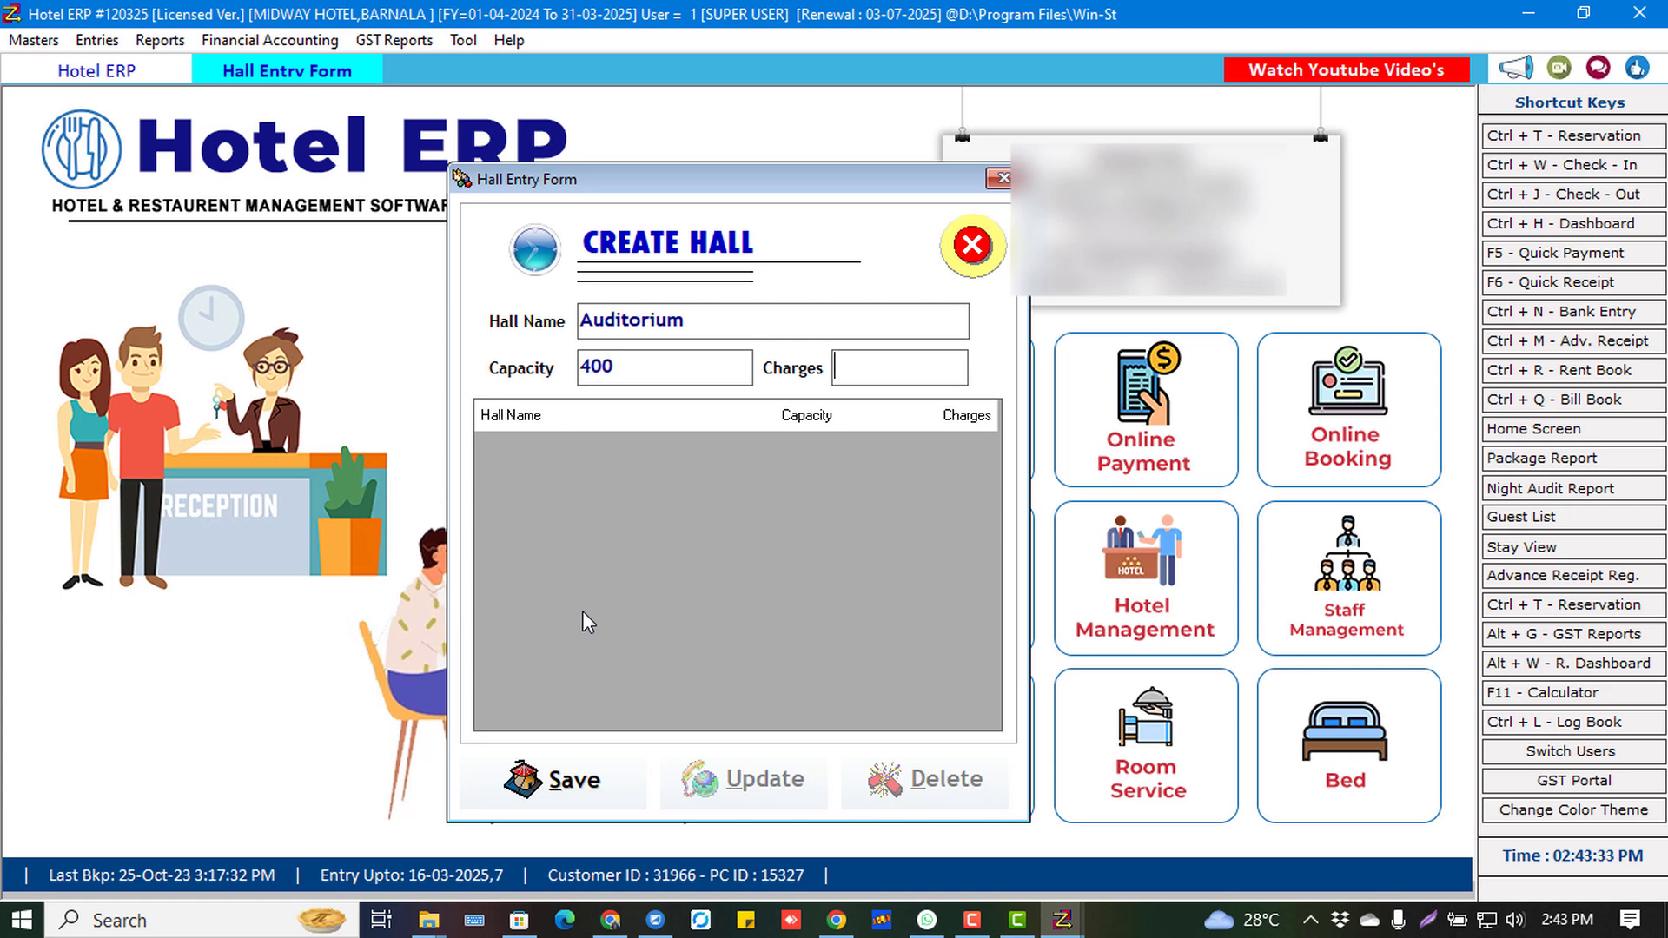
pyautogui.write('12000')
pyautogui.press('Return')
pyautogui.press('Return')
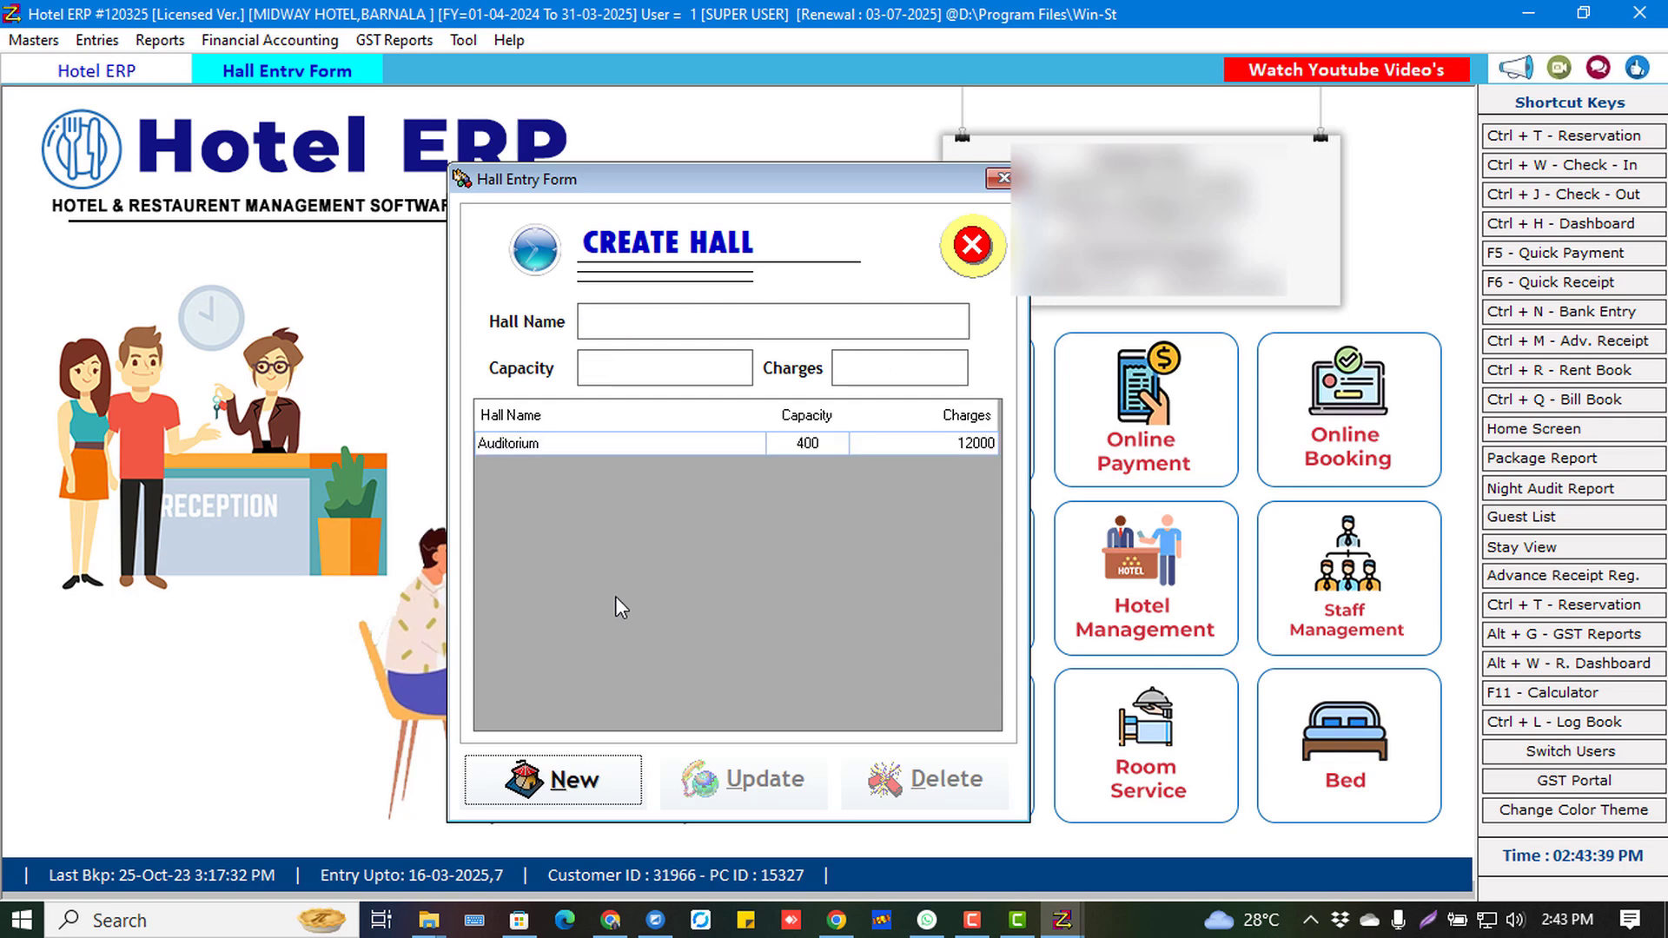
pyautogui.click(971, 246)
# Start a new hall booking running from 14-03-2025 to 15-03-2025.
pyautogui.click(97, 40)
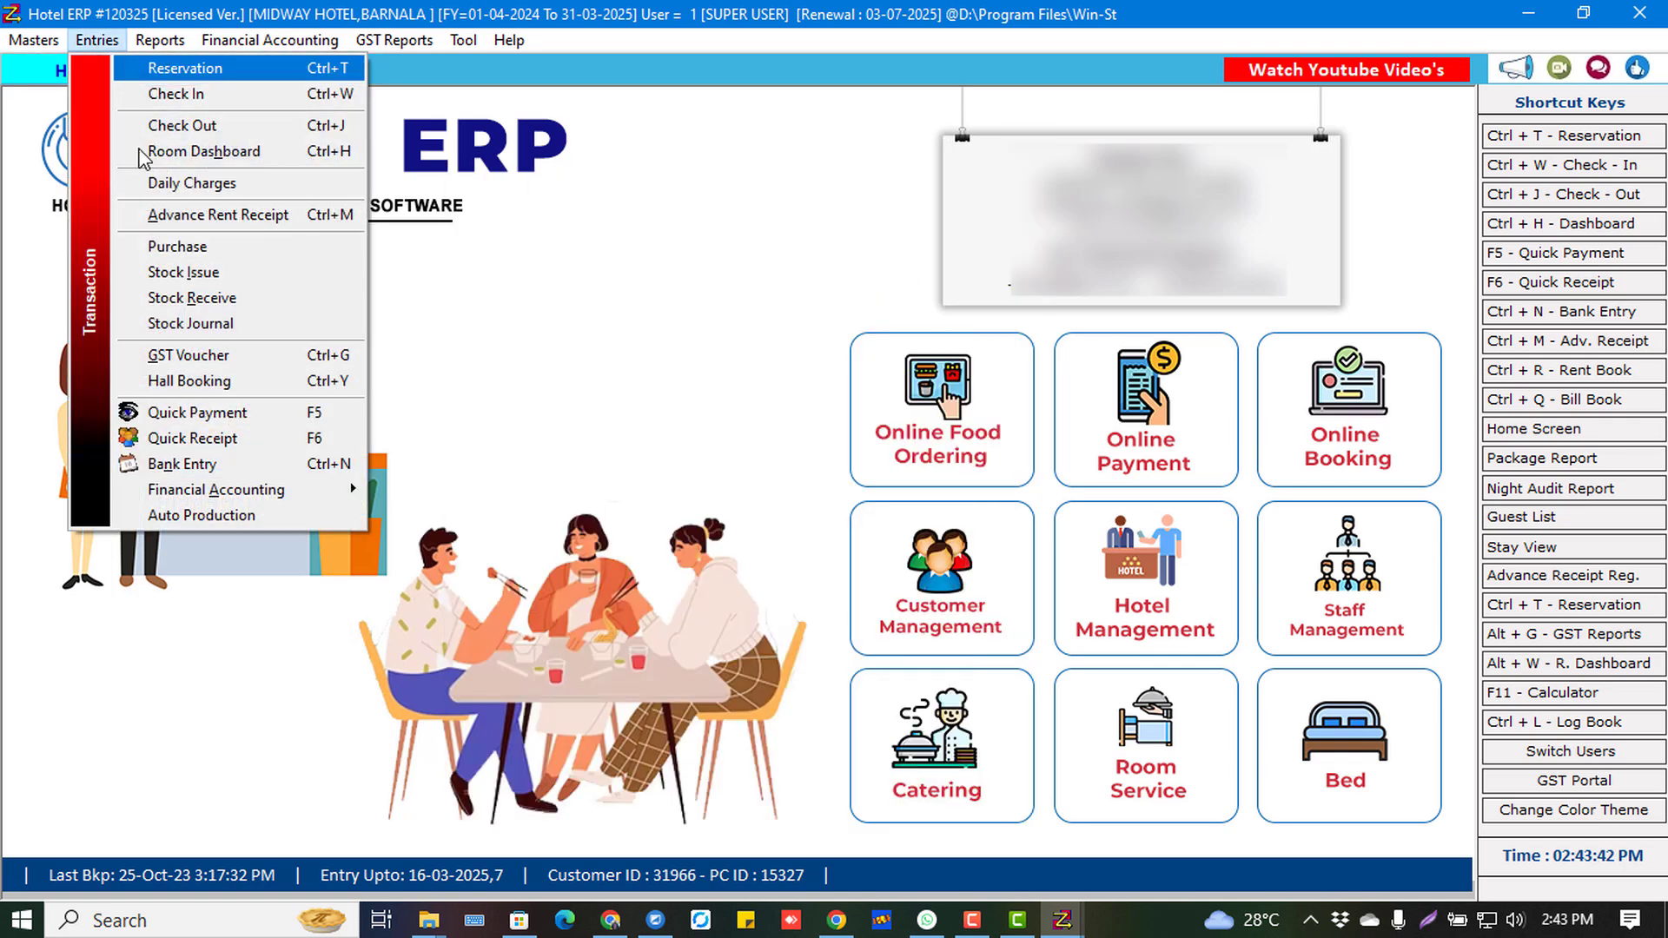
pyautogui.click(274, 393)
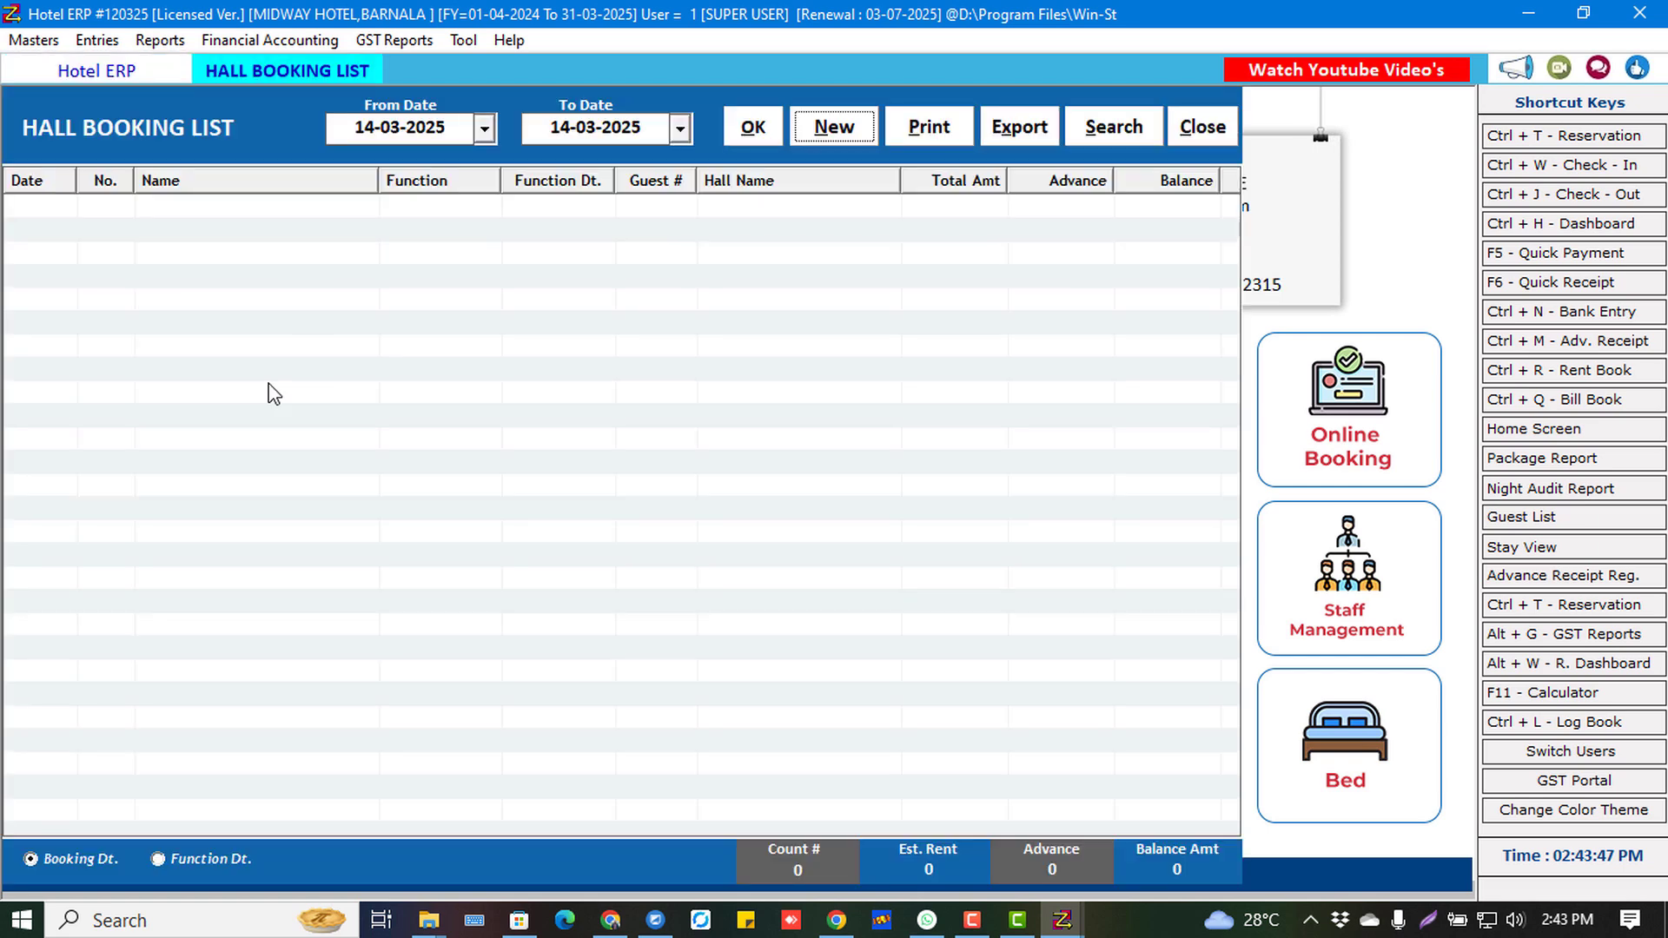
pyautogui.press('Return')
pyautogui.press('Return')
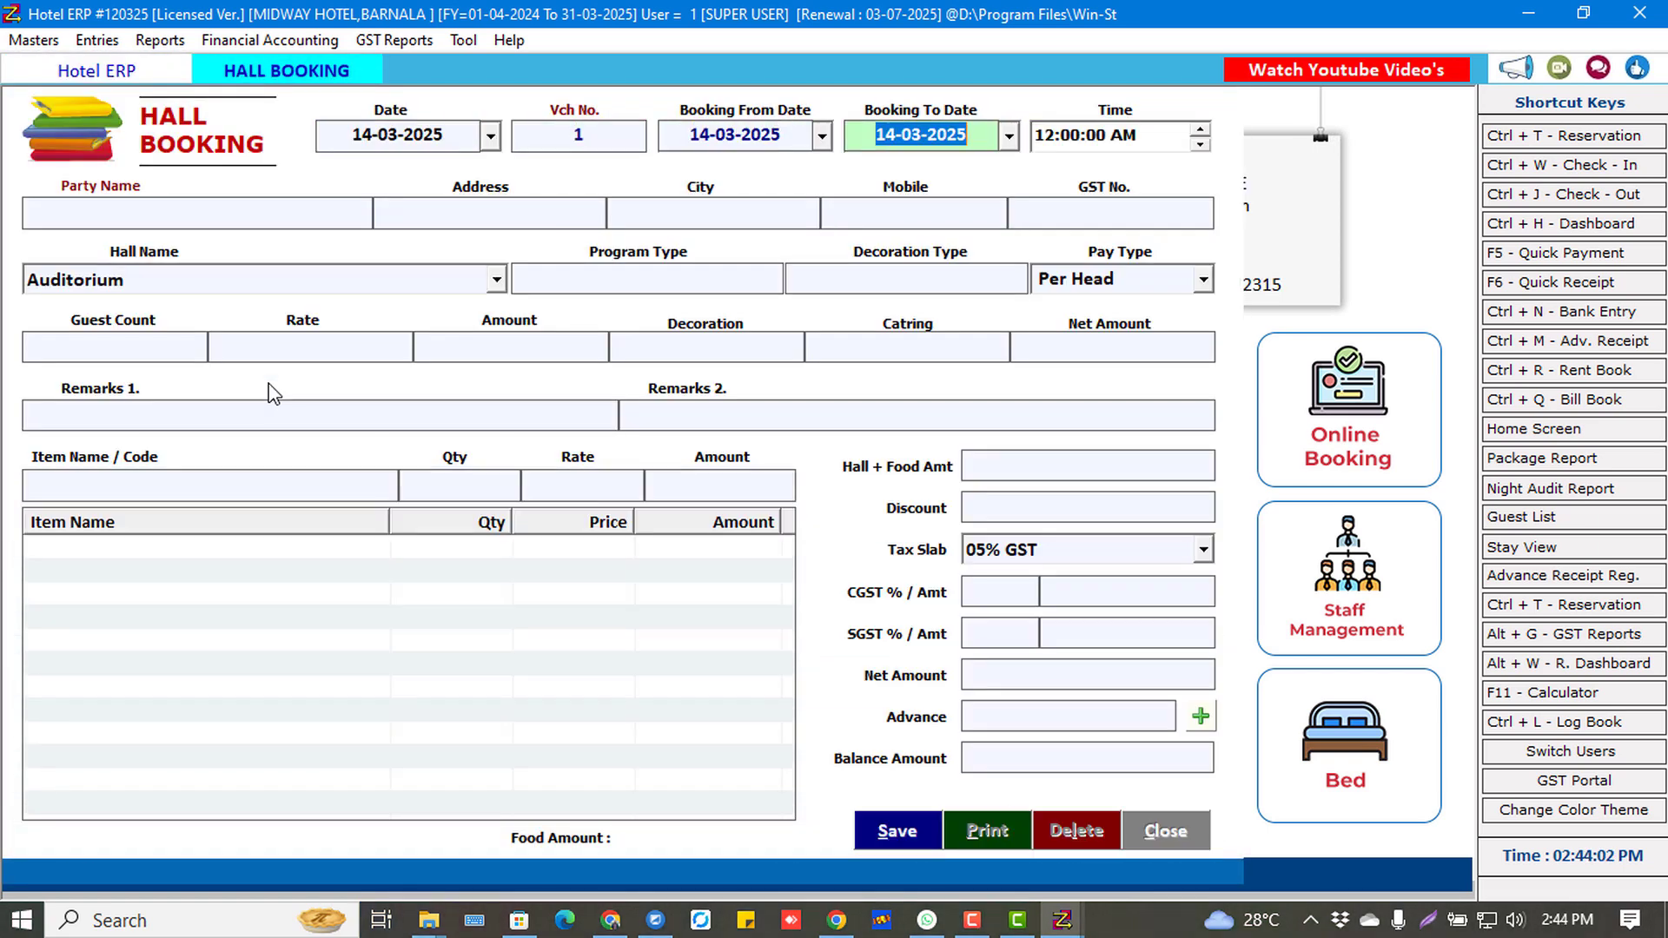
pyautogui.press('Up')
pyautogui.press('Return')
# Enter the party's name in the hall booking, leave the contact details blank, and select the Auditorium hall.
pyautogui.write('Deep')
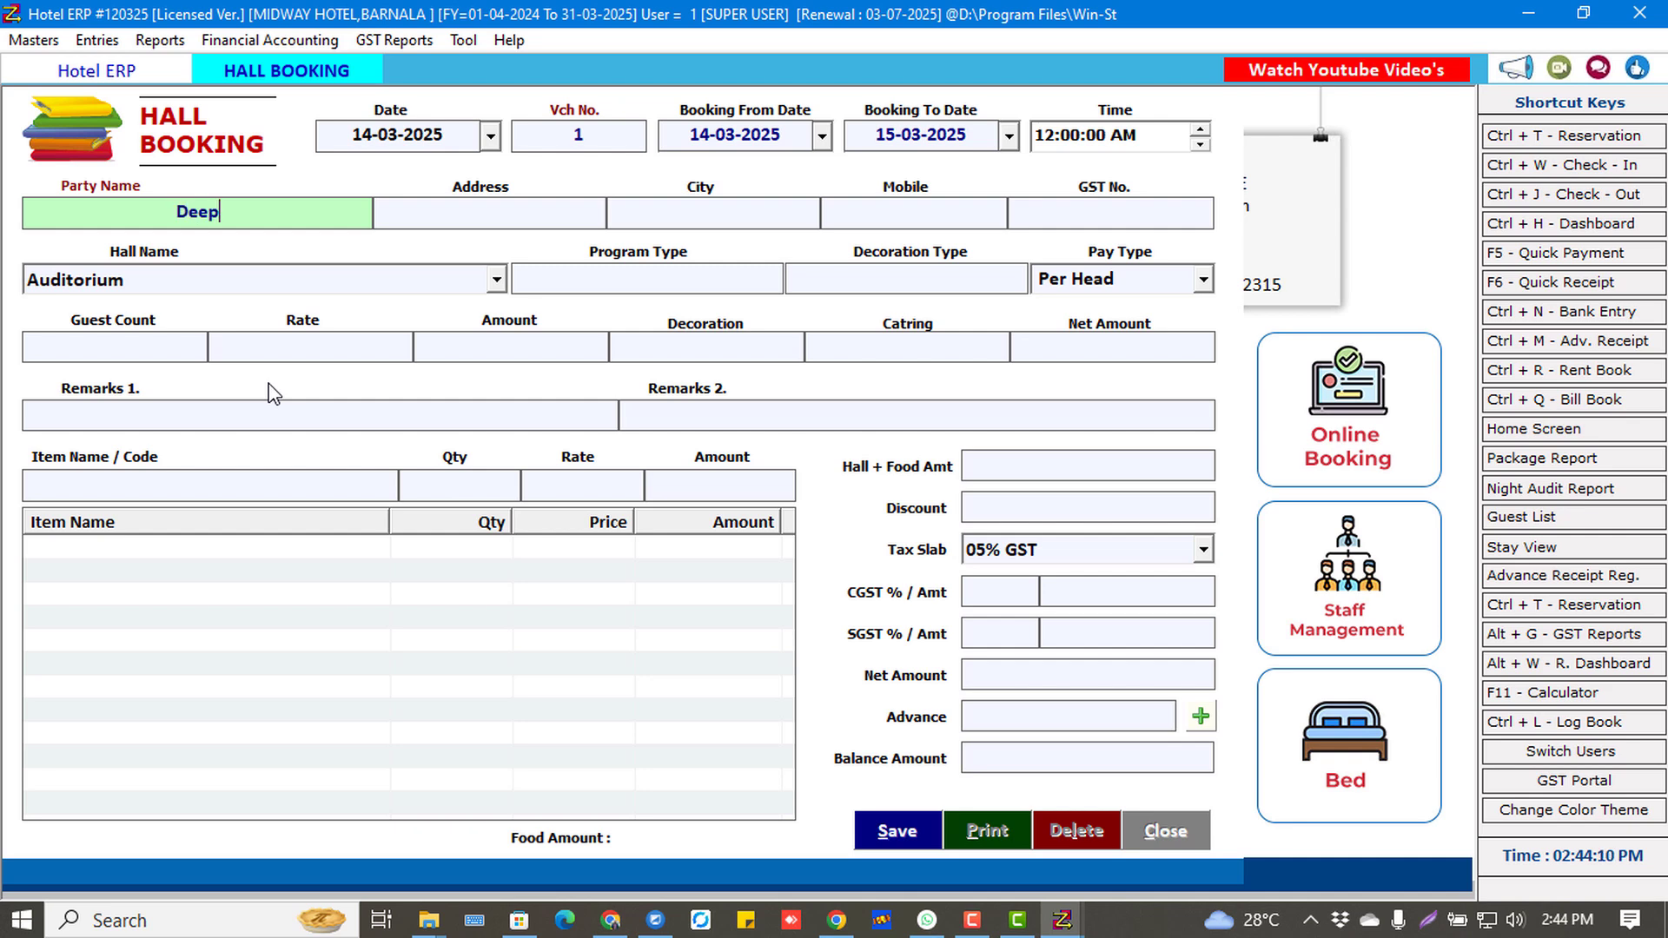
pyautogui.press('Return')
pyautogui.press('Return')
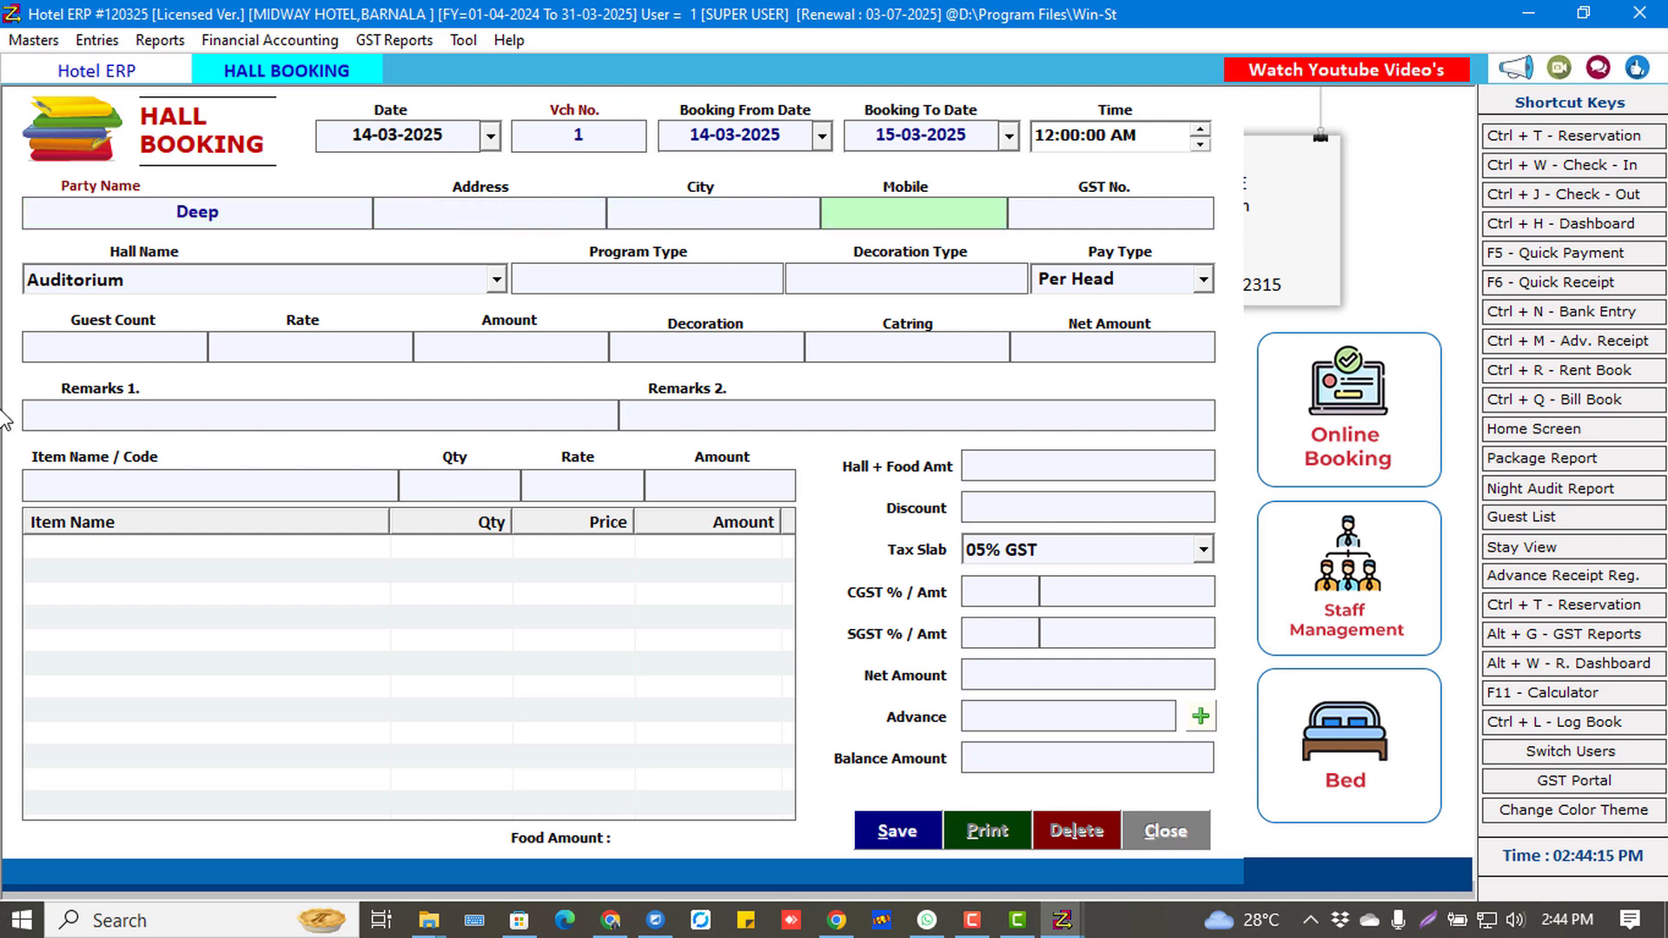
pyautogui.press('Return')
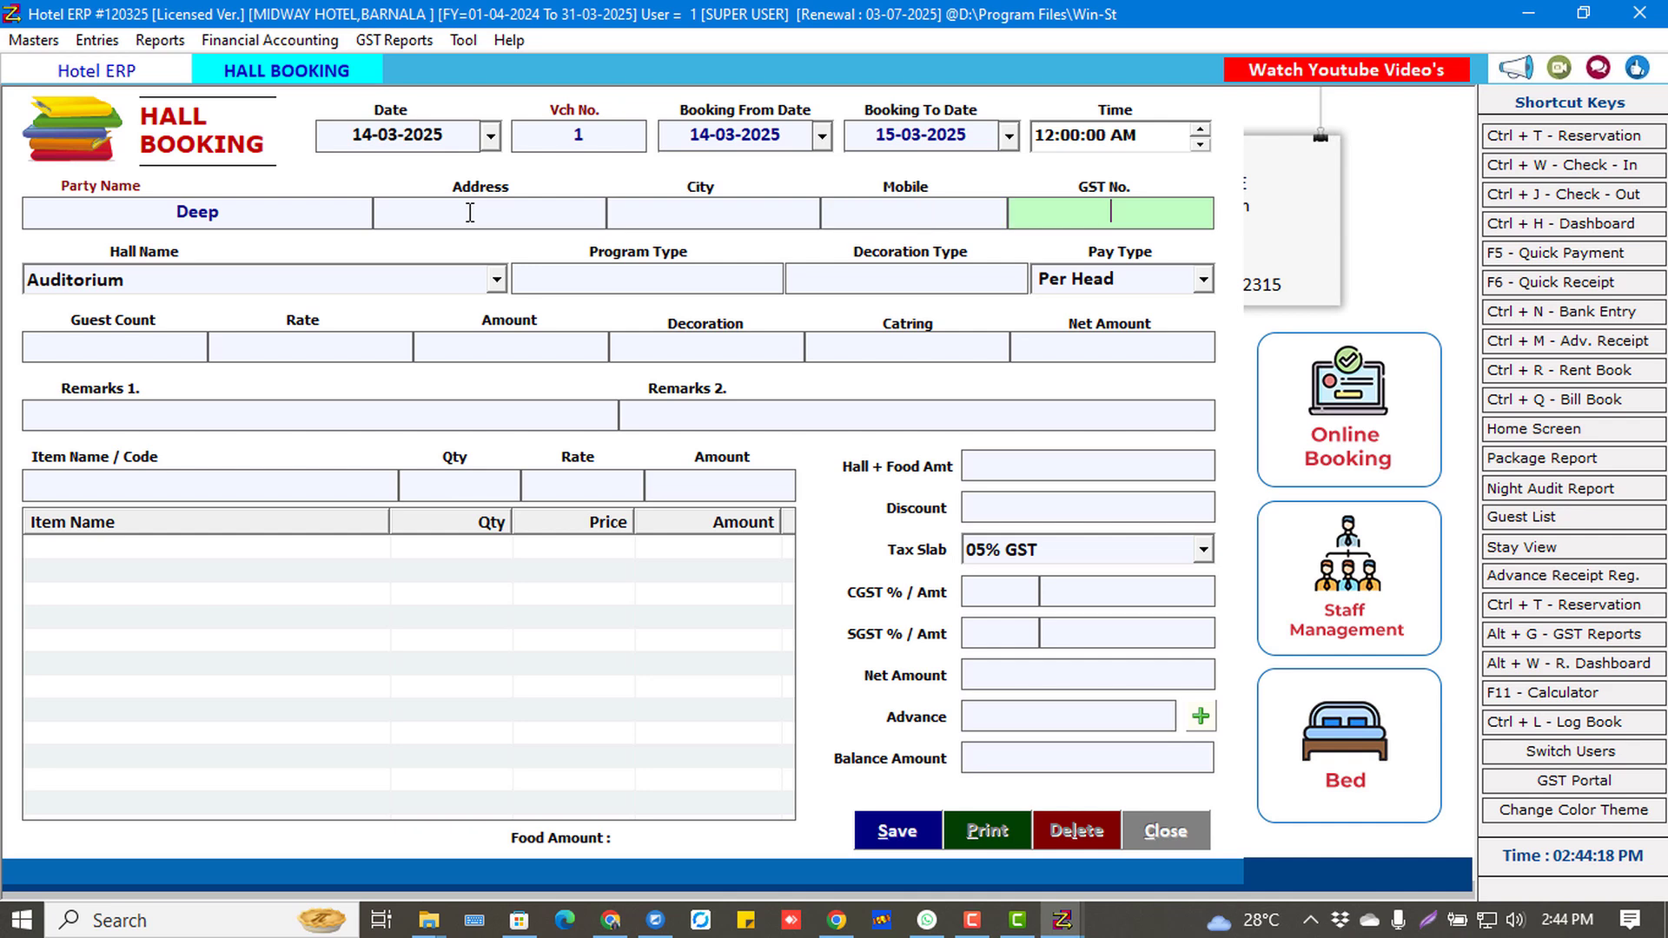
pyautogui.press('Return')
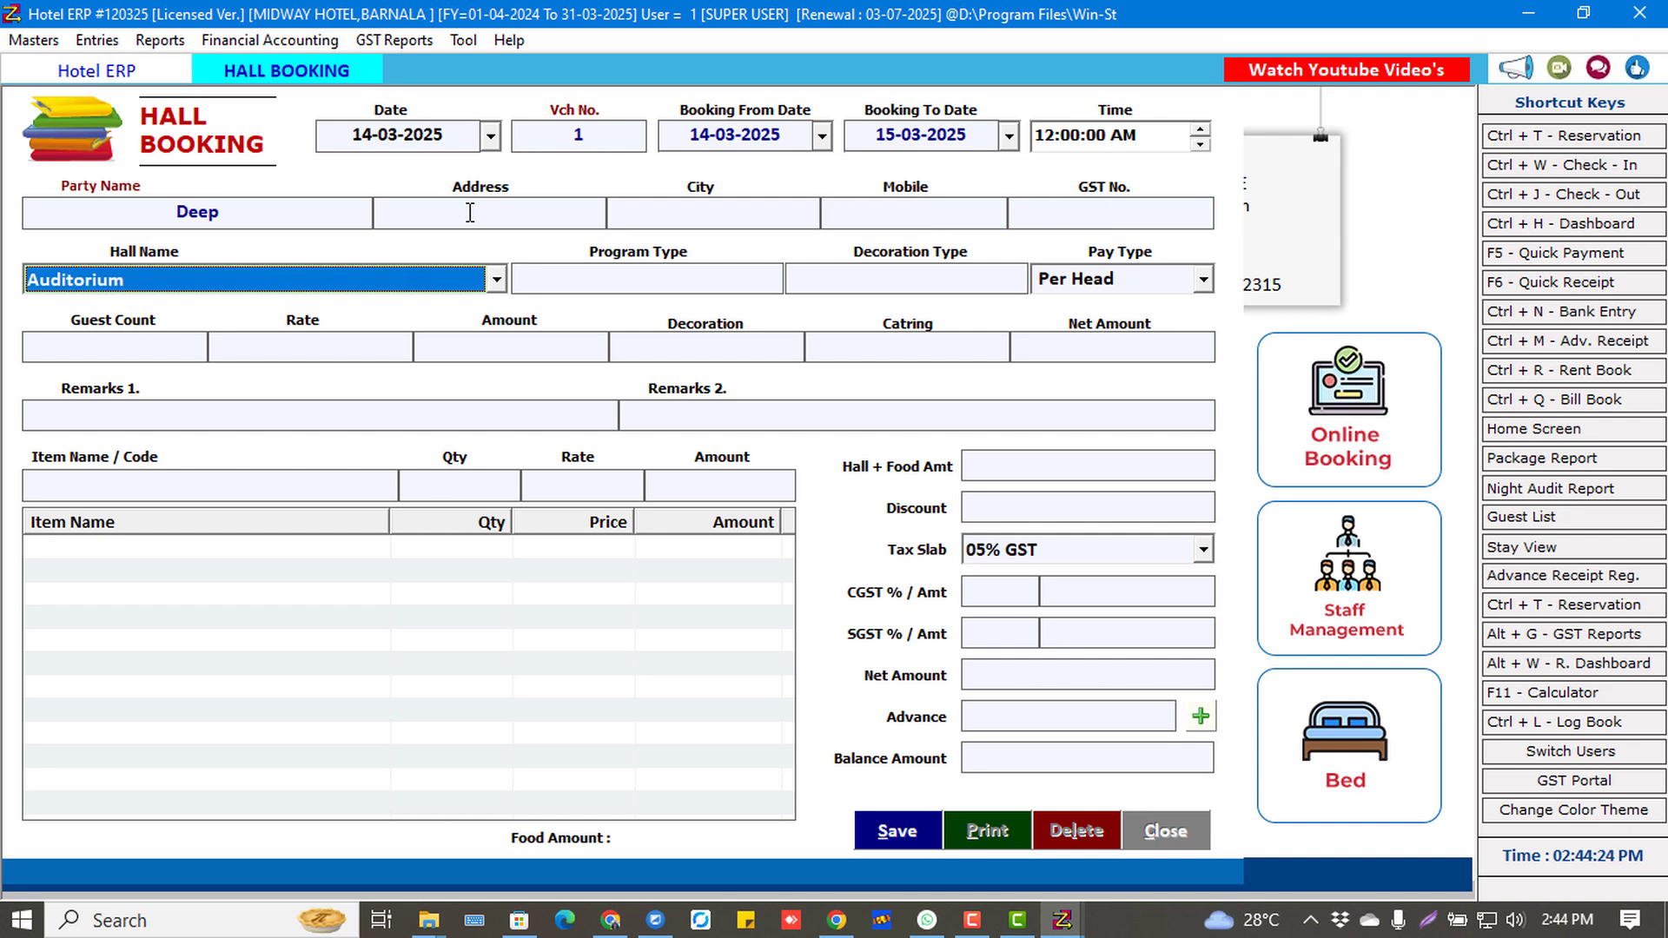
pyautogui.press('Return')
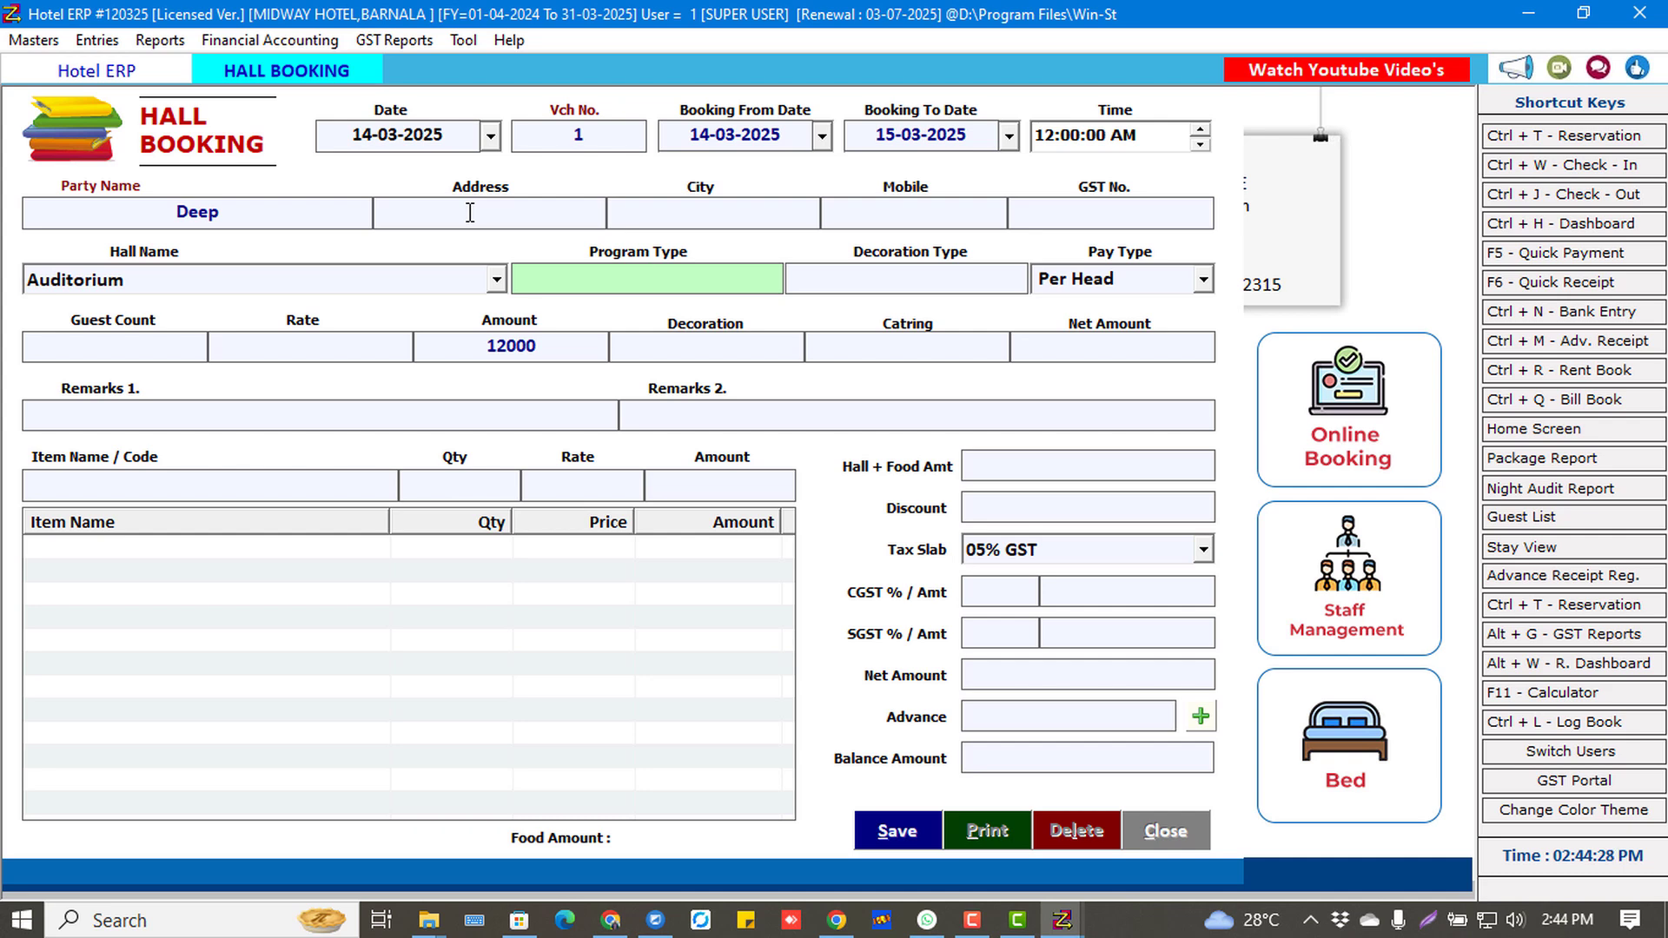
# Set the hall booking's program type to Meeting, decoration type to Normal, and pay type to Per Head.
pyautogui.write('Meeting')
pyautogui.press('Return')
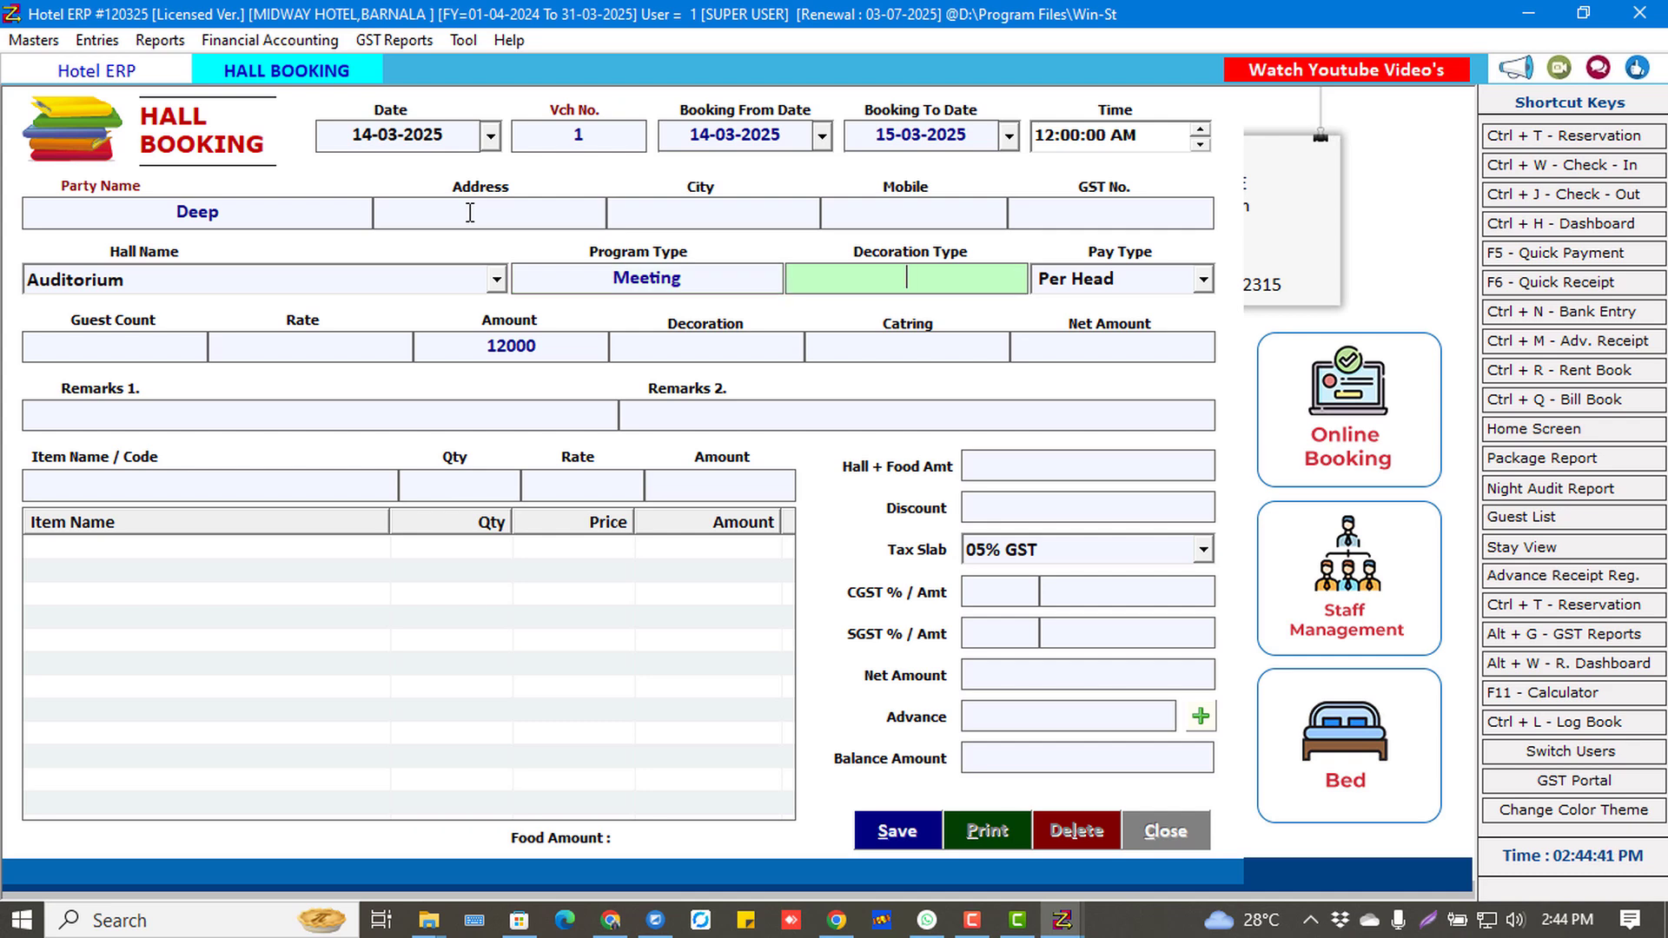
pyautogui.write('N')
pyautogui.write('ormal')
pyautogui.press('Return')
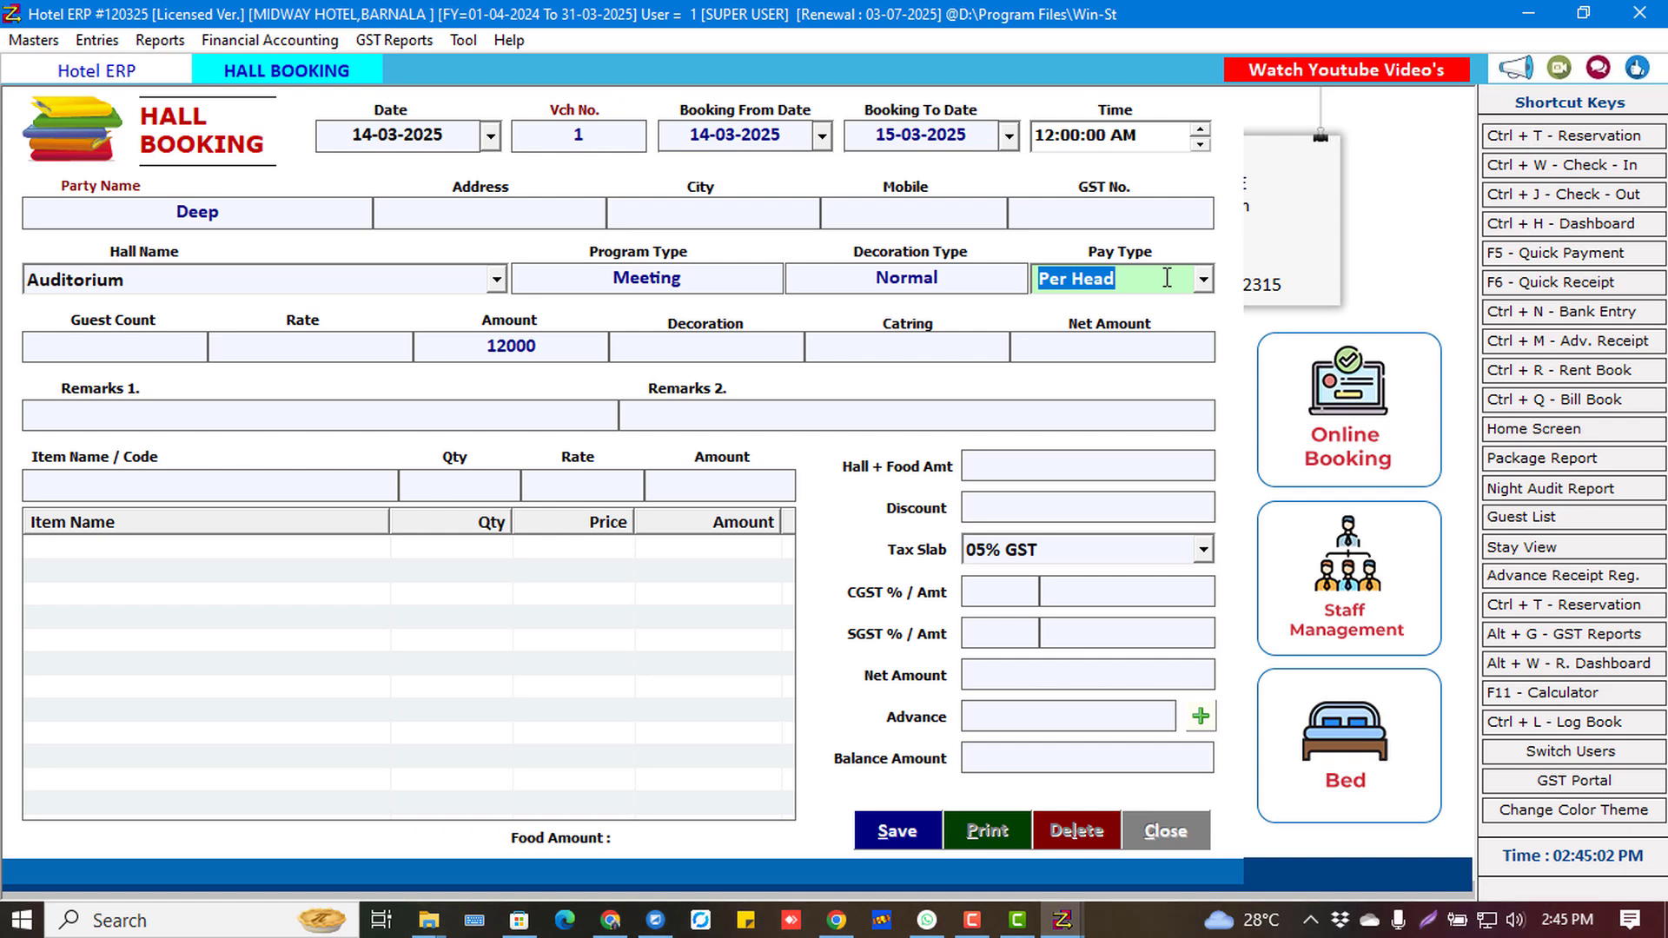
pyautogui.press('Return')
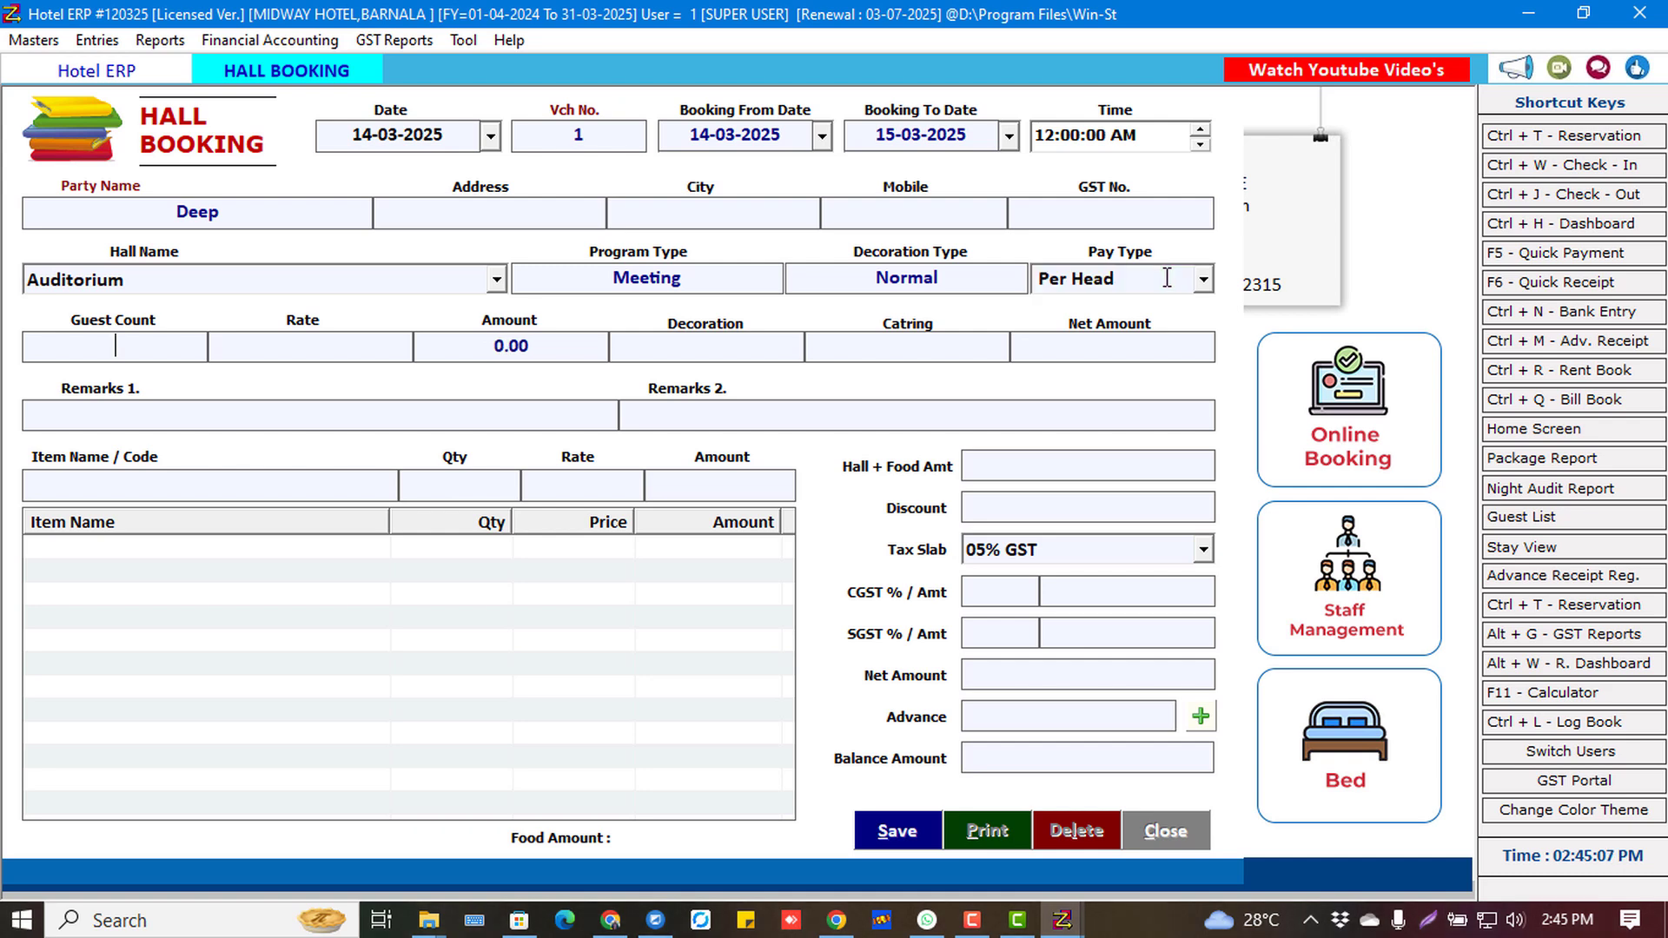
# Enter a guest count of 250 at a rate of 100 per head in the hall booking.
pyautogui.write('250')
pyautogui.press('Return')
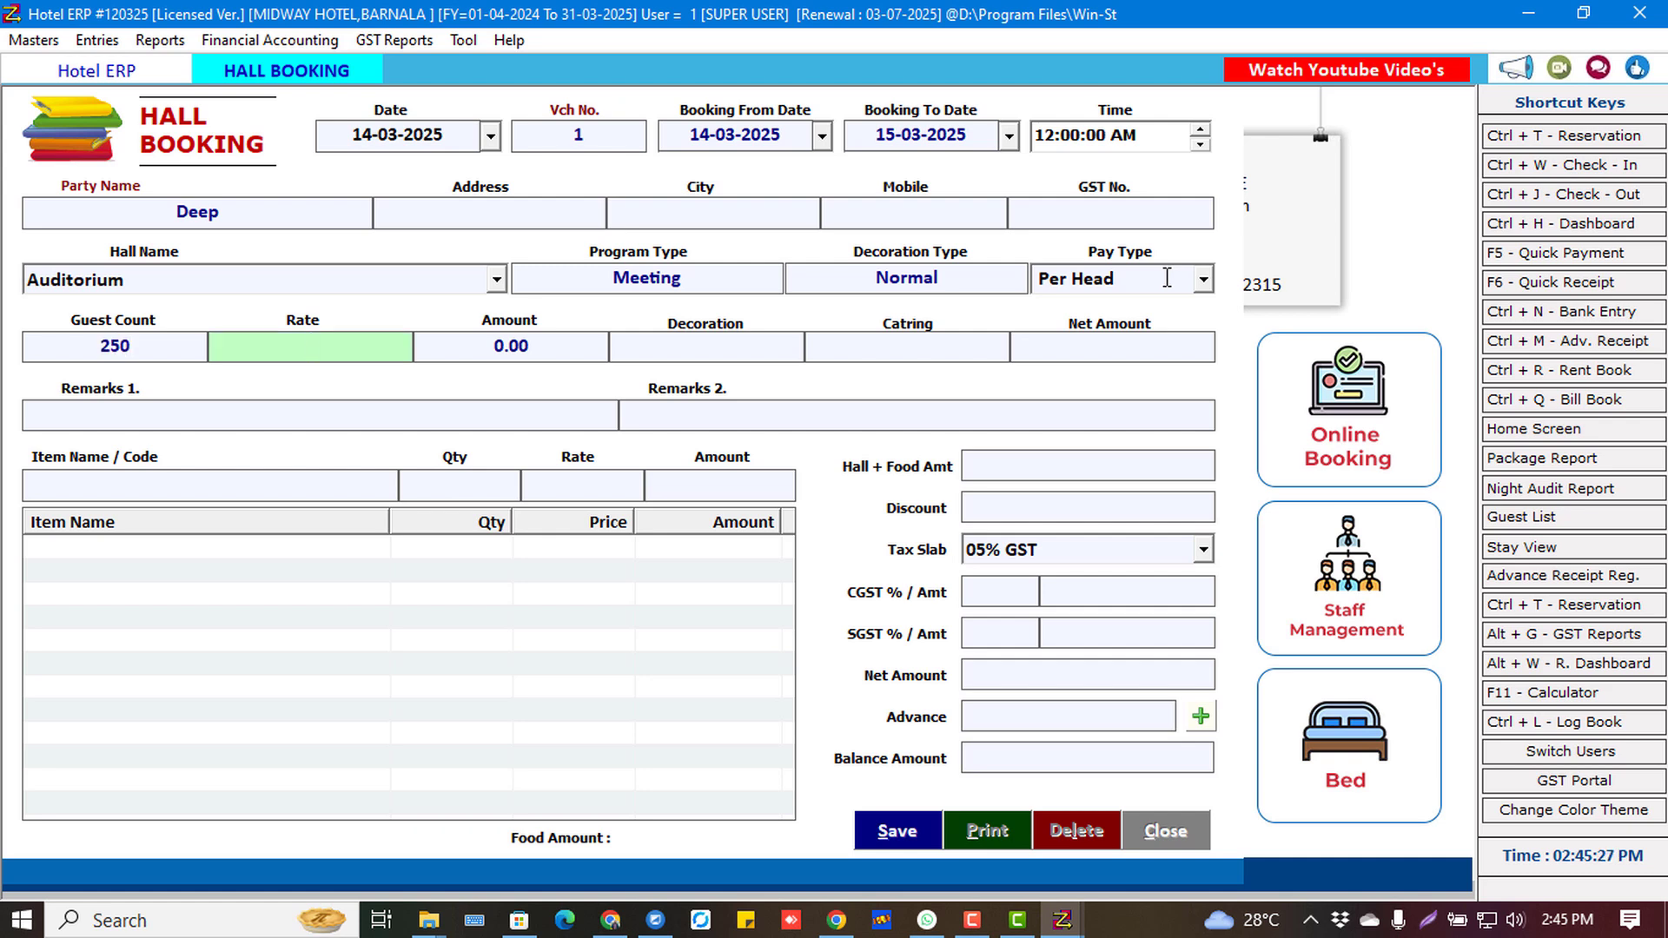
pyautogui.write('100')
pyautogui.press('Return')
pyautogui.press('Return')
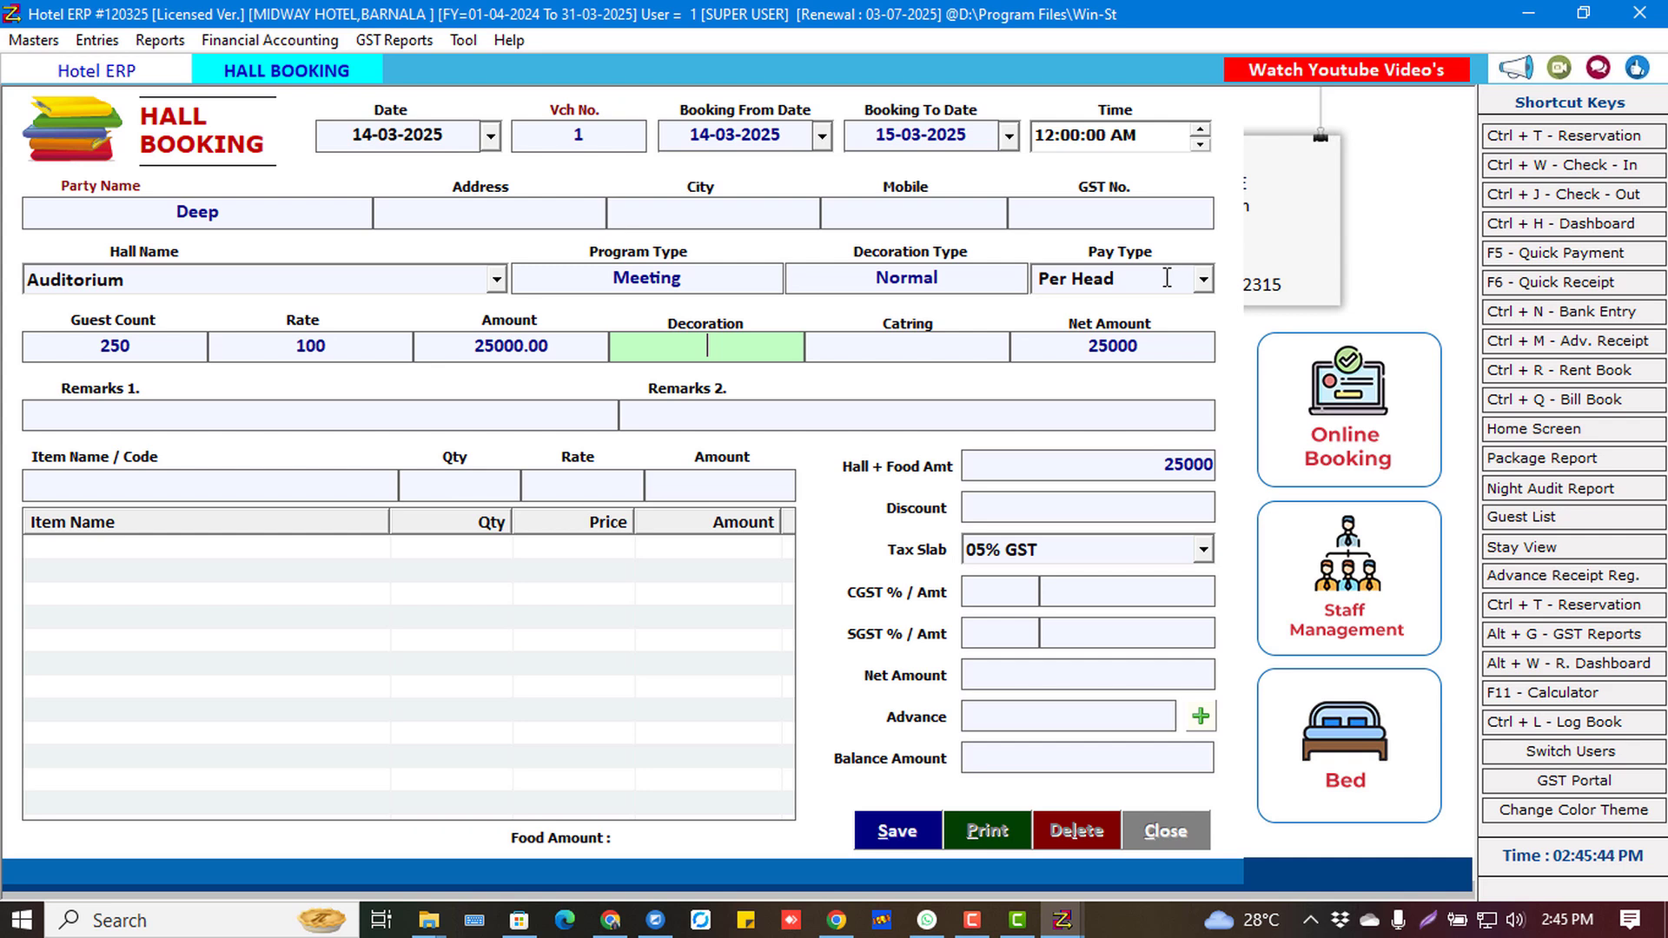
# Add a decoration charge of 2000 and a catering charge of 1500, leaving both remarks blank.
pyautogui.write('200')
pyautogui.write('0')
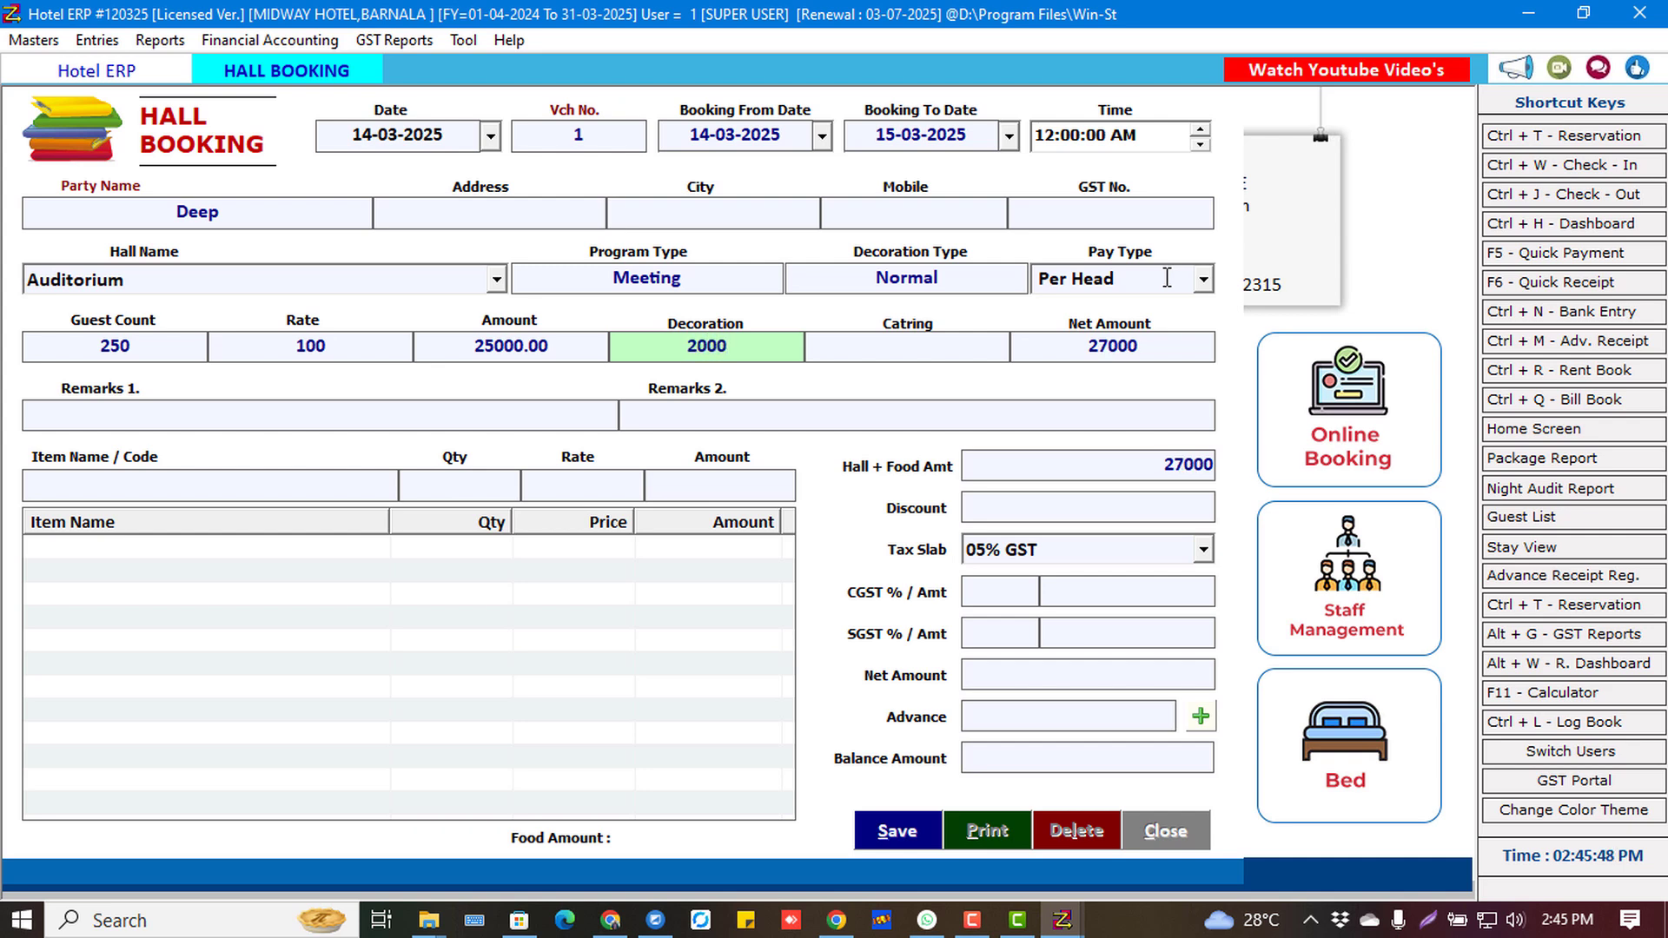
pyautogui.press('Return')
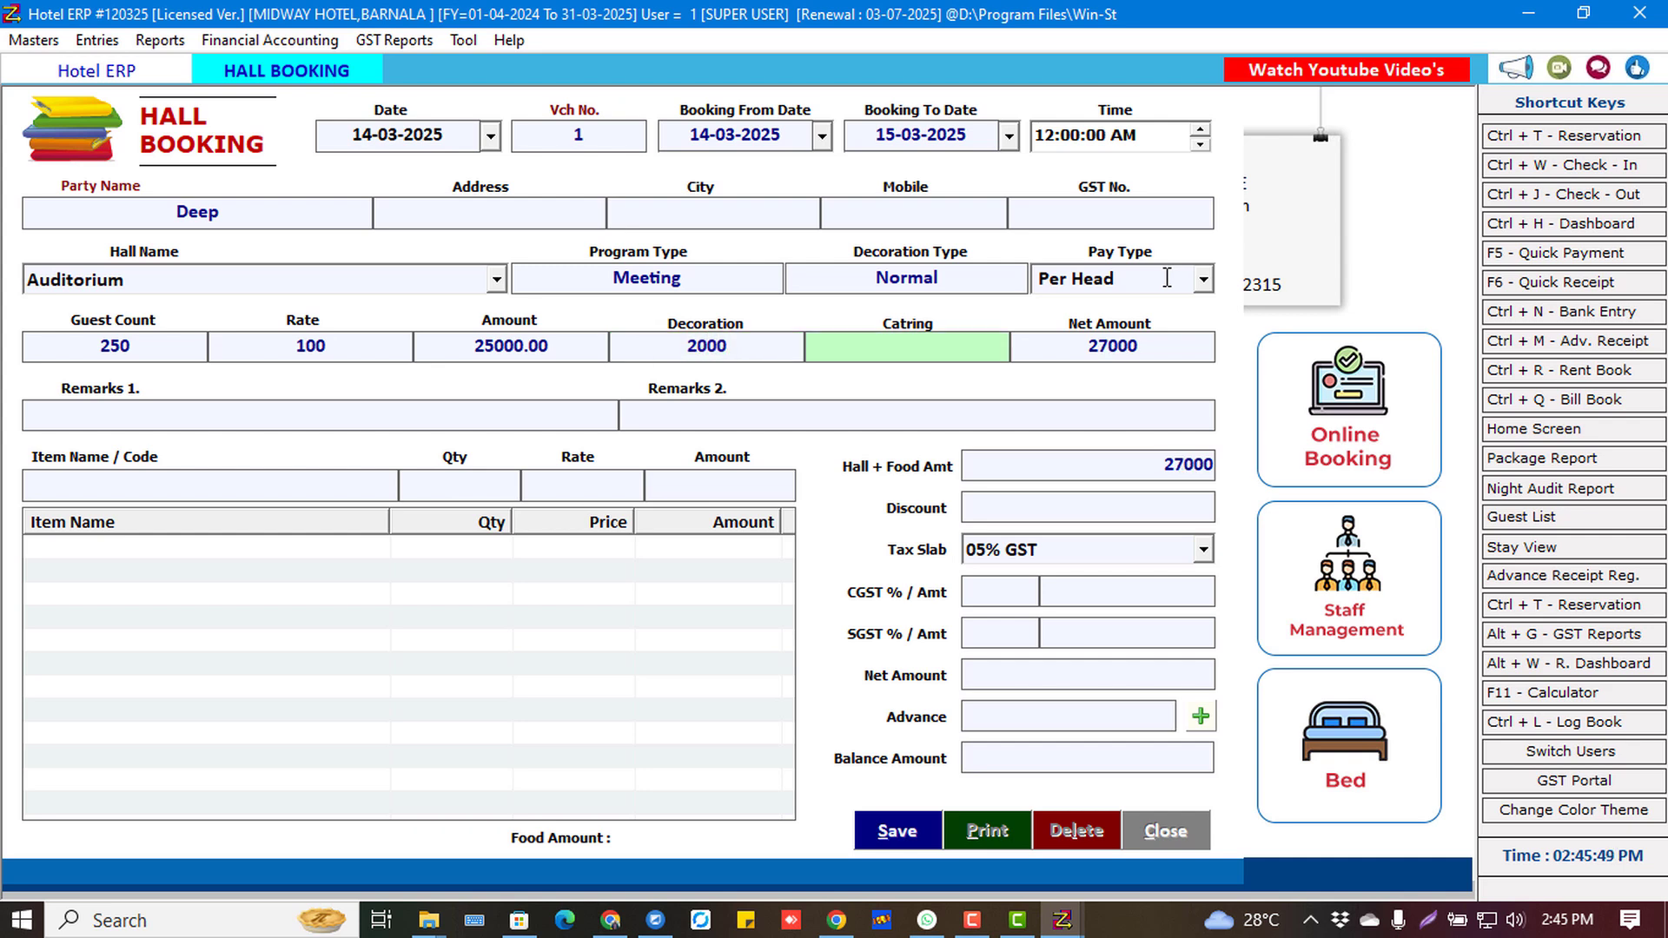
pyautogui.write('1500')
pyautogui.press('Return')
pyautogui.press('Return')
pyautogui.press('Return')
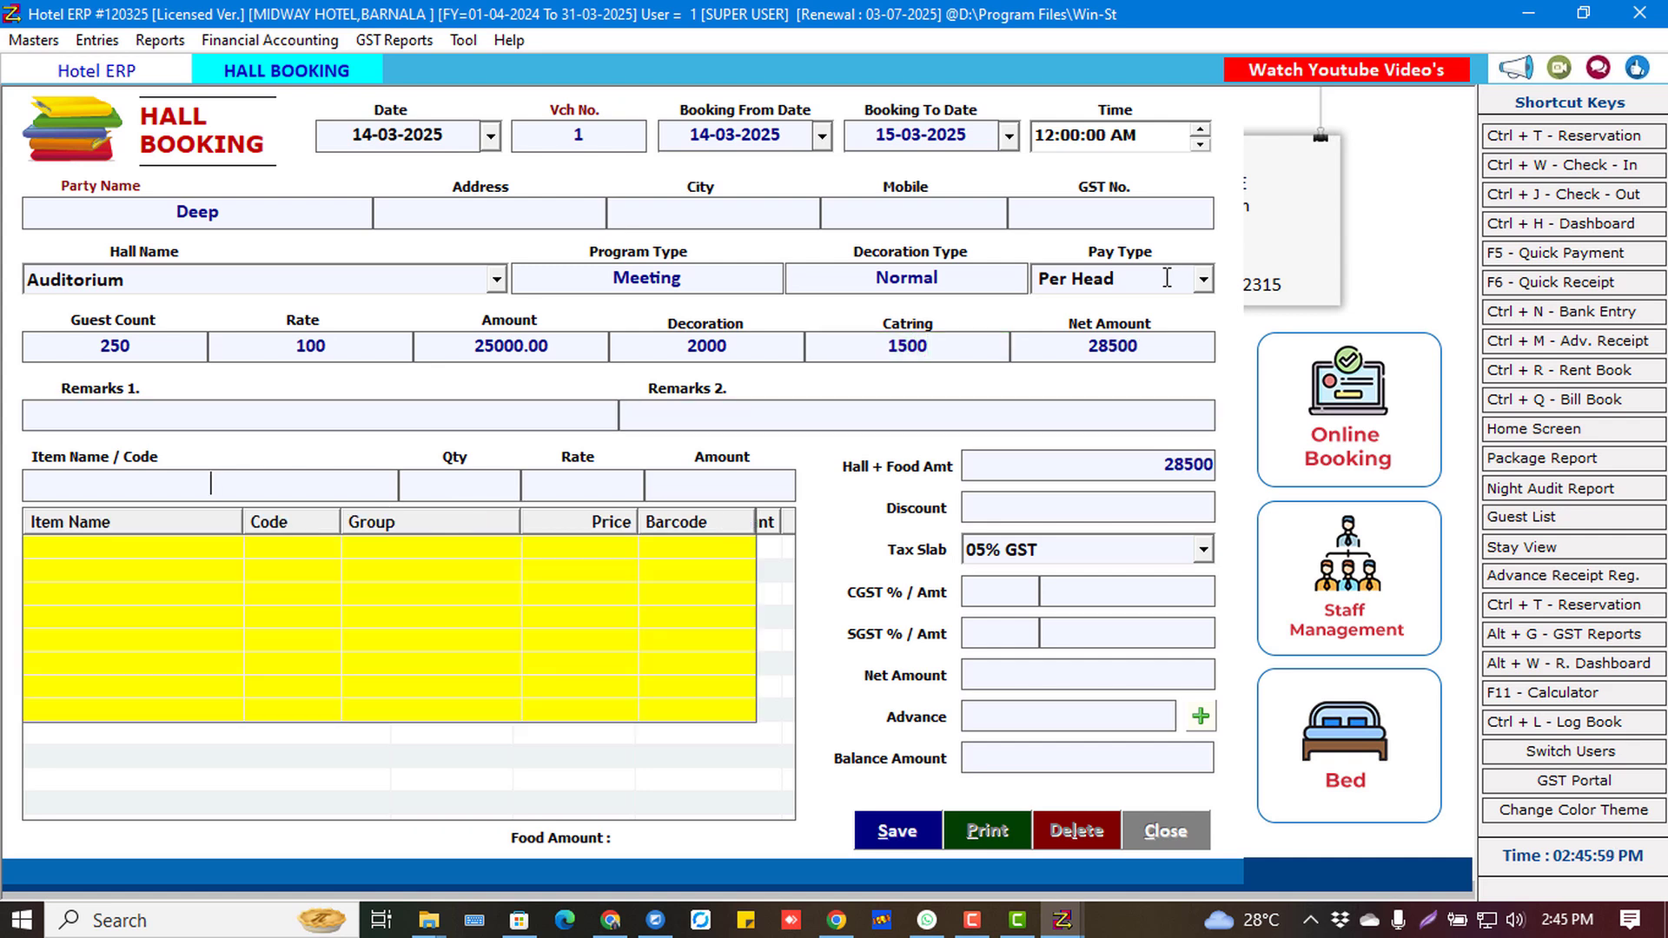
# Start a new menu item named Paneer in the General group, with unit Full Plate and the 05% GST tax slab.
pyautogui.press('Return')
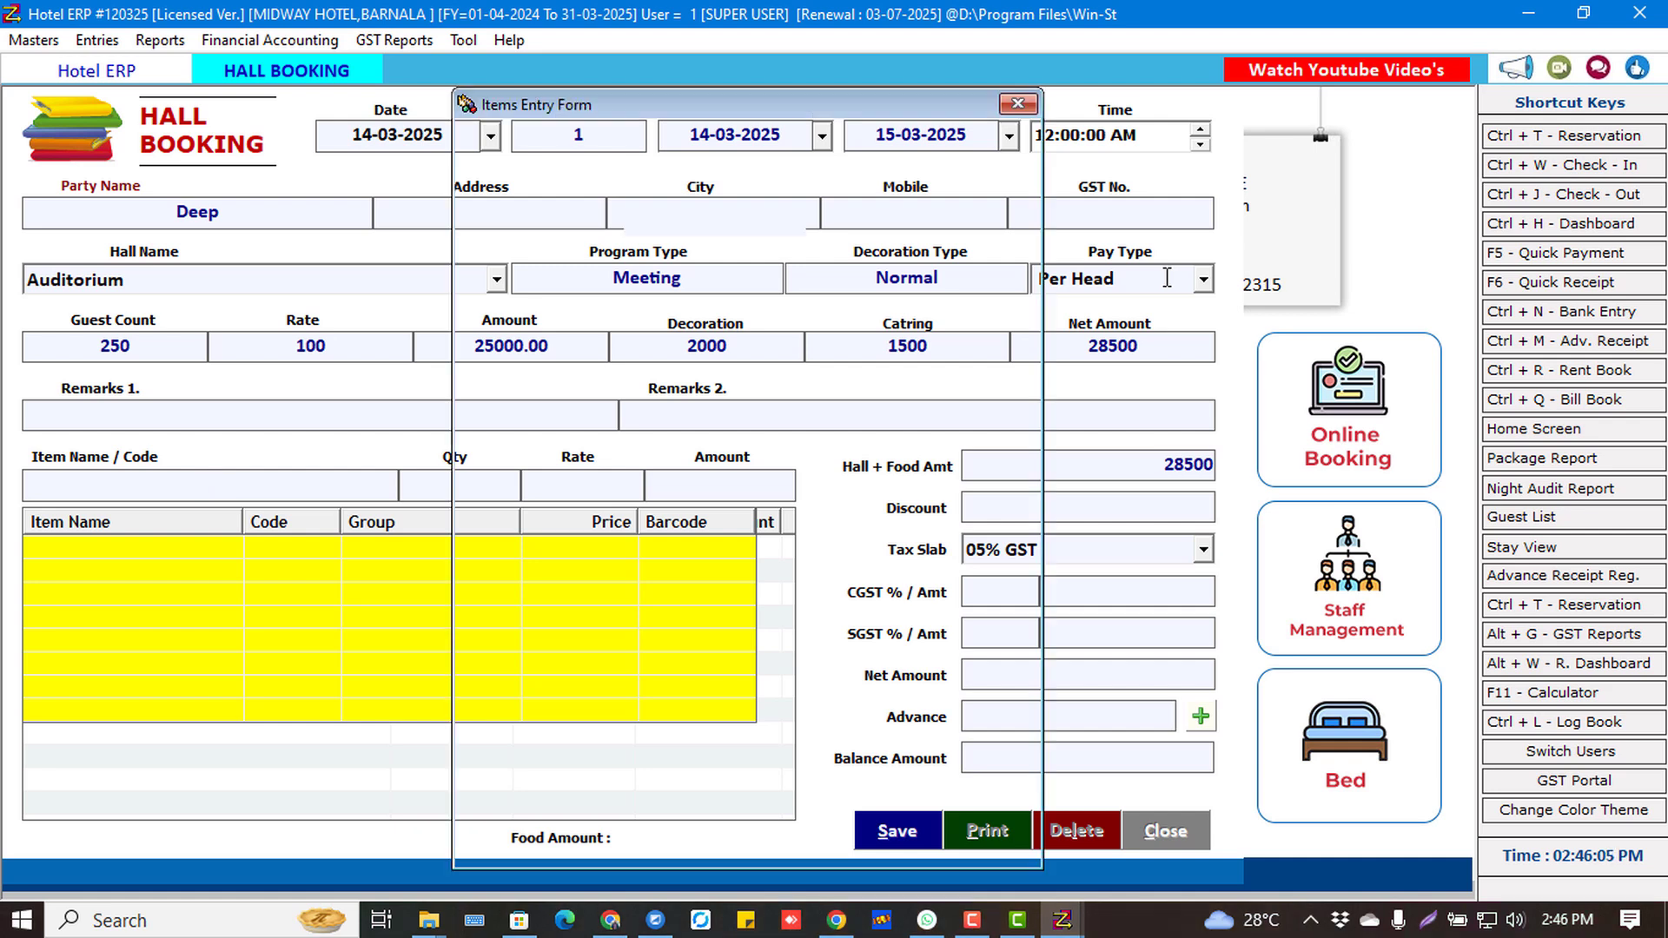
pyautogui.press('Return')
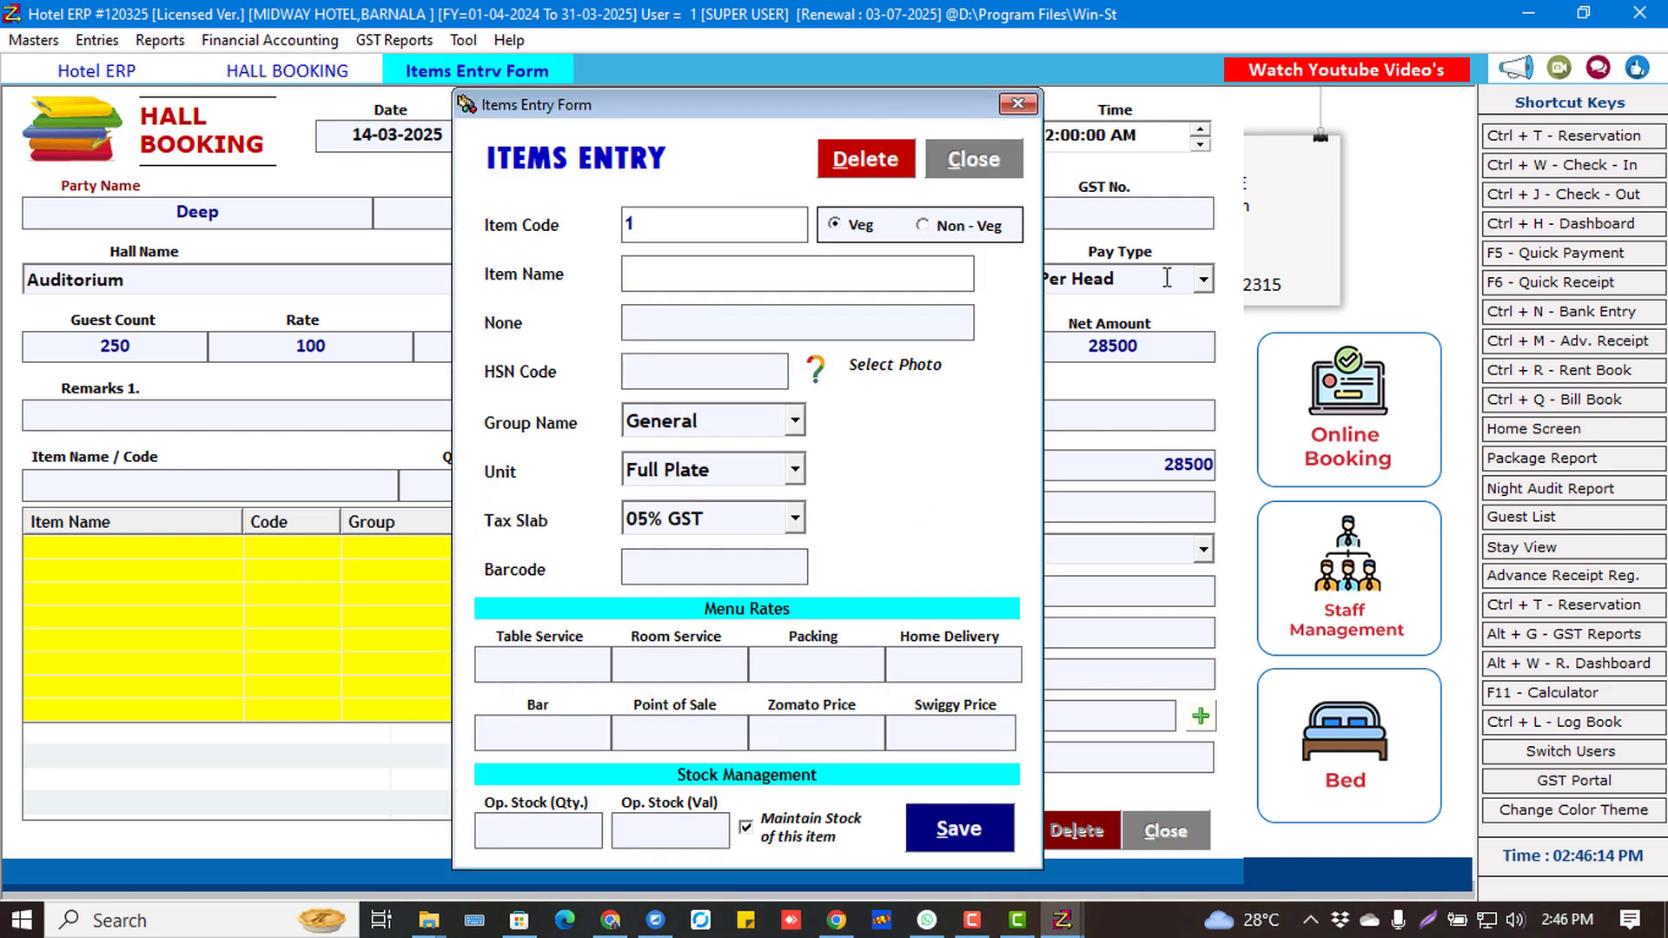
pyautogui.write('Paneer')
pyautogui.press('Return')
pyautogui.press('Return')
pyautogui.press('Return')
pyautogui.press('Return')
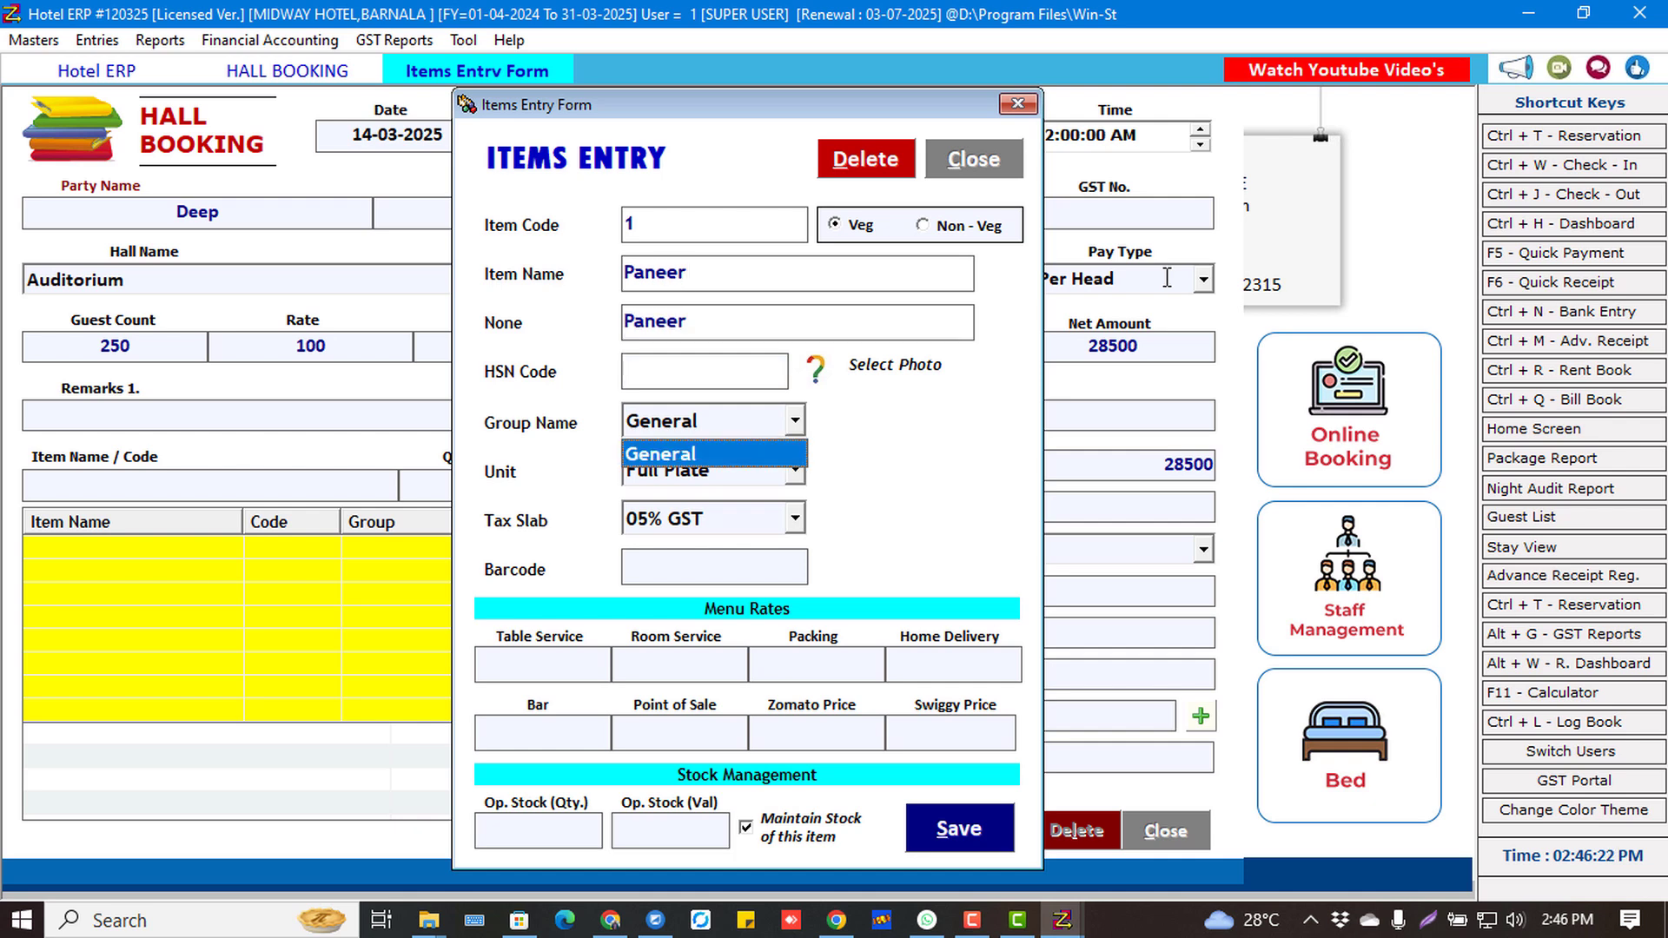
pyautogui.press('Down')
pyautogui.press('Up')
pyautogui.press('Return')
pyautogui.press('Return')
pyautogui.press('Return')
# Set all of Paneer's menu rates to 150, leave the opening stock blank, and save the item.
pyautogui.write('150')
pyautogui.press('Return')
pyautogui.press('Return')
pyautogui.press('Return')
pyautogui.press('Return')
pyautogui.press('Return')
pyautogui.press('Return')
pyautogui.press('Return')
pyautogui.press('Return')
pyautogui.press('Return')
pyautogui.press('Return')
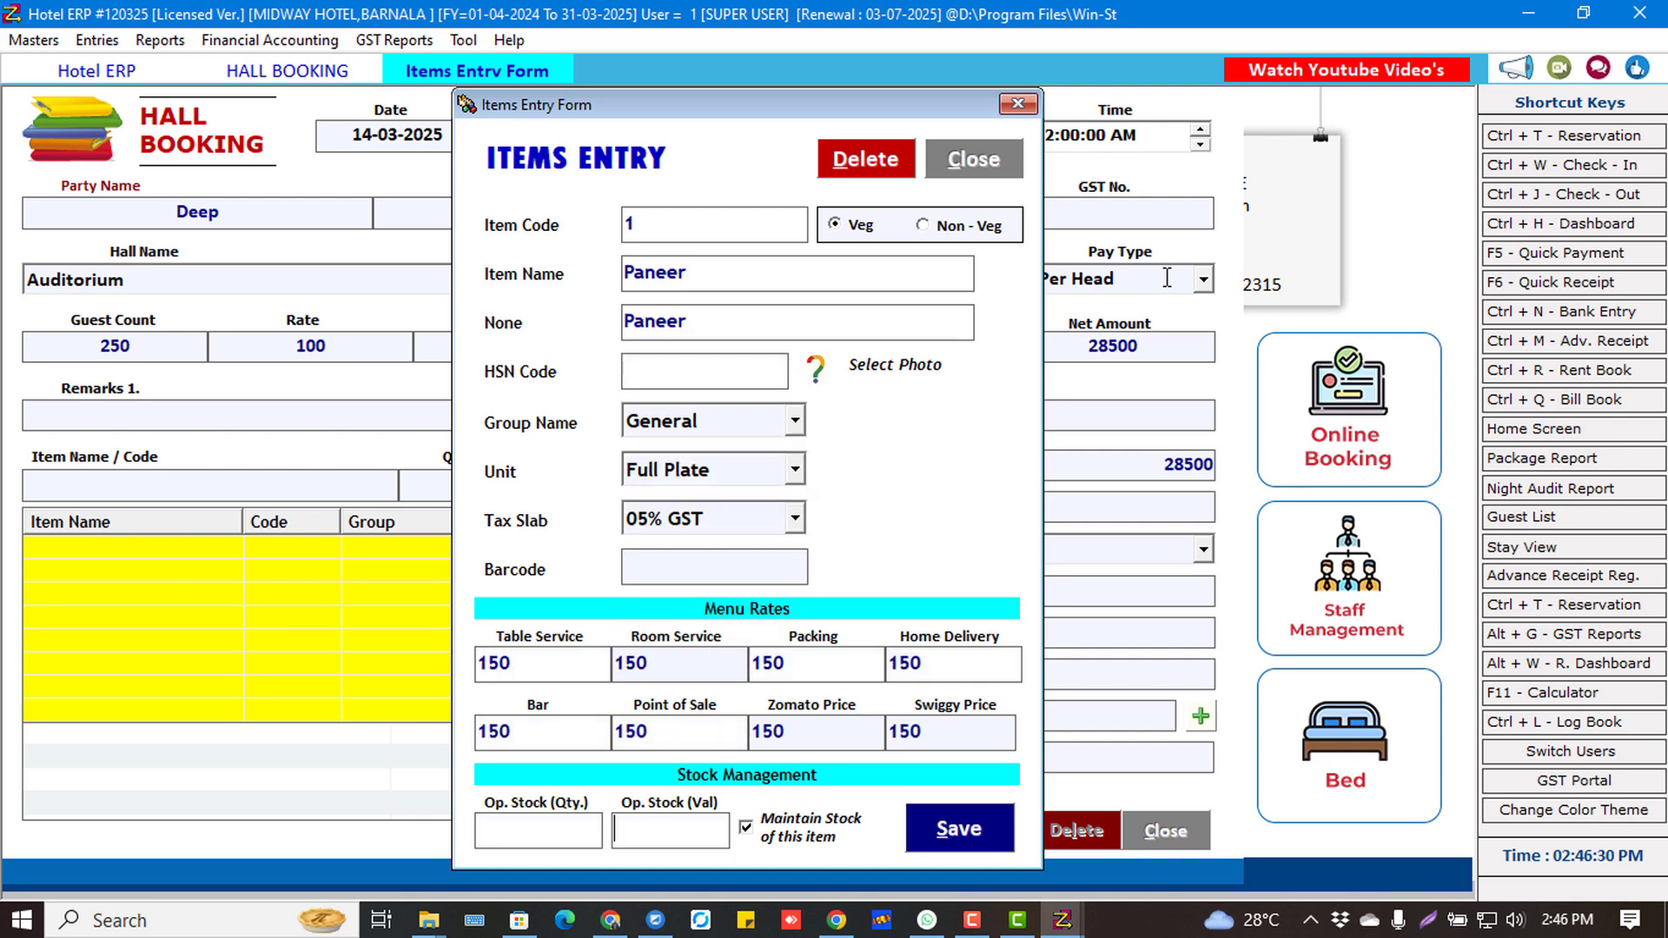
pyautogui.press('Return')
pyautogui.press('Escape')
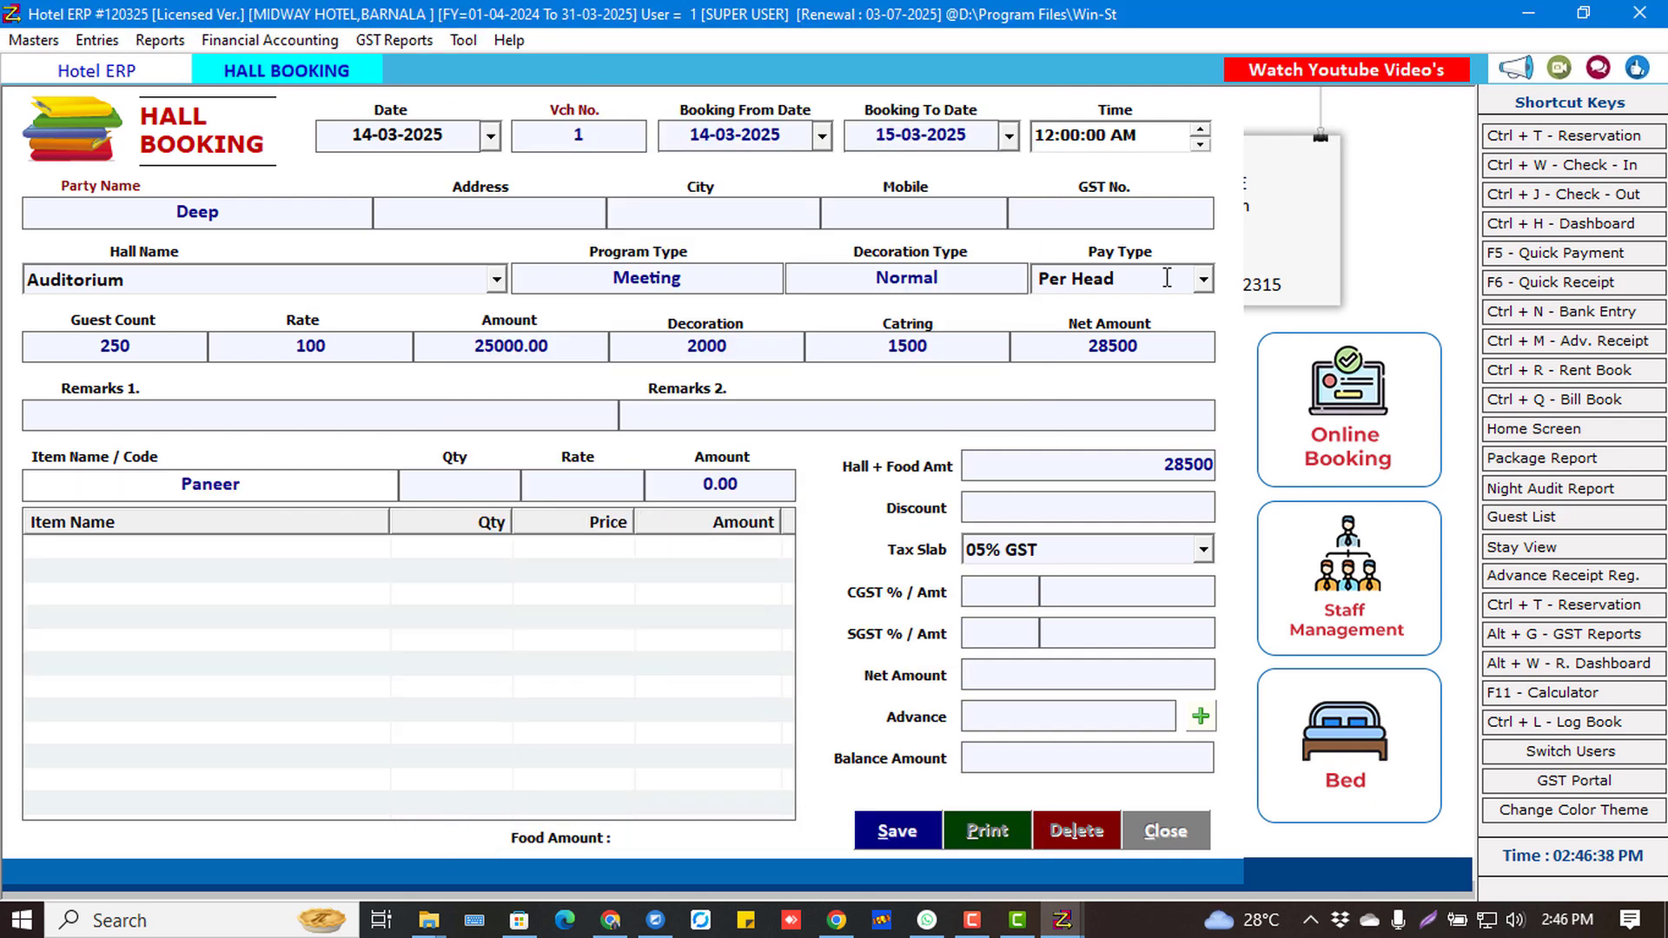
# Add 25 units of Paneer at a rate of 100 to the hall booking's food items.
pyautogui.click(500, 487)
pyautogui.write('25')
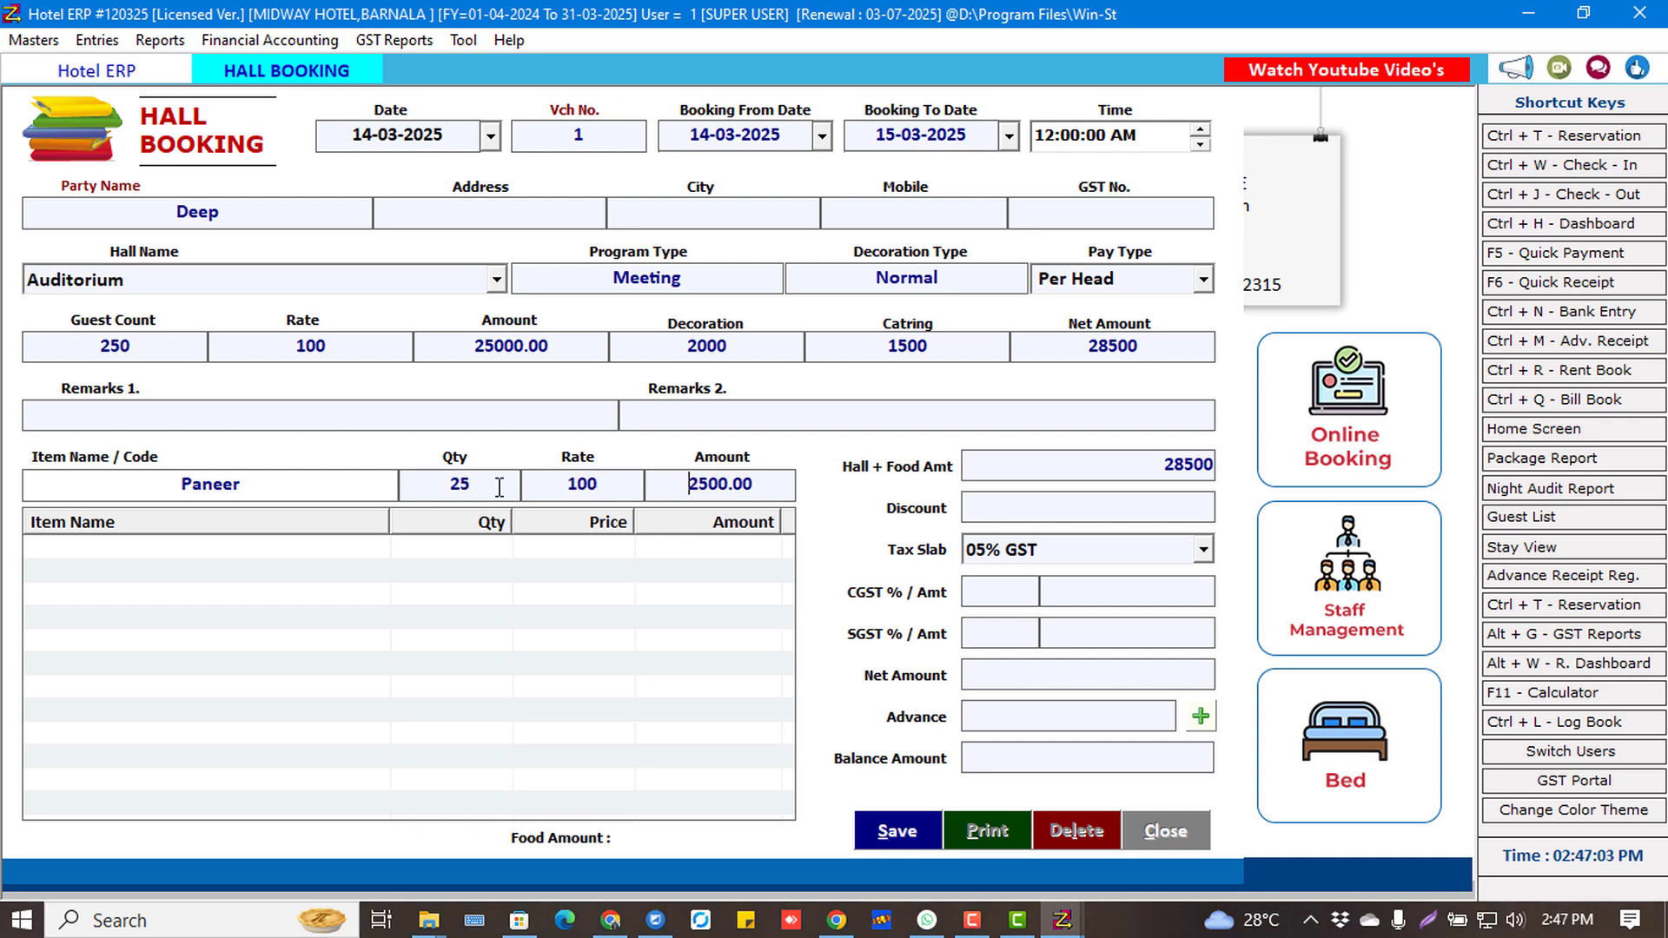
pyautogui.press('Return')
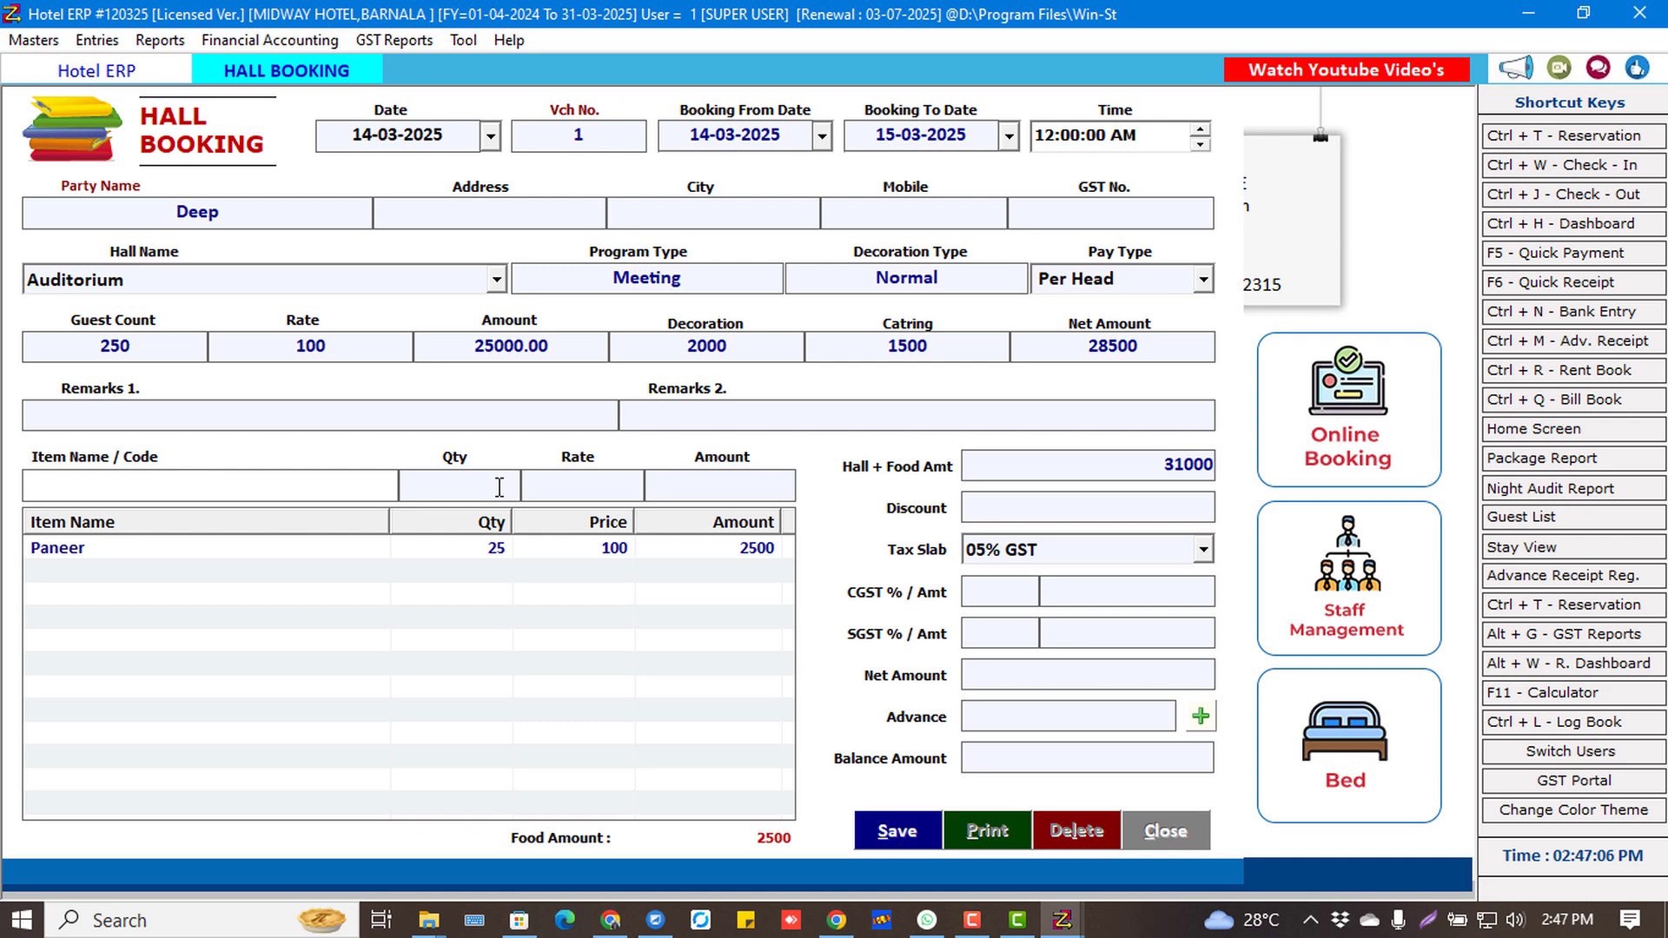
# Apply a discount of 2000 and the 12% GST tax slab to the hall booking.
pyautogui.click(1051, 469)
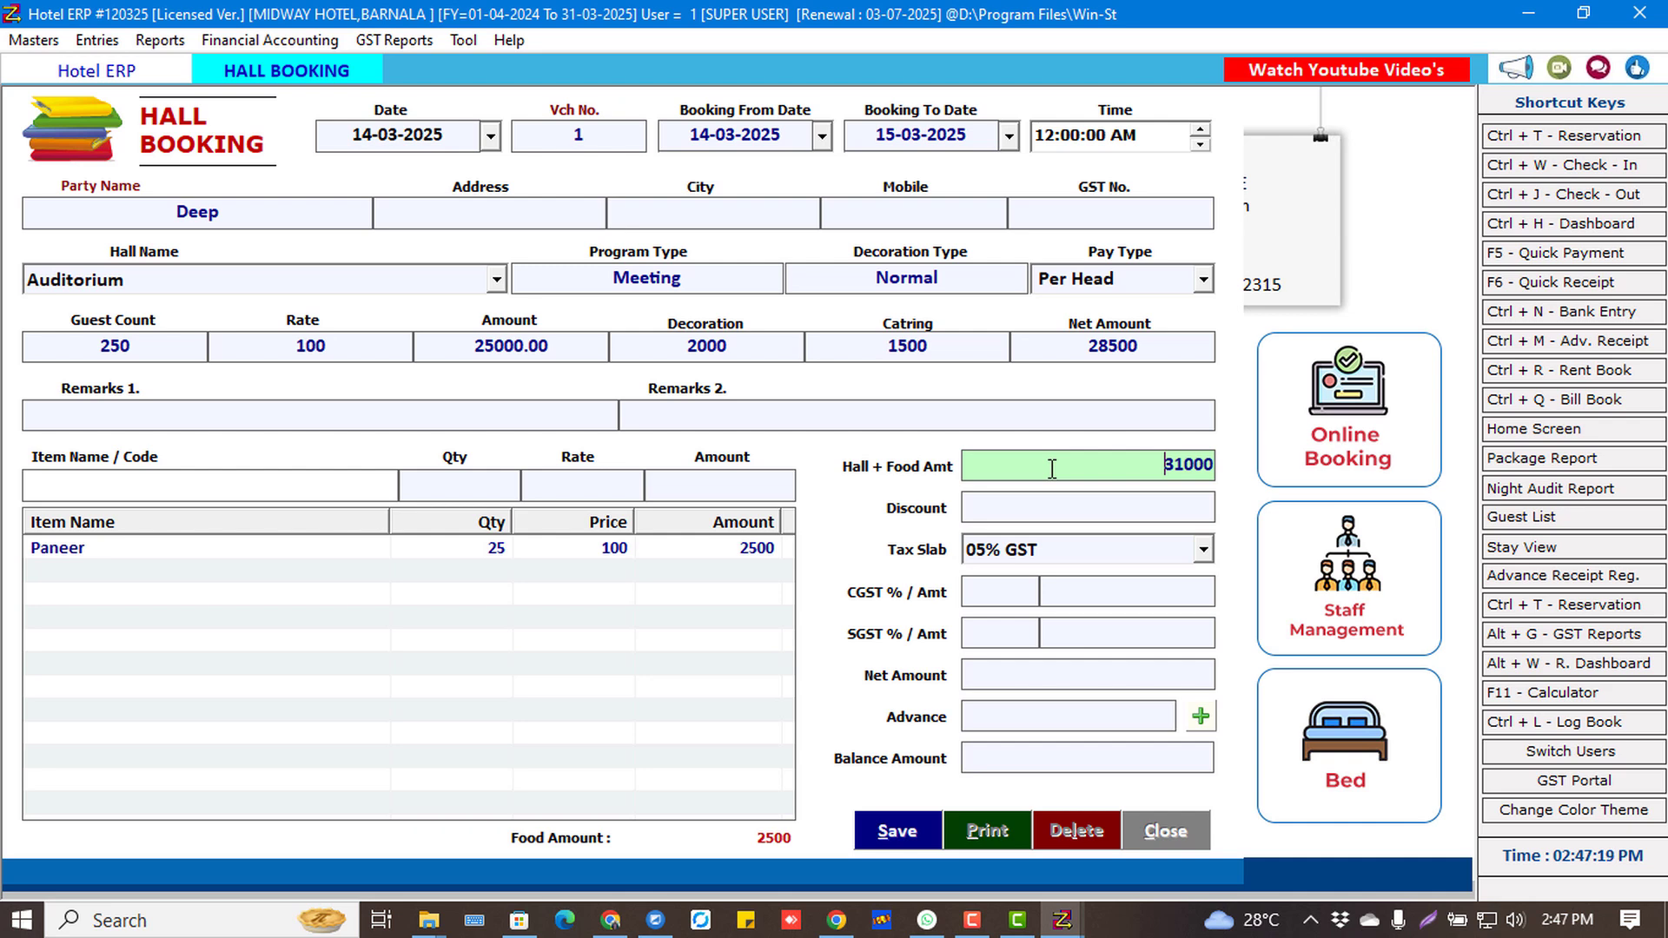
pyautogui.press('Return')
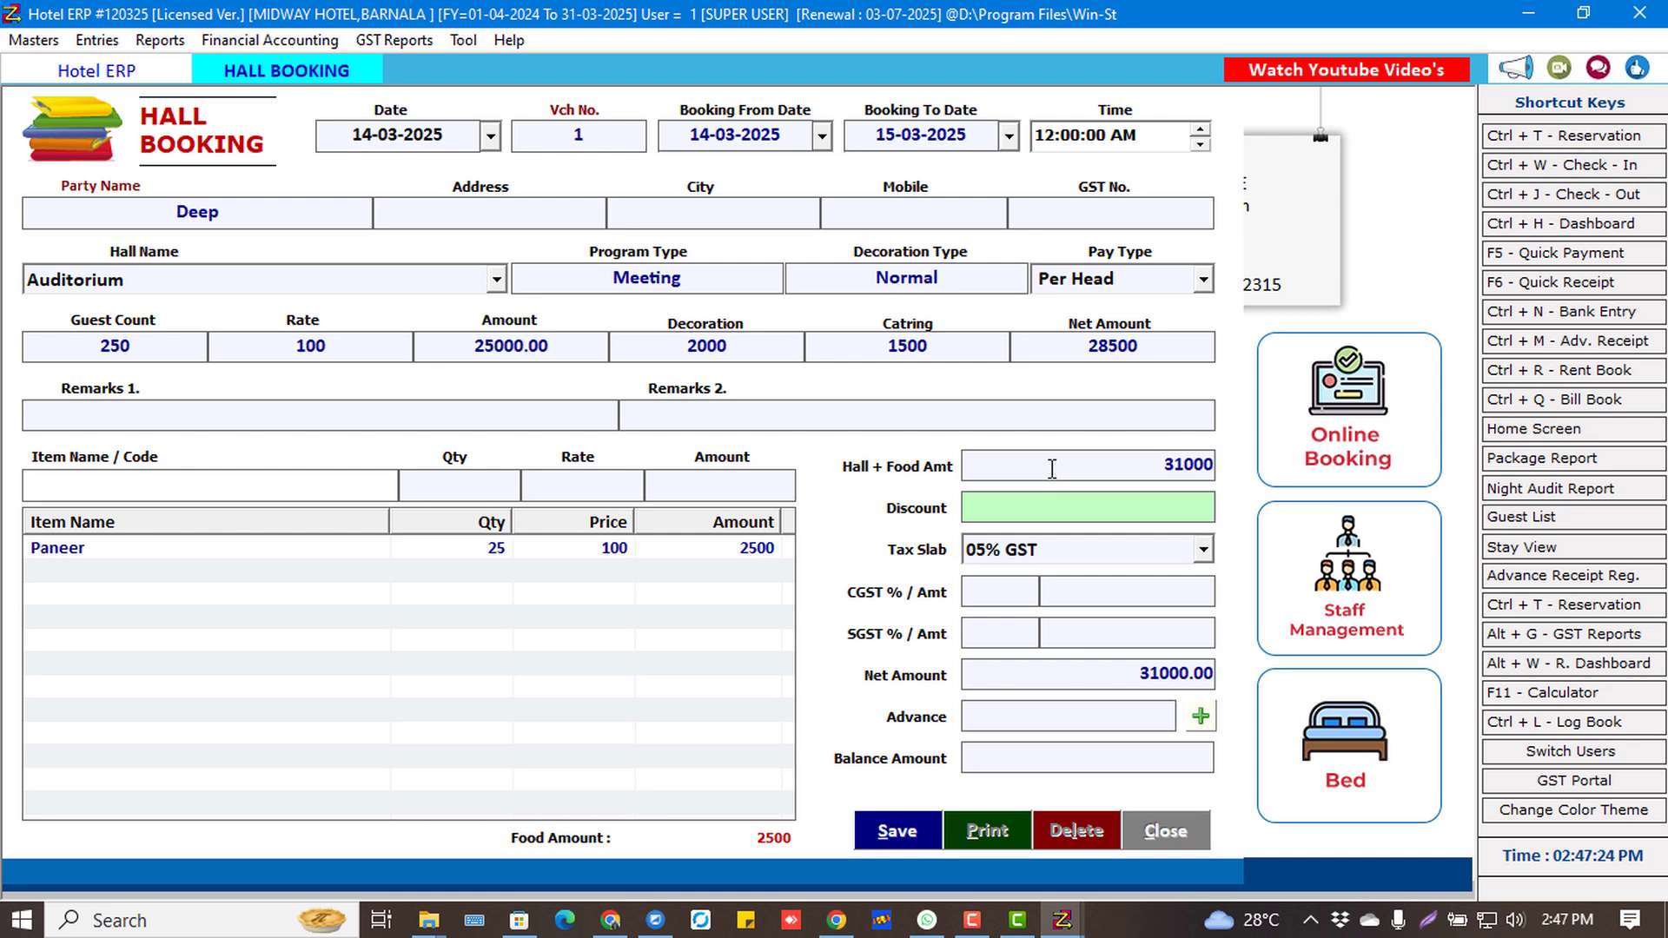
pyautogui.write('2000')
pyautogui.press('Return')
pyautogui.press('Down')
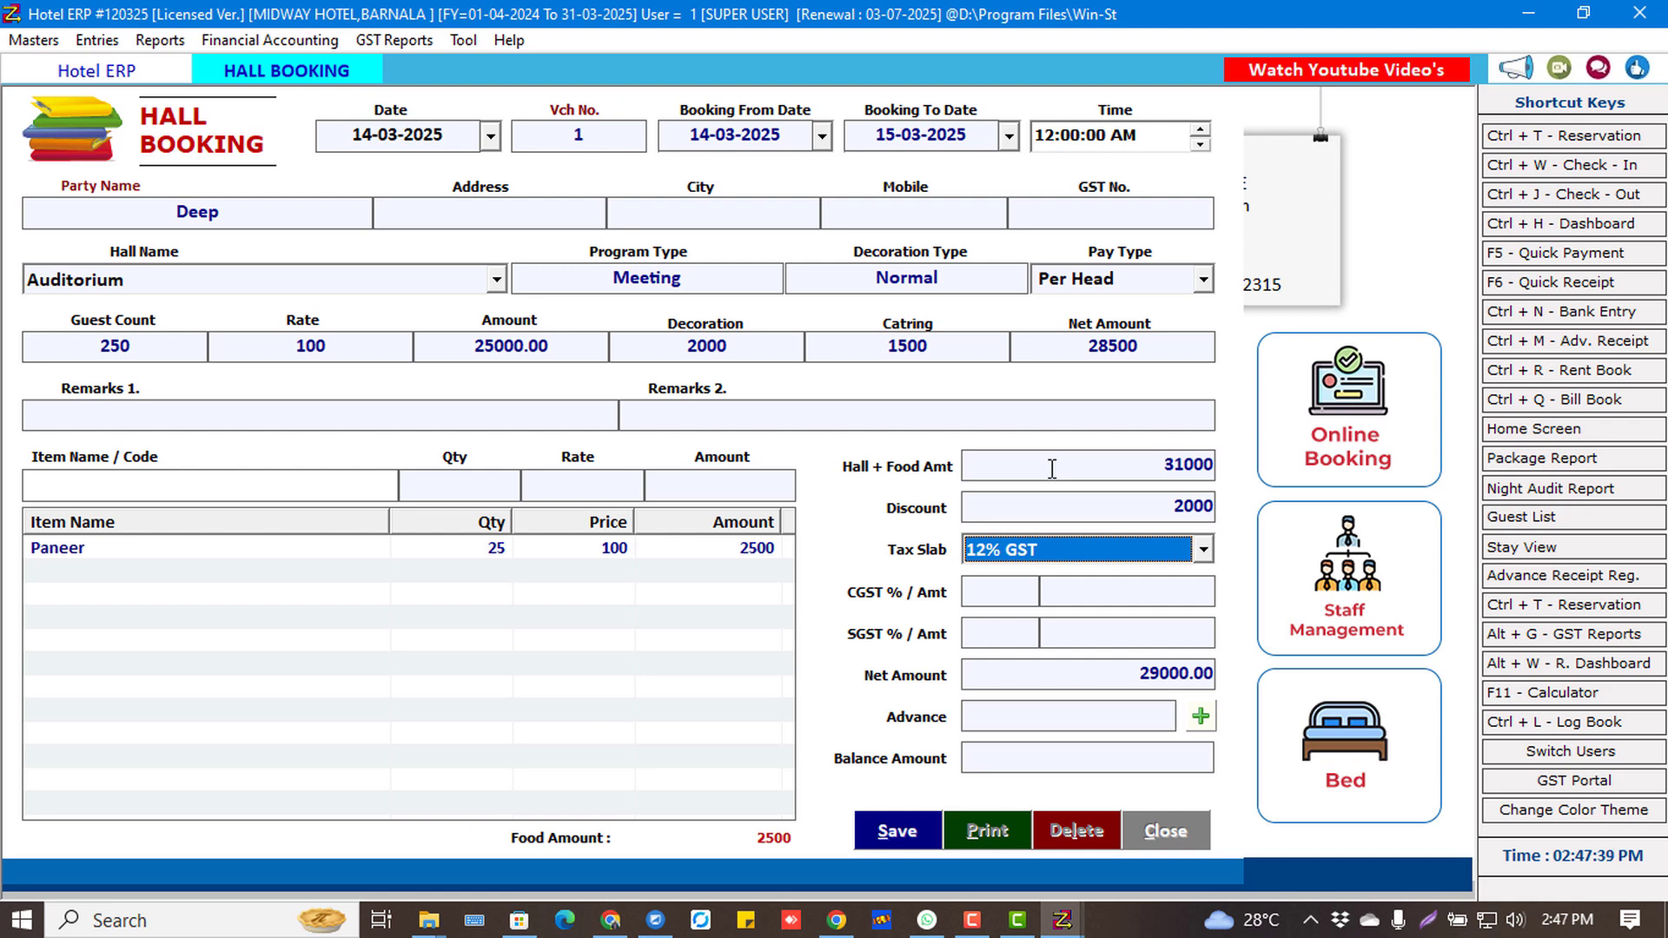
pyautogui.press('Return')
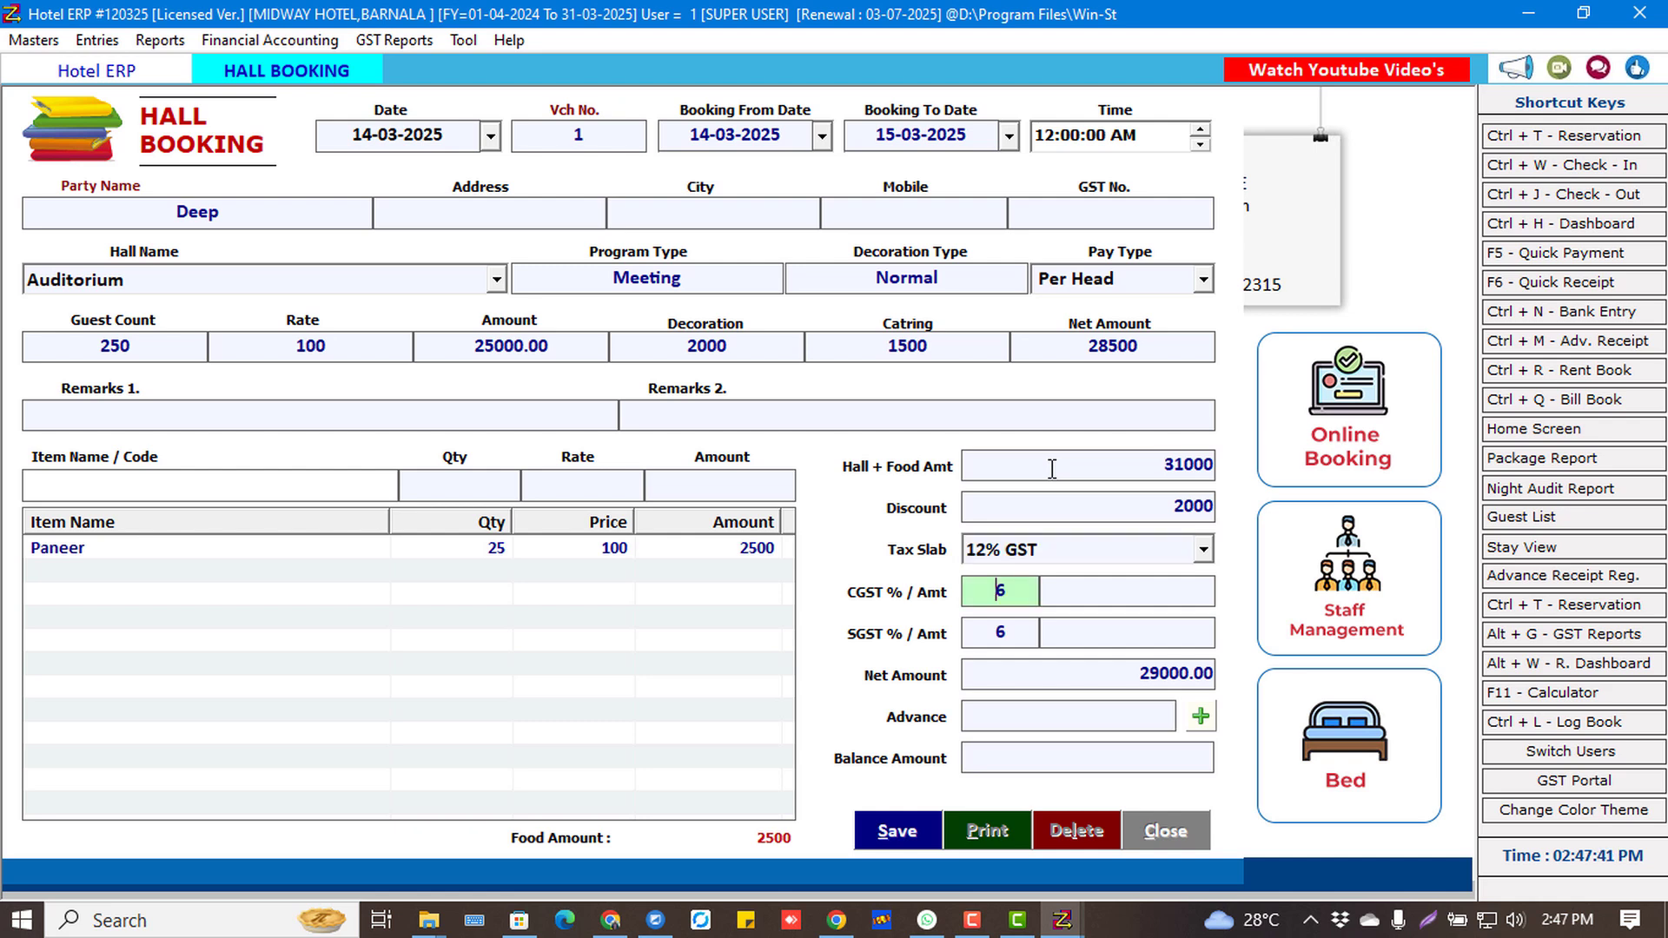
pyautogui.press('Return')
pyautogui.press('Return')
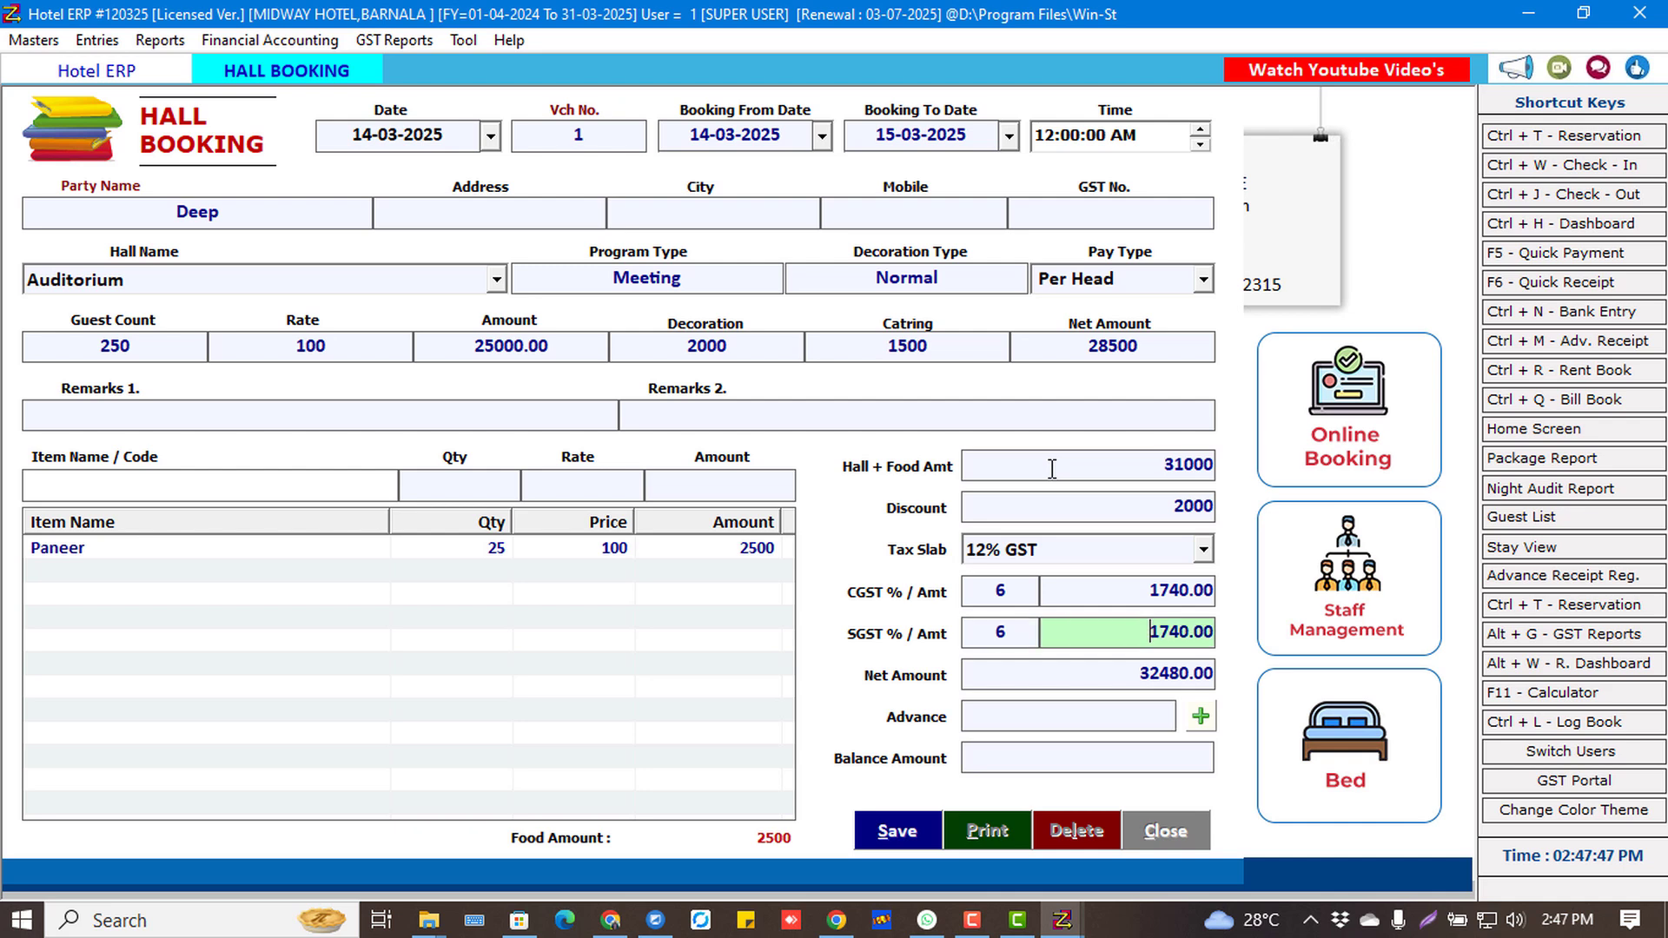
# Record a cash advance of 15000 for the hall booking, leaving the card, cheque, and credit amounts blank.
pyautogui.press('Return')
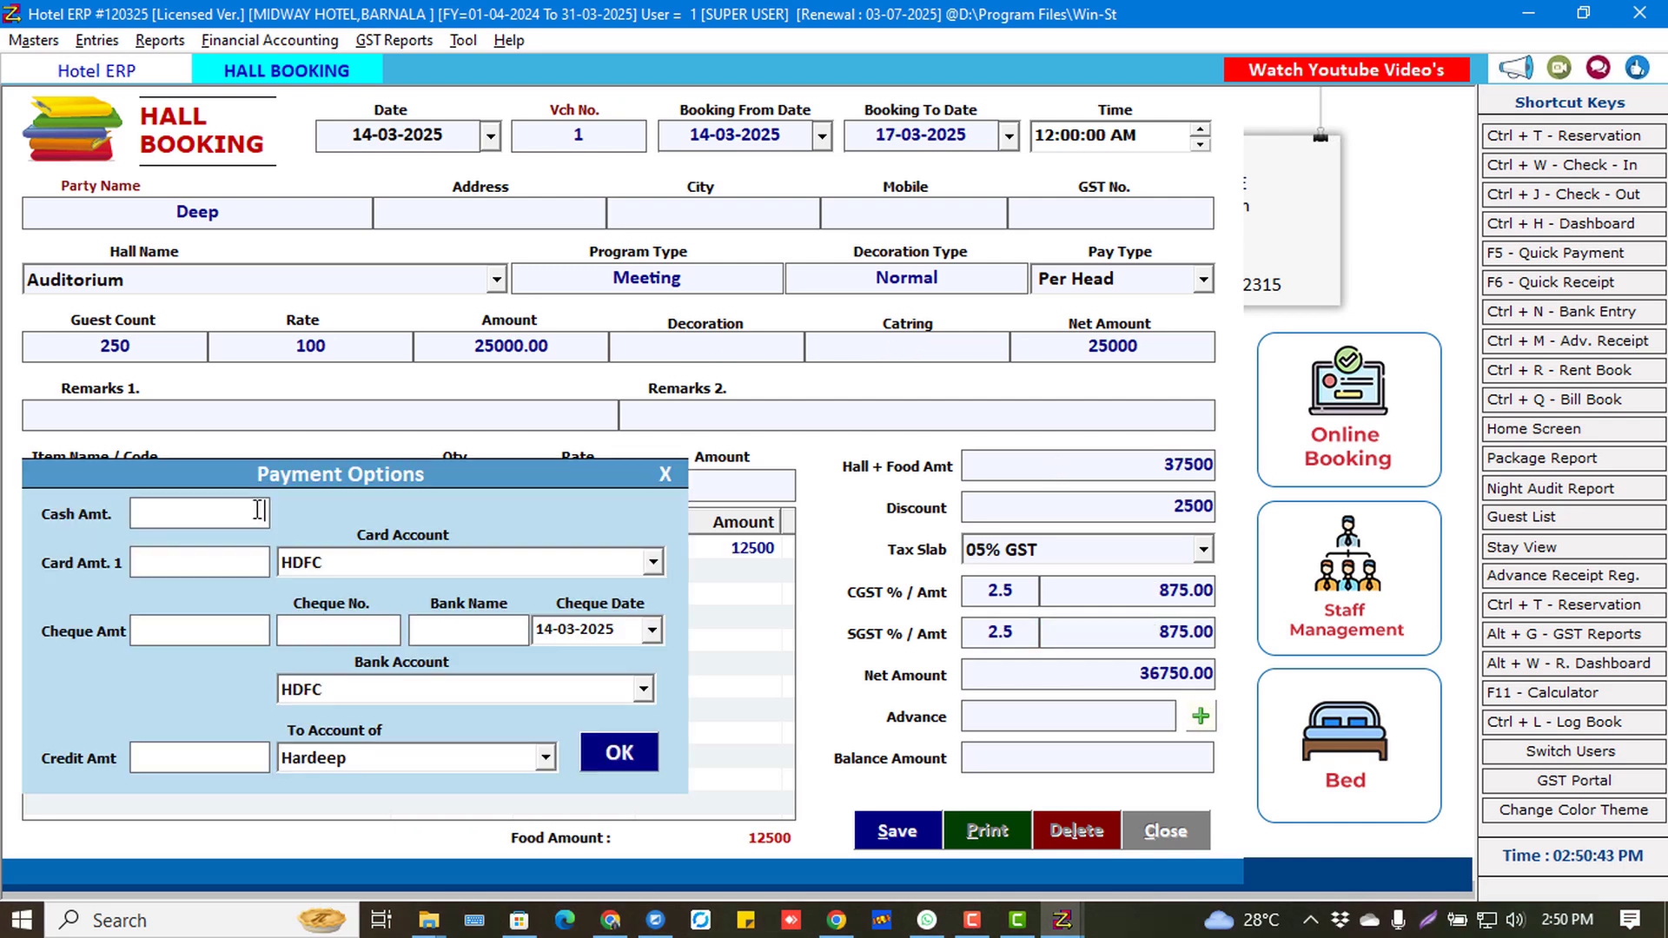
pyautogui.write('15000')
pyautogui.press('Return')
pyautogui.press('Return')
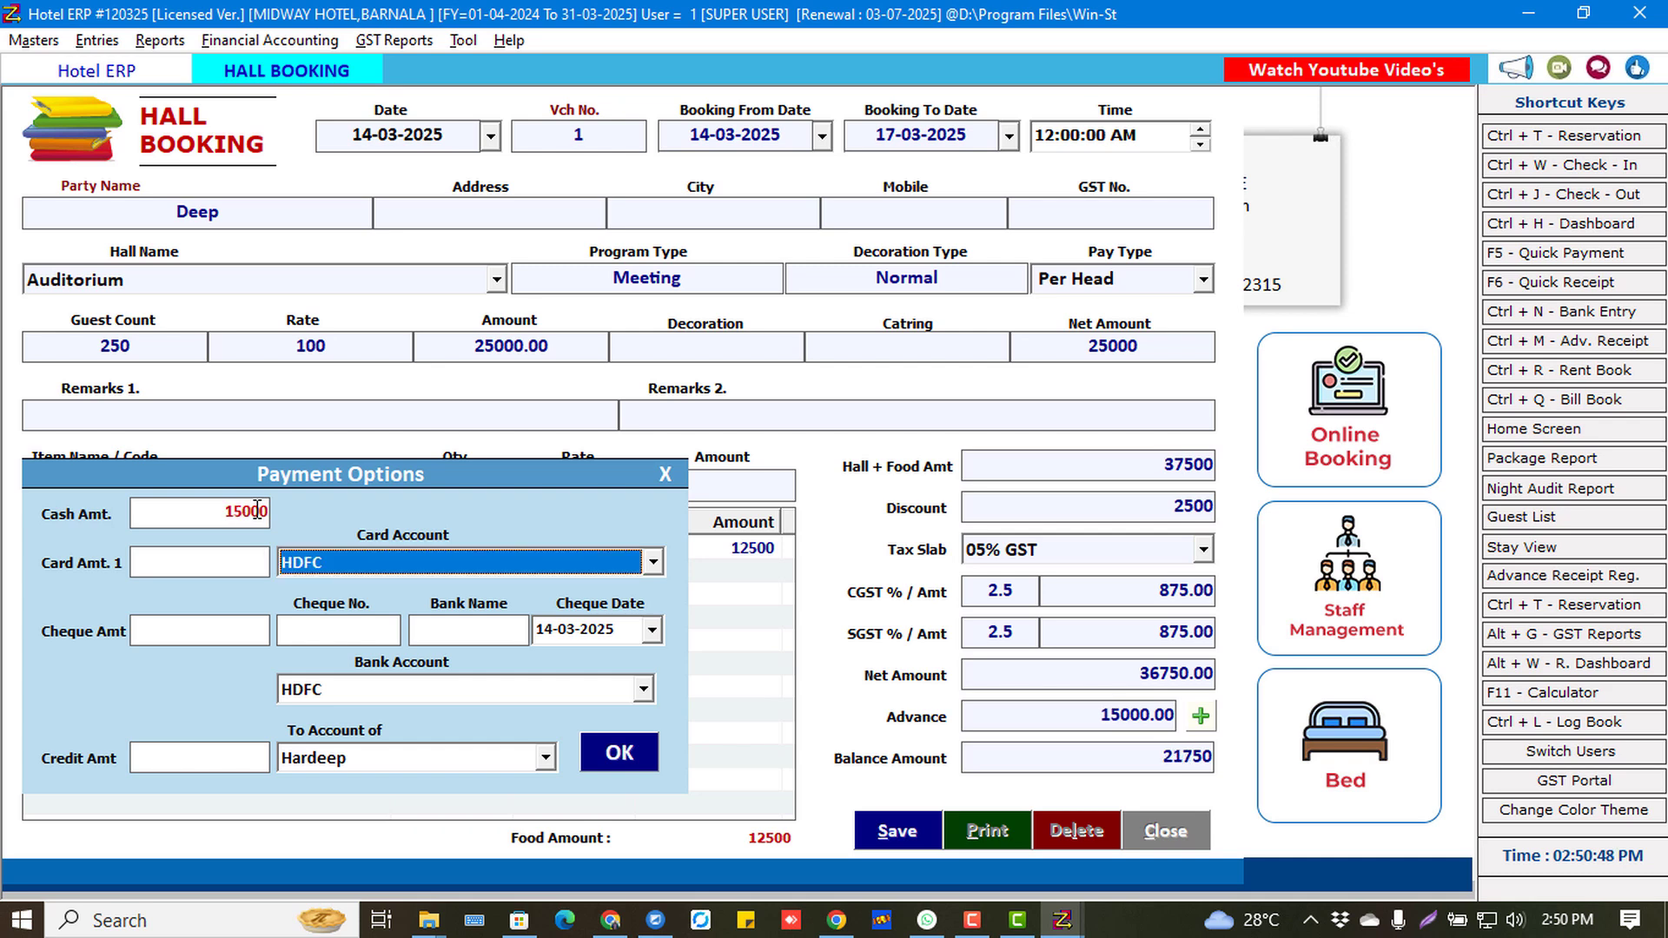
pyautogui.press('Return')
pyautogui.press('Return')
pyautogui.press('Return')
pyautogui.press('Return')
pyautogui.press('Return')
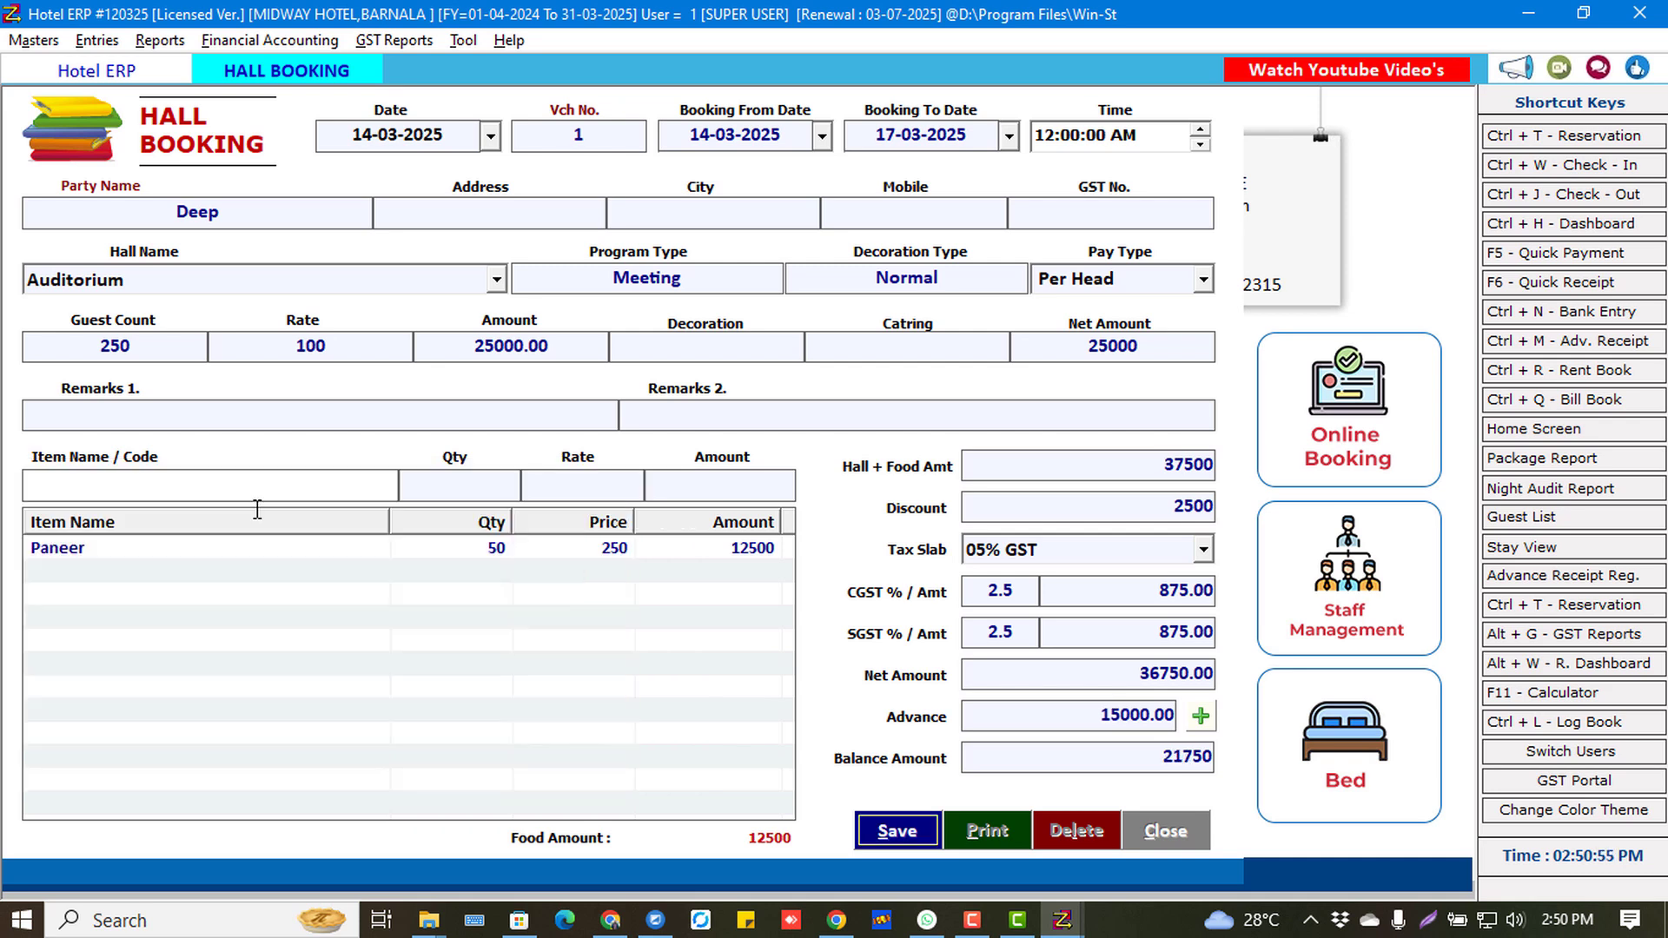
# Save the hall booking and choose to print it.
pyautogui.press('Return')
pyautogui.press('Return')
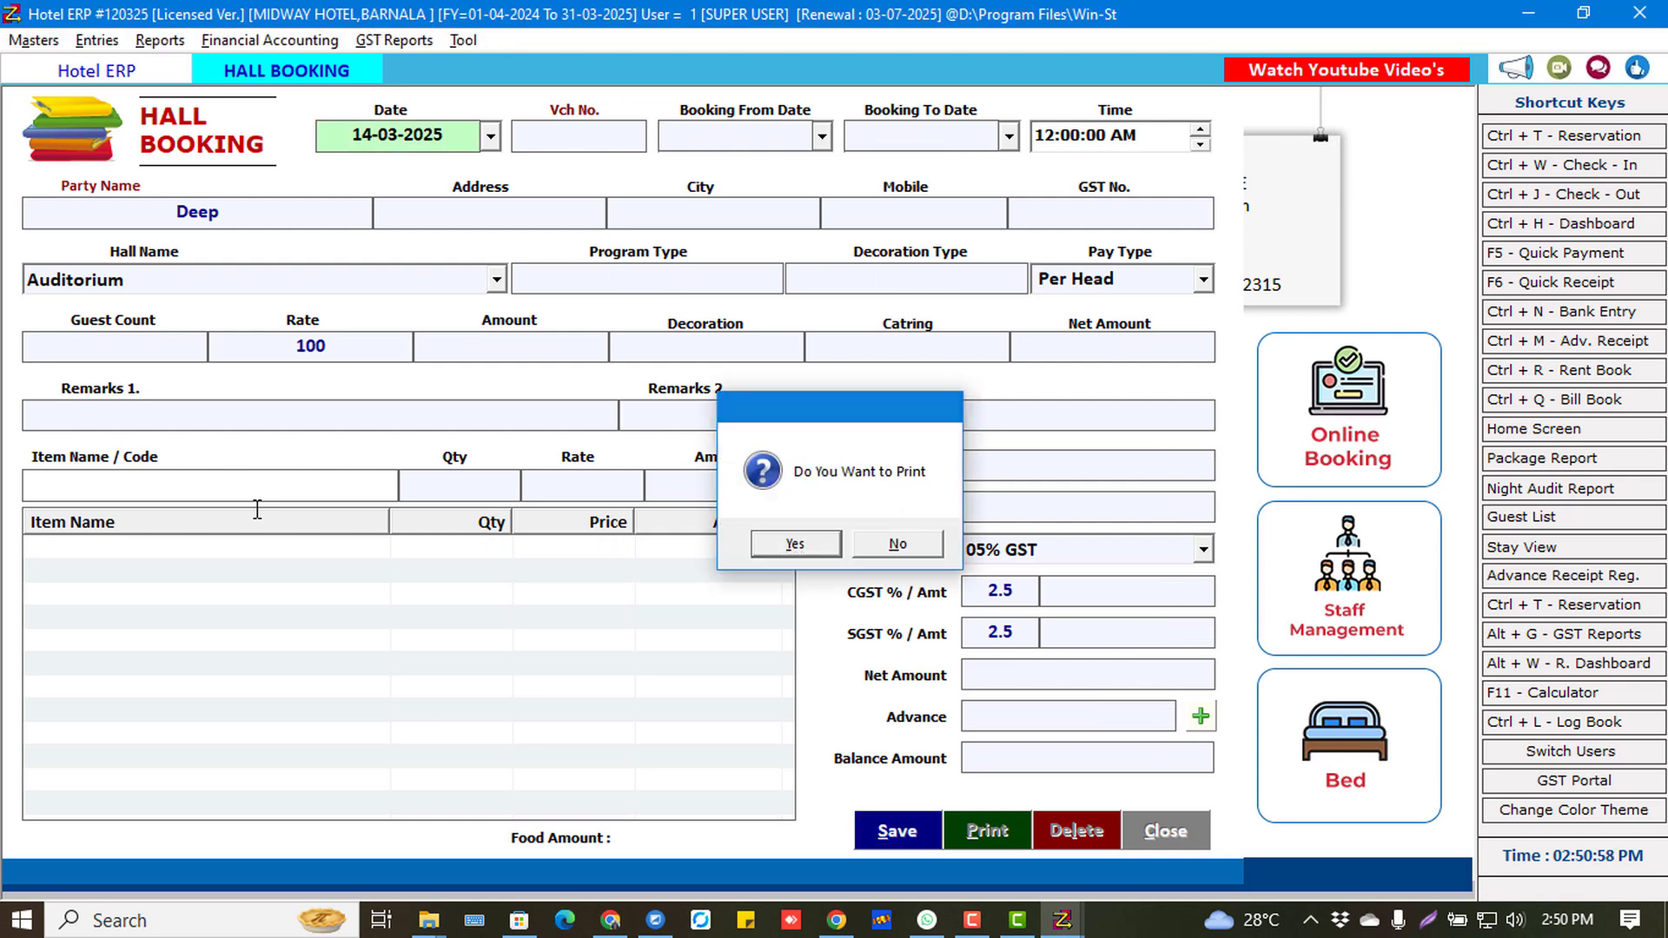
pyautogui.press('Return')
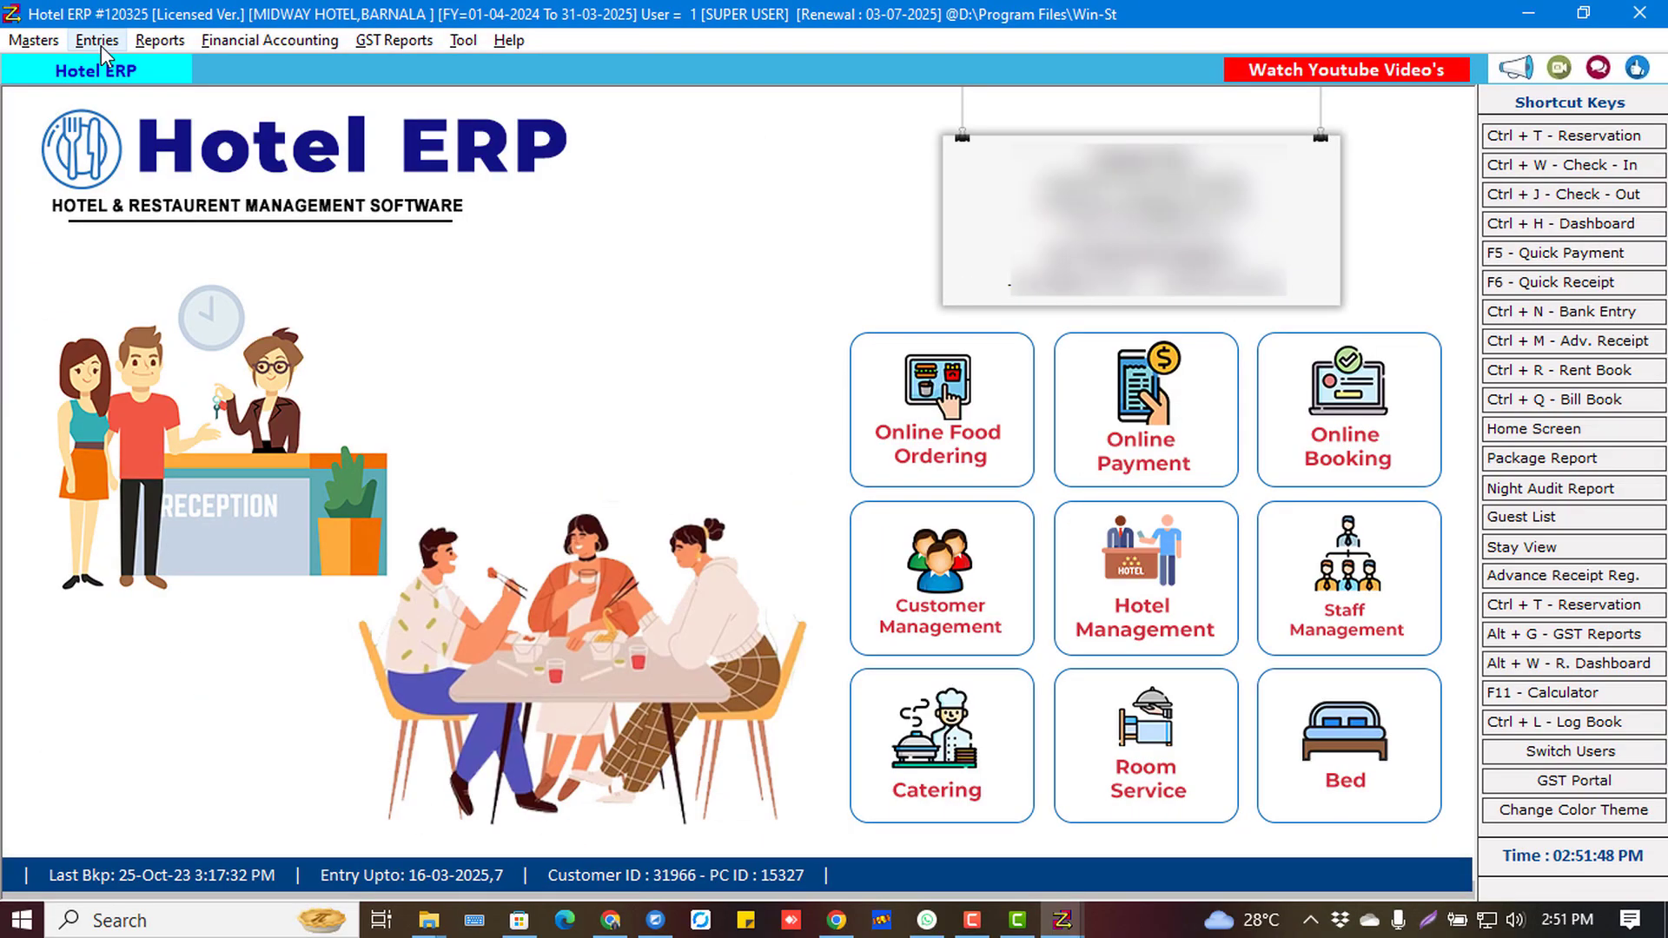
# Start a purchase entry with Cash as the party, purchase type B2b Interstate, and bill number 1.
pyautogui.click(101, 45)
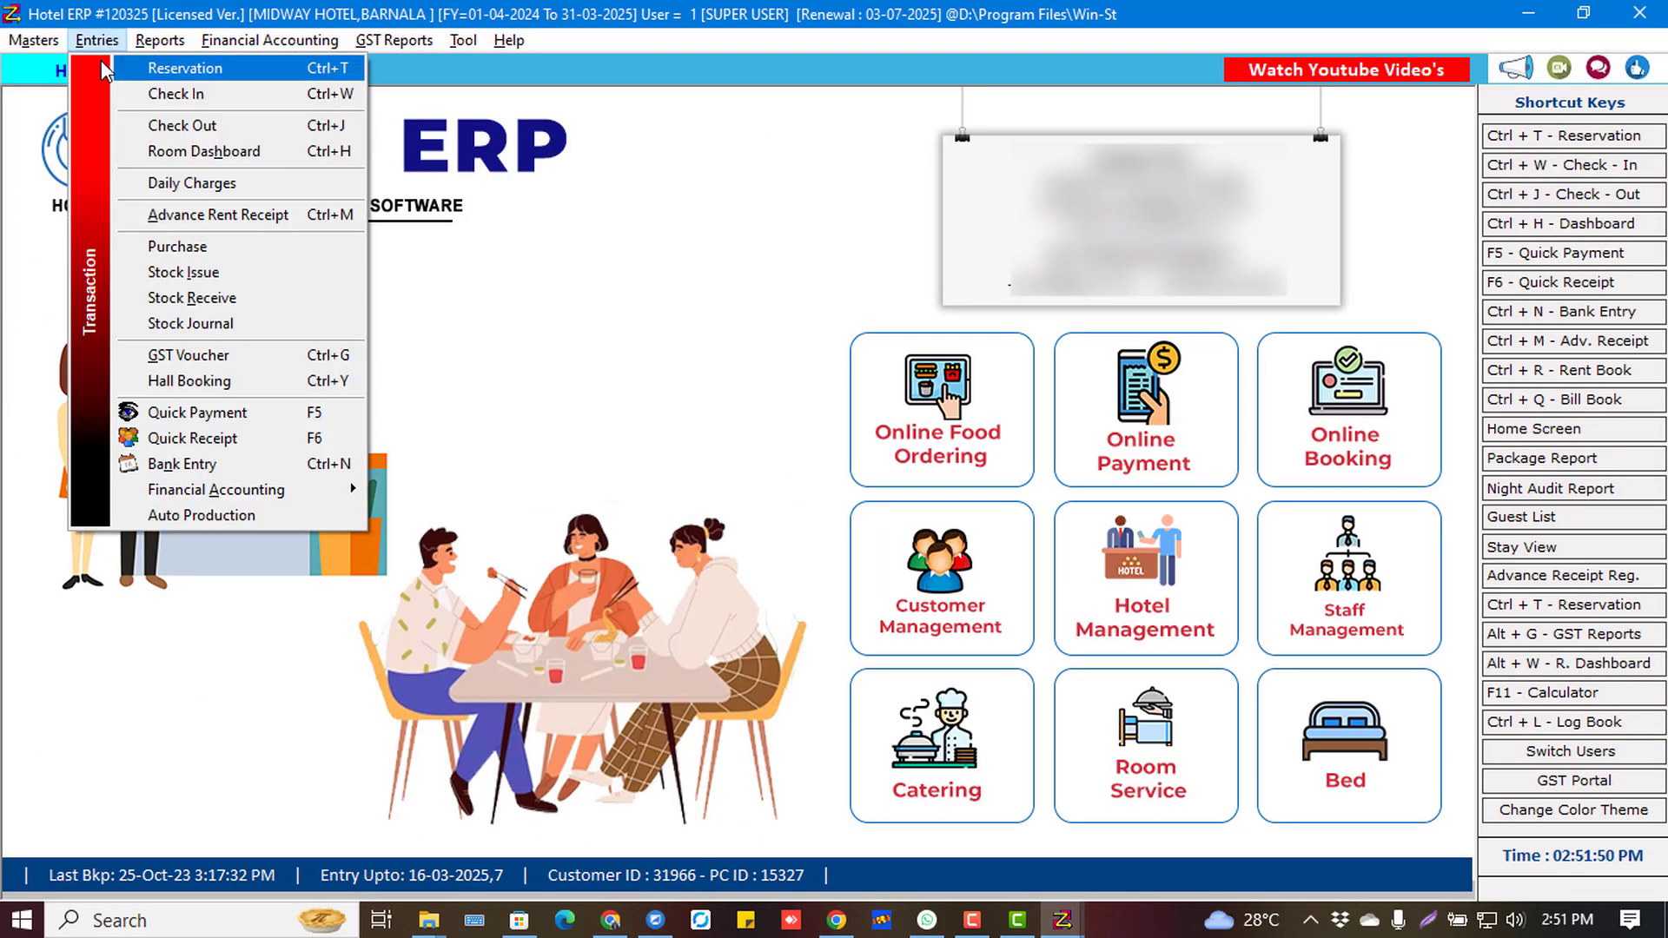
pyautogui.click(139, 244)
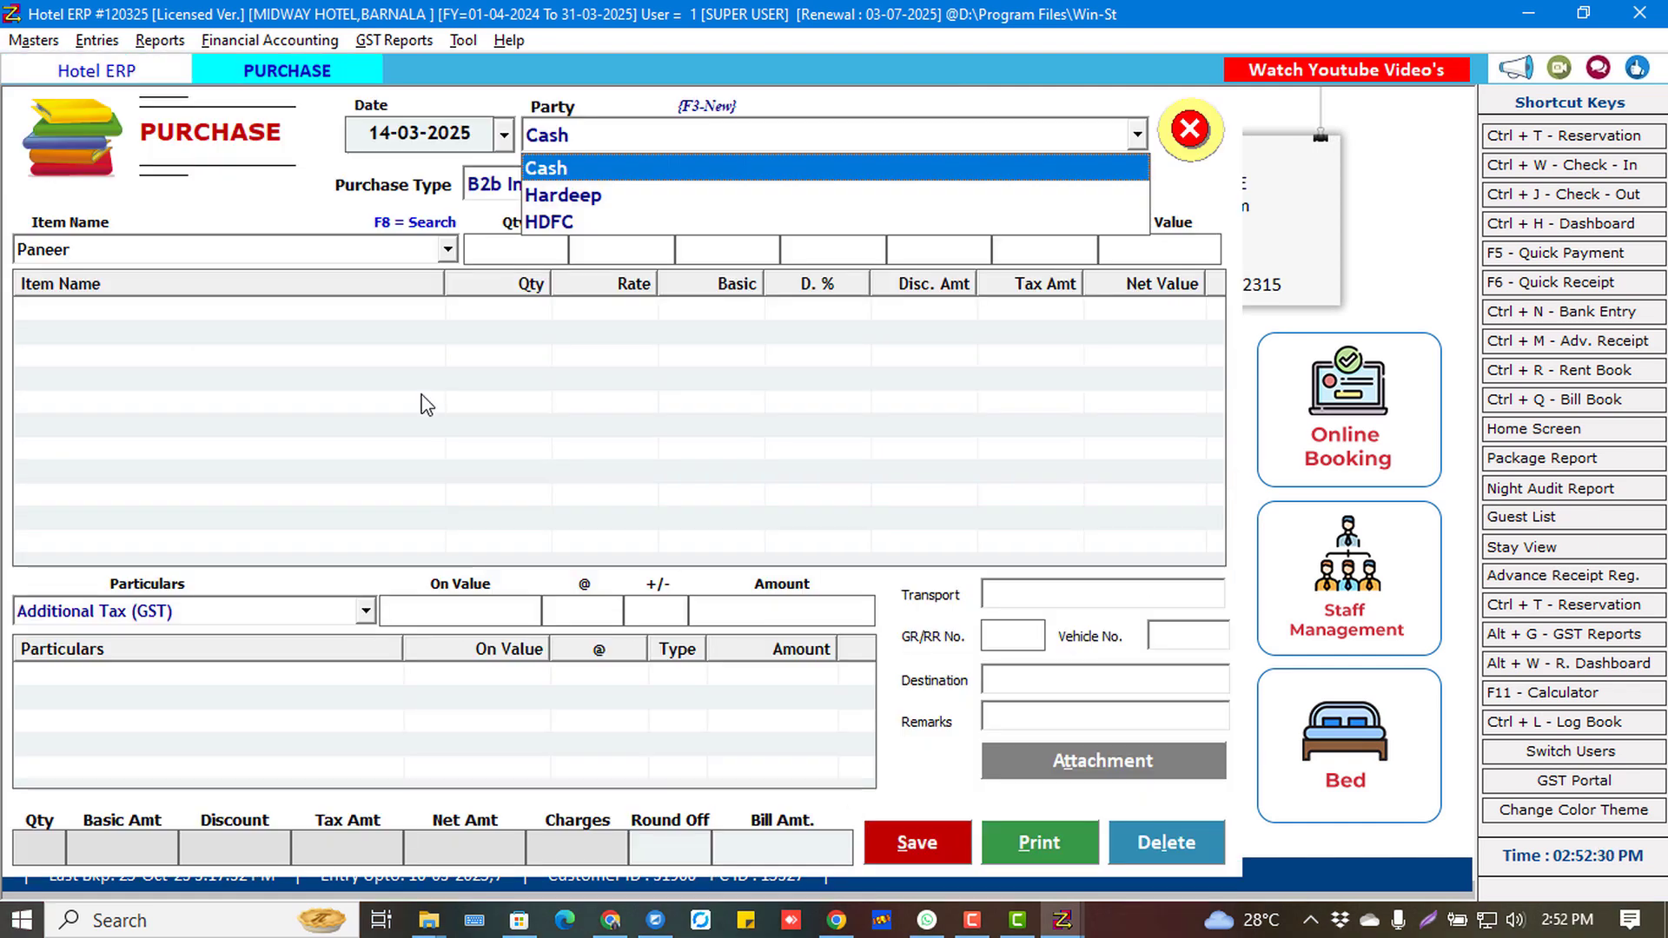
pyautogui.press('Return')
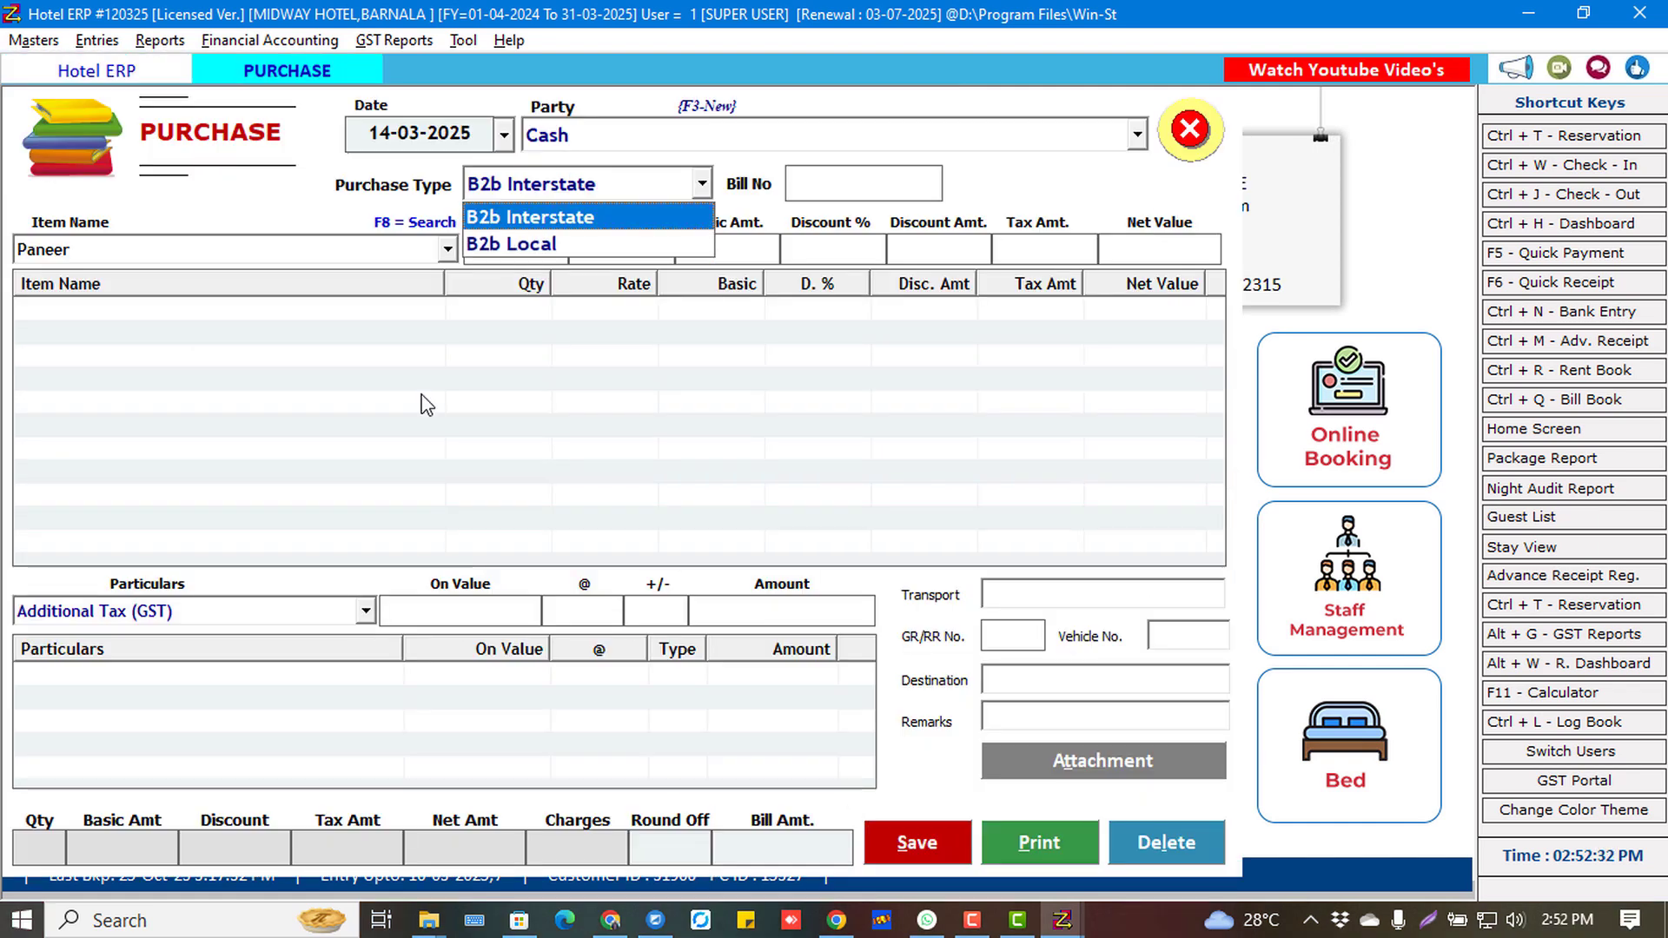
pyautogui.press('Return')
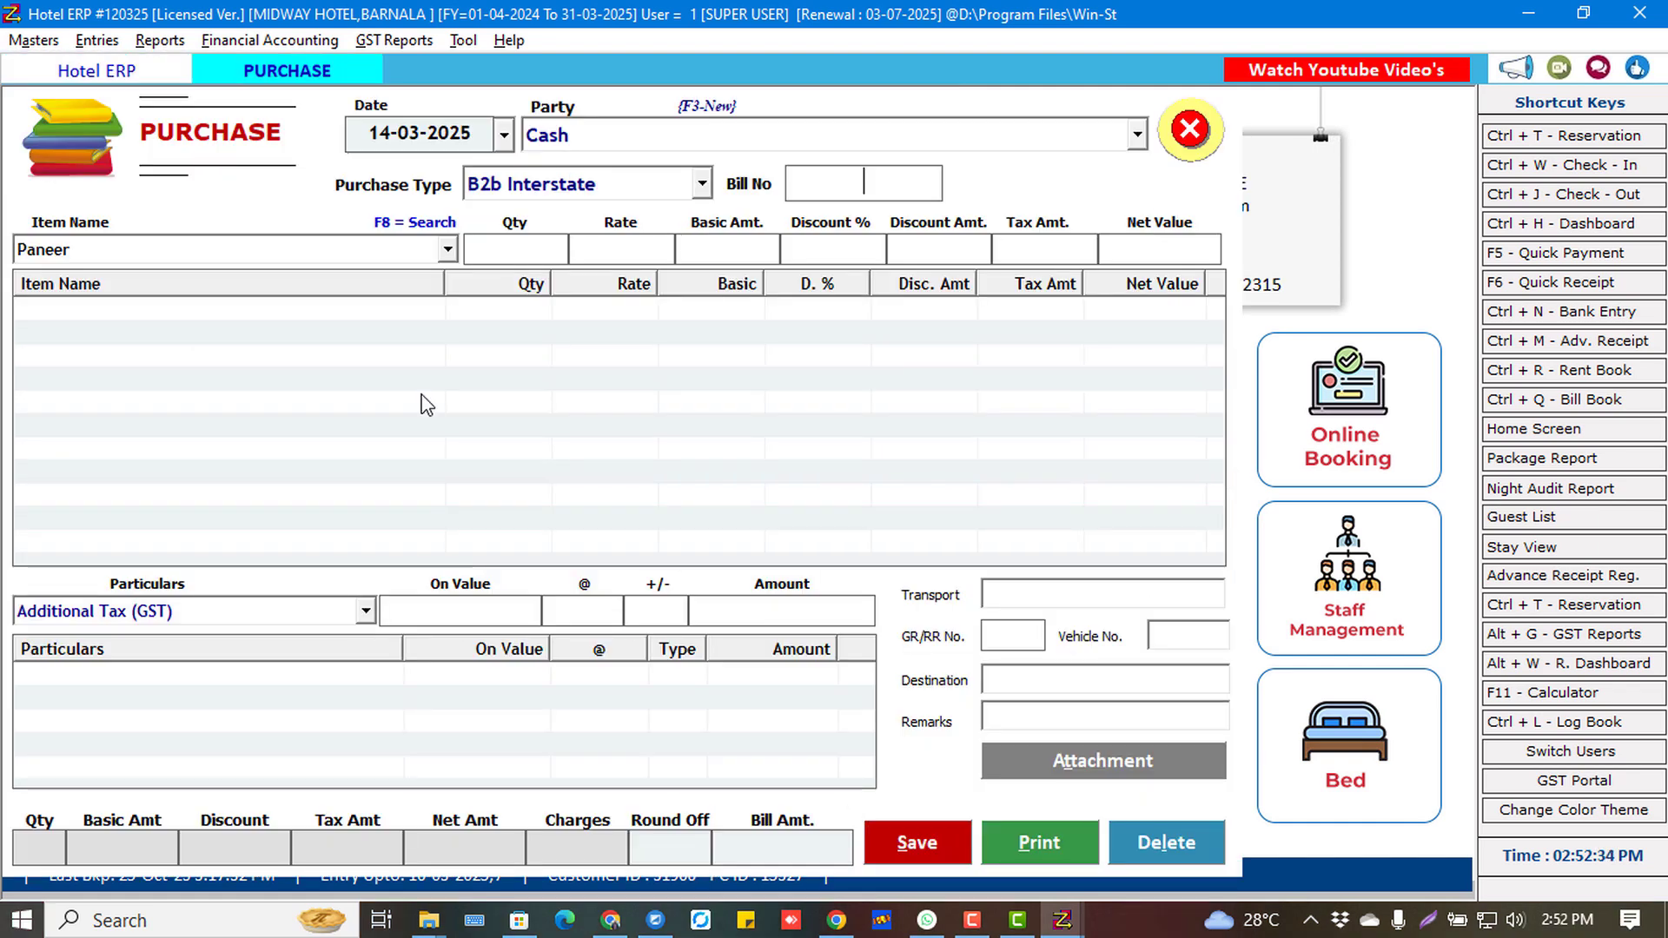
pyautogui.write('1')
pyautogui.press('Return')
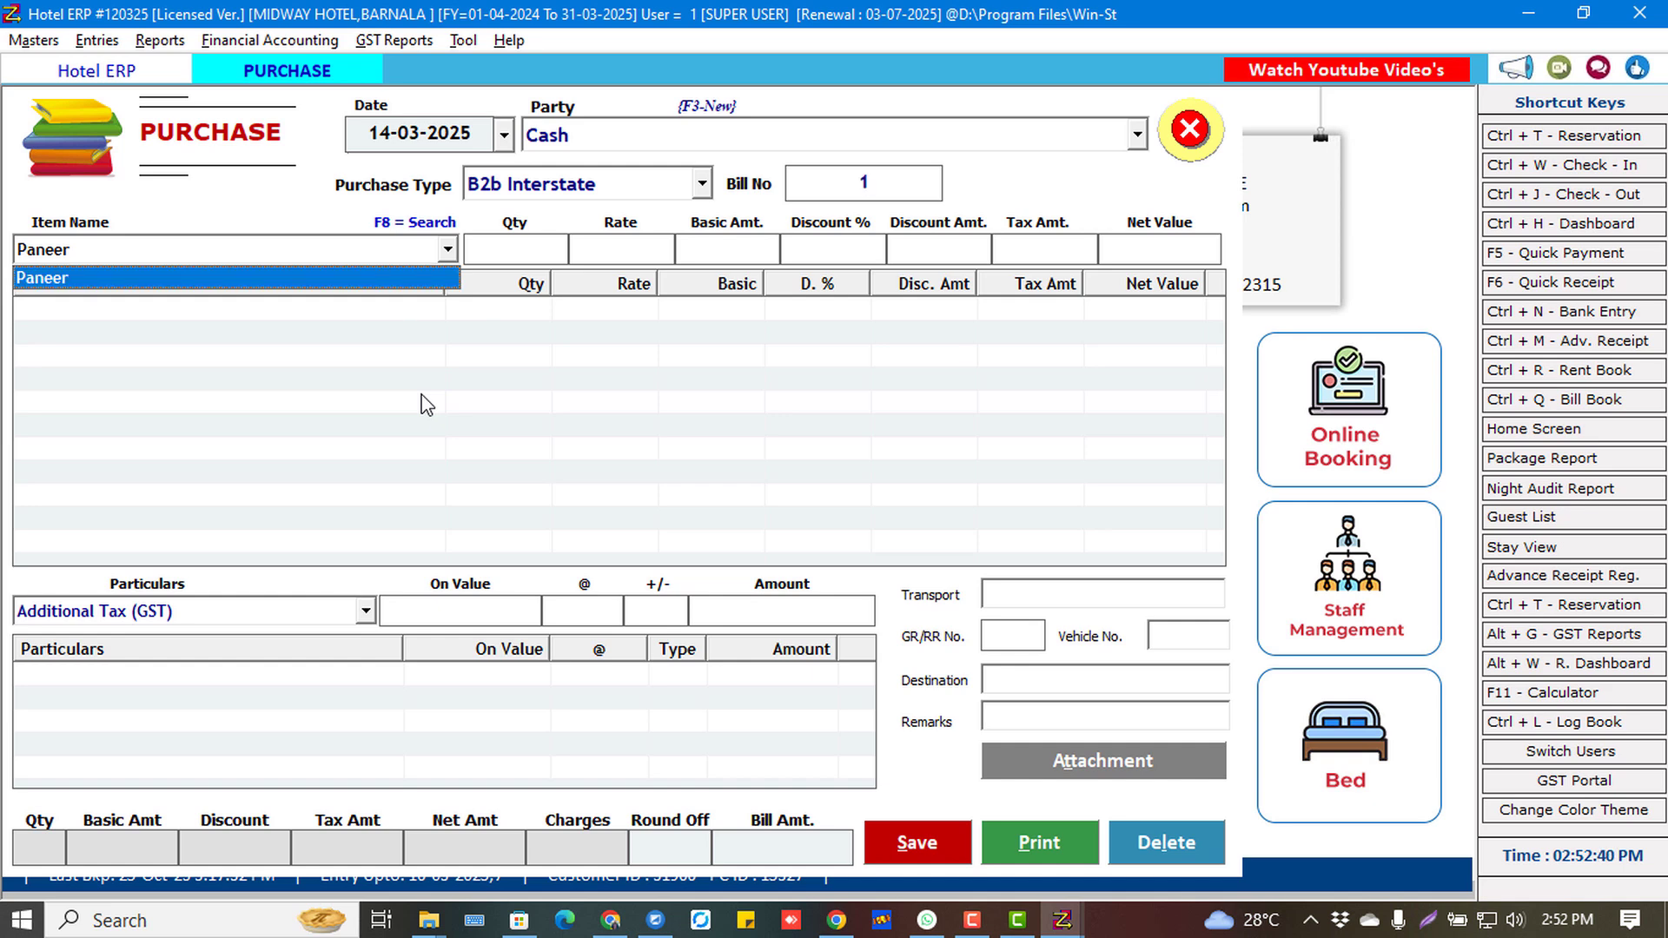
# Add 500 units of Paneer at a rate of 150 with no discount to the purchase.
pyautogui.press('Return')
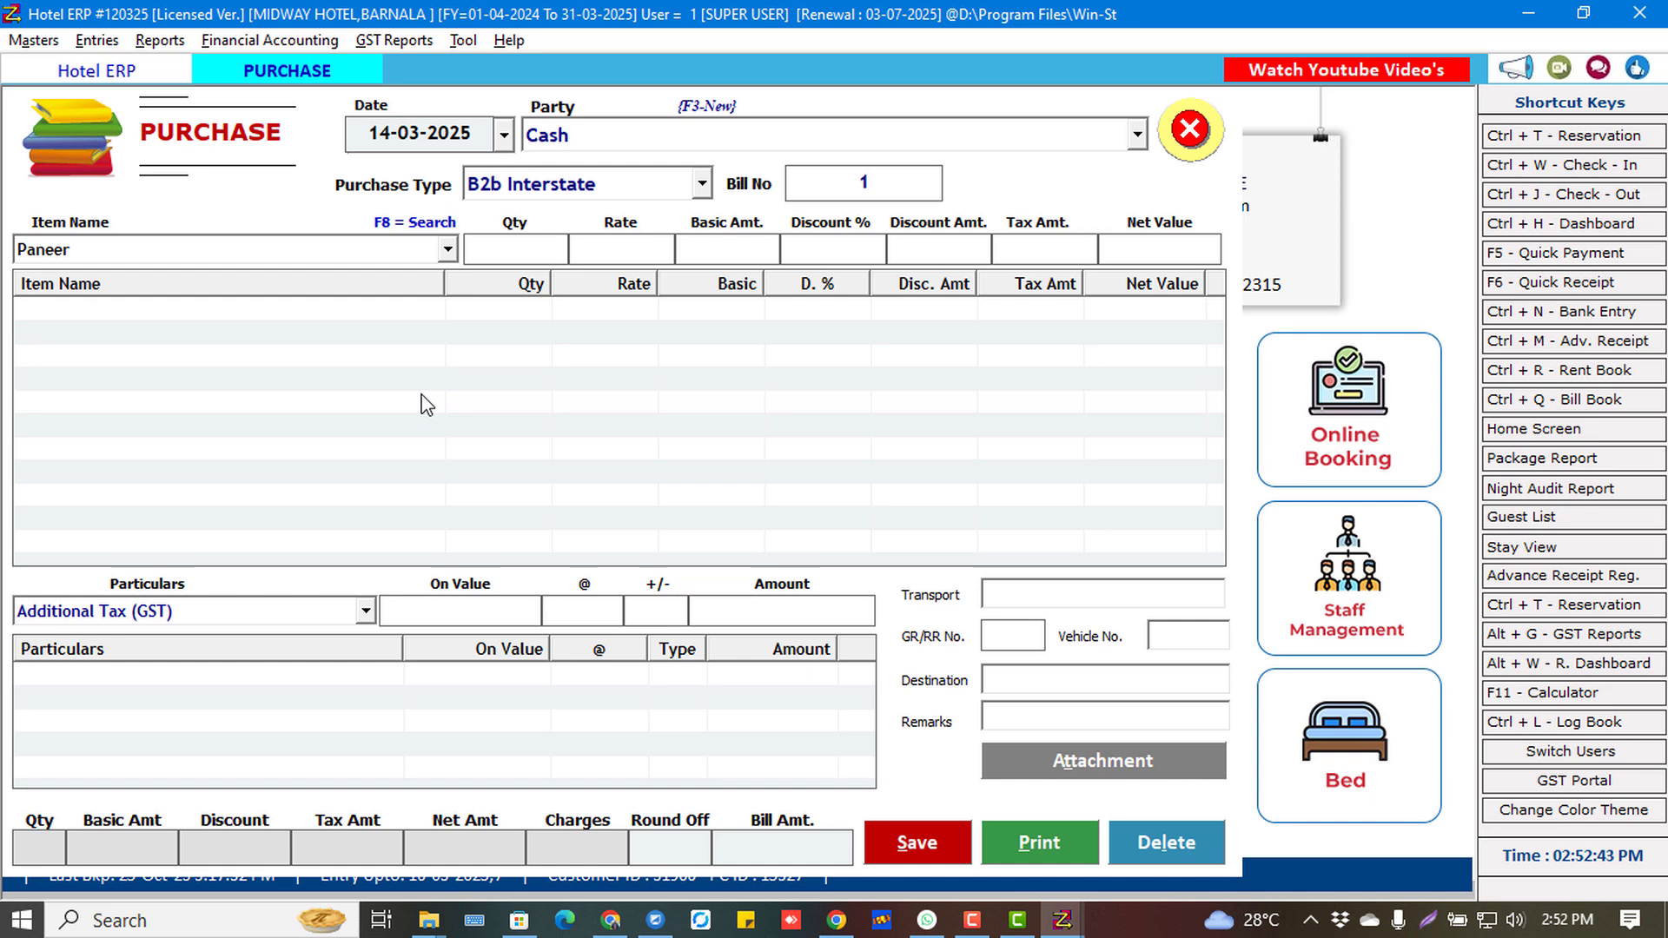
pyautogui.write('500')
pyautogui.press('Return')
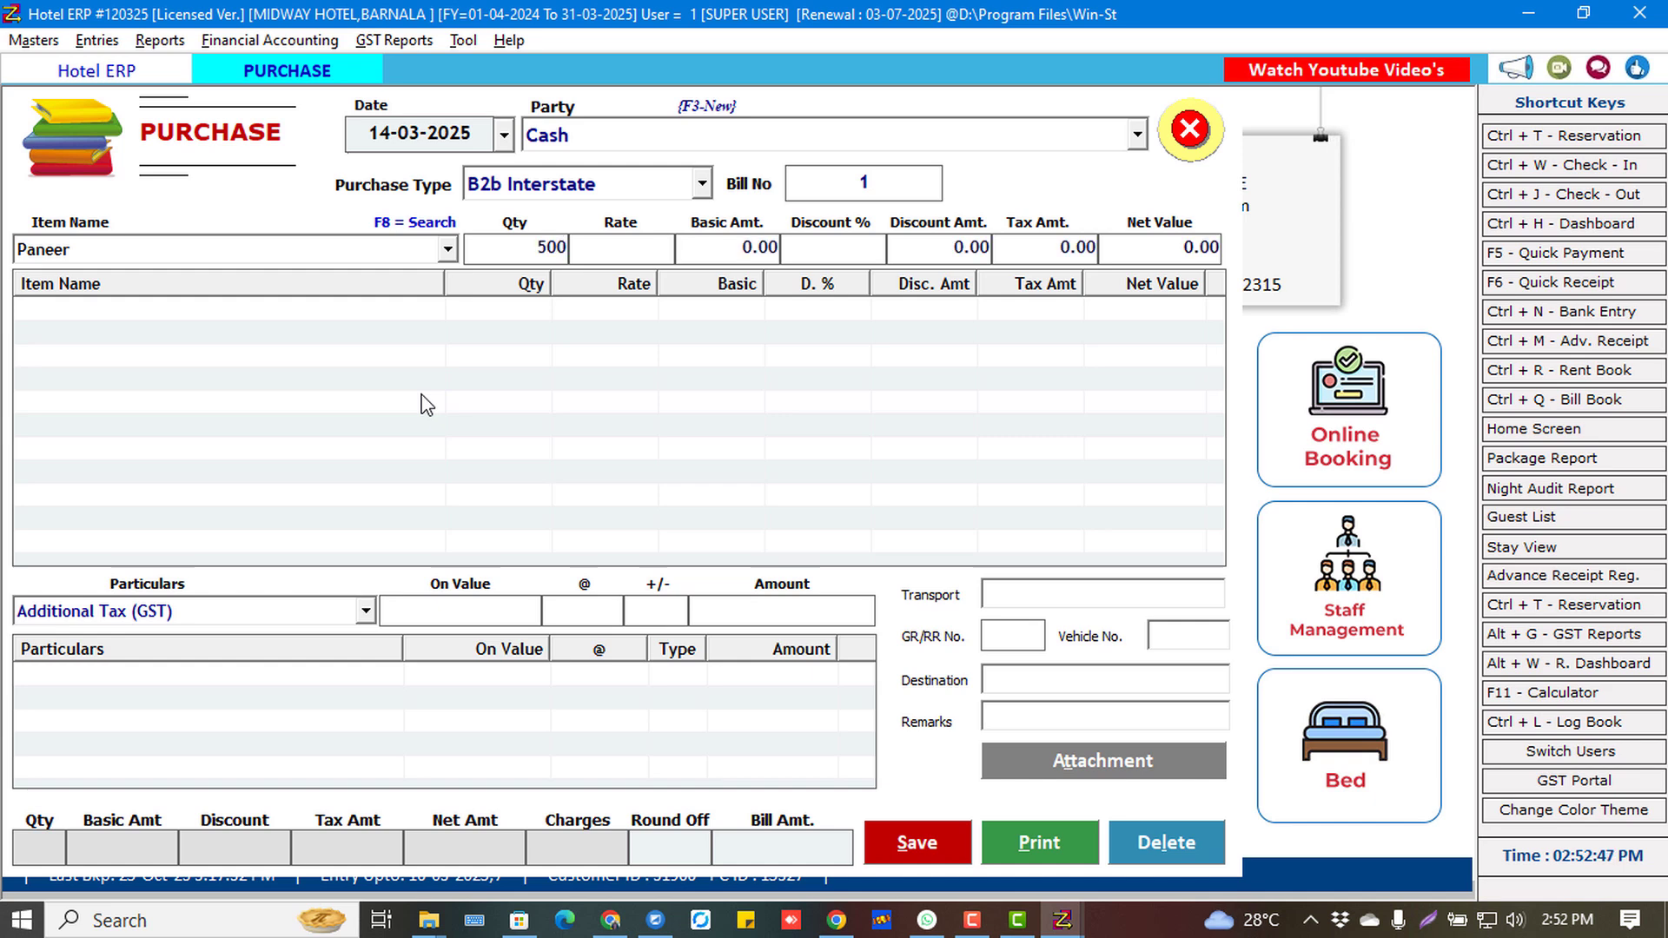
pyautogui.write('150')
pyautogui.press('Return')
pyautogui.press('Return')
pyautogui.press('Return')
pyautogui.press('Return')
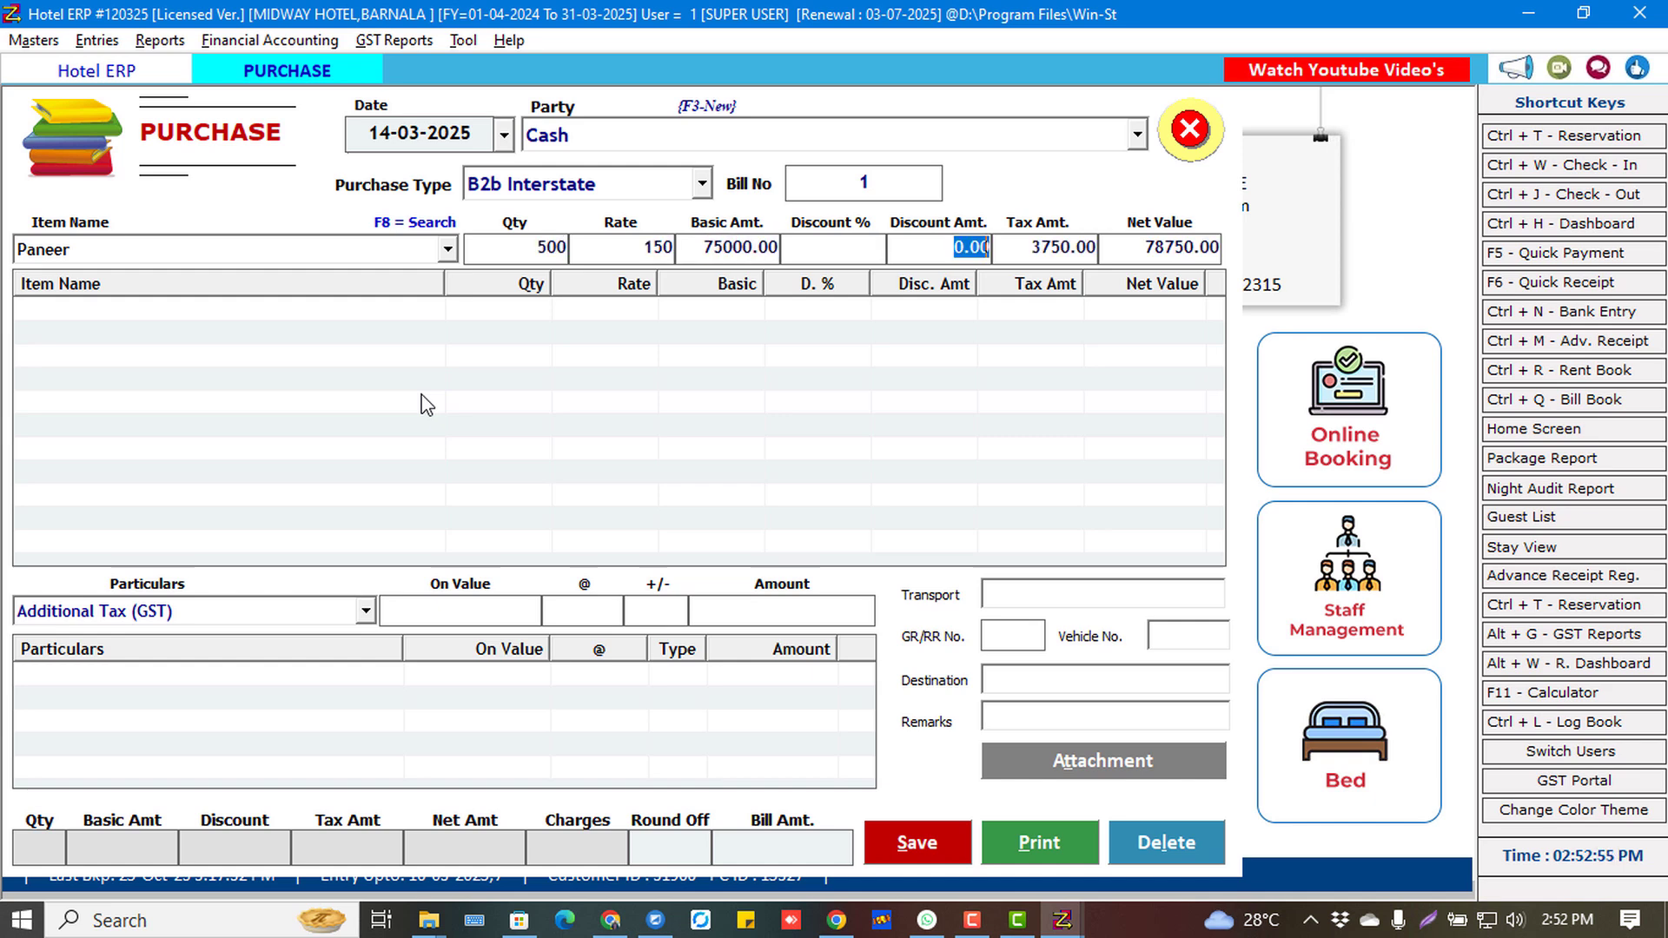
pyautogui.press('Return')
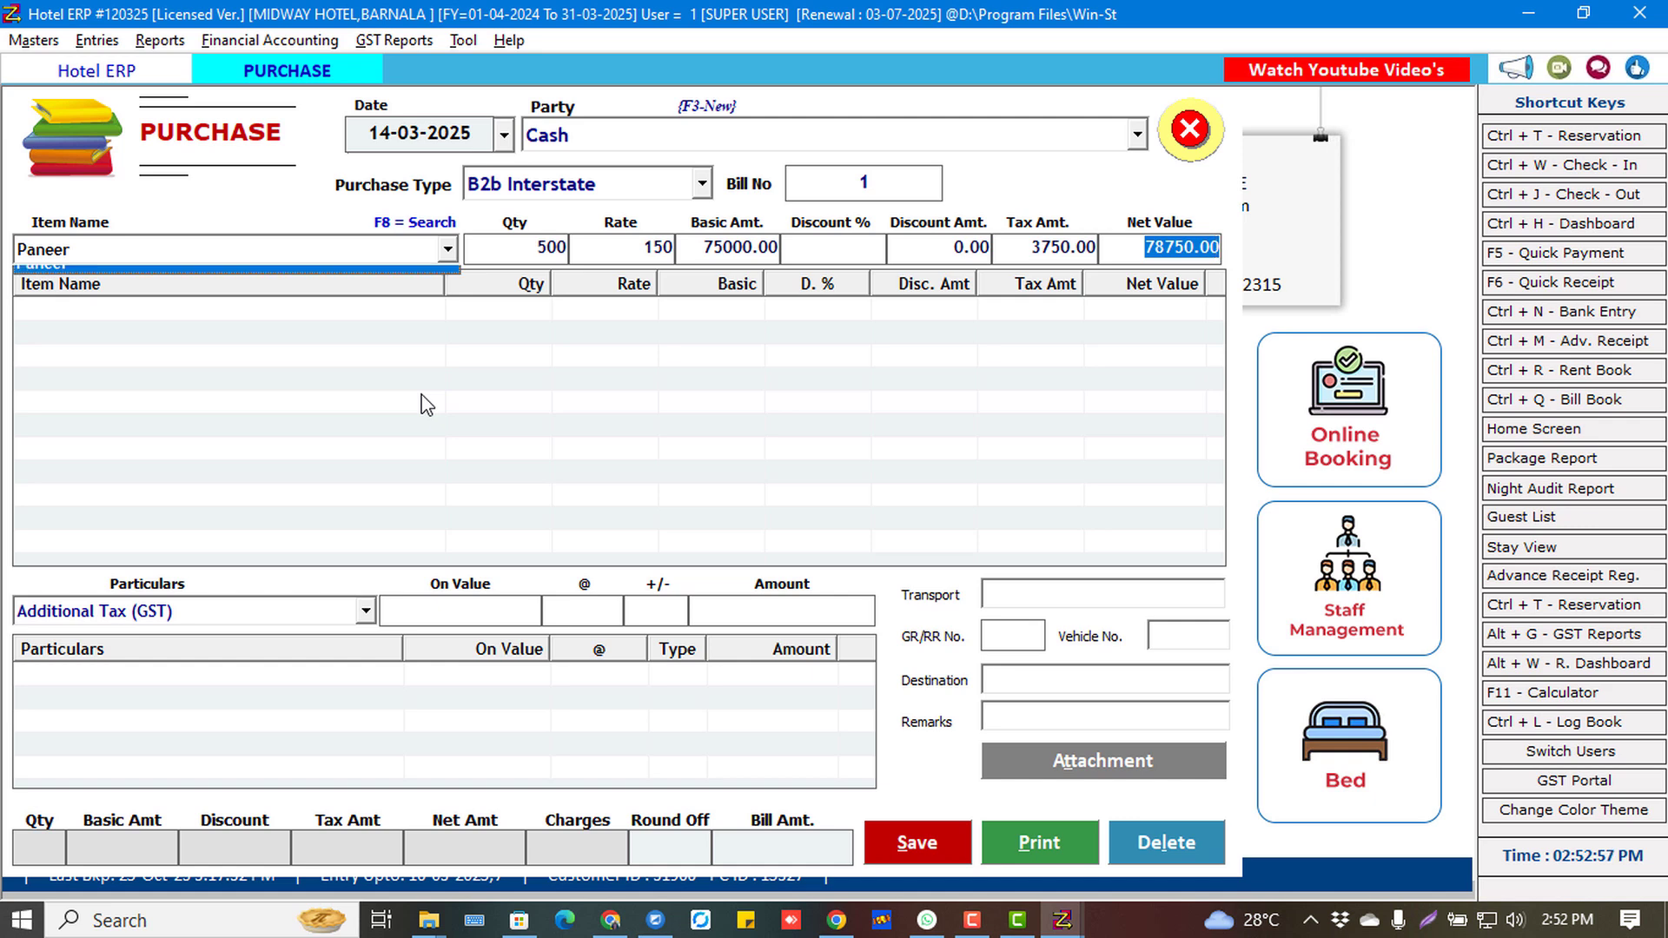
# Add the Paneer line to the purchase and apply a 2 percent Discount charge on the 75000 value.
pyautogui.click(348, 622)
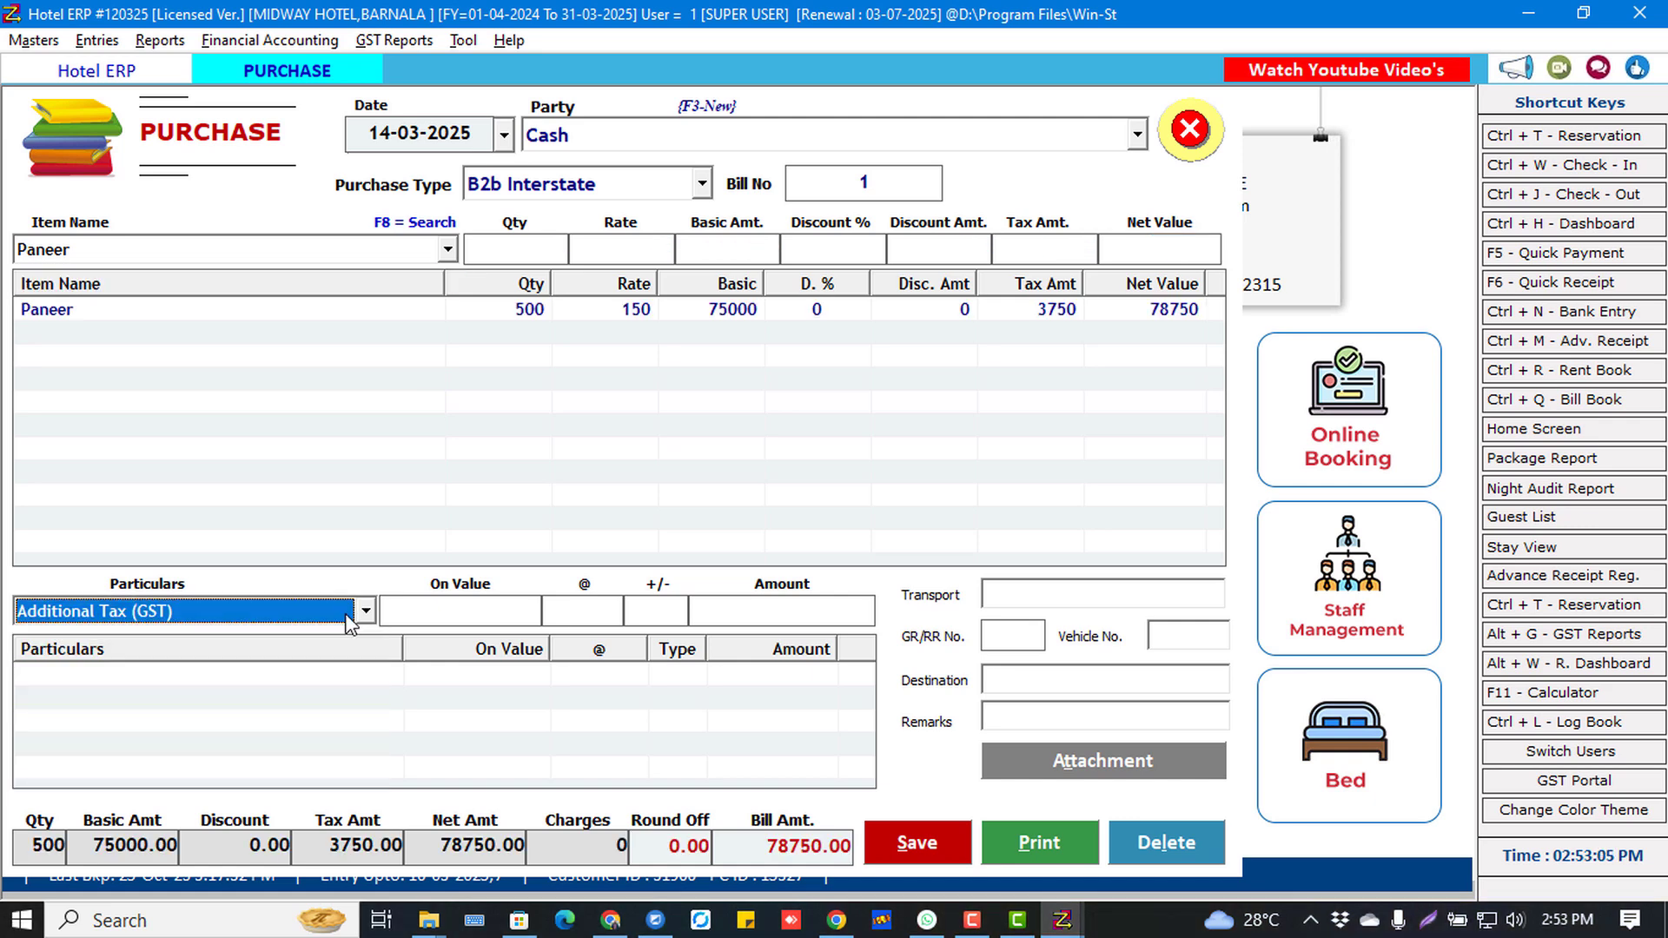
pyautogui.click(348, 622)
pyautogui.press('Down')
pyautogui.press('Down')
pyautogui.press('Down')
pyautogui.press('Up')
pyautogui.press('Return')
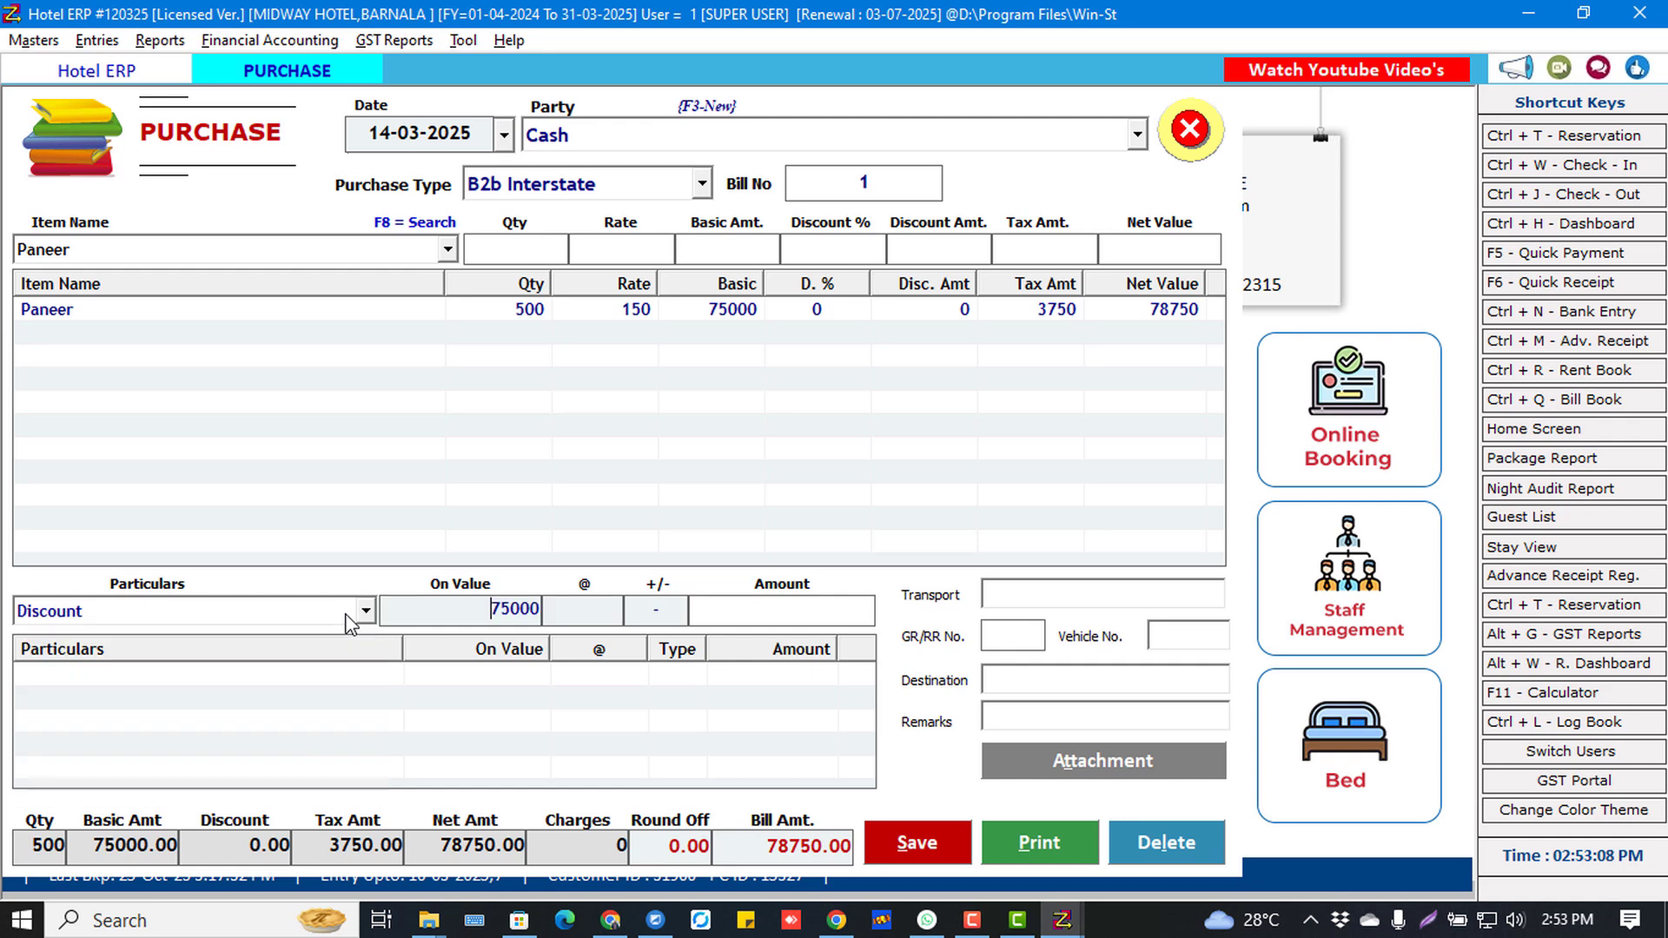
pyautogui.write('2')
pyautogui.press('Return')
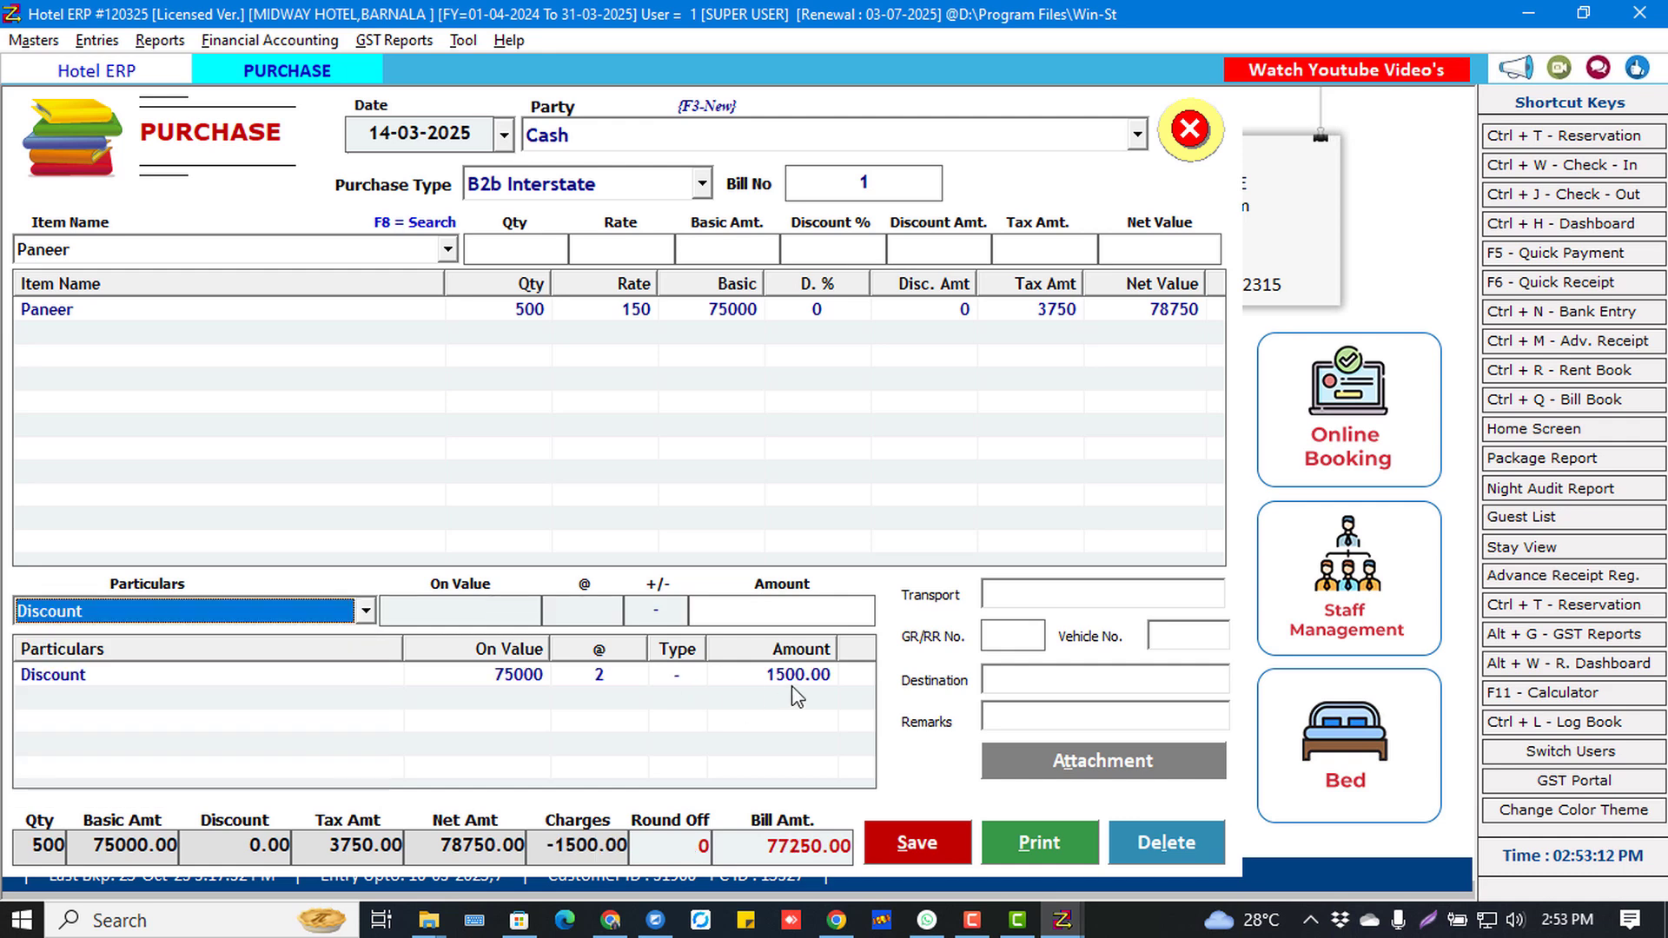
# Enter dfsd as the purchase's transport and save the purchase entry.
pyautogui.click(1014, 596)
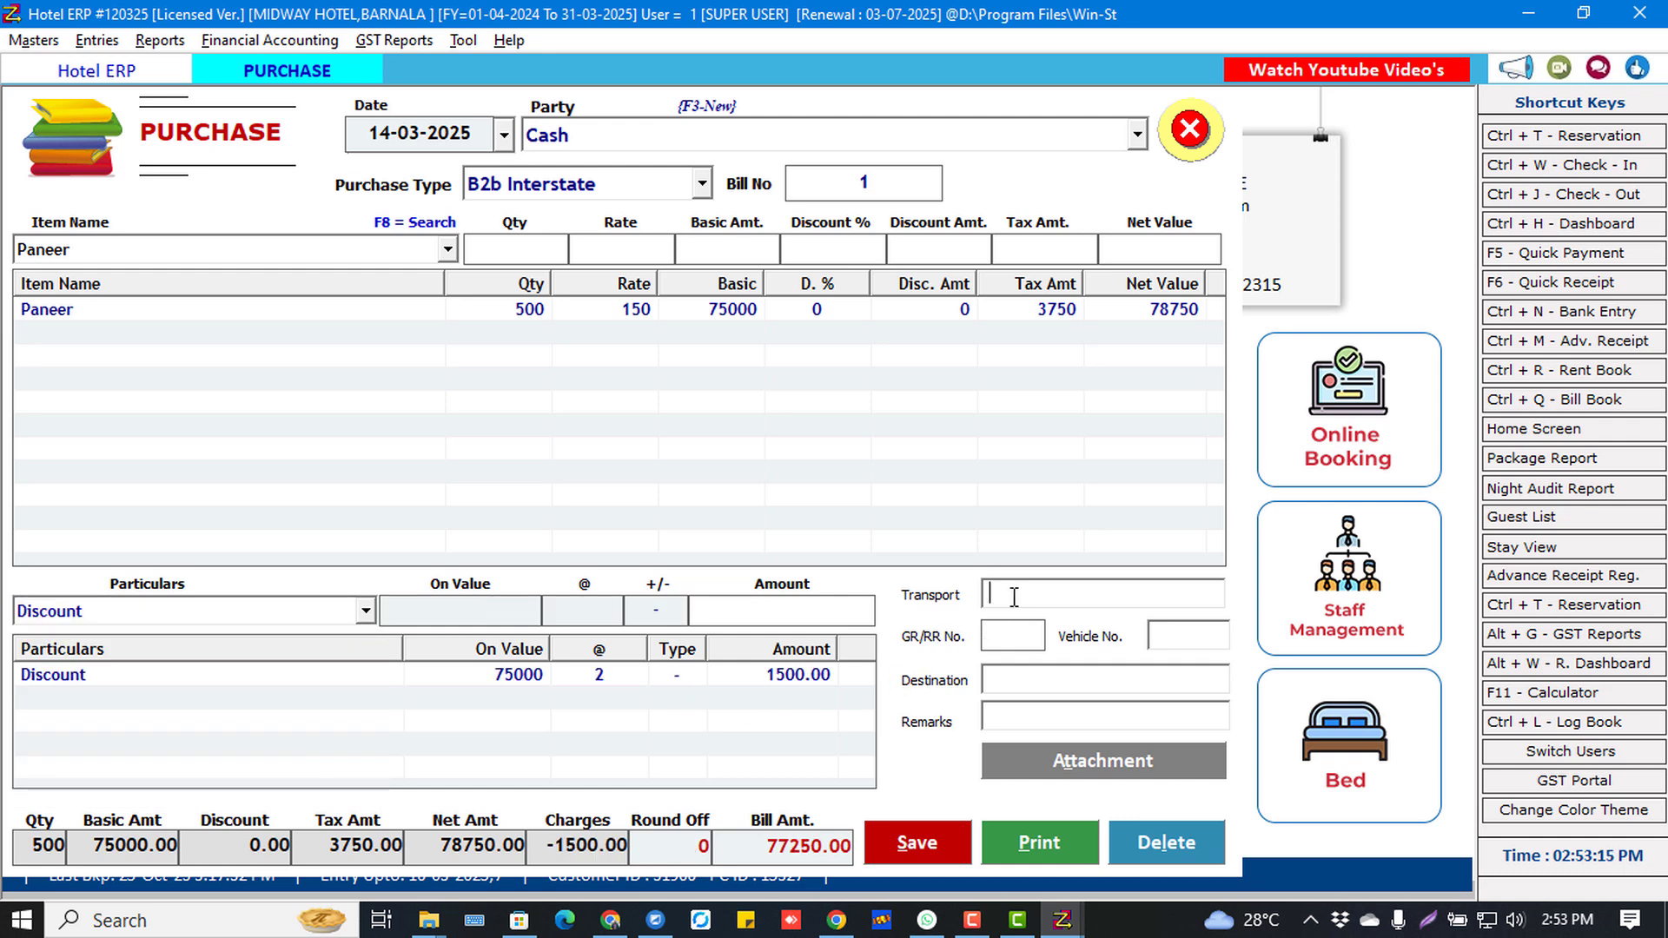
pyautogui.write('dfsd')
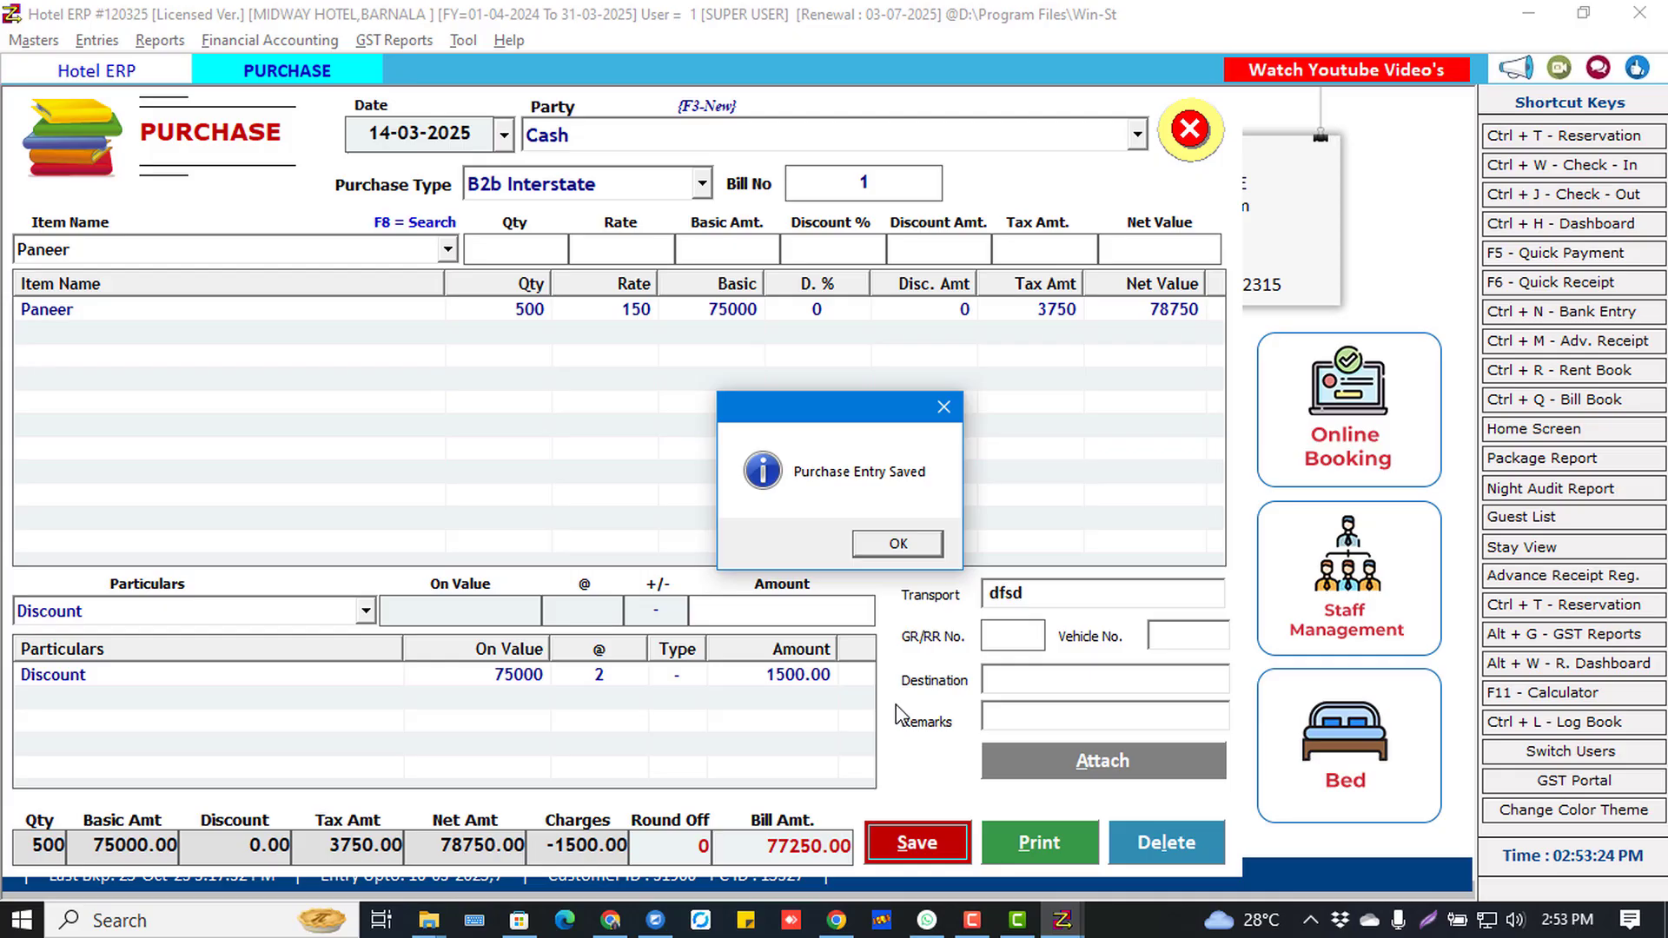
pyautogui.click(908, 548)
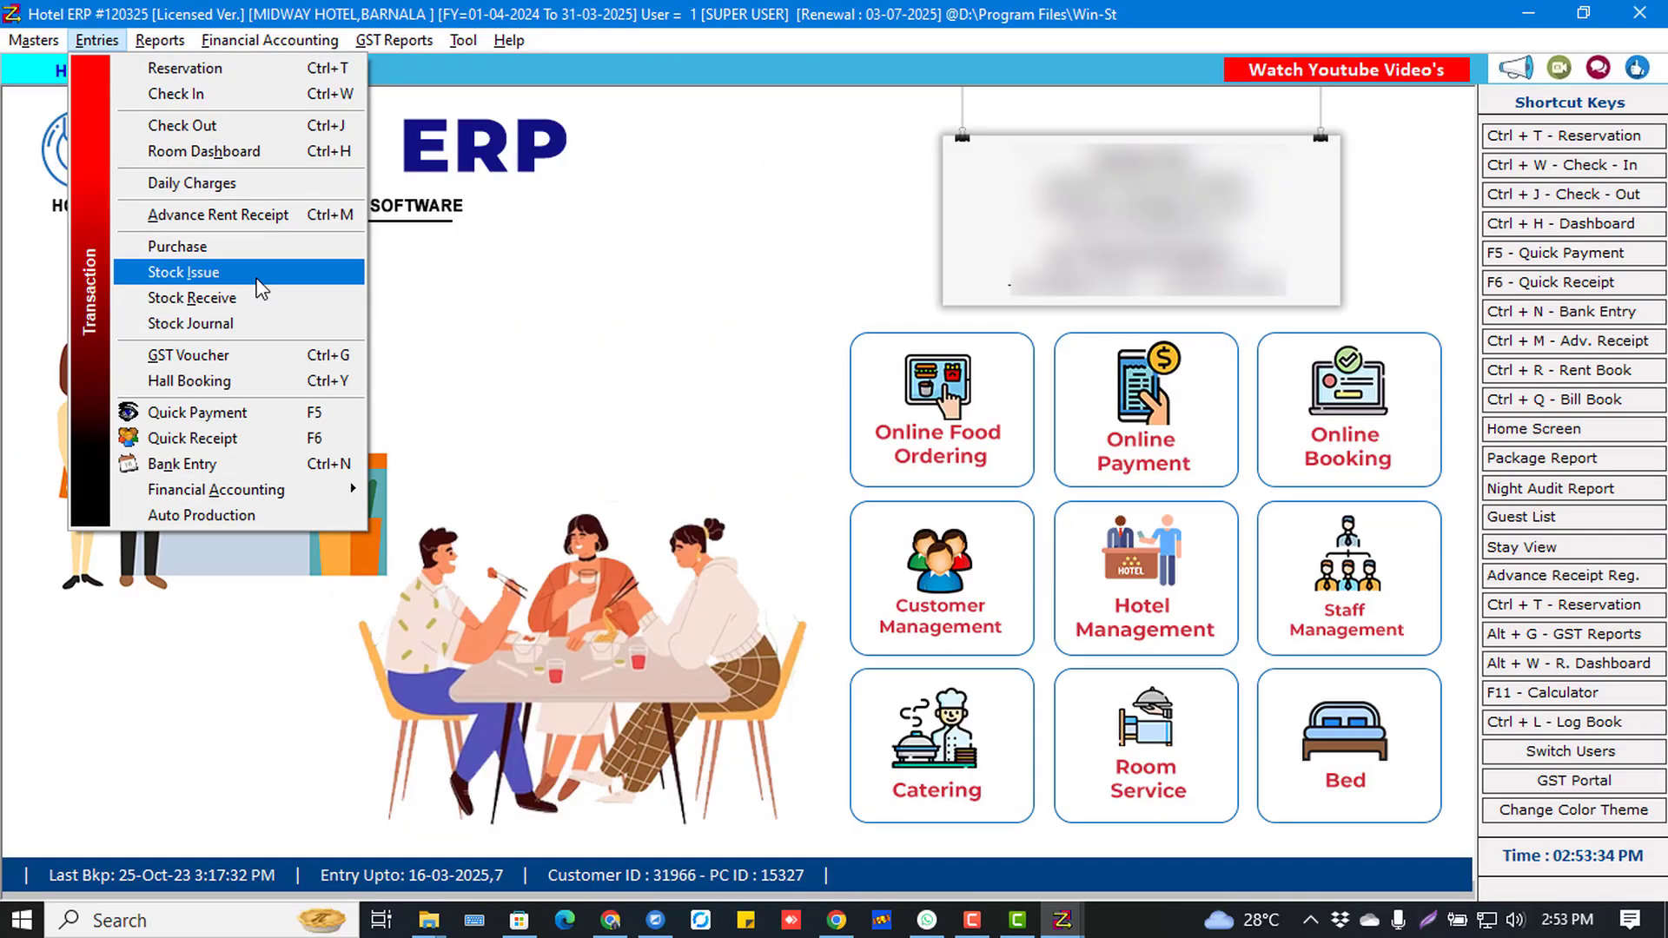
# Start a new stock issue dated 14-03-2025 and choose the individual's account listed after Cash as the party.
pyautogui.click(258, 280)
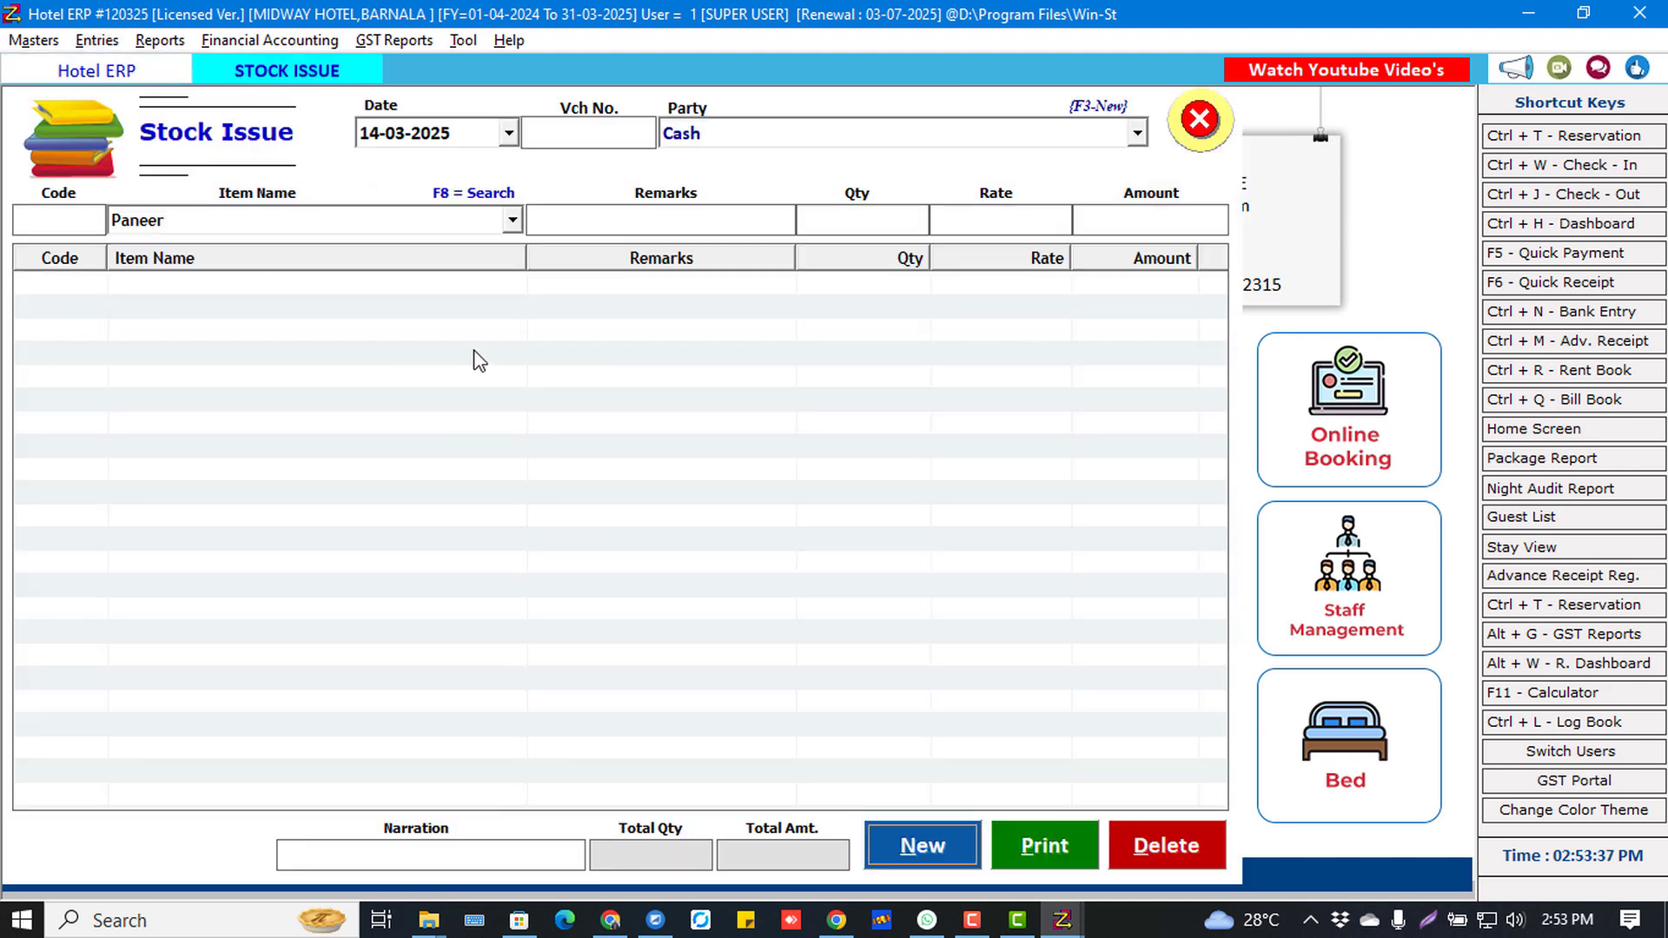
pyautogui.press('Return')
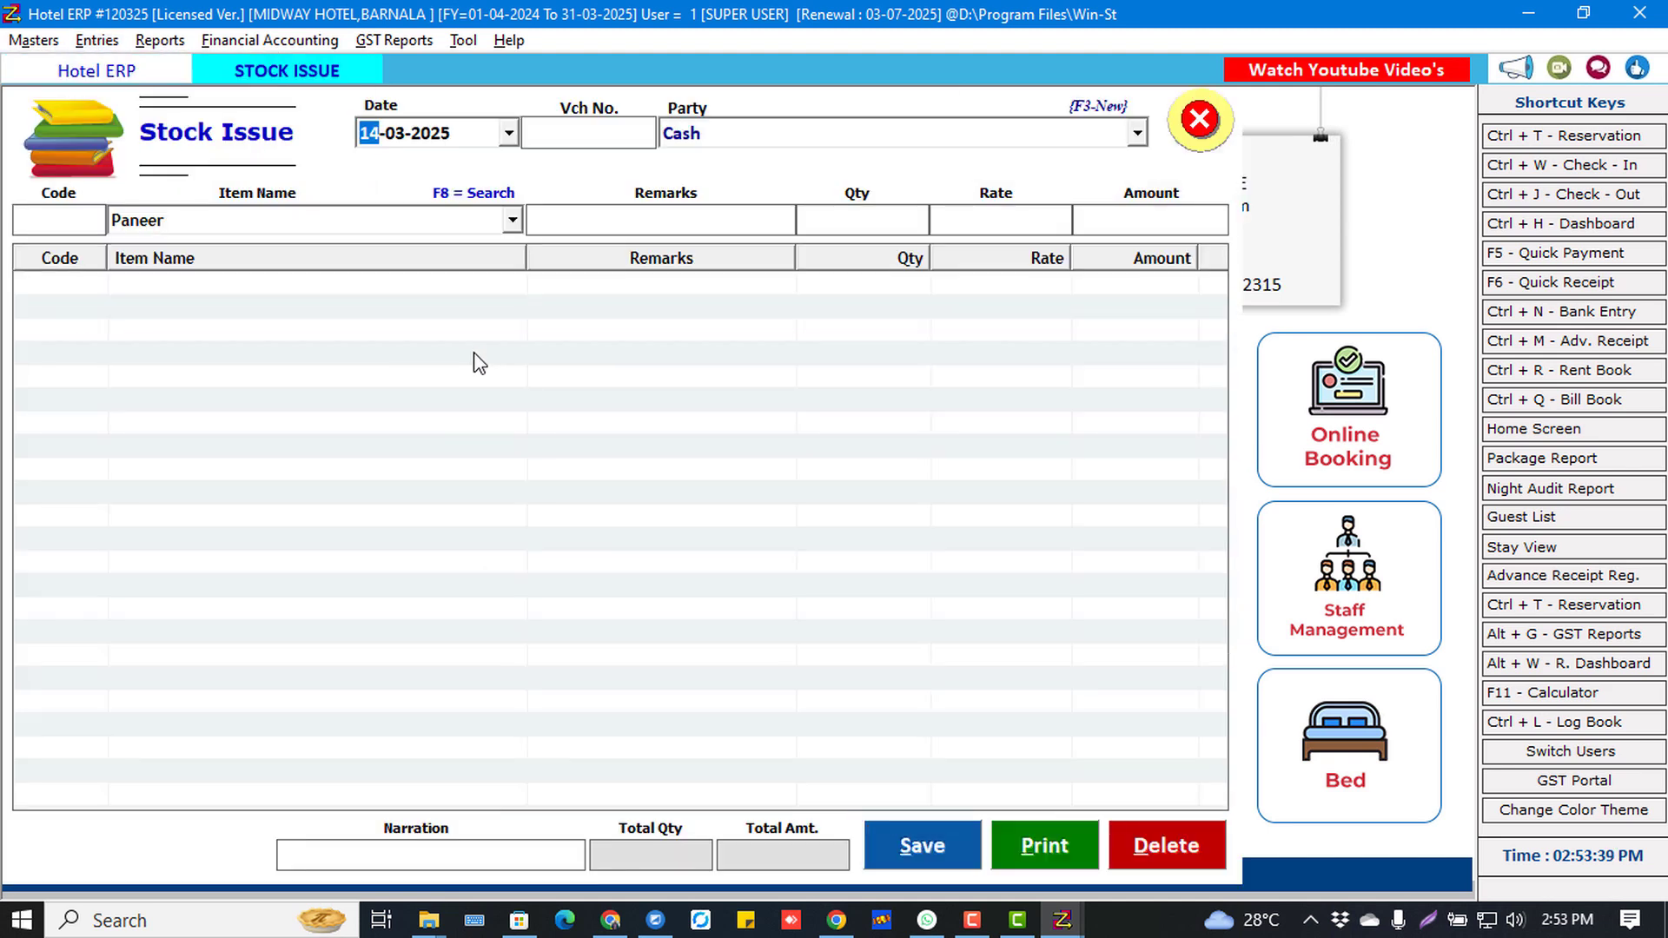
pyautogui.press('Return')
pyautogui.press('Down')
pyautogui.press('Return')
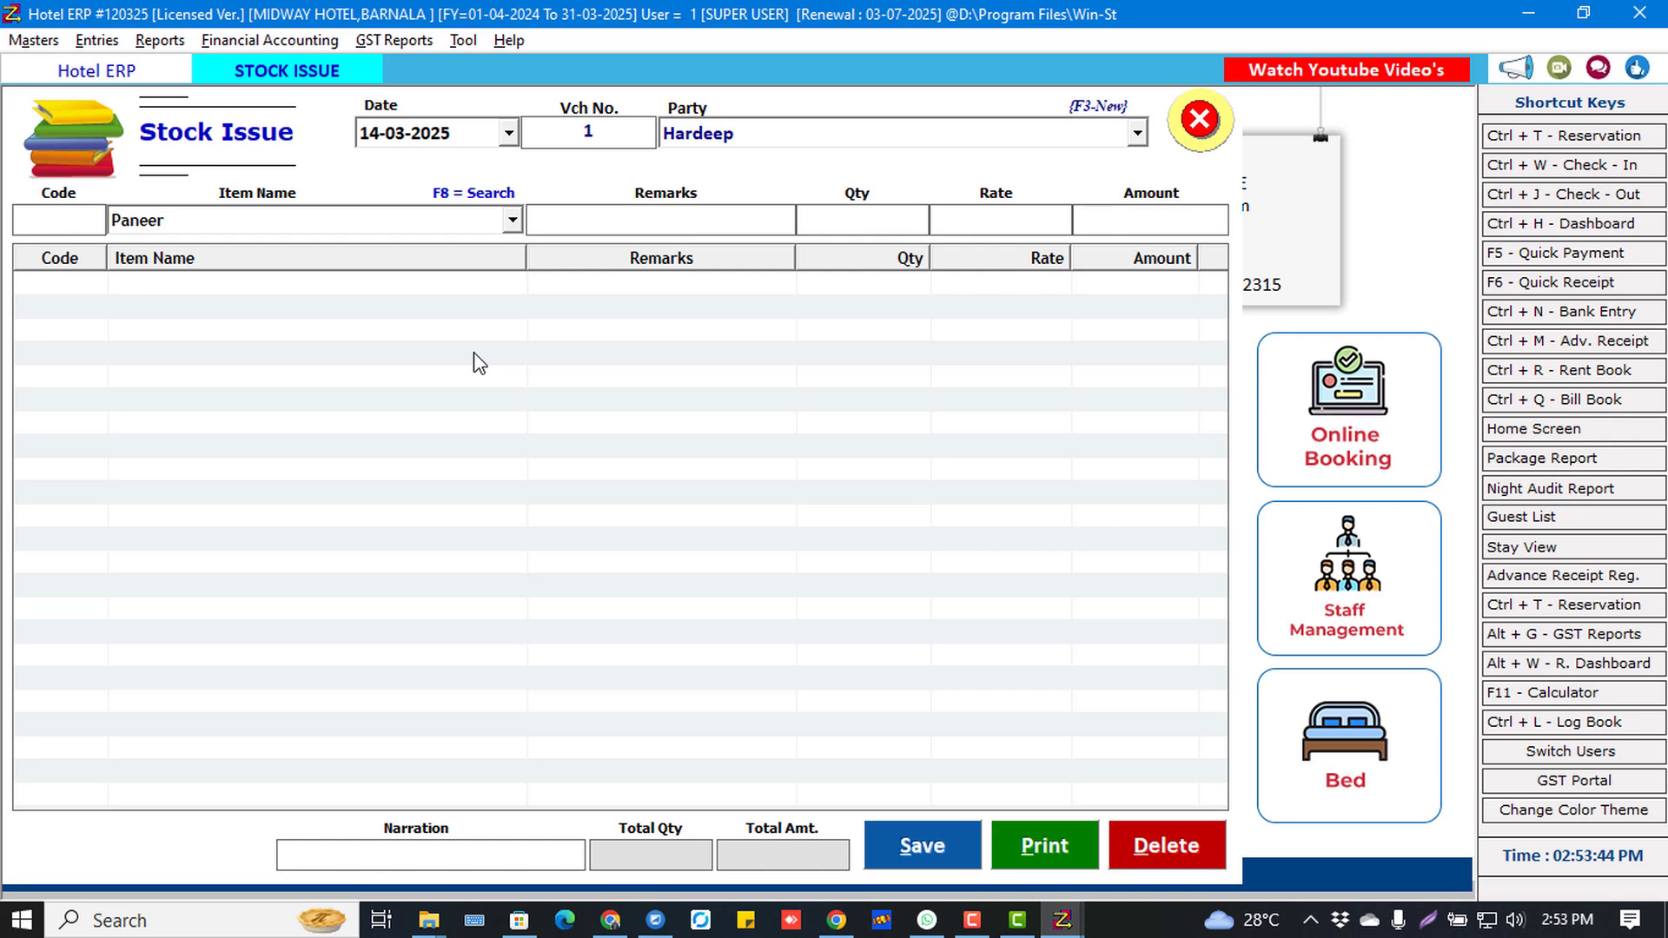
# Add 15 units of Paneer at a rate of 150 to the stock issue, leaving the remarks blank.
pyautogui.press('Down')
pyautogui.press('Return')
pyautogui.write('15')
pyautogui.press('Return')
pyautogui.press('Return')
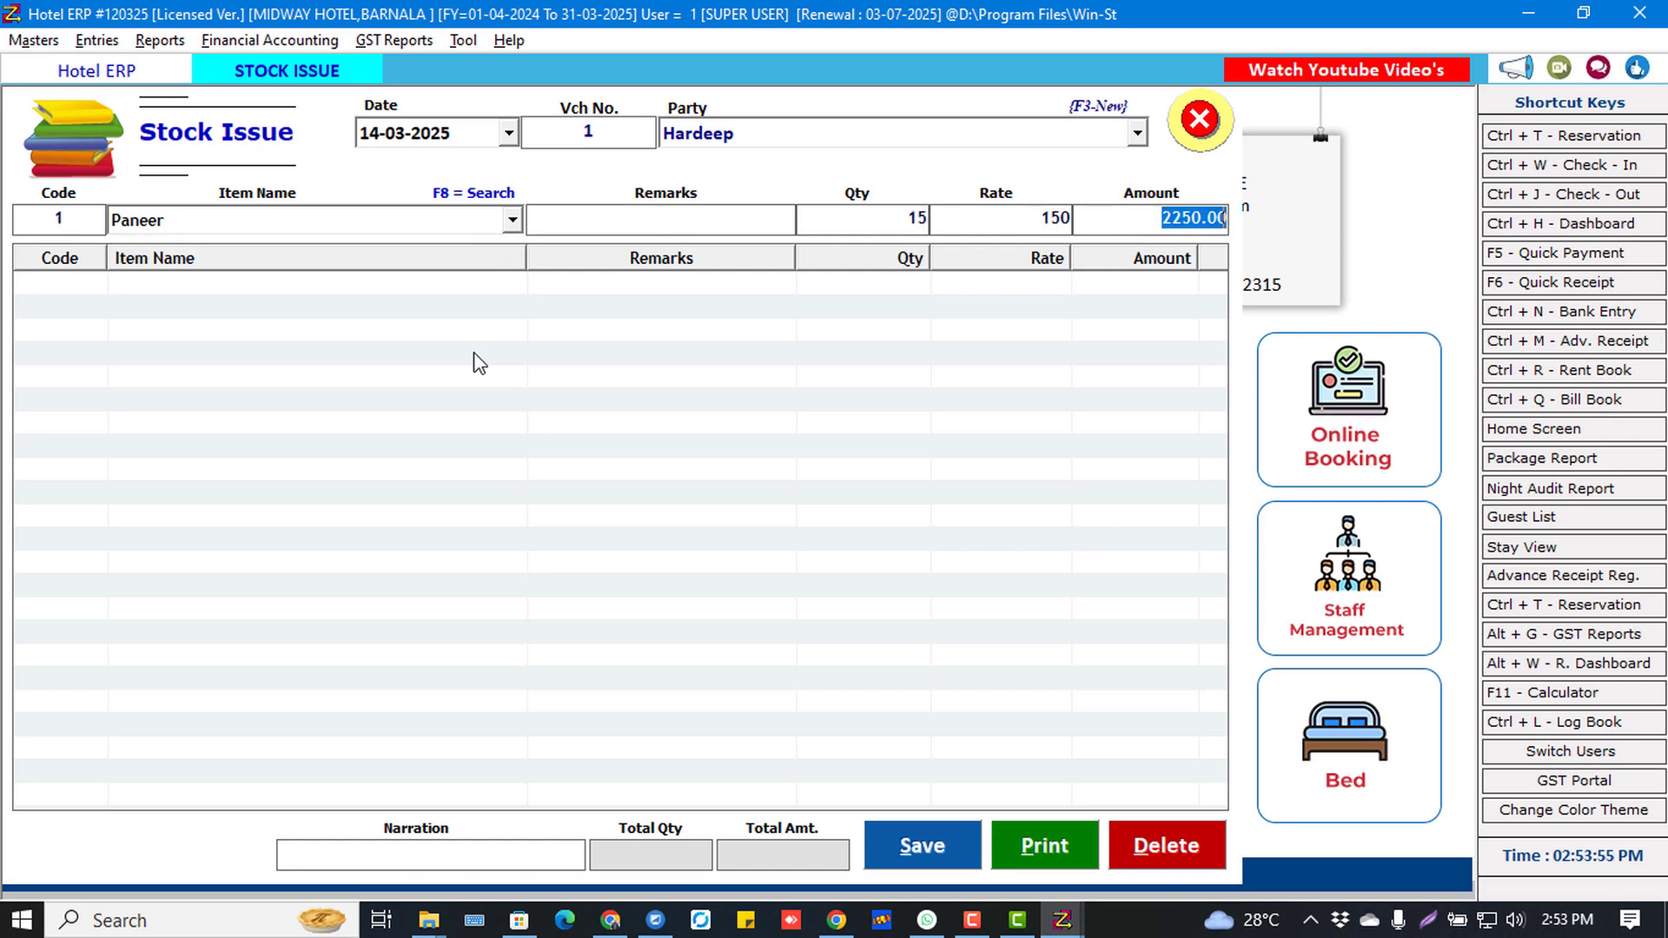
pyautogui.press('Return')
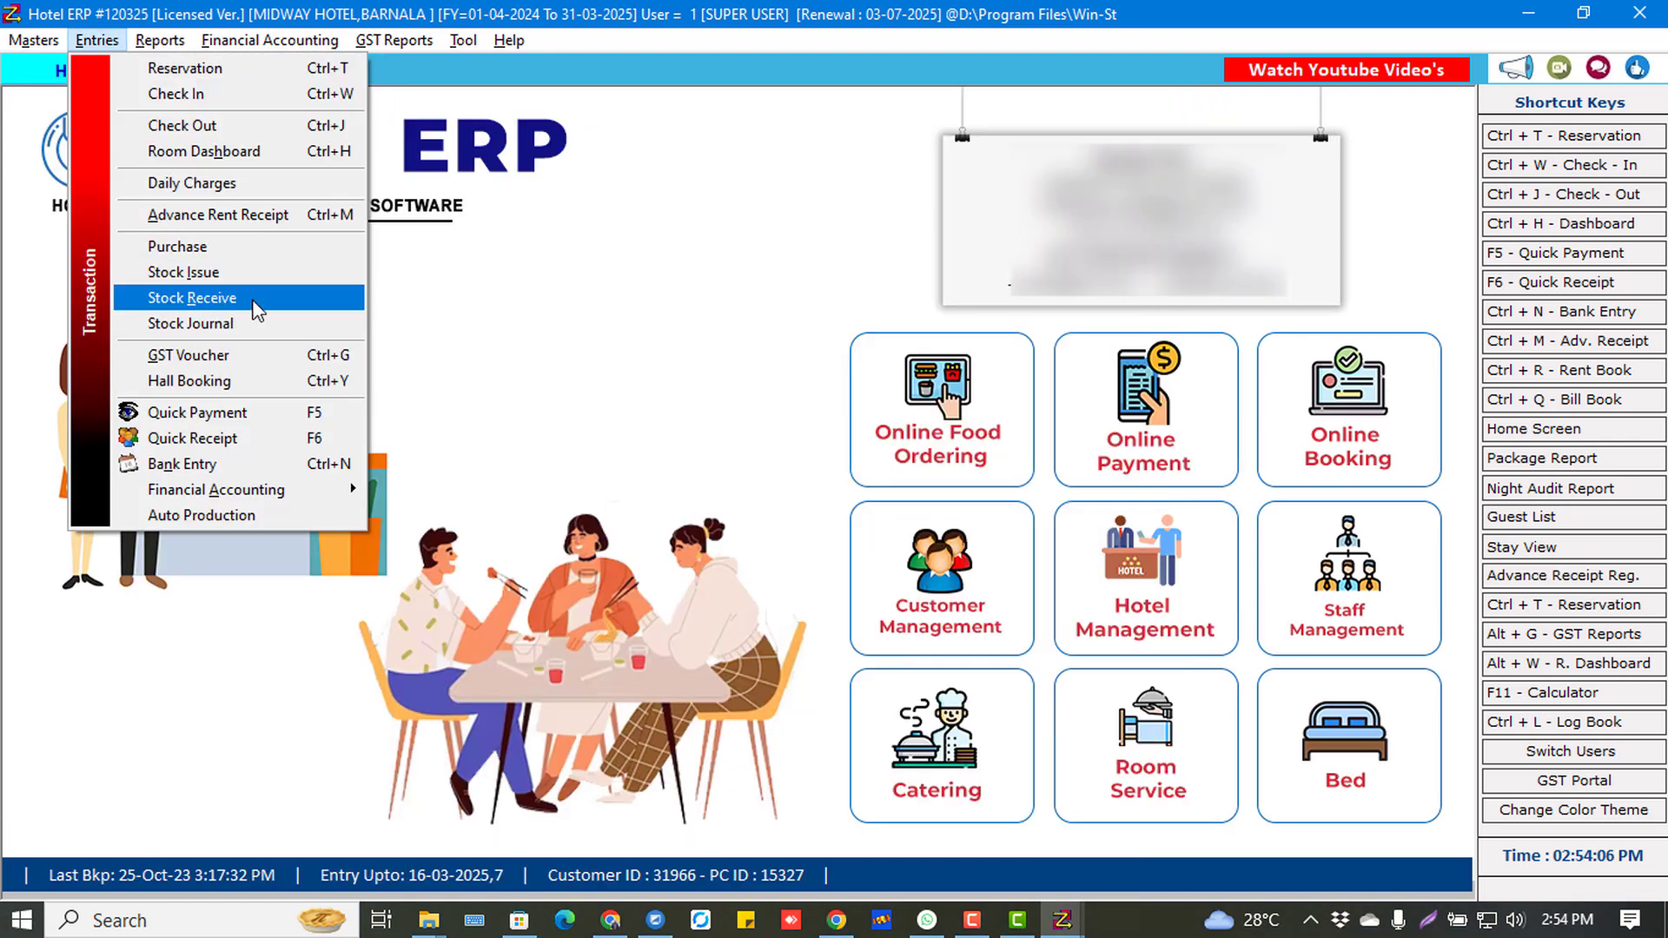
# Start a new stock receive entry.
pyautogui.click(264, 296)
pyautogui.hotkey('alt', 'n')
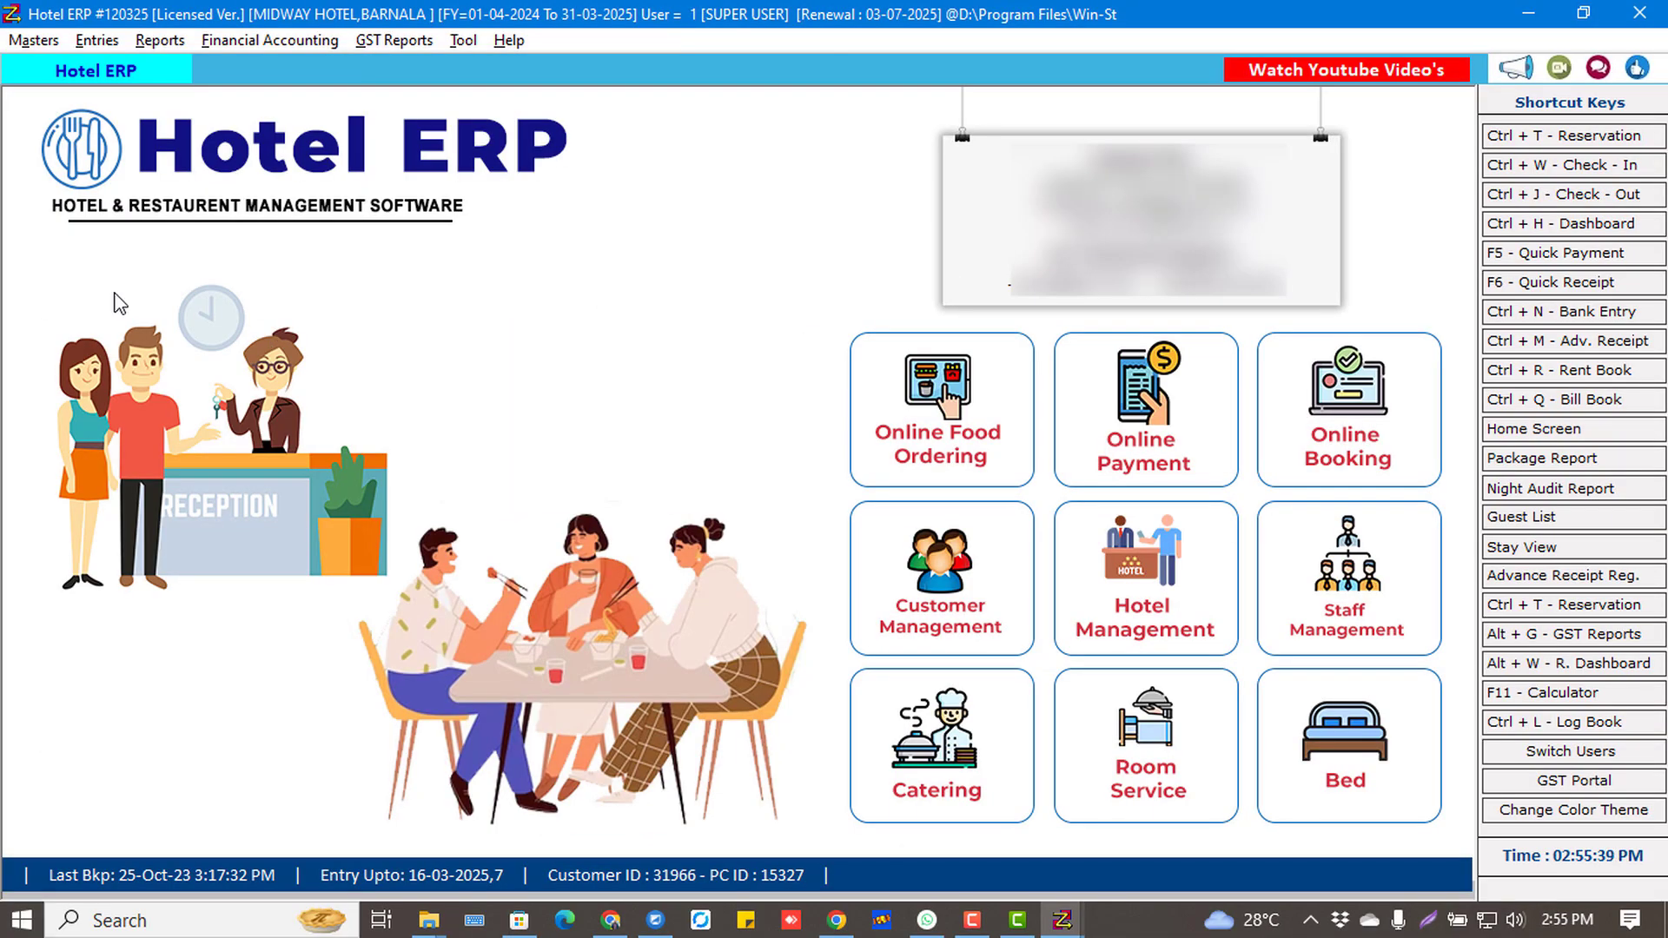
# Open the GST Voucher entry form.
pyautogui.click(96, 40)
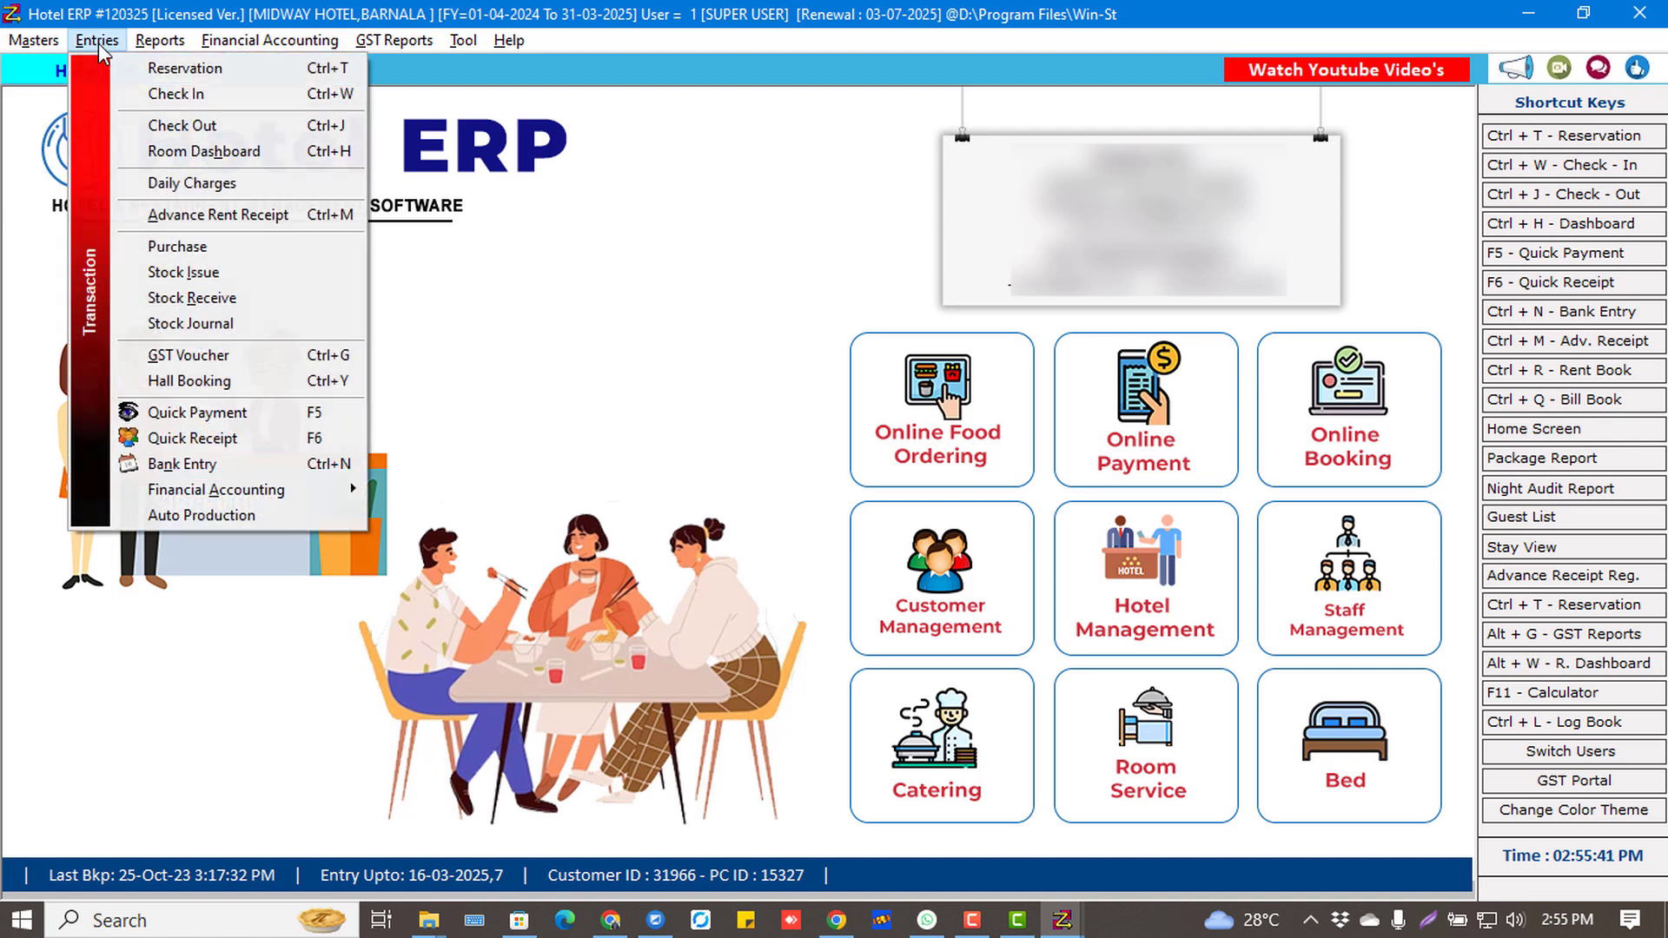
pyautogui.click(187, 355)
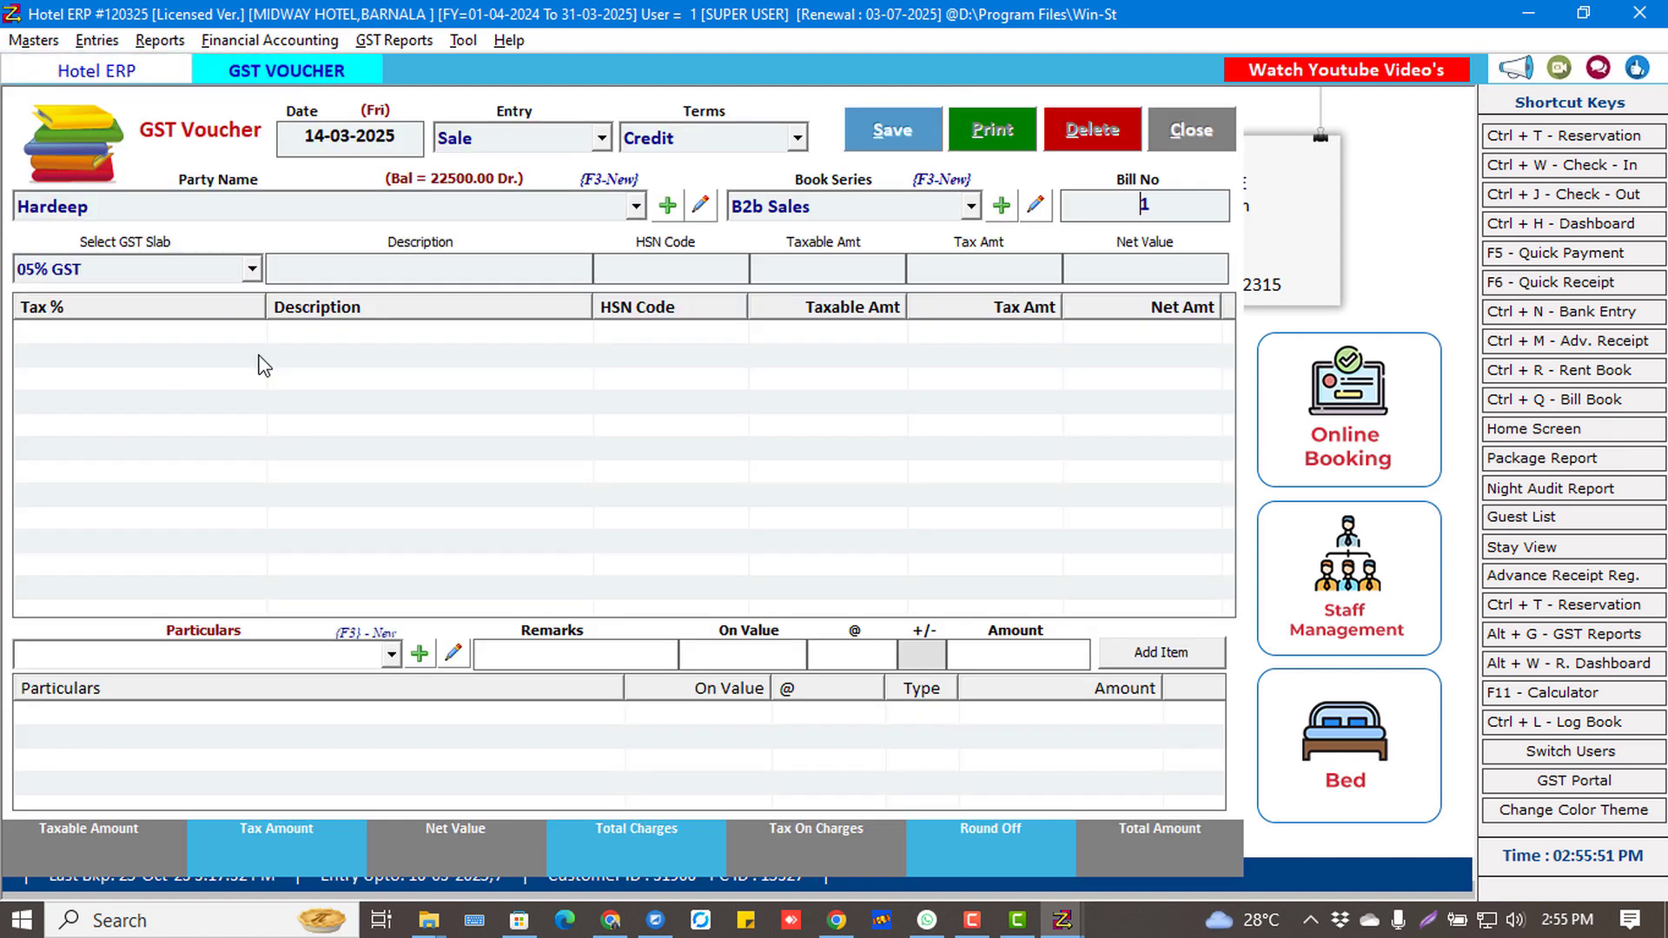